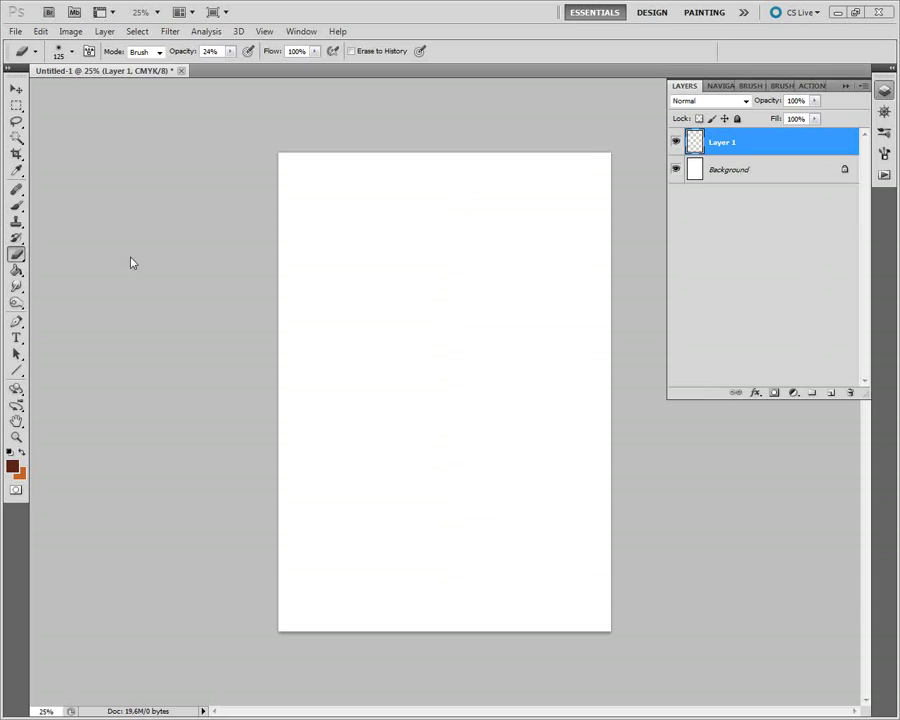
- With a black brush, sketch the puppy's nose and the curves of the muzzle
left_click(379, 289)
key("b")
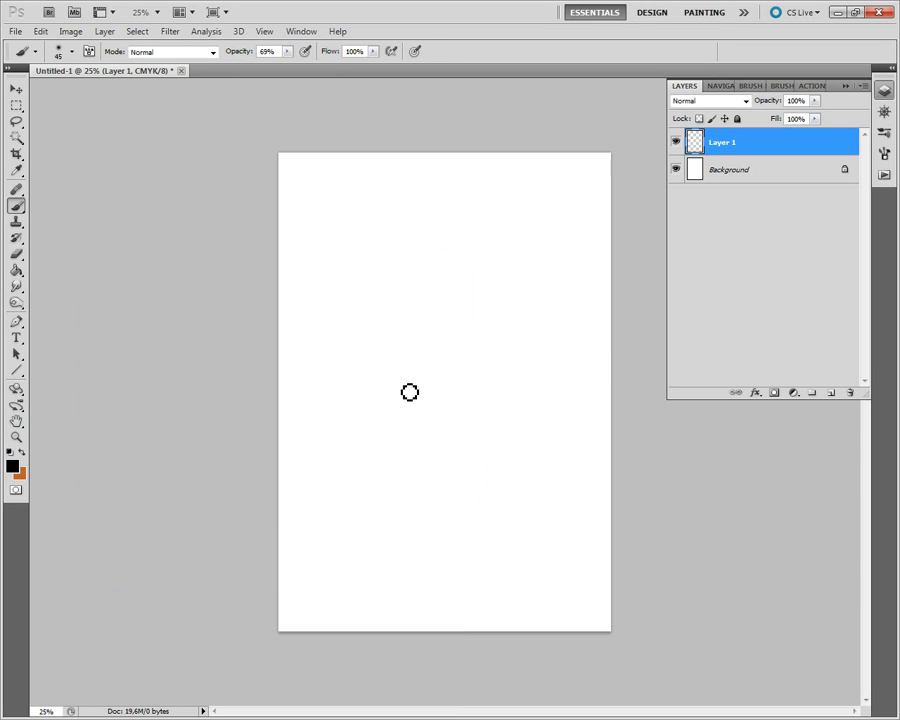
mouse_move(409, 392)
left_mouse_down()
mouse_move(457, 397)
mouse_move(418, 404)
mouse_move(448, 394)
mouse_move(440, 423)
mouse_move(470, 452)
mouse_move(496, 426)
mouse_move(494, 392)
left_mouse_up()
mouse_move(383, 412)
left_mouse_down()
mouse_move(403, 372)
mouse_move(388, 458)
mouse_move(428, 446)
mouse_move(432, 430)
mouse_move(372, 440)
left_mouse_up()
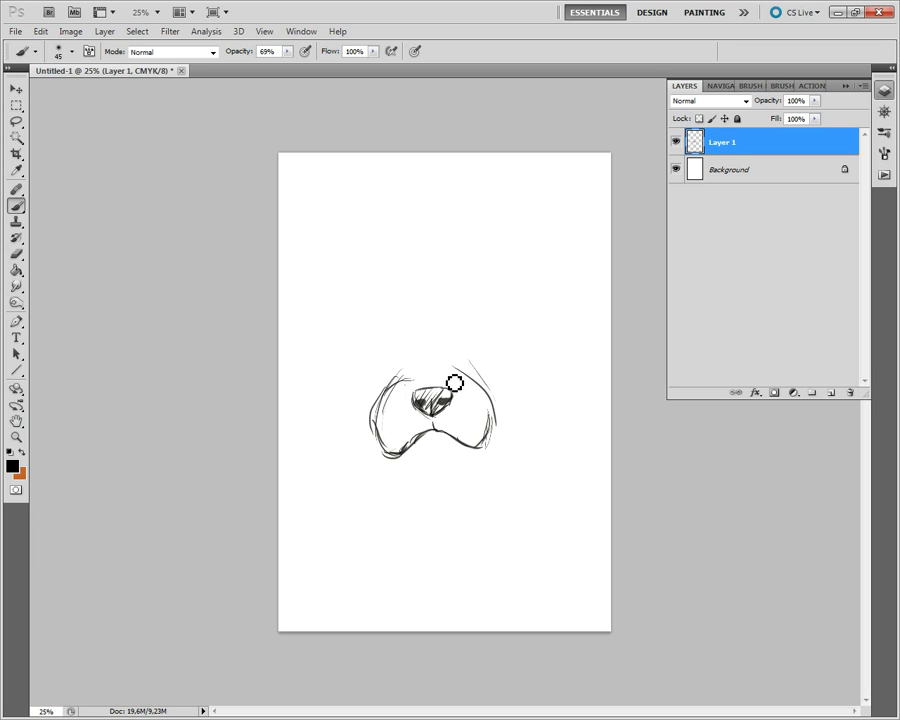
left_click_drag(455, 382, 498, 424)
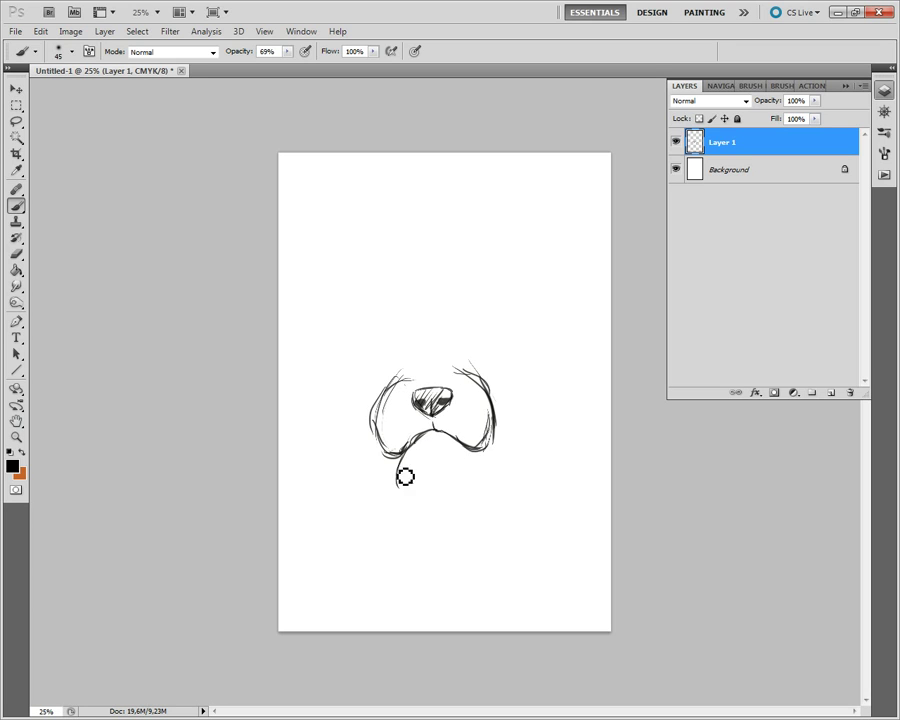
- Sketch the tongue with its centre crease, the cheek strokes, the nose's lower outline and the dark eyes
mouse_move(406, 477)
left_mouse_down()
mouse_move(446, 484)
mouse_move(412, 464)
mouse_move(452, 432)
mouse_move(453, 451)
mouse_move(410, 496)
left_mouse_up()
left_click_drag(463, 478, 474, 462)
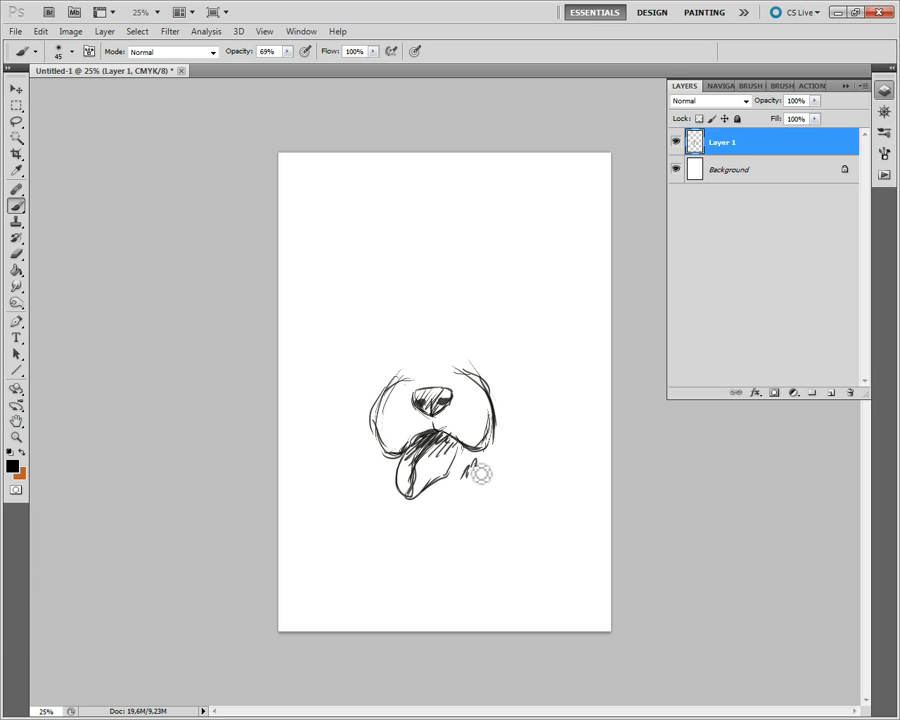
mouse_move(439, 497)
left_mouse_down()
mouse_move(478, 463)
mouse_move(447, 508)
mouse_move(484, 470)
left_mouse_up()
left_click_drag(395, 455, 380, 446)
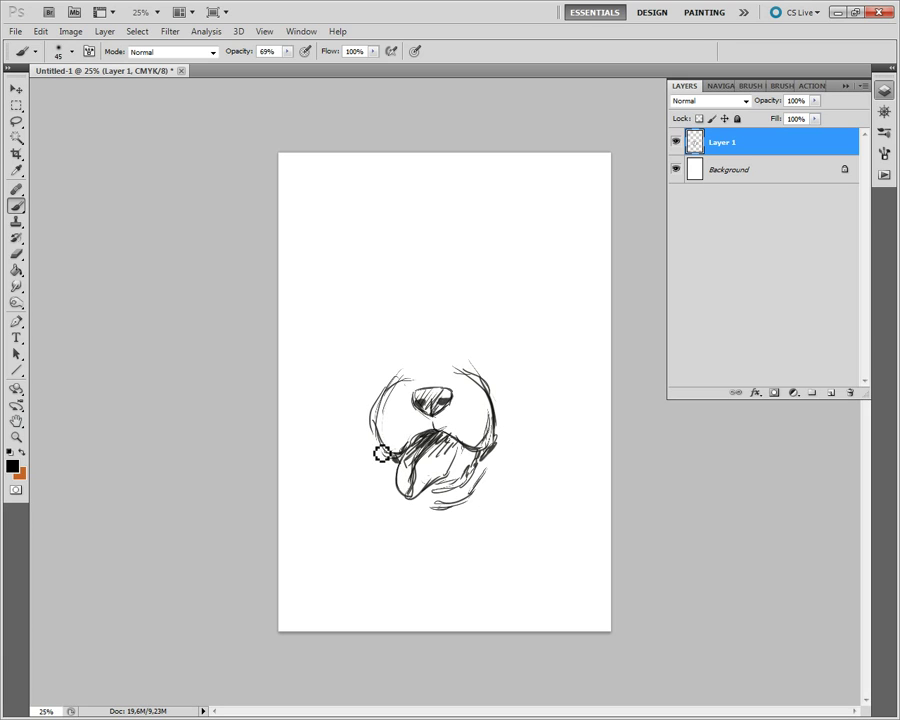
left_click_drag(378, 400, 383, 451)
mouse_move(500, 440)
left_mouse_down()
mouse_move(484, 378)
mouse_move(428, 410)
mouse_move(453, 414)
mouse_move(442, 408)
left_mouse_up()
mouse_move(466, 353)
left_mouse_down()
mouse_move(471, 346)
mouse_move(494, 362)
mouse_move(490, 372)
mouse_move(488, 356)
mouse_move(486, 367)
left_mouse_up()
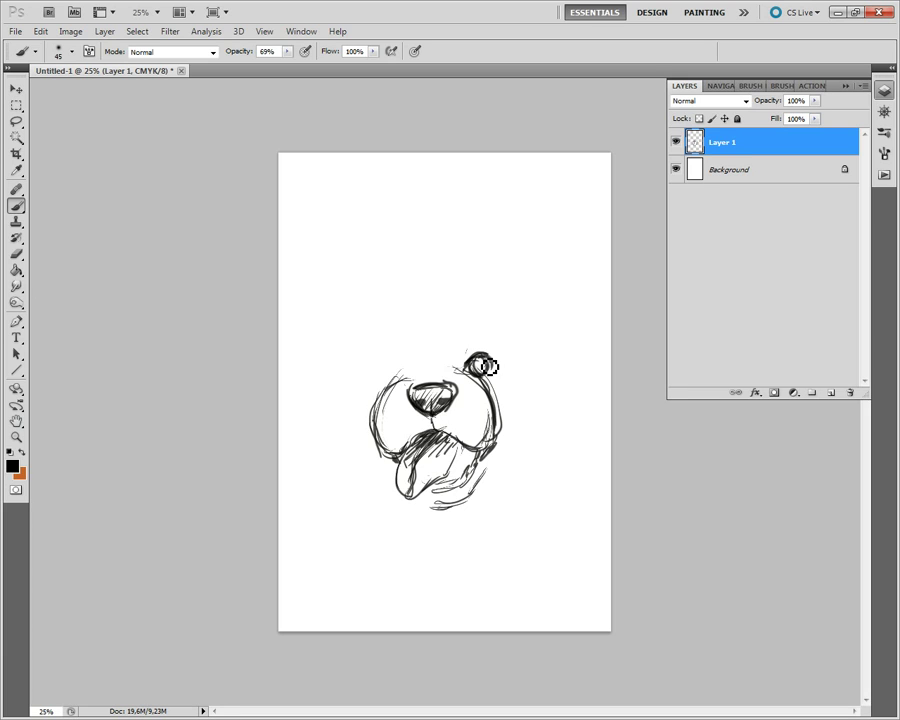
mouse_move(376, 370)
left_mouse_down()
mouse_move(398, 374)
mouse_move(396, 366)
mouse_move(394, 380)
mouse_move(400, 373)
left_mouse_up()
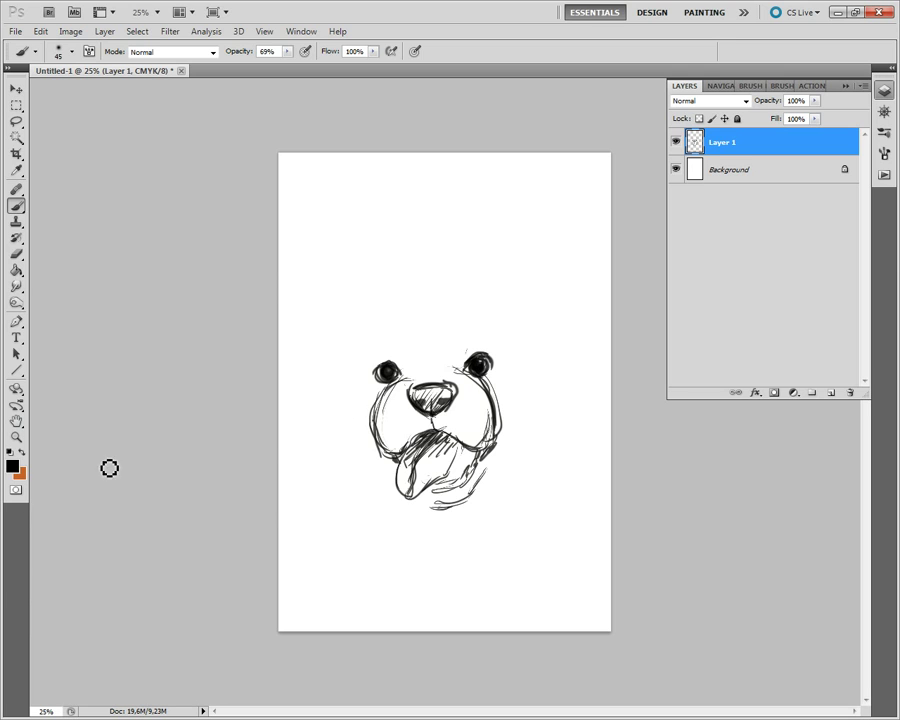
- Swap colours and set a near-white painting colour for the brush
key("x")
left_click(12, 465)
key("Return")
key("b")
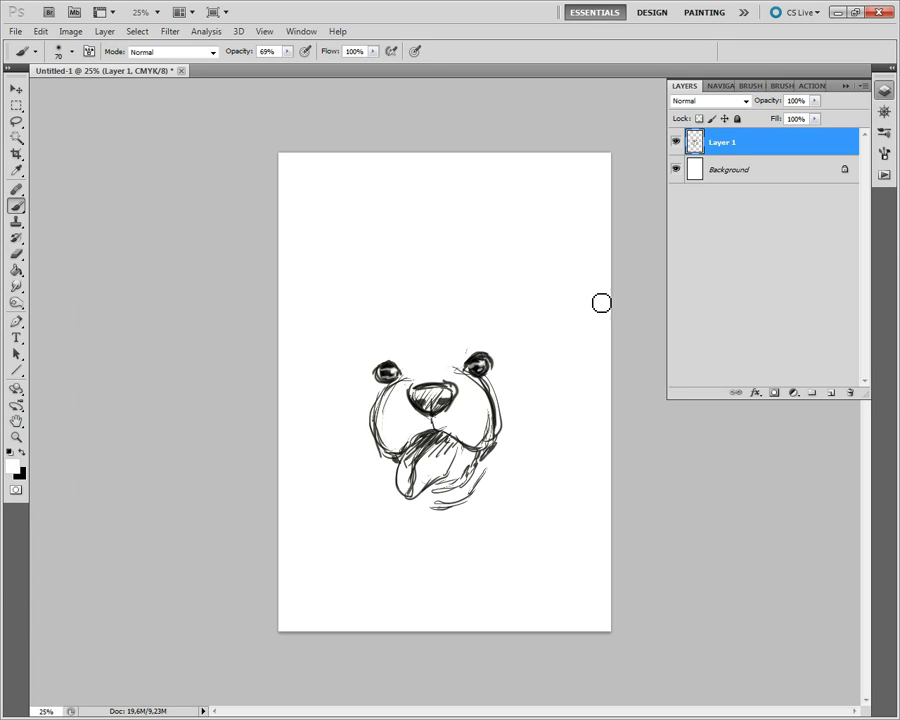
- Back in black, sketch the brows, top of the head and both floppy ears
key("x")
left_click_drag(454, 364, 484, 320)
left_click_drag(377, 333, 398, 352)
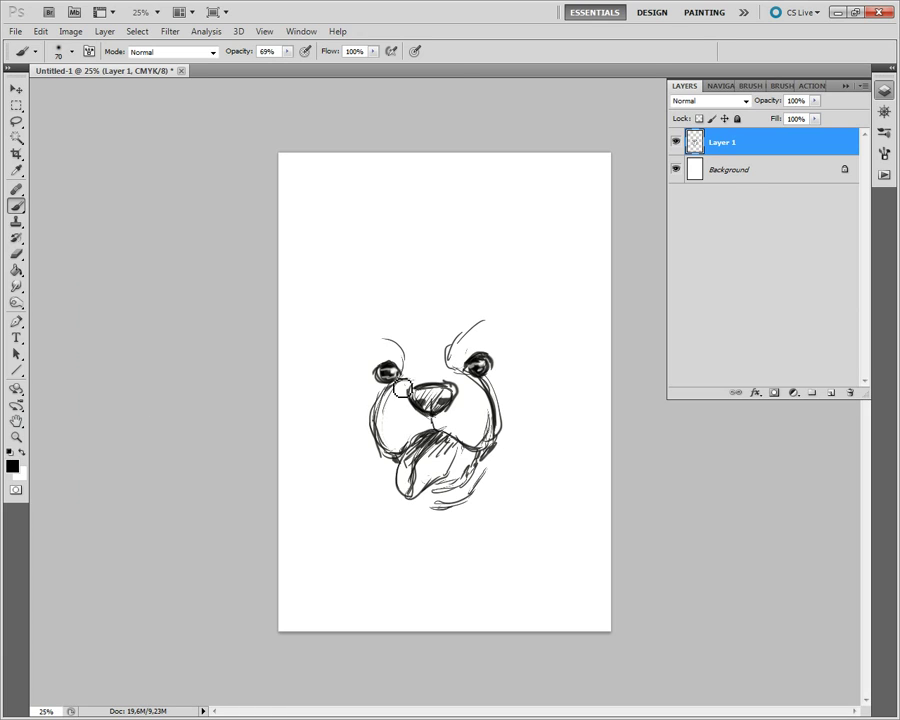
mouse_move(387, 298)
left_mouse_down()
mouse_move(405, 292)
mouse_move(498, 307)
mouse_move(552, 333)
mouse_move(524, 462)
mouse_move(508, 352)
left_mouse_up()
mouse_move(382, 311)
left_mouse_down()
mouse_move(305, 422)
mouse_move(361, 409)
mouse_move(350, 440)
mouse_move(376, 497)
left_mouse_up()
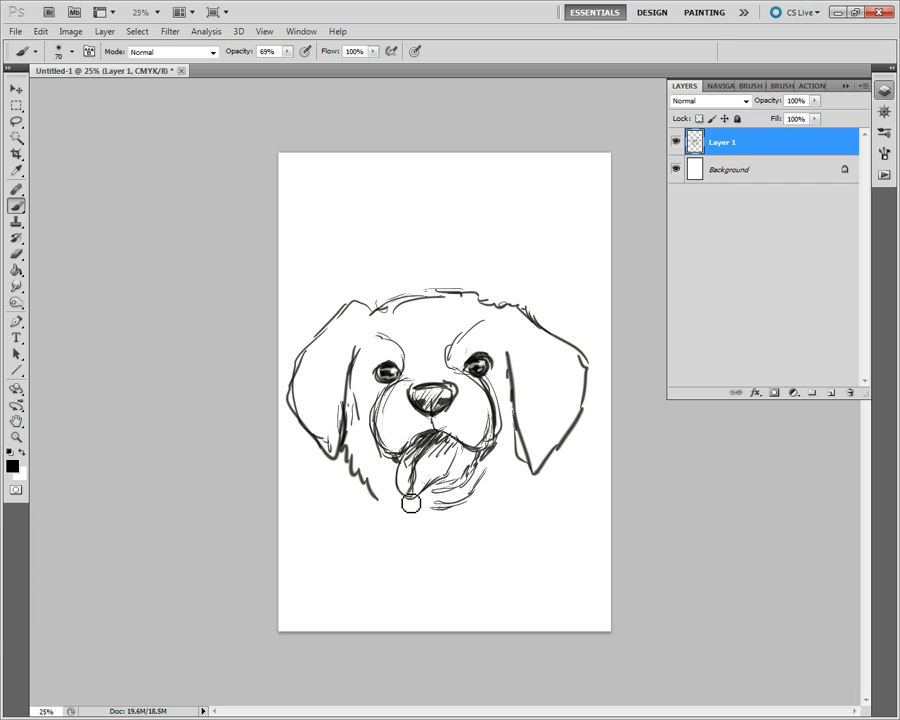
mouse_move(512, 355)
left_mouse_down()
mouse_move(530, 465)
mouse_move(500, 503)
left_mouse_up()
- Draw the neck sides down to the canvas bottom, plus the chest and right shoulder lines
mouse_move(364, 521)
left_mouse_down()
mouse_move(328, 543)
mouse_move(306, 585)
left_mouse_up()
mouse_move(518, 471)
left_mouse_down()
mouse_move(563, 550)
mouse_move(583, 625)
left_mouse_up()
left_click_drag(320, 560, 290, 630)
mouse_move(455, 555)
left_mouse_down()
mouse_move(520, 522)
mouse_move(614, 635)
left_mouse_up()
left_click_drag(440, 600, 420, 630)
left_click_drag(545, 478, 610, 472)
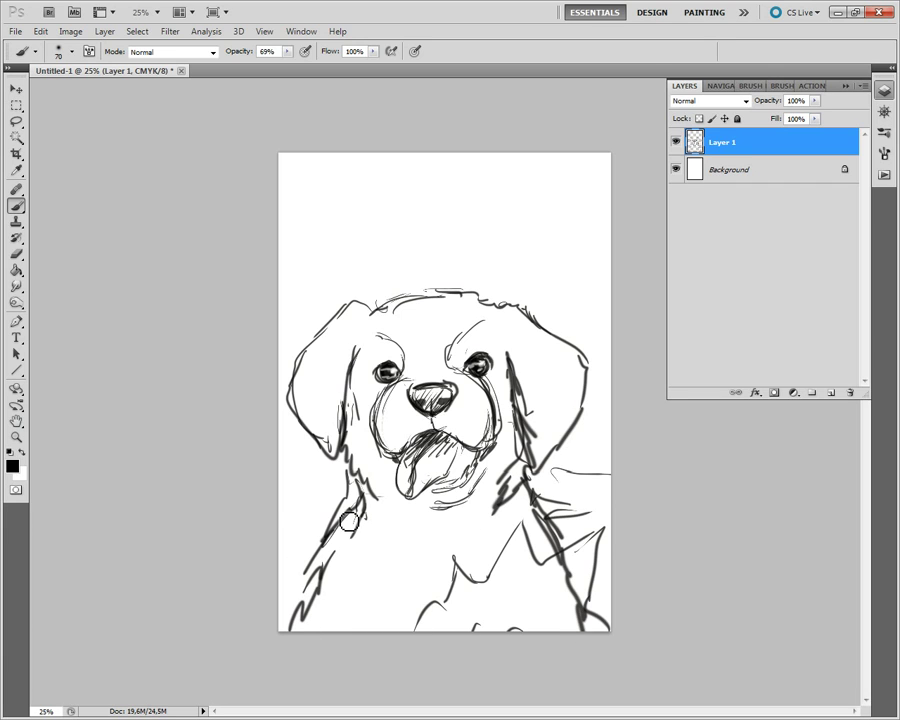
- Add fur strokes on the left side, darken the lower jaw, and add short chest fur lines
left_click_drag(320, 530, 292, 580)
left_click_drag(290, 470, 350, 620)
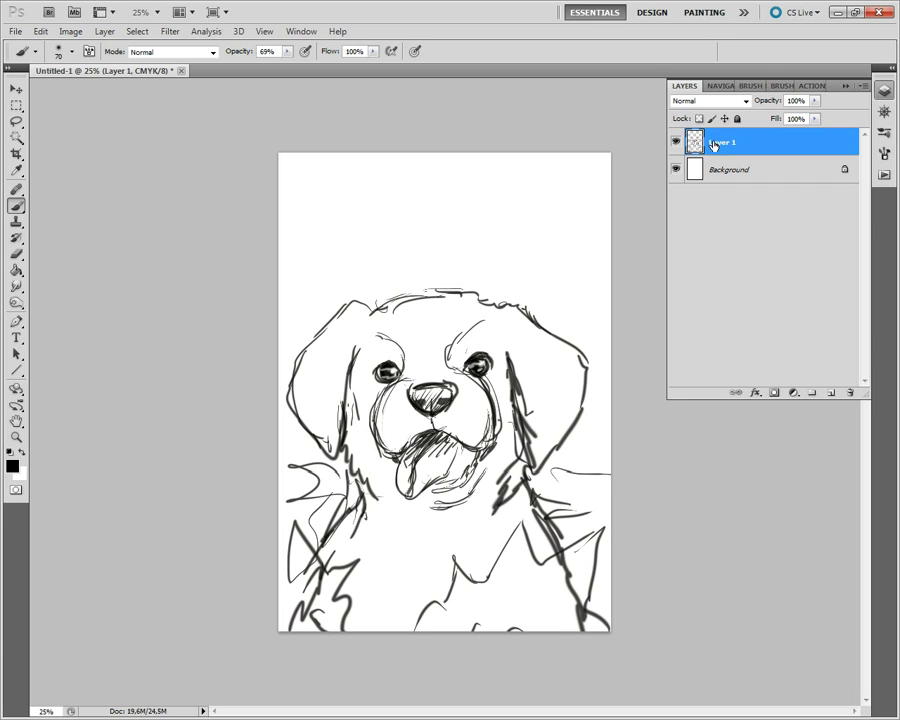
mouse_move(418, 461)
left_mouse_down()
mouse_move(416, 498)
mouse_move(470, 492)
left_mouse_up()
mouse_move(380, 550)
left_mouse_down()
mouse_move(388, 606)
mouse_move(431, 610)
mouse_move(420, 611)
left_mouse_up()
- On a new layer under the sketch, paint large warm orange strokes across the canvas
left_click(735, 169)
key("ctrl+shift+alt+n")
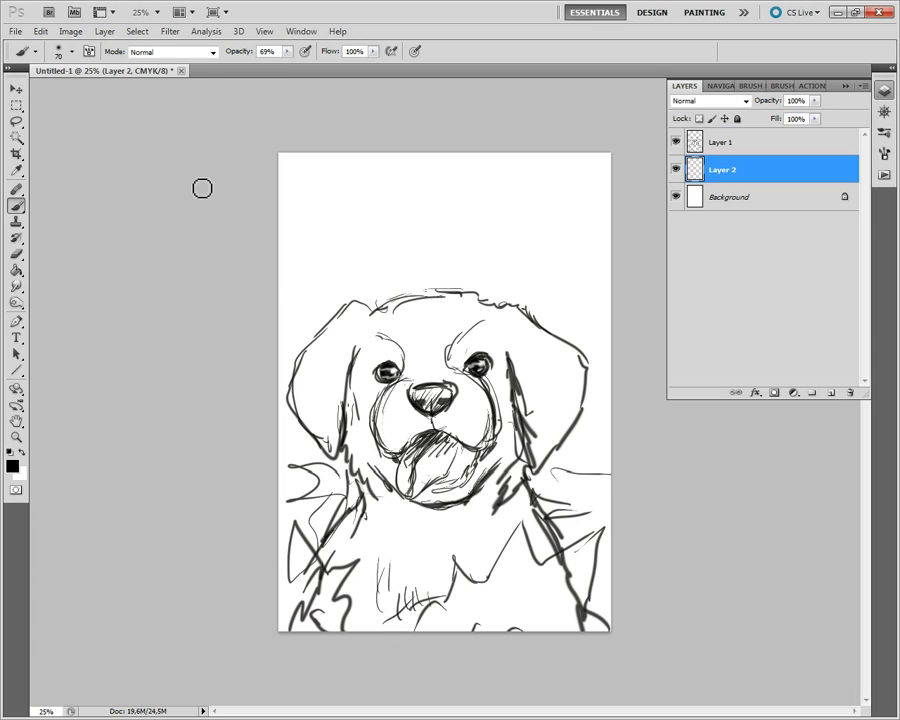
key("i")
left_click_drag(283, 467, 283, 461)
left_click(207, 397)
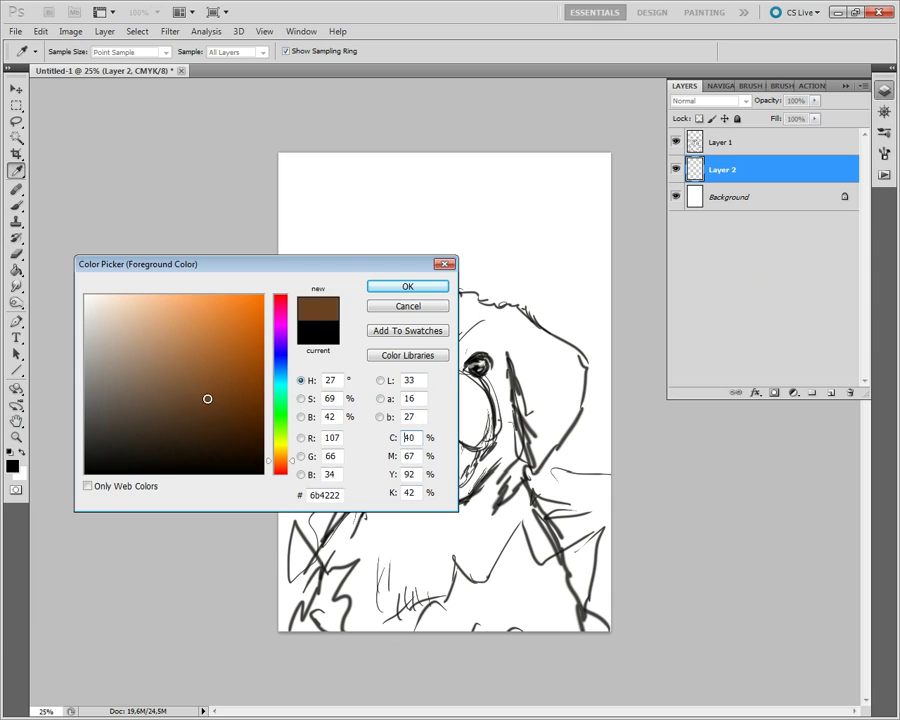
left_click(223, 347)
left_click(408, 286)
key("b")
mouse_move(399, 316)
left_mouse_down()
mouse_move(300, 420)
mouse_move(438, 255)
mouse_move(220, 366)
mouse_move(560, 420)
left_mouse_up()
left_click_drag(400, 290, 240, 140)
- Paint yellow across the top of the canvas with a larger brush
left_click(12, 465)
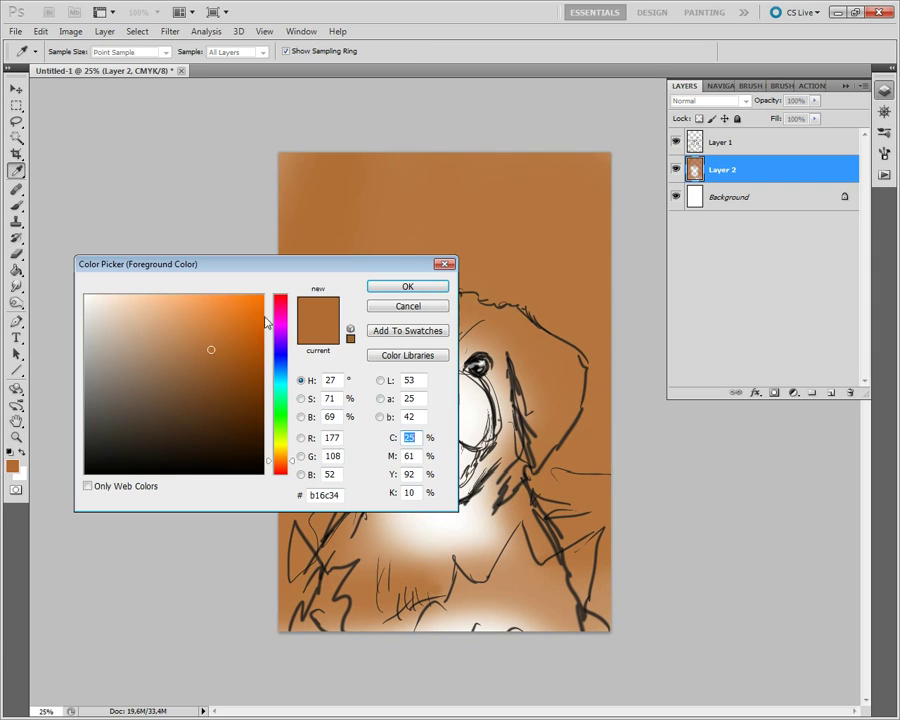
left_click_drag(264, 440, 264, 414)
left_click(406, 286)
key("bracketright")
key("bracketright")
mouse_move(271, 118)
left_mouse_down()
mouse_move(400, 160)
mouse_move(225, 140)
left_mouse_up()
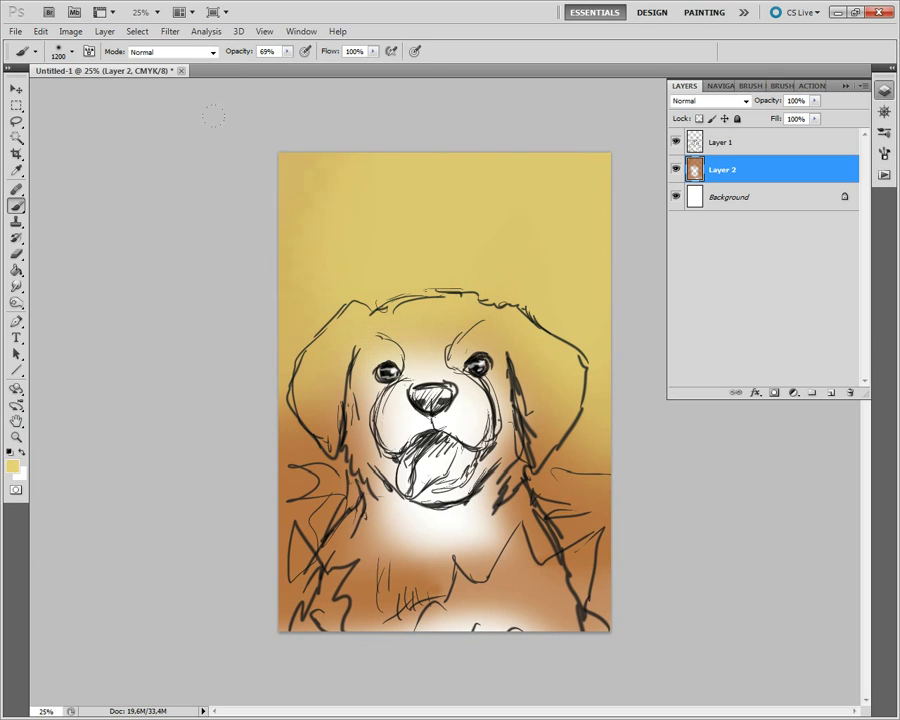
- Darken the lower background with dark brown
key("i")
left_click(12, 465)
left_click(278, 456)
left_click(188, 408)
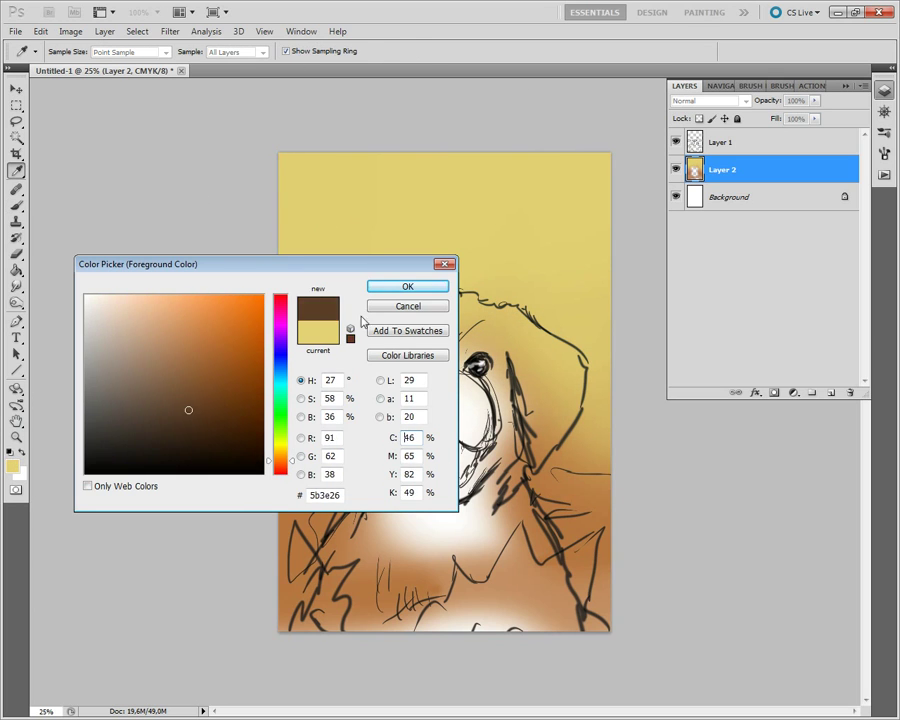
left_click(407, 286)
key("b")
left_click_drag(400, 420, 460, 440)
left_click_drag(420, 390, 440, 410)
- Paint a light tan glow around the dog's head with an enlarged brush
left_click(12, 465)
left_click(278, 451)
left_click(190, 298)
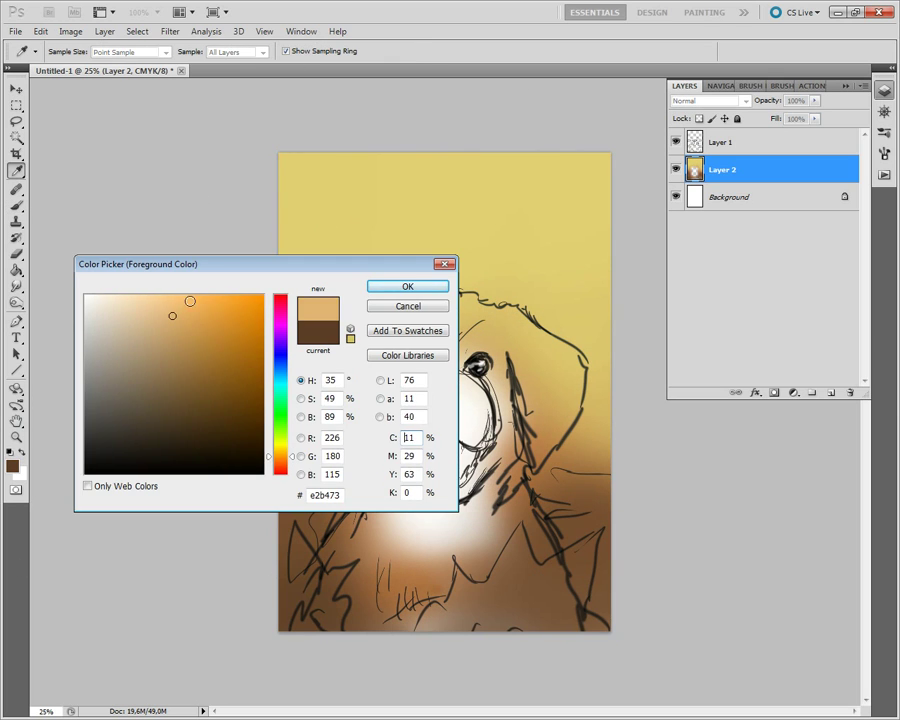
left_click(407, 286)
key("bracketright")
key("bracketright")
left_click_drag(360, 330, 420, 380)
- On a new layer, paint the chest and forehead light cream with a smaller brush
key("ctrl+shift+alt+n")
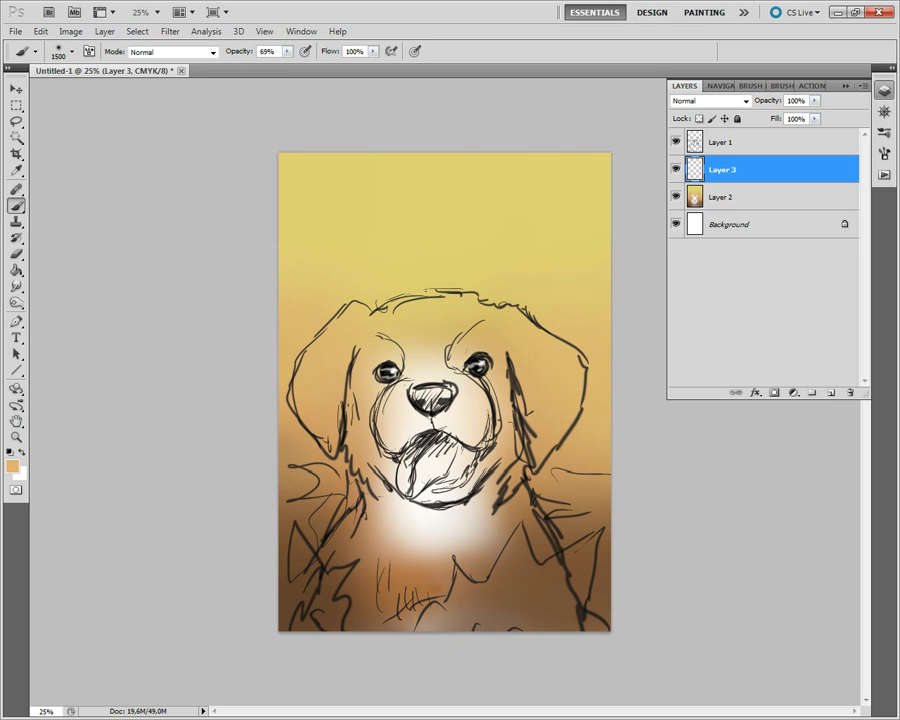
left_click(15, 465)
left_click(104, 316)
left_click(406, 284)
key("bracketleft")
key("bracketleft")
key("bracketleft")
mouse_move(380, 540)
left_mouse_down()
mouse_move(460, 580)
mouse_move(404, 508)
mouse_move(470, 600)
left_mouse_up()
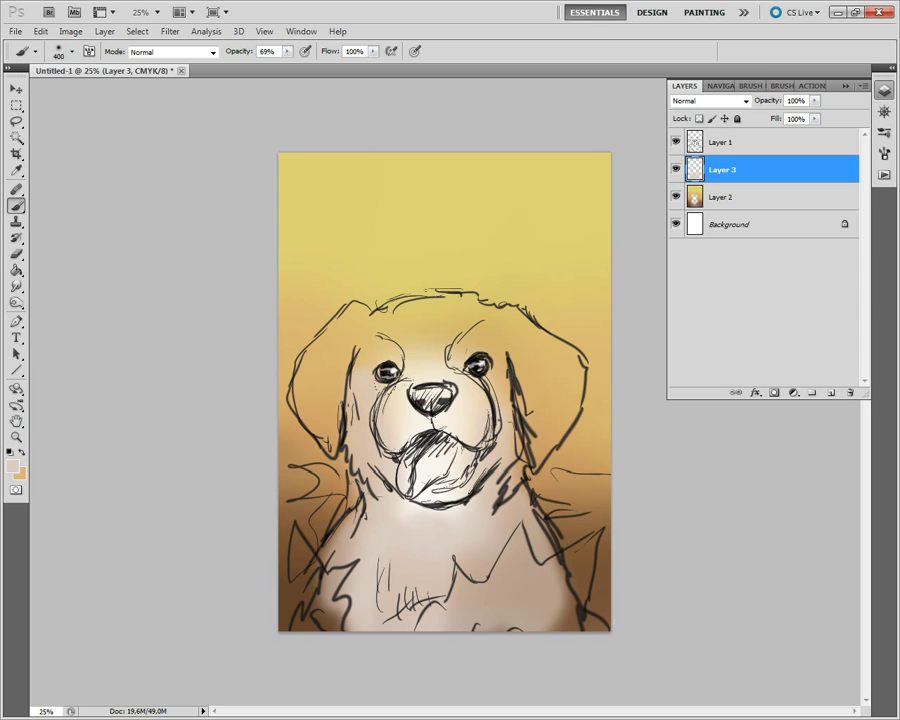
left_click_drag(395, 340, 475, 320)
- Paint dark brown patches on the left eye, ears and top of head, and tint the nose brown
left_click(15, 465)
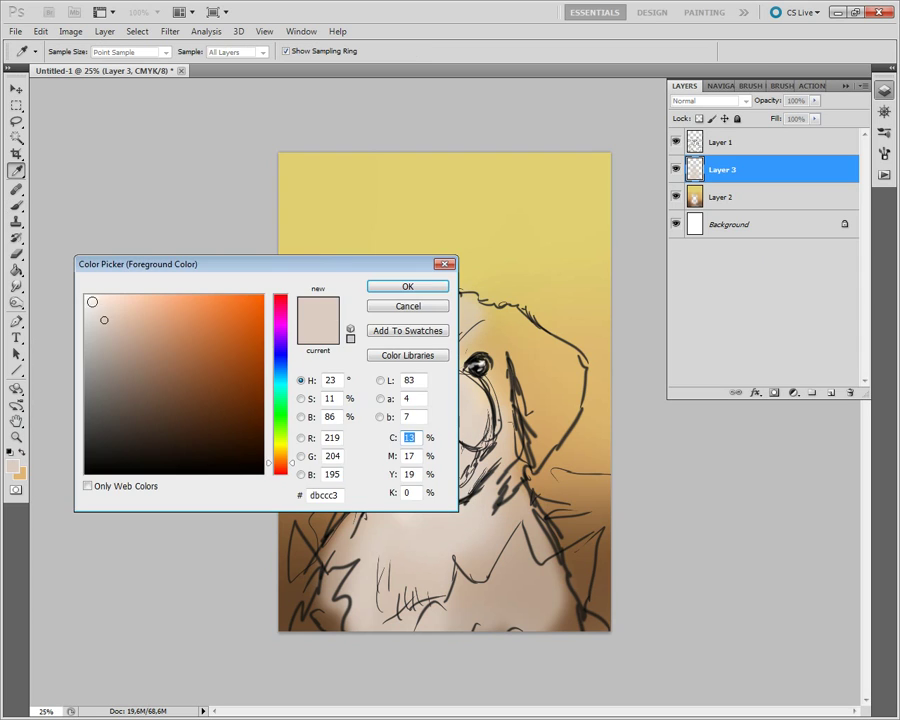
left_click(100, 305)
left_click(418, 284)
left_click(12, 465)
left_click(214, 428)
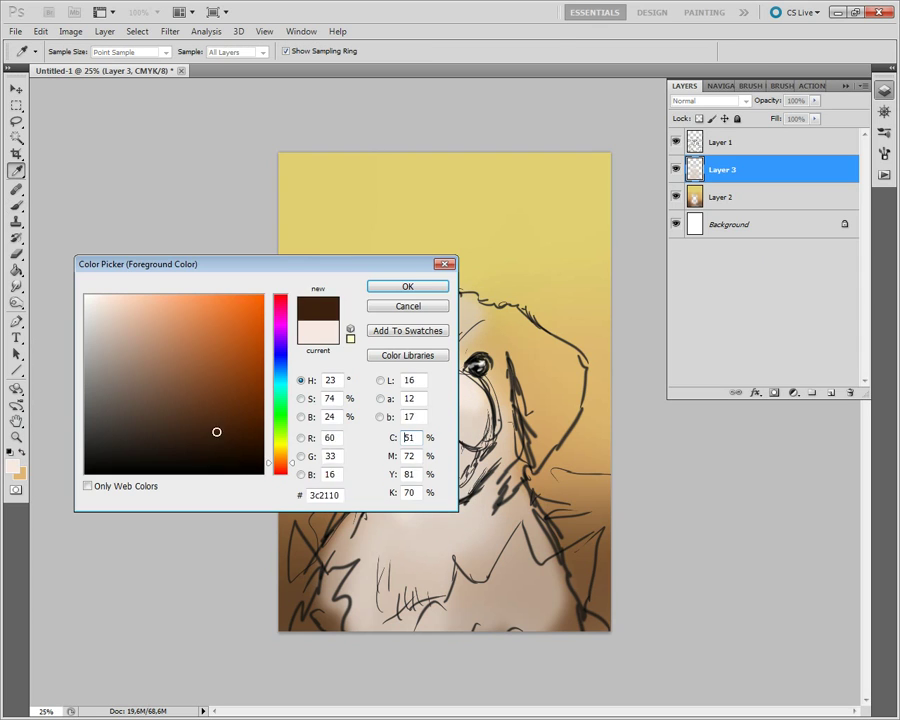
left_click(410, 284)
mouse_move(385, 345)
left_mouse_down()
mouse_move(340, 452)
mouse_move(330, 320)
mouse_move(310, 420)
left_mouse_up()
mouse_move(470, 320)
left_mouse_down()
mouse_move(545, 400)
mouse_move(498, 463)
left_mouse_up()
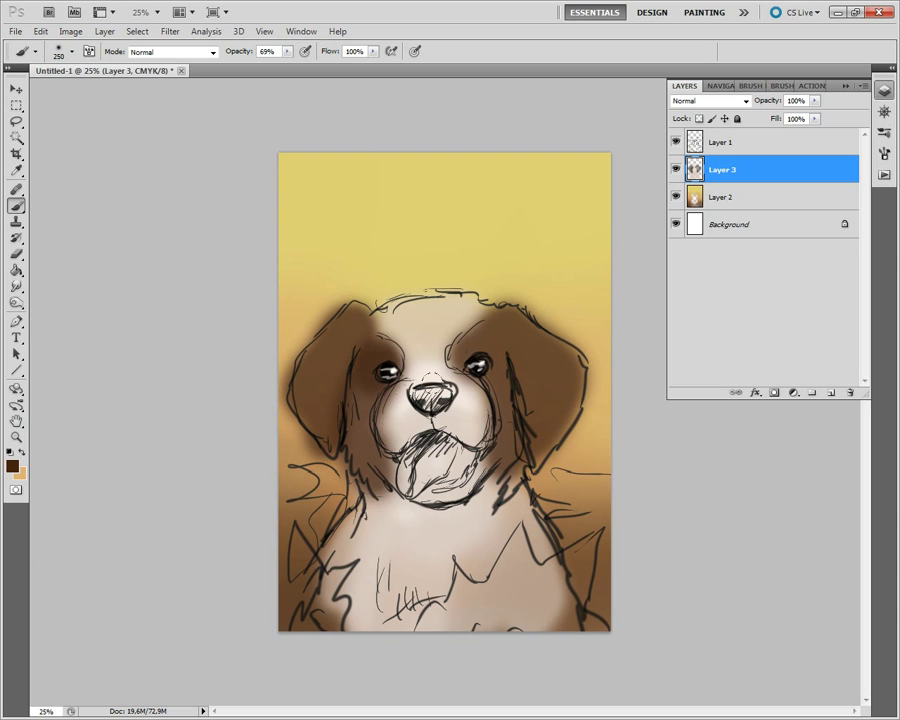
left_click_drag(415, 385, 450, 405)
- Paint the tongue pink
left_click(12, 465)
left_click(136, 320)
left_click(408, 284)
left_click_drag(405, 460, 445, 480)
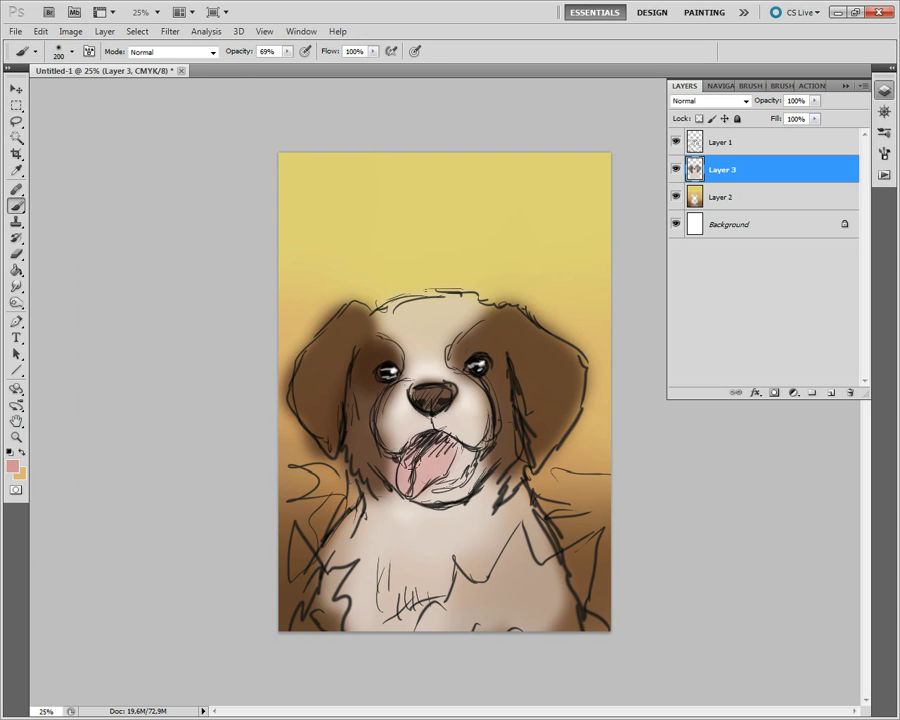
- Shade the mouth and tongue dark brown, then add a new layer above the fur colours
left_click(12, 465)
left_click(200, 420)
left_click(408, 284)
key("bracketright")
key("bracketright")
mouse_move(400, 430)
left_mouse_down()
mouse_move(470, 470)
mouse_move(445, 420)
left_mouse_up()
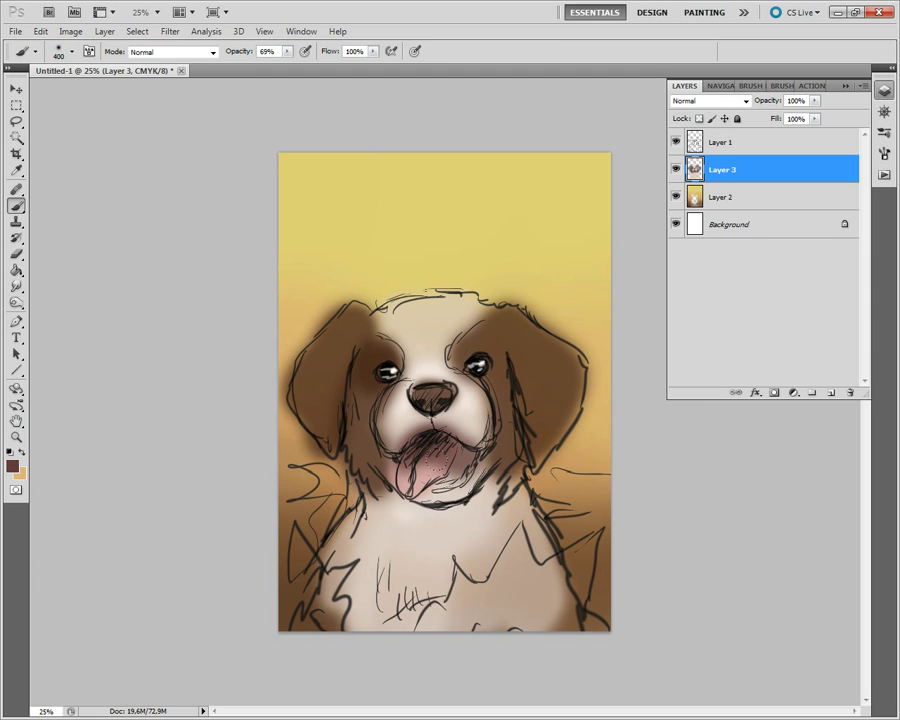
left_click(828, 393)
left_click(12, 465)
- Paint orange-brown across the puppy's lower body with a smaller brush
left_click(252, 348)
left_click(408, 284)
key("bracketleft")
mouse_move(425, 600)
left_mouse_down()
mouse_move(507, 587)
mouse_move(550, 605)
left_mouse_up()
- Dodge the midtones to brighten the top of the yellow background on Layer 2
key("o")
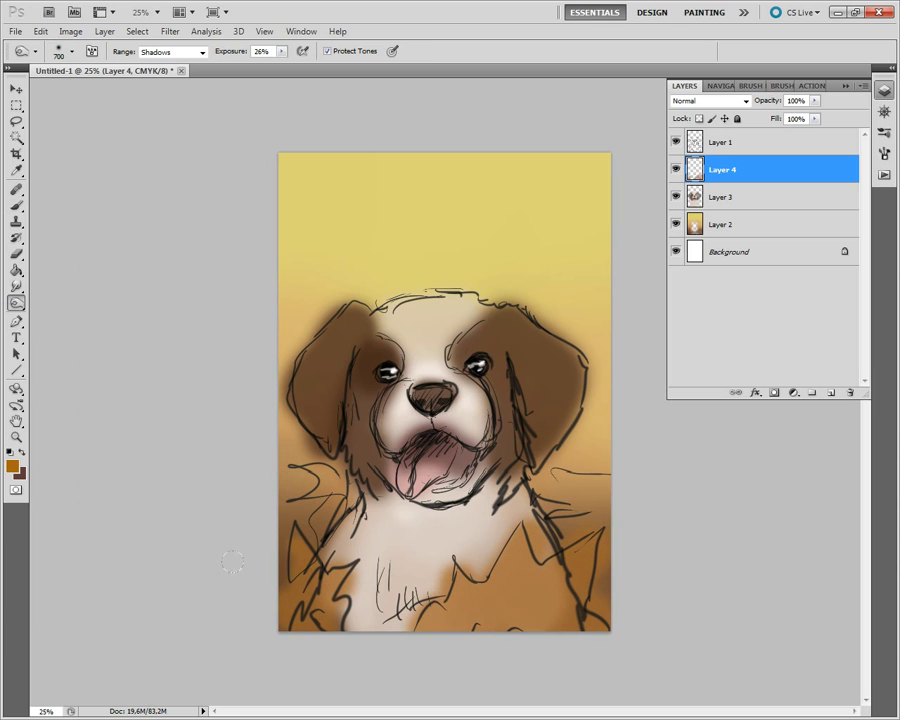
left_click(175, 51)
left_click(160, 76)
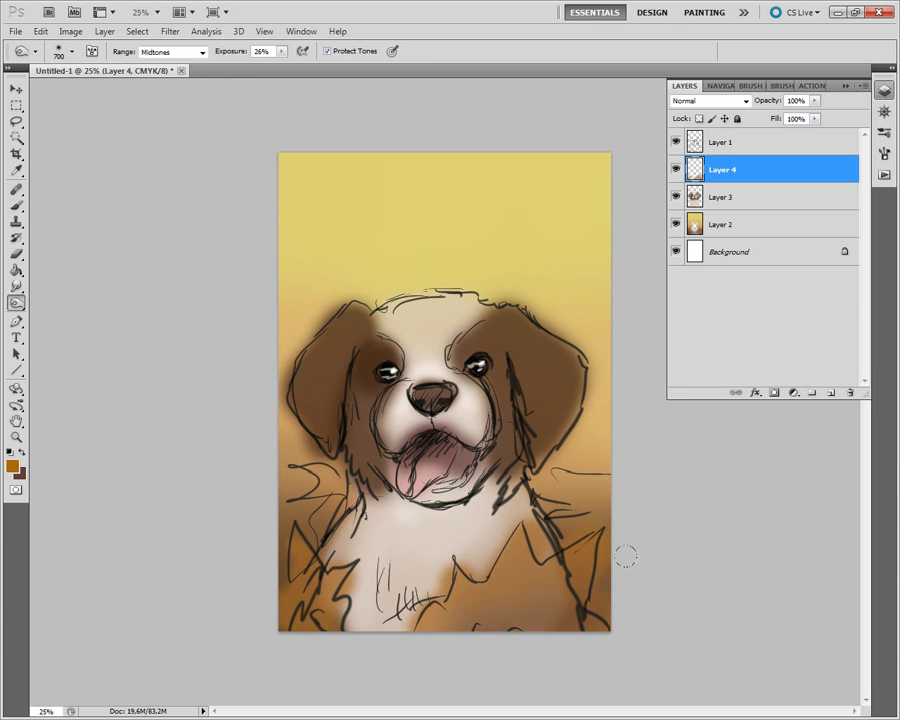
right_click(16, 303)
left_click(60, 298)
left_click(740, 224)
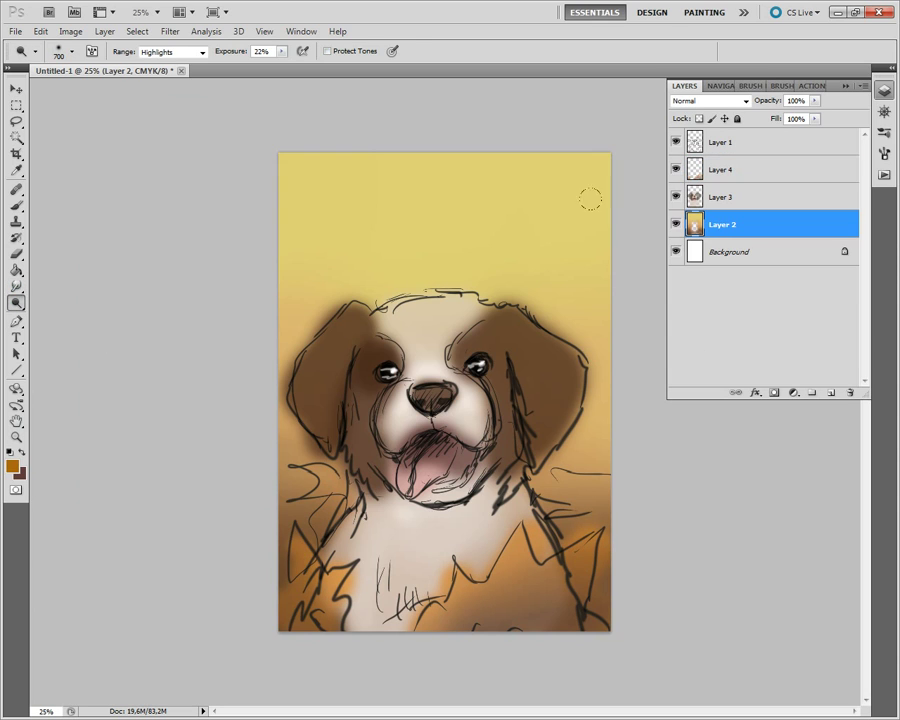
left_click_drag(588, 196, 330, 196)
- Lower the line-art layer's opacity, group it, add a fresh paint layer and zoom in on the face
left_click(749, 142)
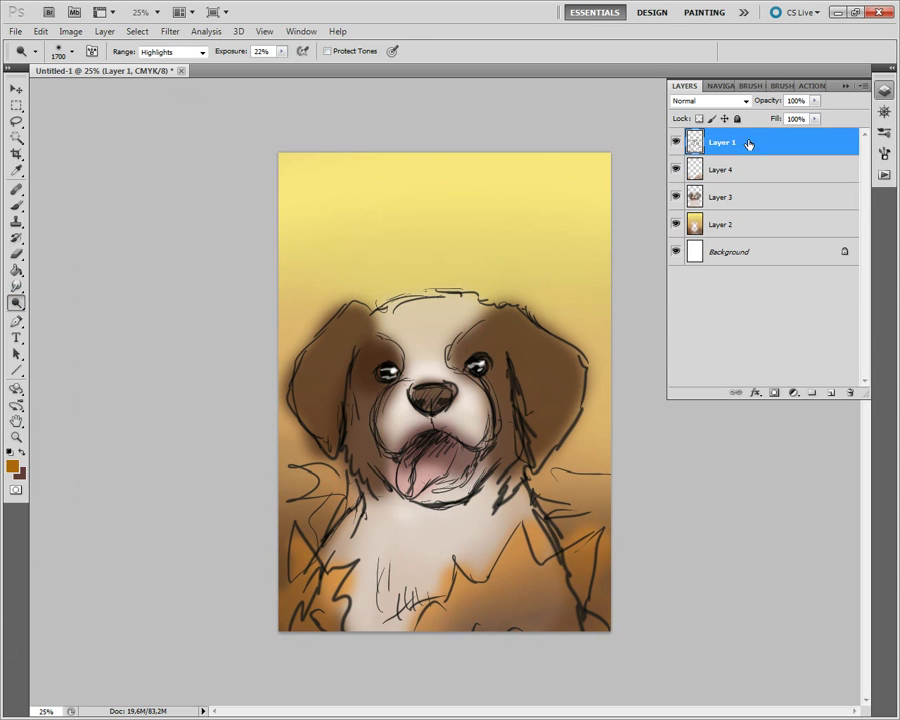
mouse_move(814, 100)
left_mouse_down()
mouse_move(734, 146)
mouse_move(700, 150)
left_mouse_up()
key("ctrl+g")
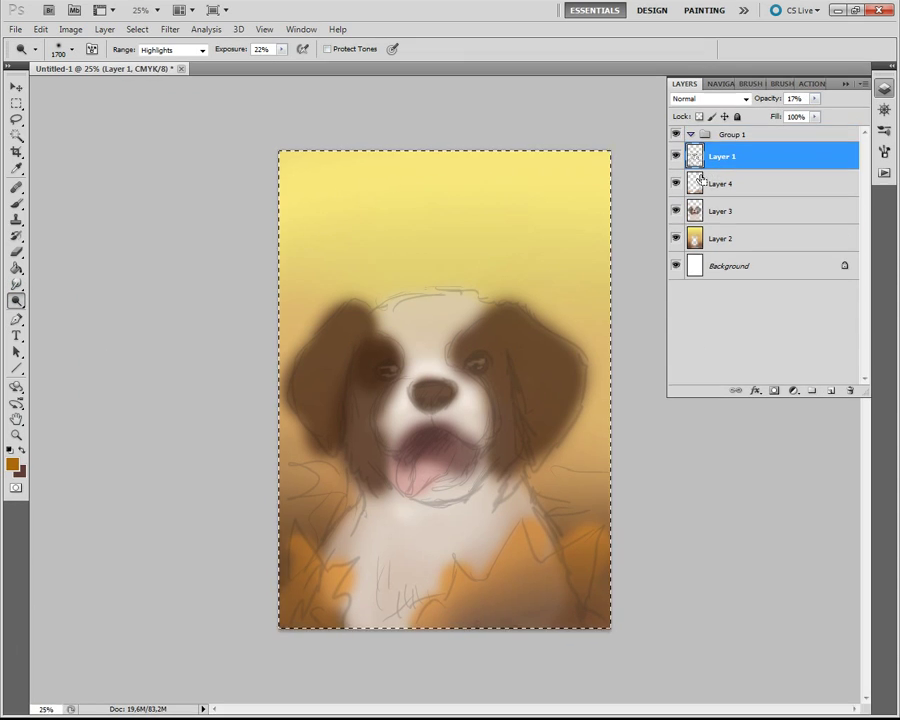
left_click(720, 156)
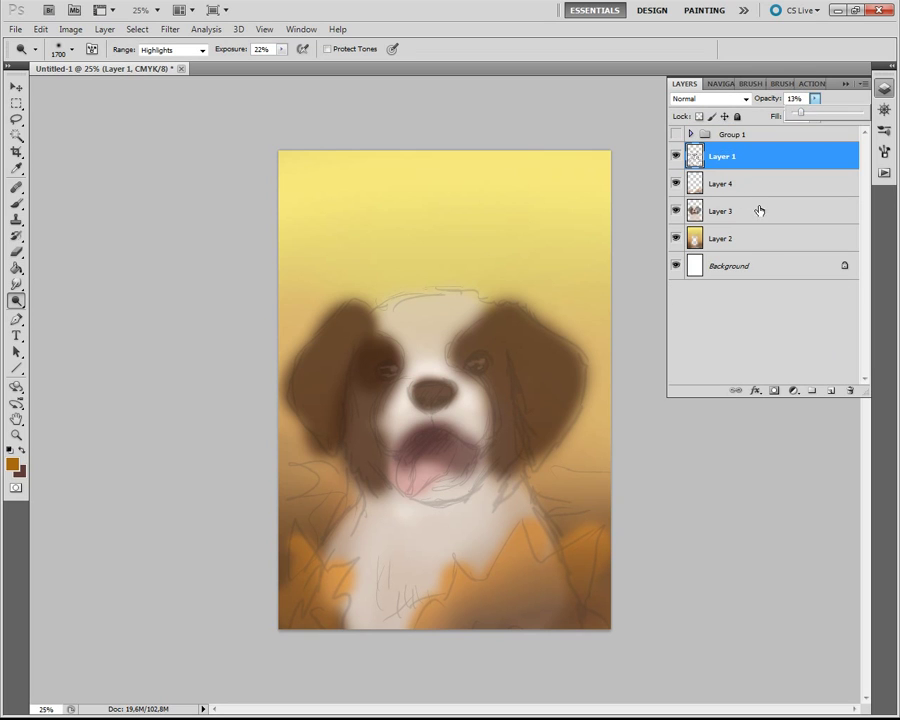
left_click(730, 183)
left_click(720, 83)
key("ctrl+plus")
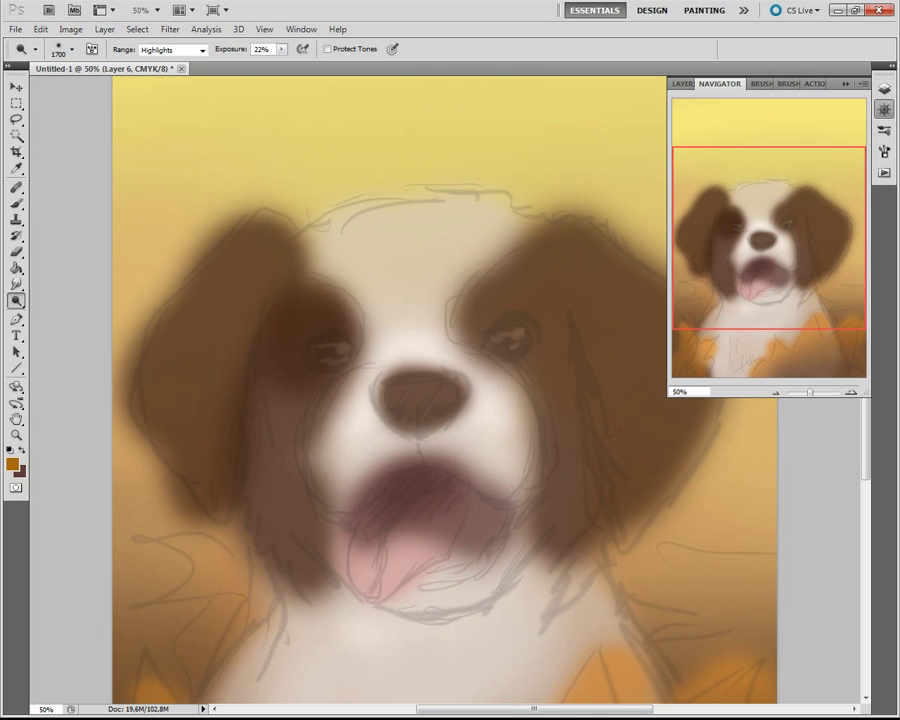
- Pick a dark brown and paint fine strokes along the top of the nose at 21% brush opacity
key("b")
key("i")
left_click(12, 463)
left_click(114, 441)
left_click(181, 434)
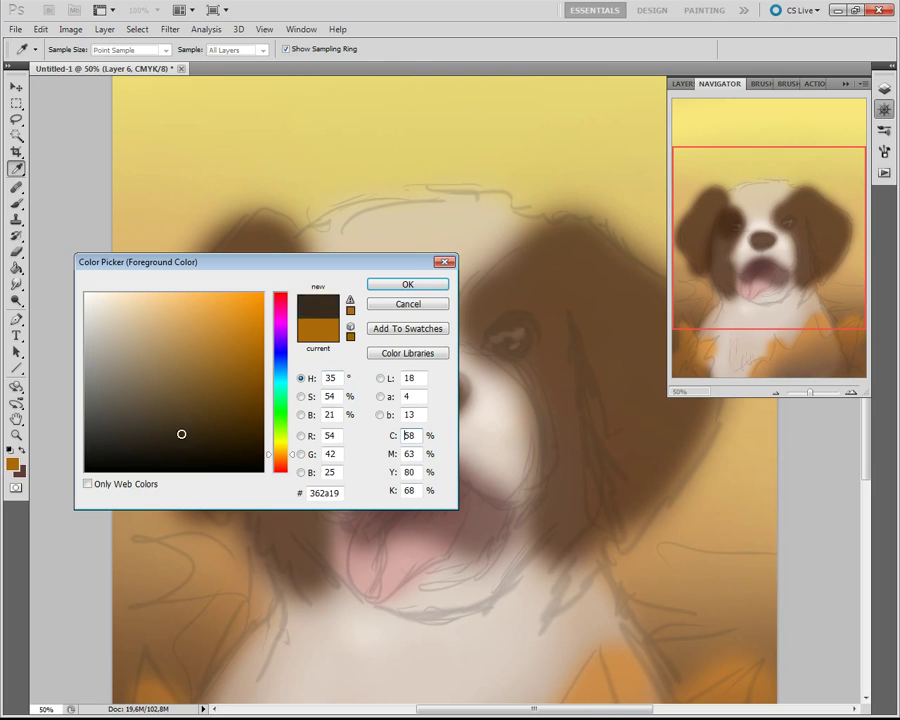
key("Return")
key("b")
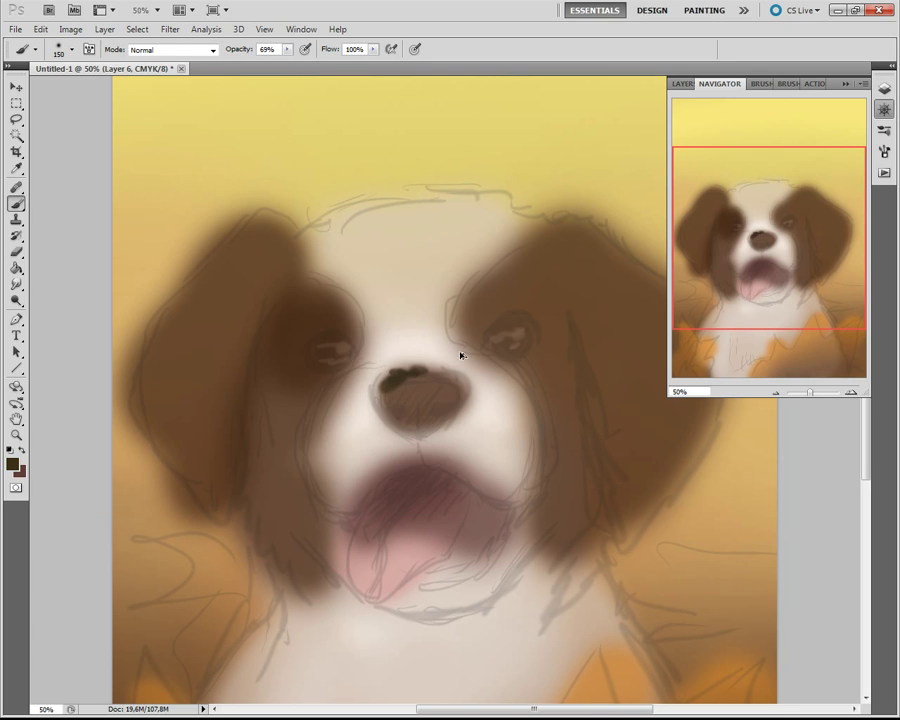
key("3")
key("2")
key("bracketright")
key("bracketright")
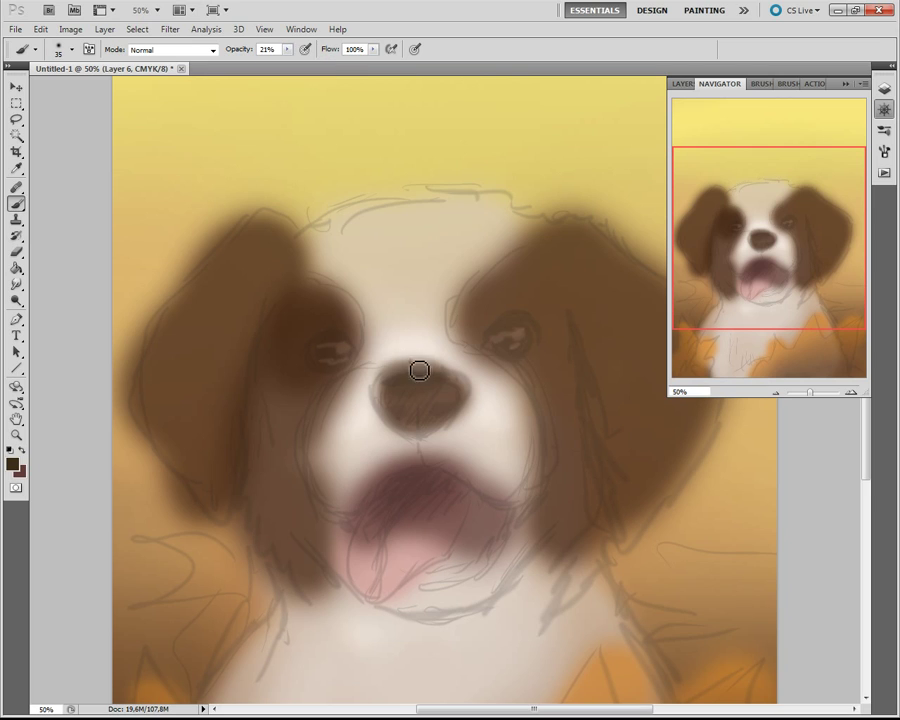
key("2")
key("1")
key("bracketleft")
key("bracketleft")
mouse_move(416, 376)
left_mouse_down()
mouse_move(396, 366)
mouse_move(477, 380)
left_mouse_up()
- Darken the nose with a near-black brown
key("i")
left_click(12, 463)
left_click(150, 458)
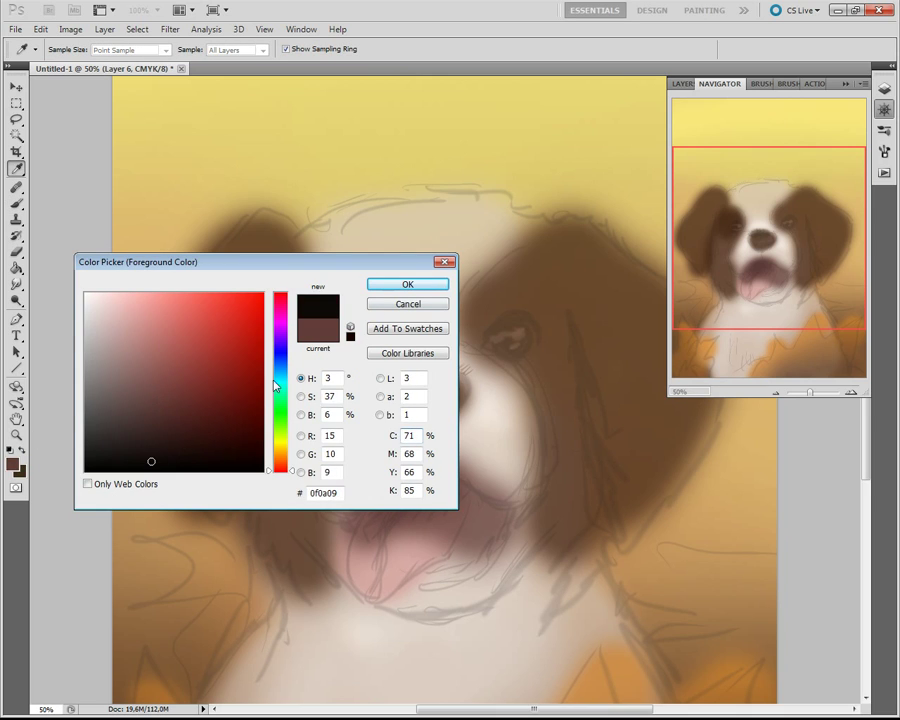
key("Return")
key("b")
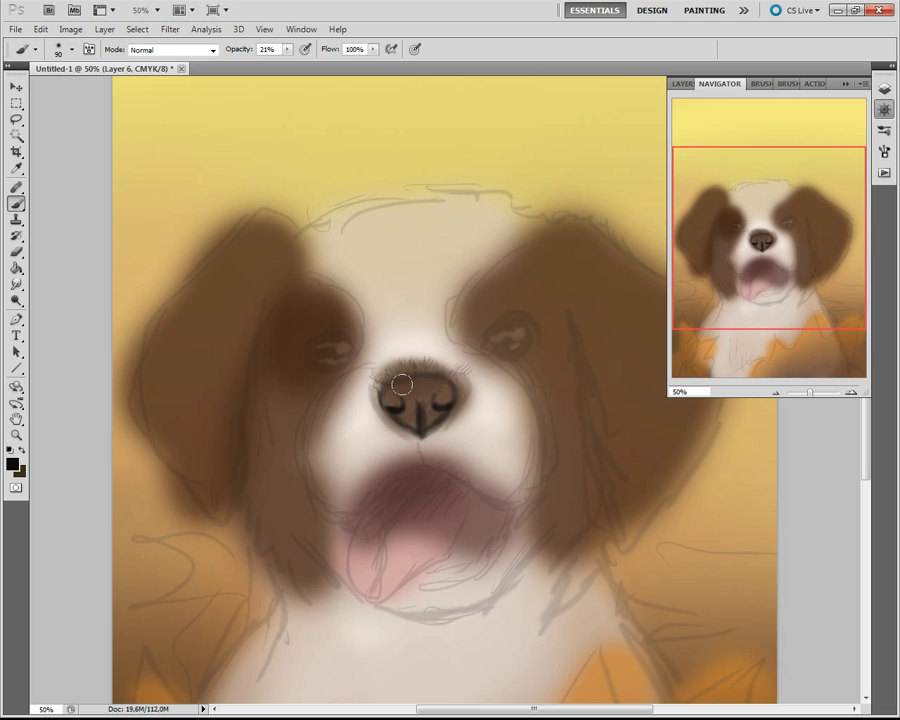
left_click_drag(401, 384, 392, 397)
key("bracketright")
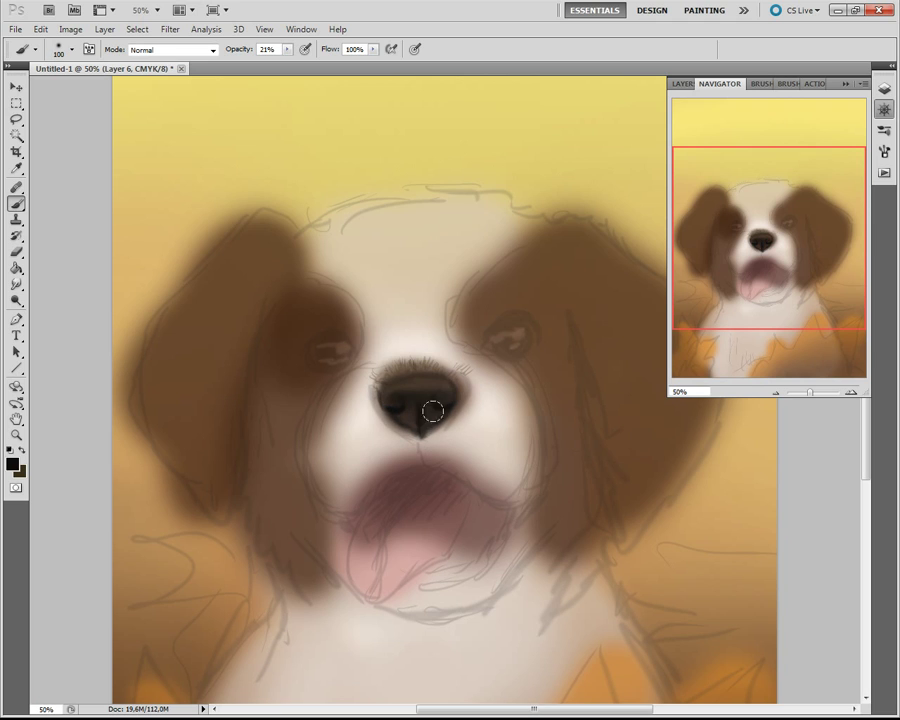
- Try darker grey, light beige-pink and near-black foreground colours for the nose
left_click(12, 463)
left_click(106, 398)
left_click(392, 286)
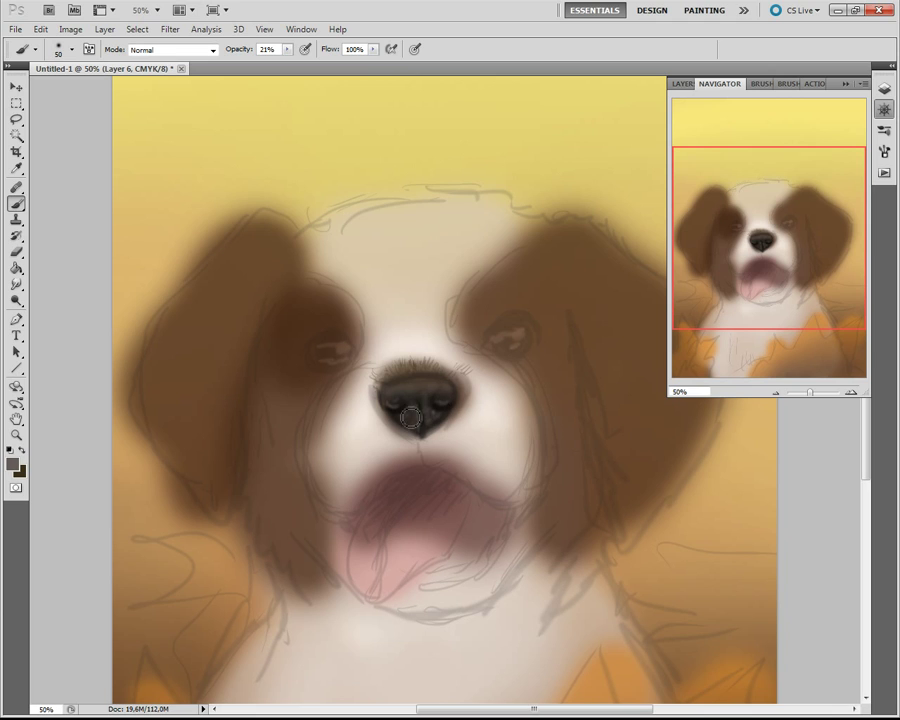
left_click(12, 463)
left_click(406, 282)
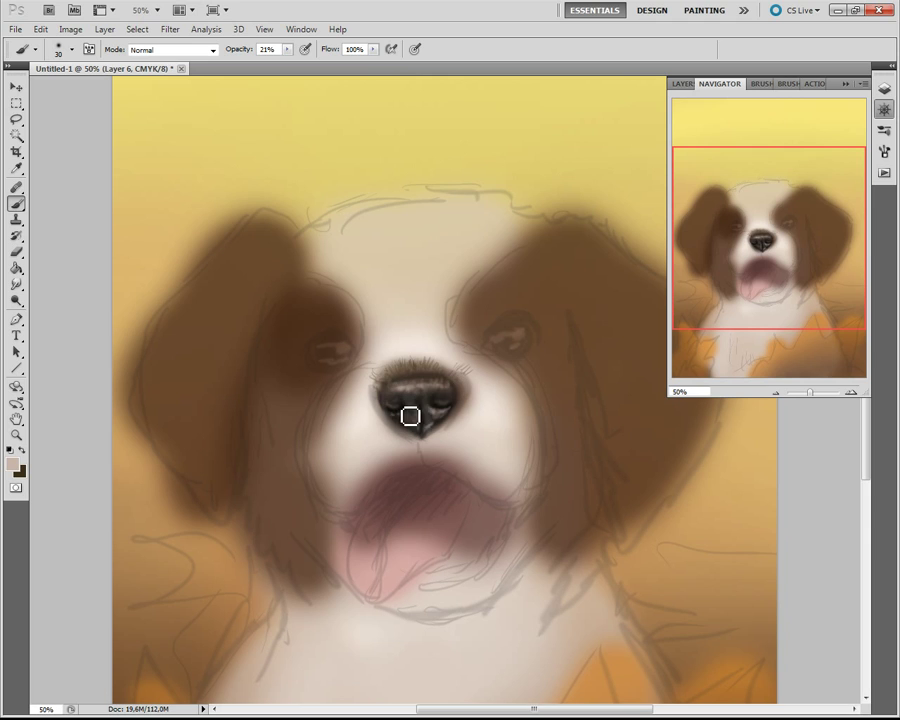
left_click(14, 460)
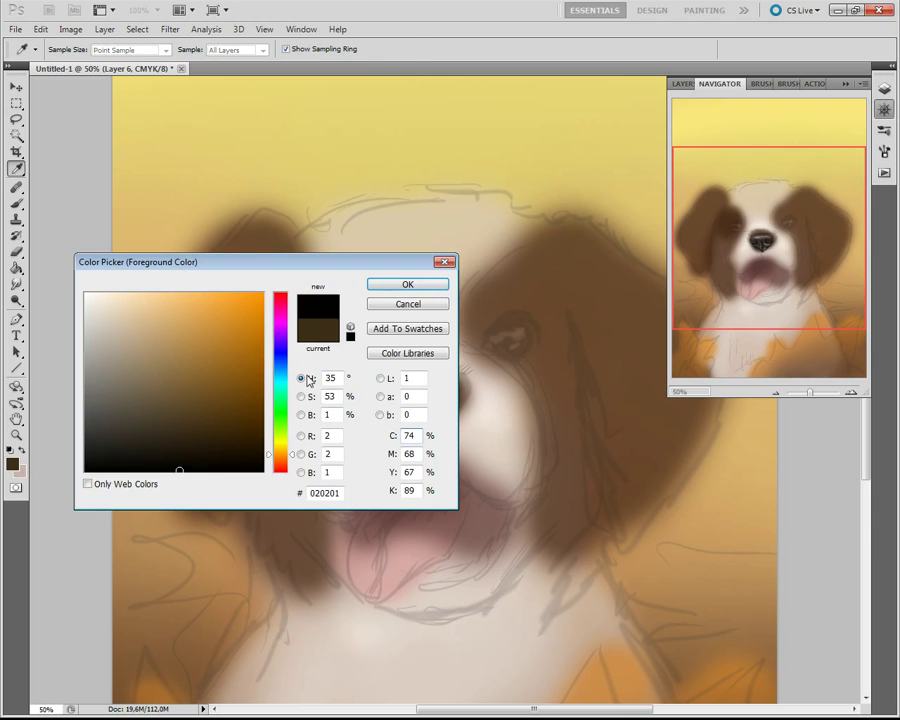
left_click(406, 283)
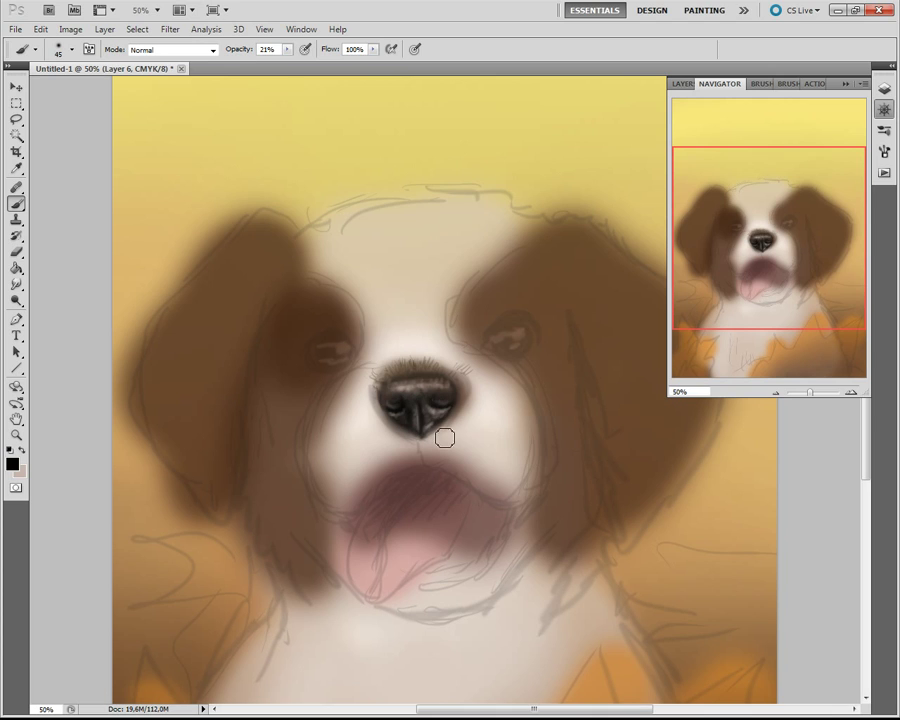
key("bracketleft")
key("bracketleft")
- Sample the nose's dark brown and paint greyish-brown shading below the nose
left_click(12, 462)
left_click(404, 432)
left_click(408, 283)
key("bracketright")
mouse_move(433, 444)
left_mouse_down()
mouse_move(430, 425)
mouse_move(452, 428)
mouse_move(370, 414)
mouse_move(362, 438)
left_mouse_up()
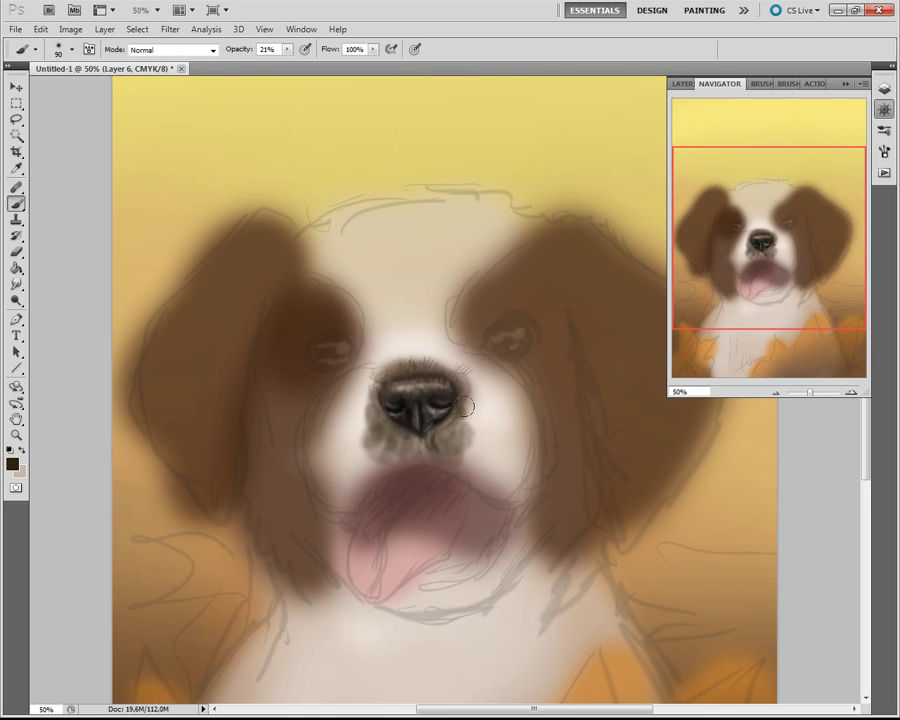
- Lighten the area between nose and mouth with light beige
key("x")
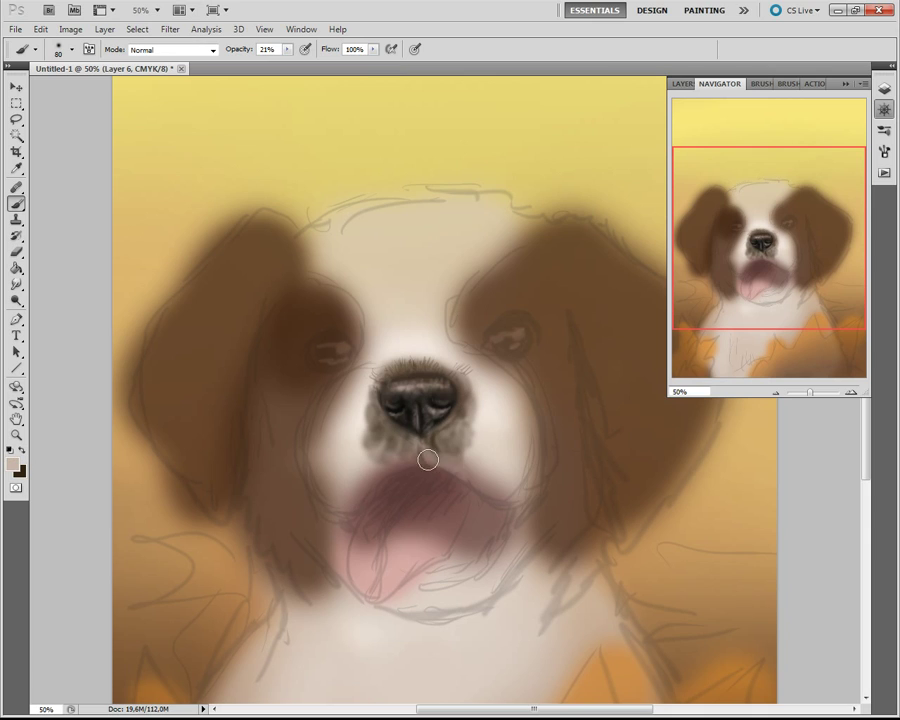
left_click_drag(384, 466, 404, 457)
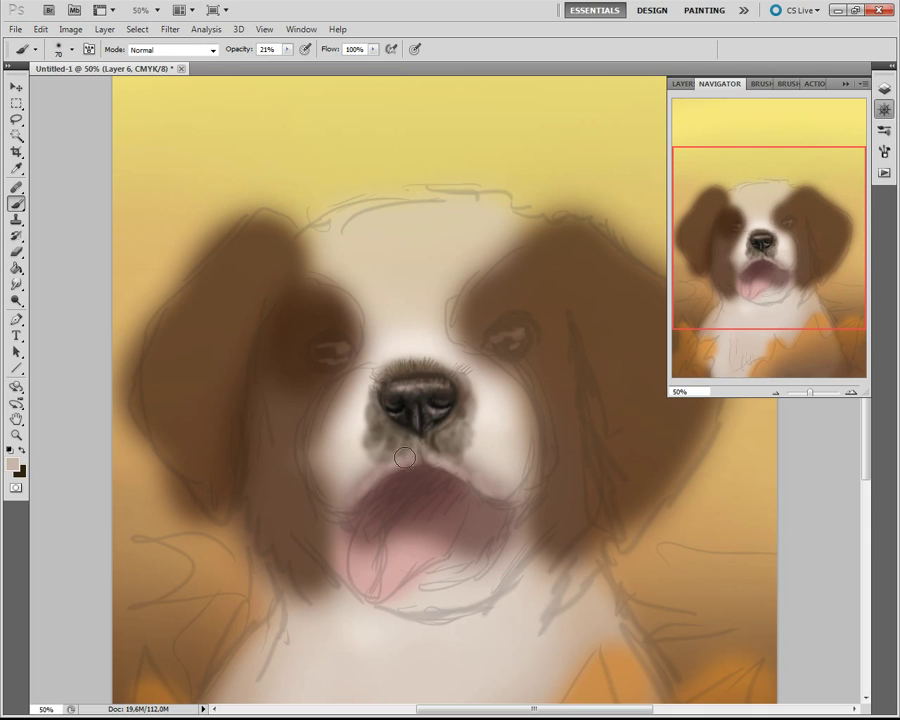
key("x")
key("bracketright")
key("bracketright")
key("bracketright")
- Shade the mouth corner and darken the upper edge and right side of the mouth in near-black
left_click_drag(315, 490, 375, 482)
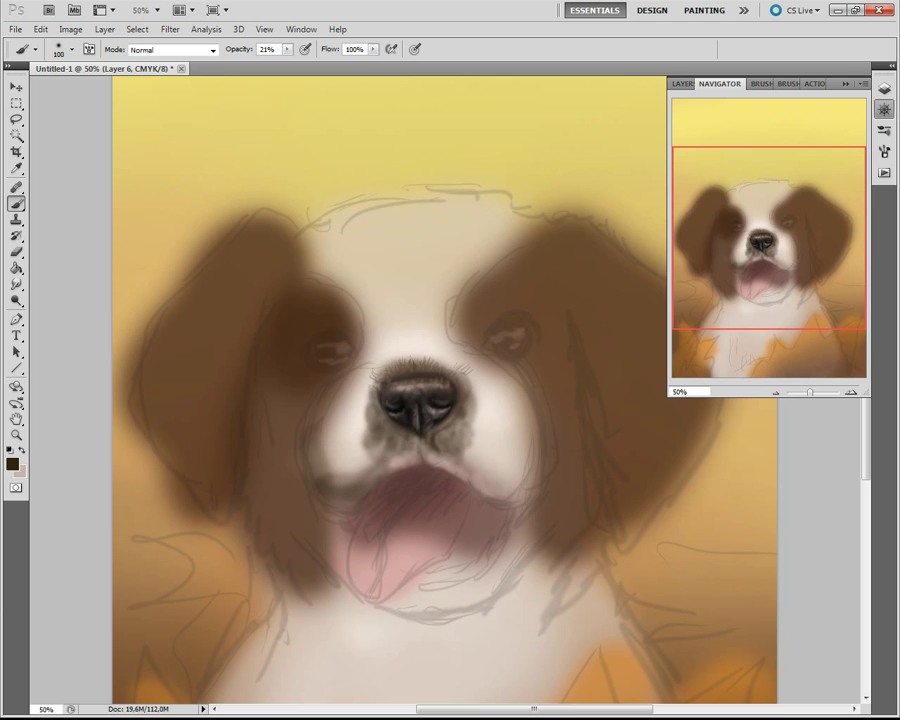
left_click(12, 463)
left_click(279, 464)
left_click(197, 456)
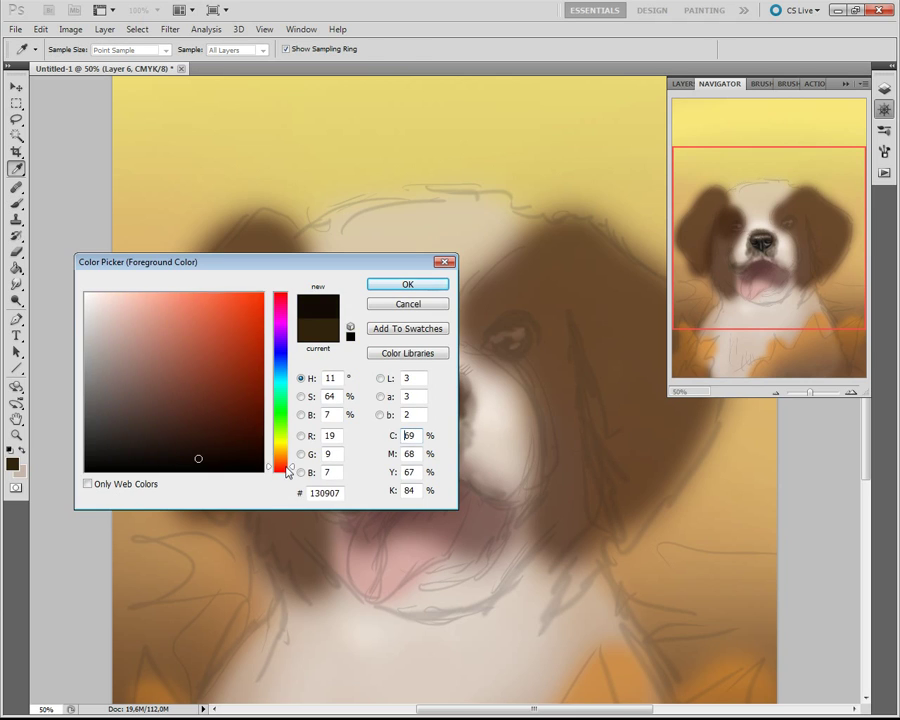
left_click(408, 282)
key("bracketleft")
key("bracketleft")
mouse_move(366, 494)
left_mouse_down()
mouse_move(421, 478)
mouse_move(528, 494)
left_mouse_up()
key("bracketright")
key("bracketleft")
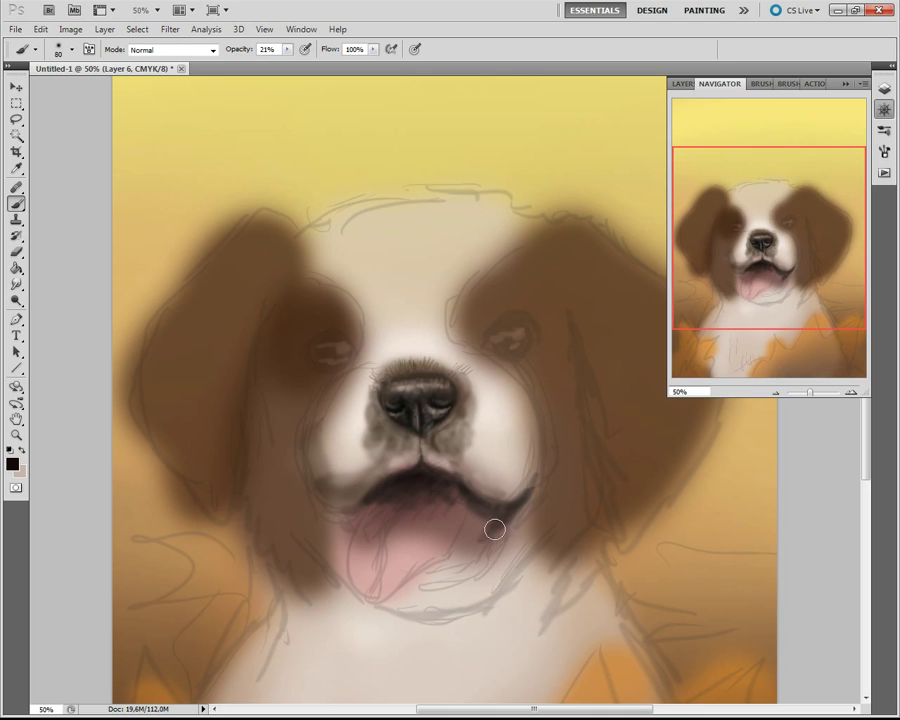
key("bracketleft")
key("bracketleft")
key("bracketleft")
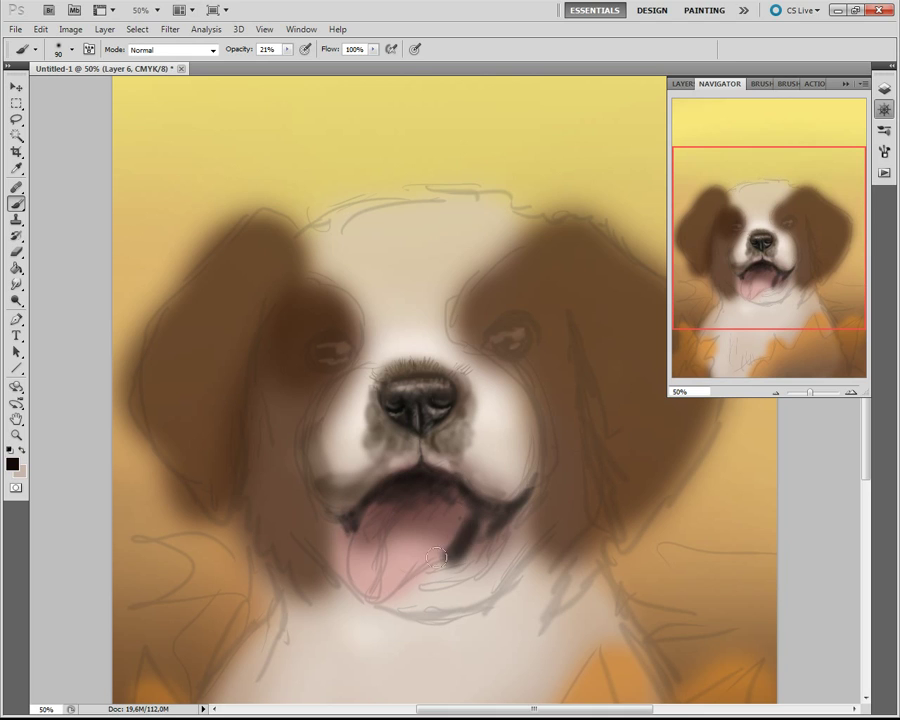
left_click_drag(436, 506, 440, 554)
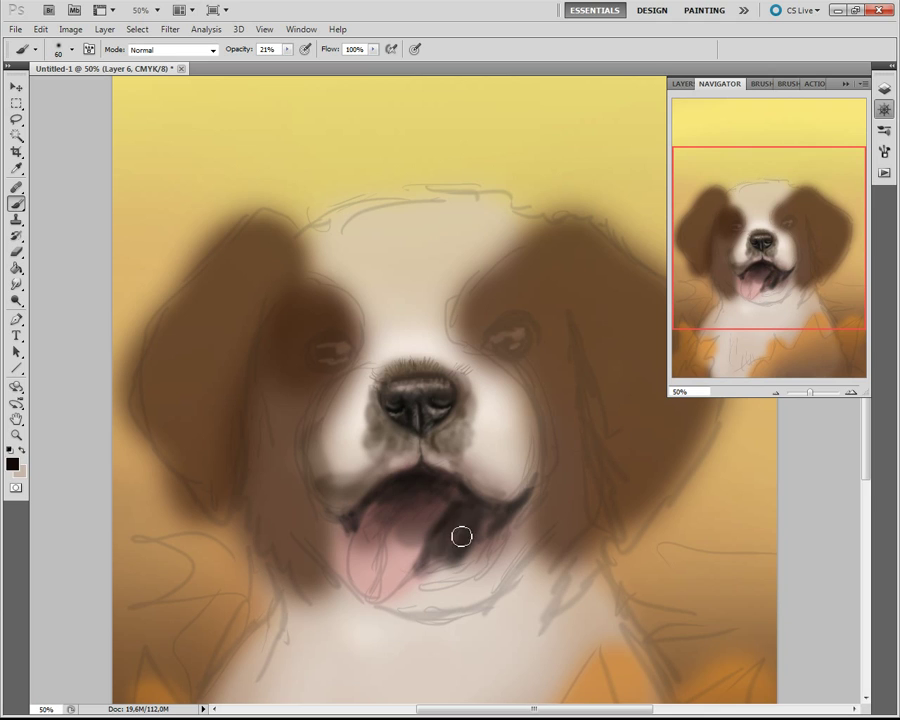
- Sample the tongue's pink, touch up the lower right mouth, and darken the lower lip edge
key("i")
left_click(12, 463)
left_click(150, 318)
key("Return")
key("b")
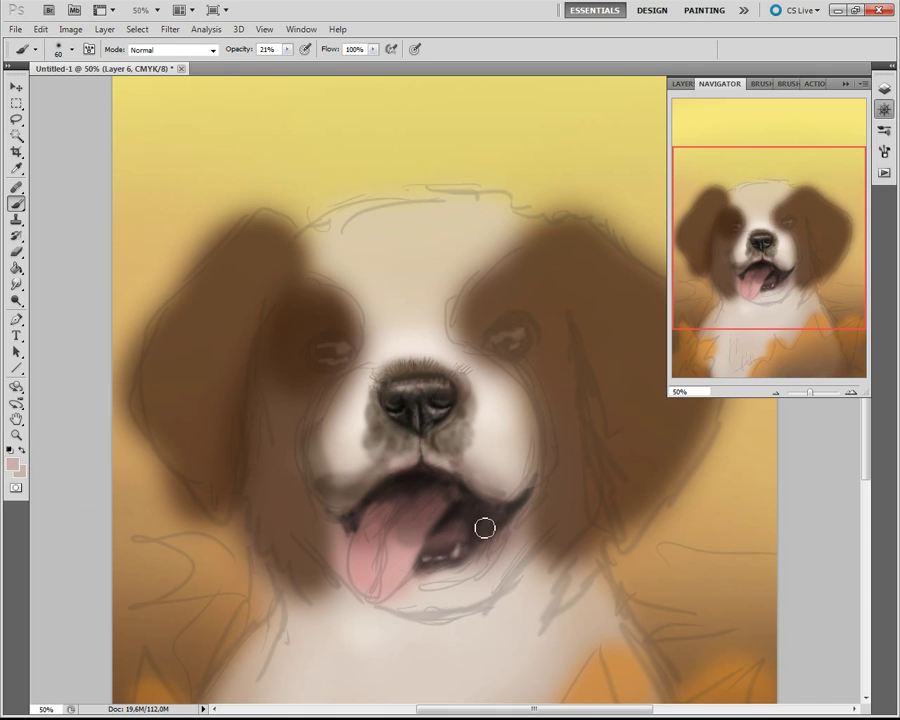
left_click_drag(490, 540, 444, 576)
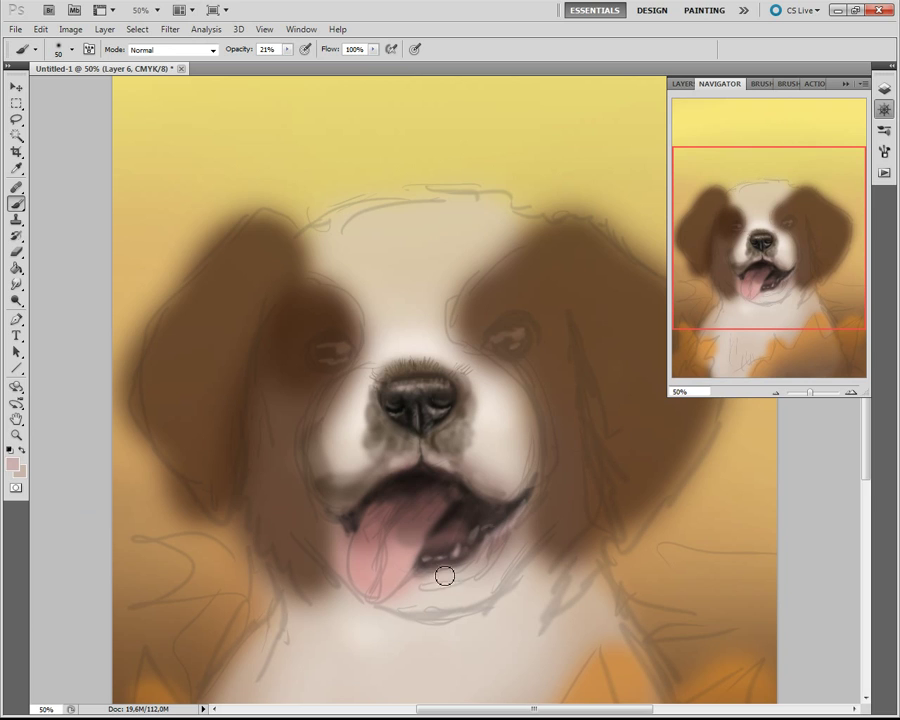
left_click(424, 289)
key("b")
left_click_drag(435, 578, 482, 543)
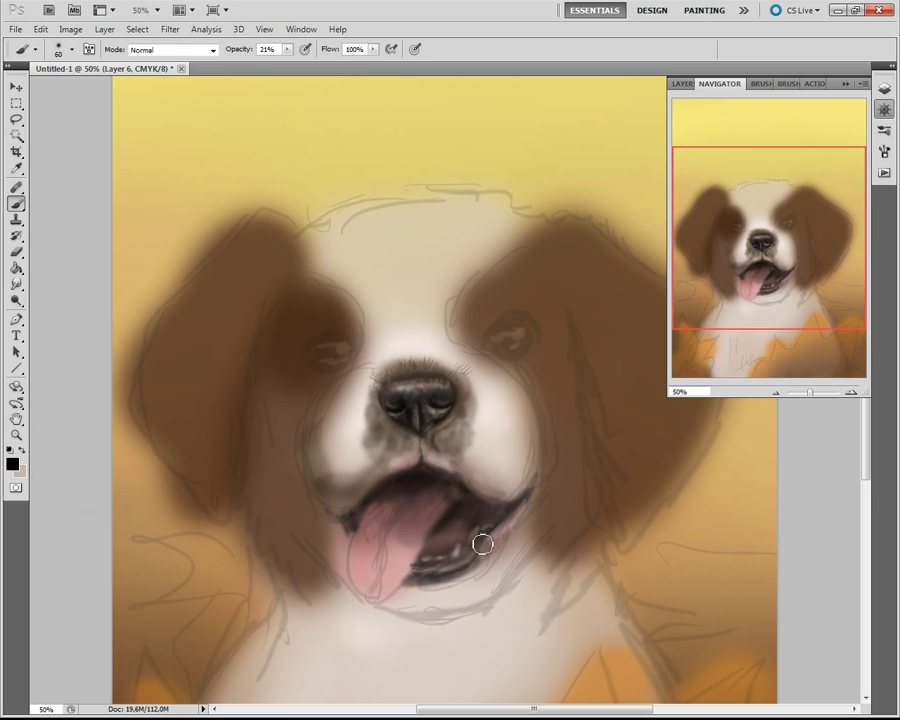
- Paint a dark red-brown stroke along the left cheek with a larger brush
key("bracketright")
left_click(12, 463)
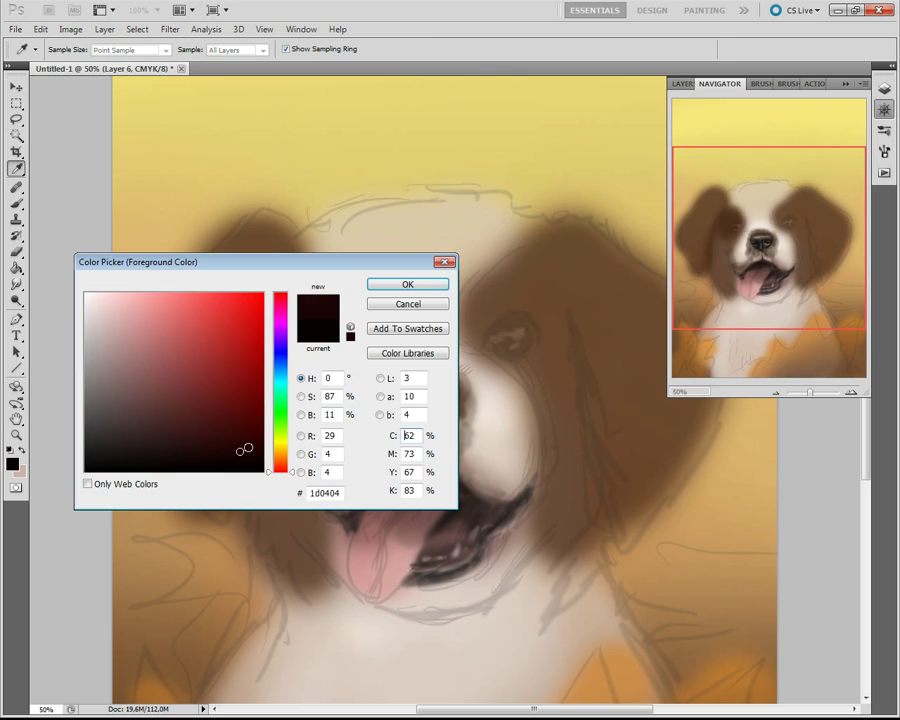
left_click(198, 436)
left_click(408, 282)
key("bracketright")
key("bracketright")
mouse_move(301, 468)
left_mouse_down()
mouse_move(305, 428)
mouse_move(297, 492)
mouse_move(301, 408)
mouse_move(318, 530)
left_mouse_up()
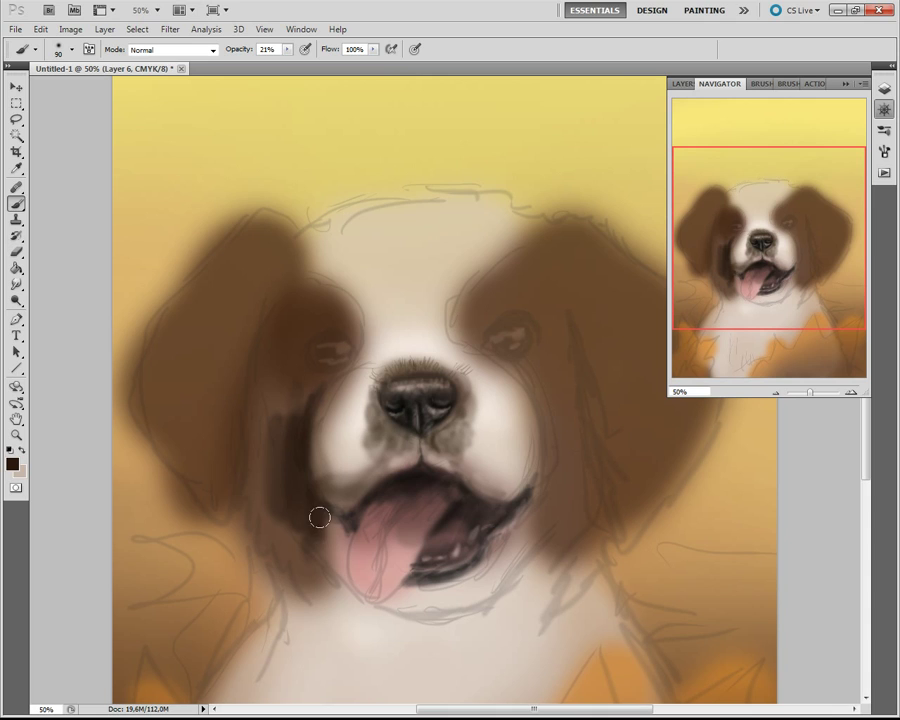
- Shade the right cheek, both eye areas and the chin line below the tongue
mouse_move(527, 519)
left_mouse_down()
mouse_move(540, 459)
mouse_move(516, 374)
mouse_move(562, 420)
left_mouse_up()
left_click_drag(490, 281, 526, 412)
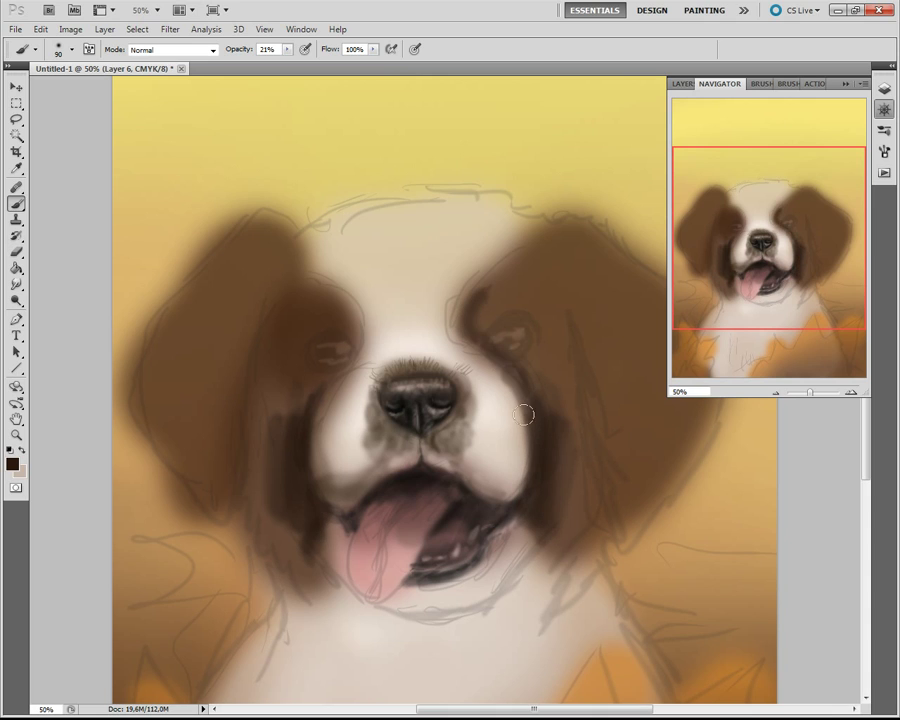
key("]")
mouse_move(340, 358)
left_mouse_down()
mouse_move(298, 316)
mouse_move(298, 335)
left_mouse_up()
key("bracketright")
key("bracketright")
key("bracketright")
left_click_drag(480, 330, 501, 313)
key("ctrl+z")
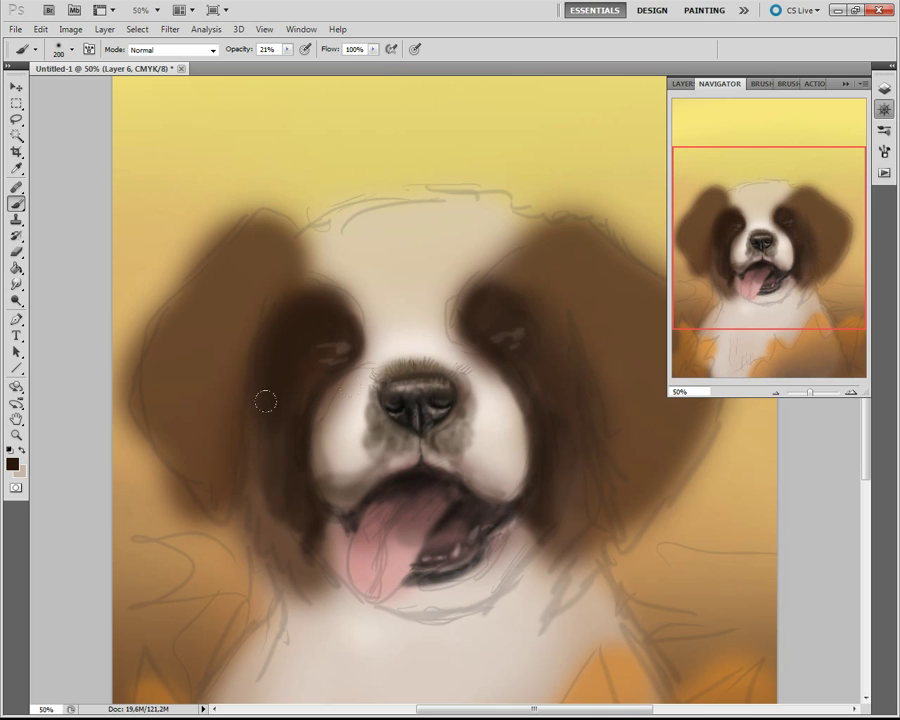
left_click_drag(413, 593, 475, 605)
left_click_drag(330, 338, 362, 262)
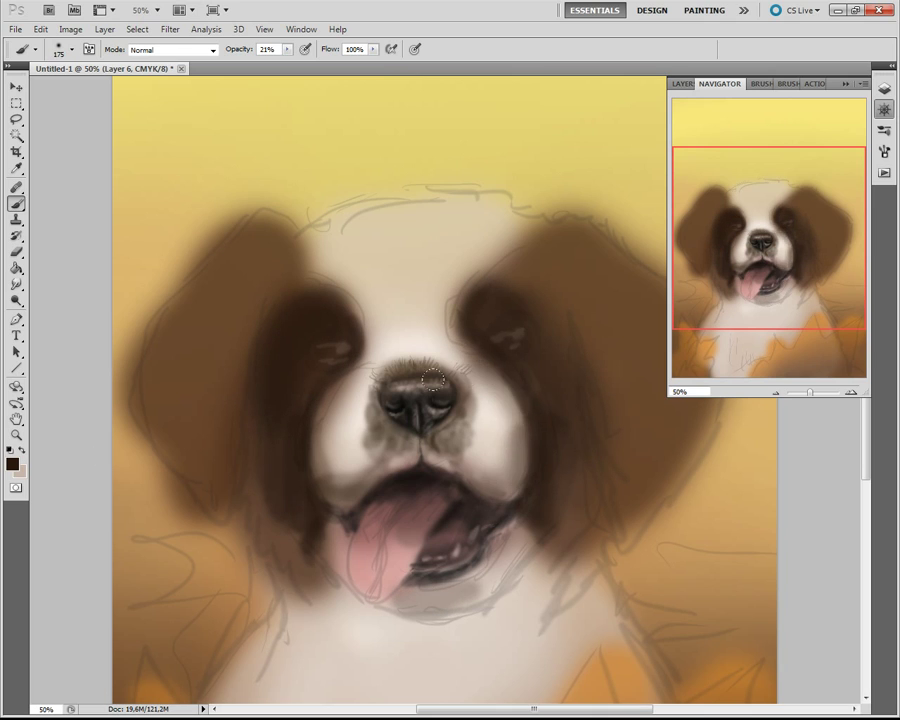
- Cover the tongue's left edge with beige and lighten the forehead with a paler beige
left_click(22, 451)
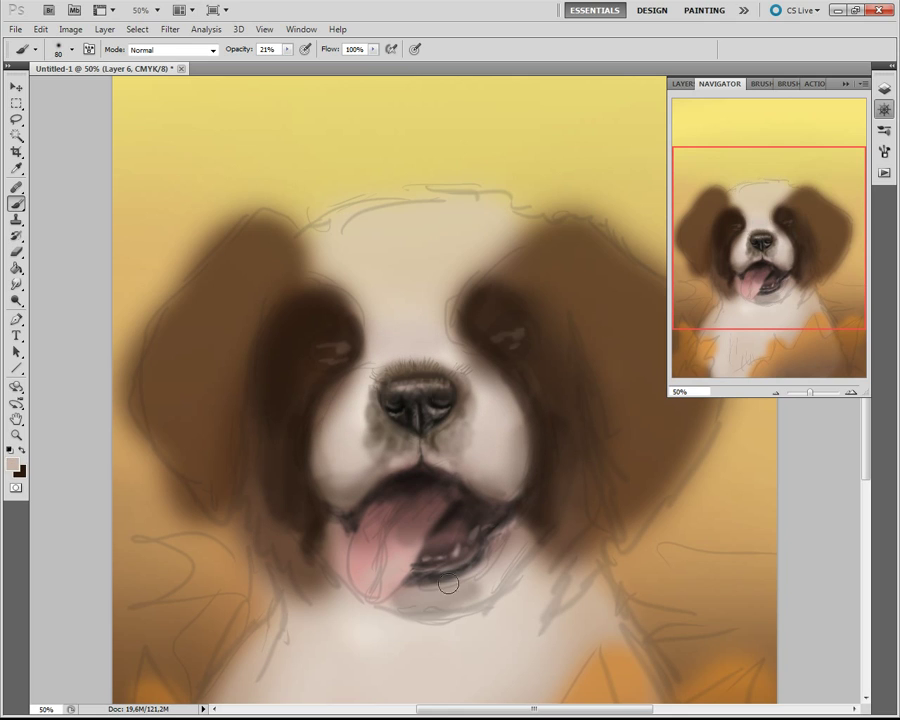
key("bracketright")
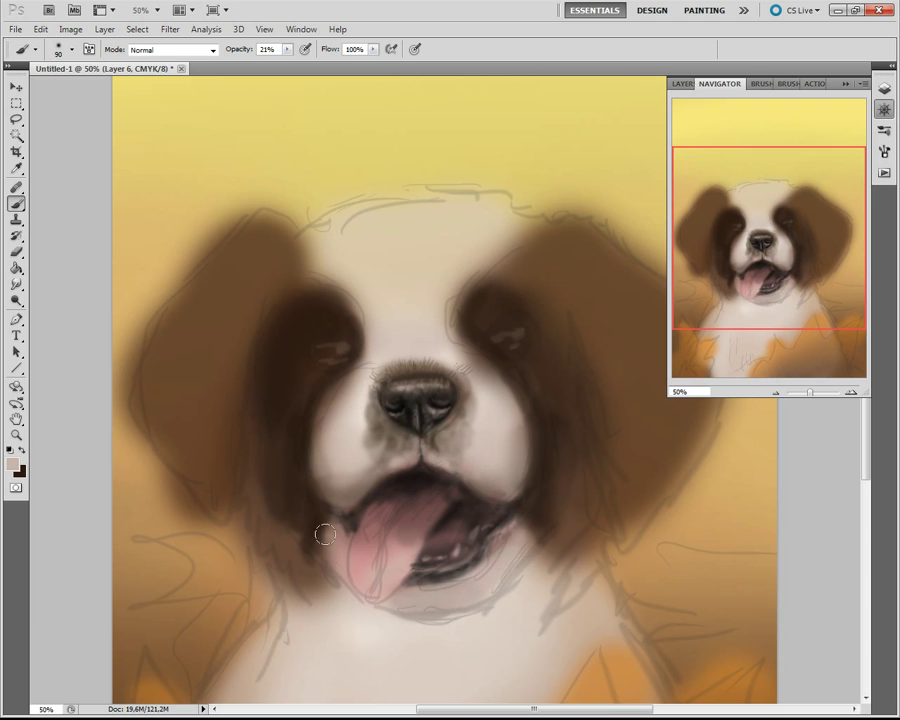
left_click_drag(321, 532, 325, 565)
left_click(12, 463)
left_click(104, 304)
left_click(410, 282)
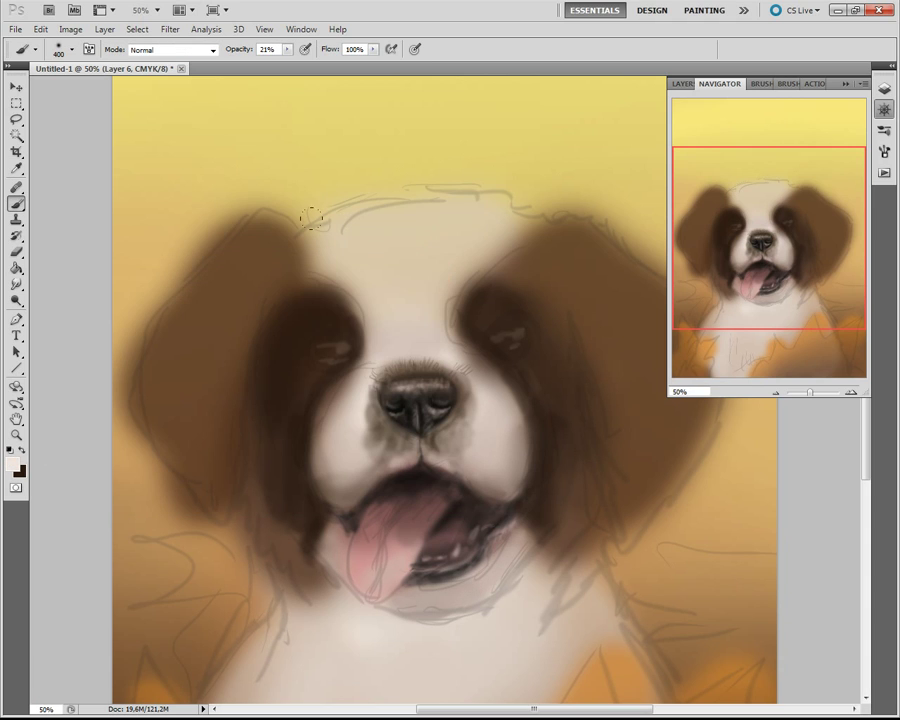
mouse_move(330, 270)
left_mouse_down()
mouse_move(460, 230)
mouse_move(383, 192)
left_mouse_up()
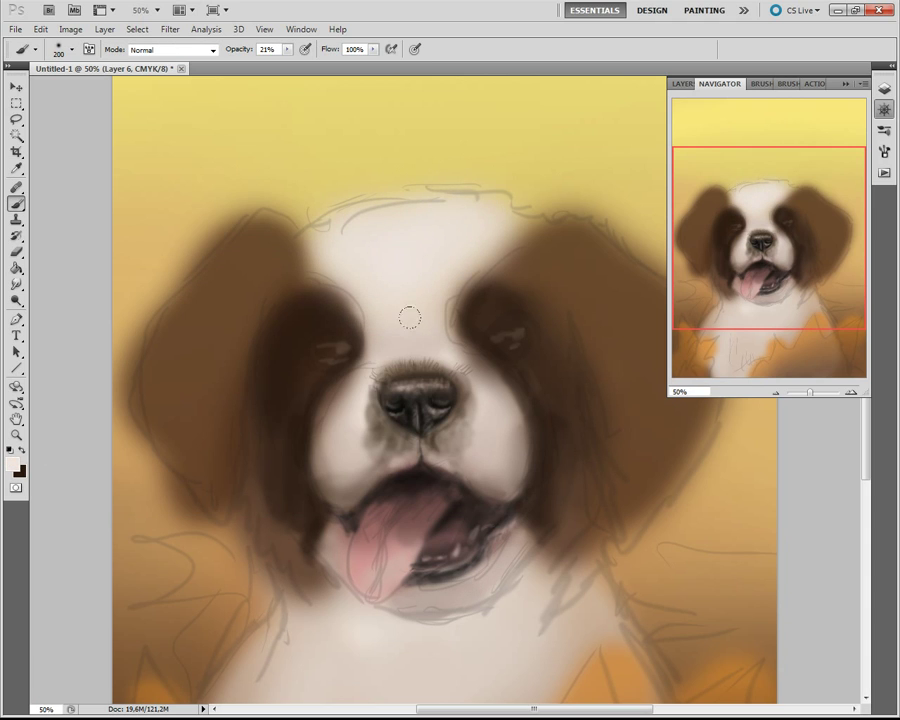
key("bracketleft")
key("bracketleft")
key("bracketleft")
key("bracketleft")
key("bracketleft")
key("bracketleft")
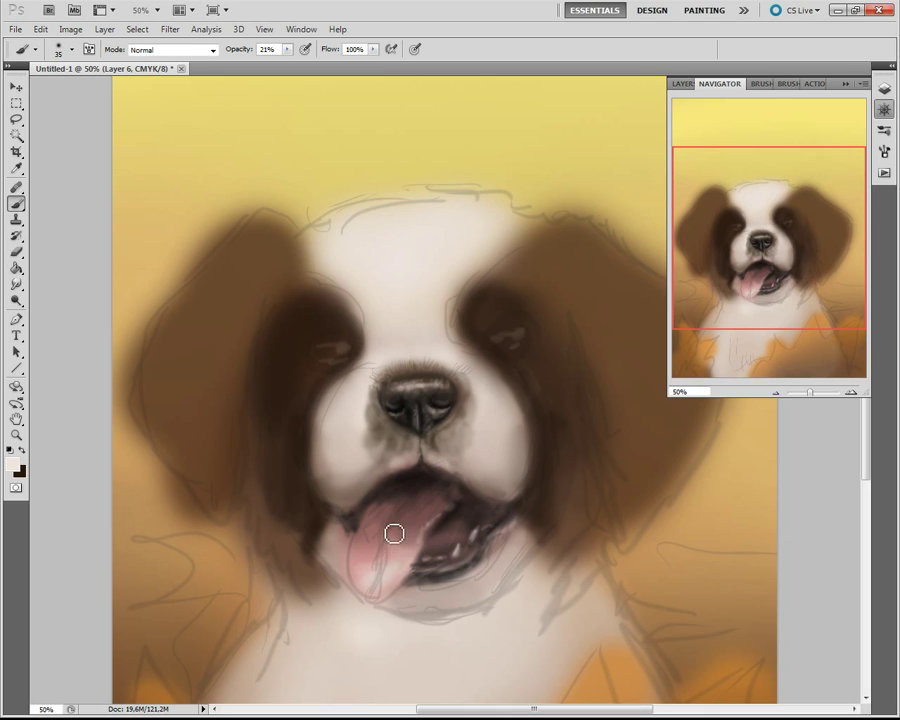
key("x")
left_click(12, 463)
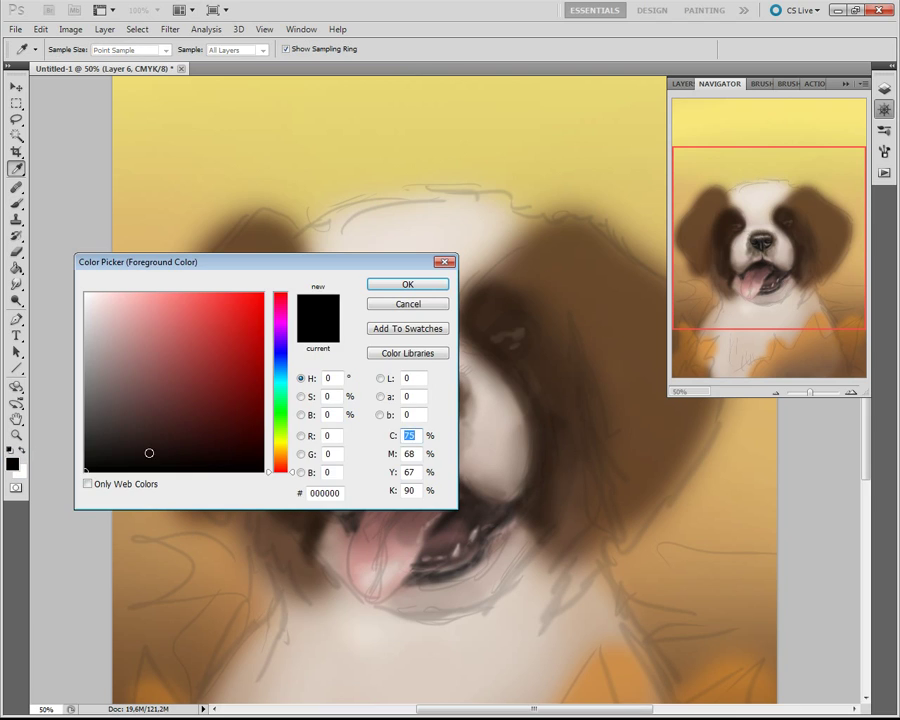
- Paint both eyes as solid near-black circles at 96% brush opacity
left_click(406, 282)
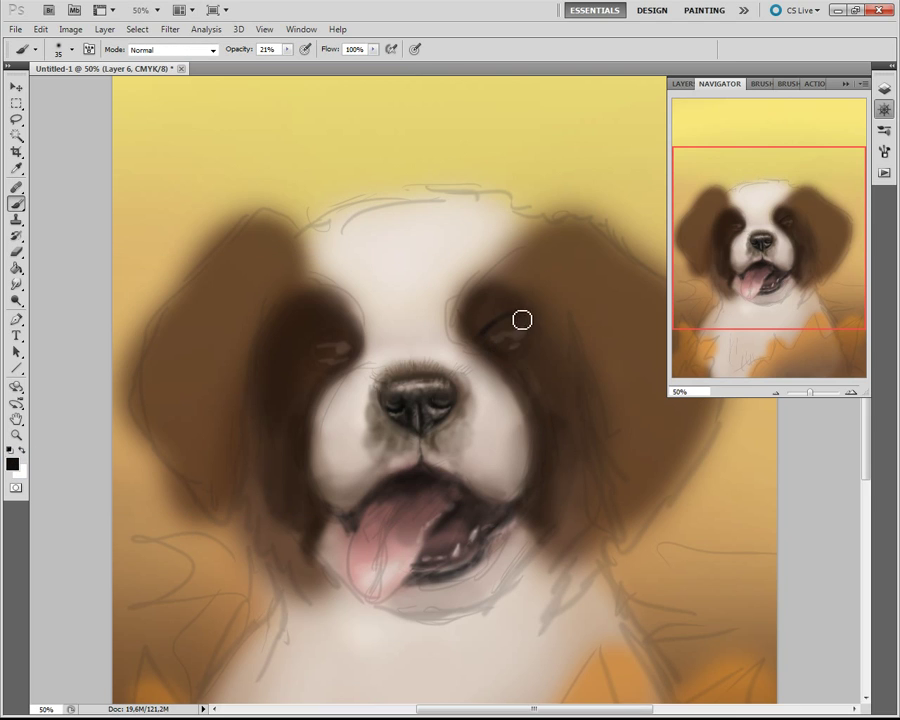
mouse_move(520, 320)
left_mouse_down()
mouse_move(538, 346)
mouse_move(510, 321)
left_mouse_up()
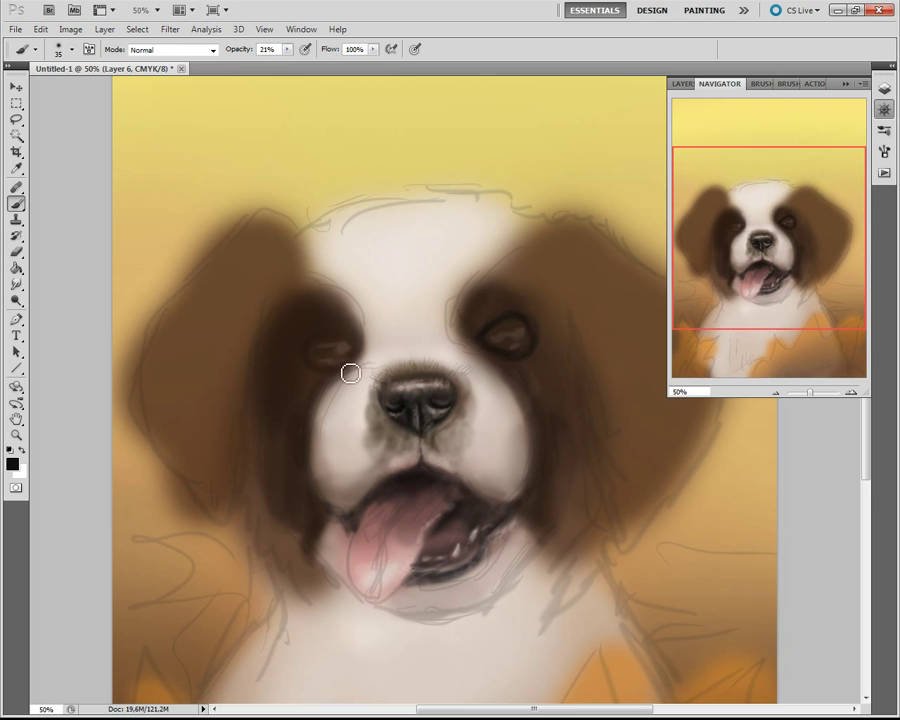
left_click(12, 463)
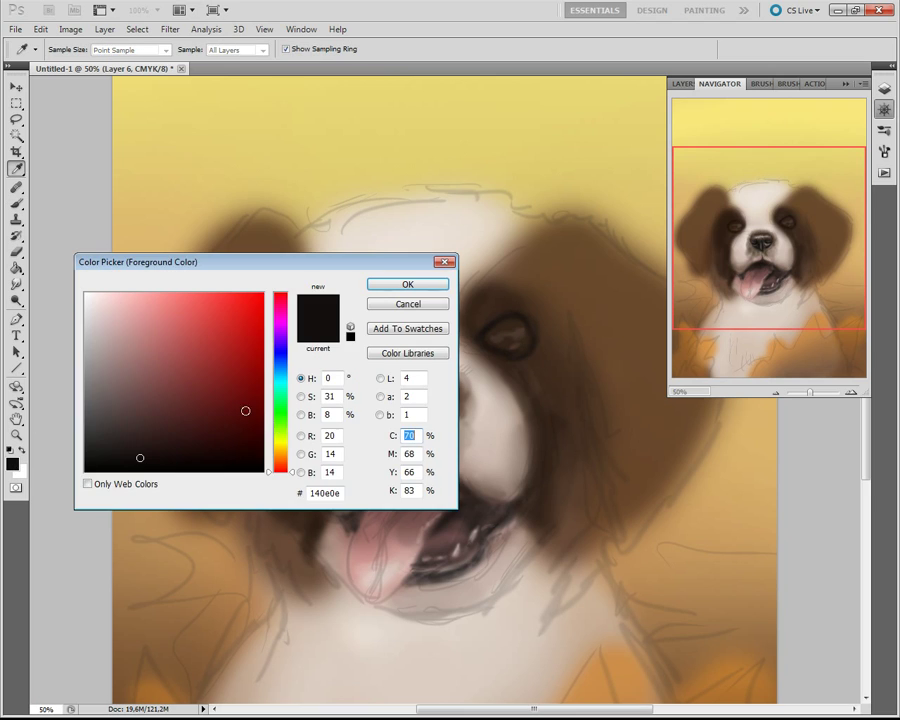
left_click(406, 282)
key("9")
key("6")
key("bracketright")
left_click_drag(475, 354, 515, 335)
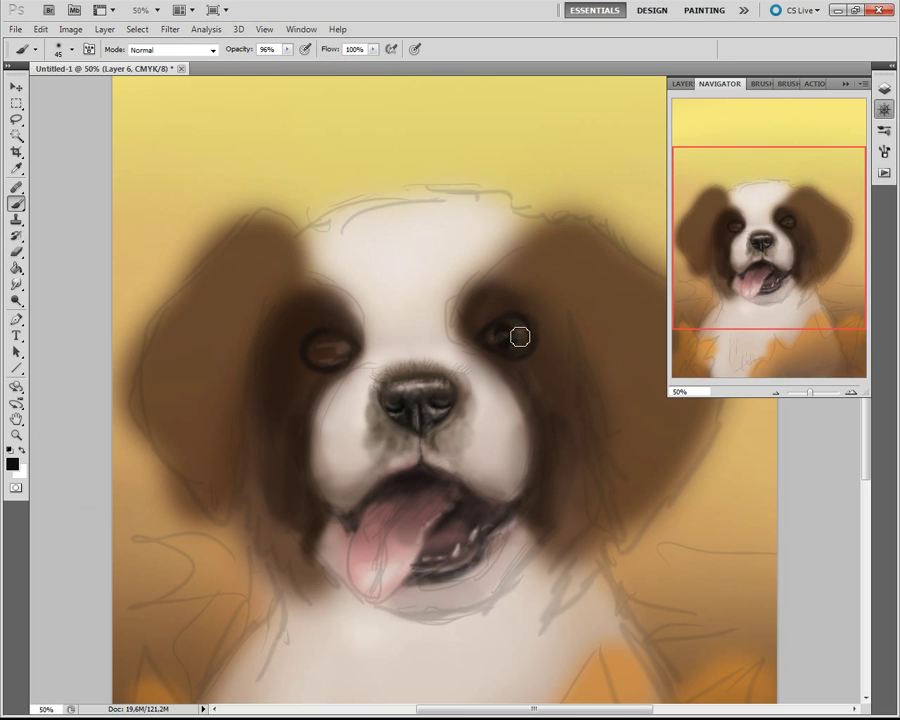
key("bracketright")
left_click_drag(318, 348, 341, 349)
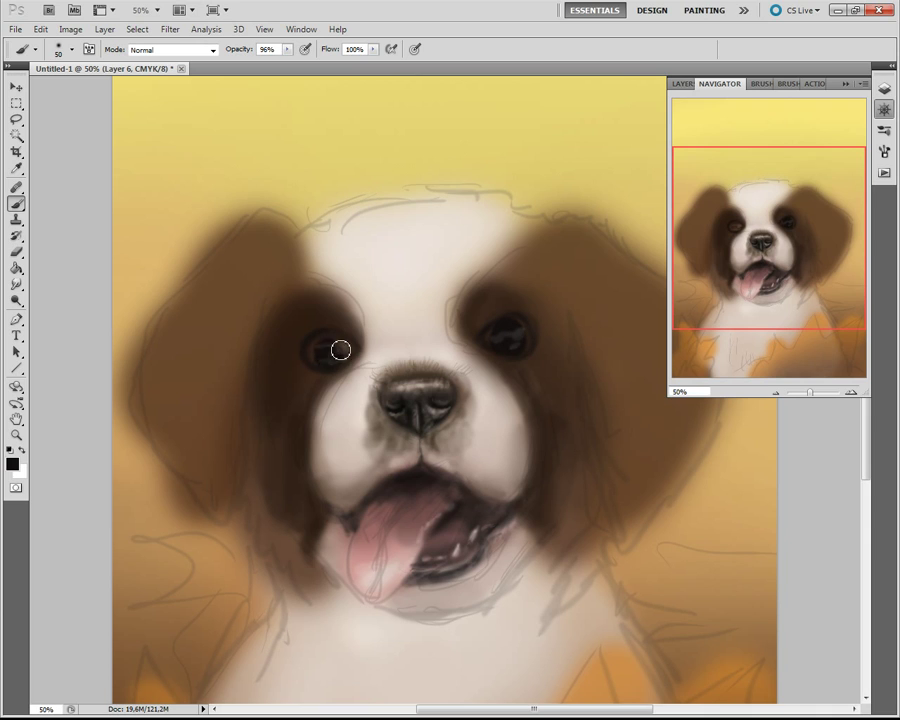
left_click(682, 84)
- Hide the sketch layer and softly paint white highlights into both eyes at low opacity
left_click(676, 184)
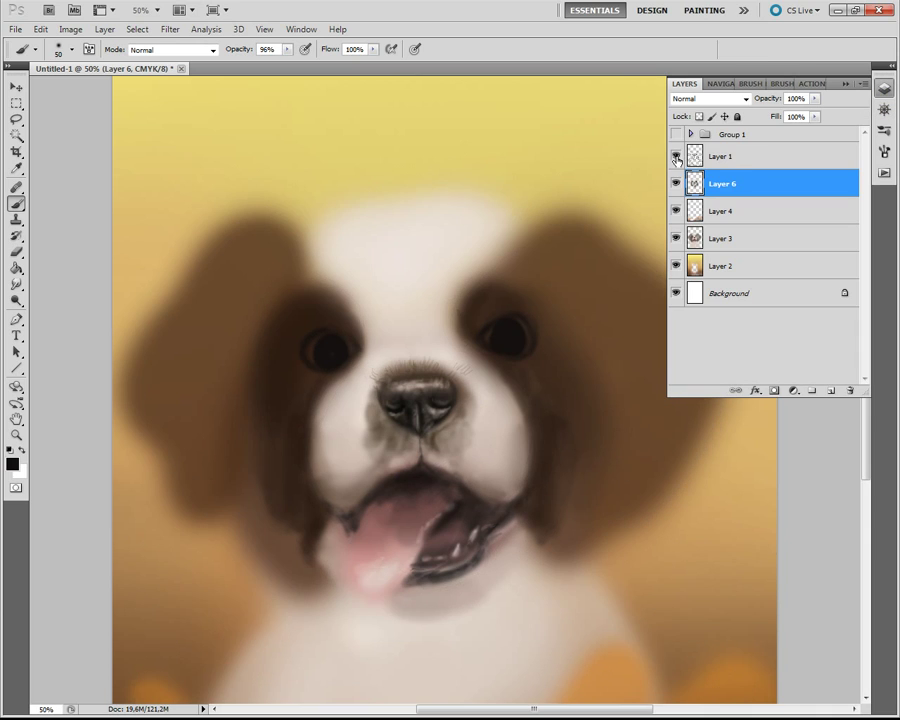
key("x")
key("bracketright")
key("bracketright")
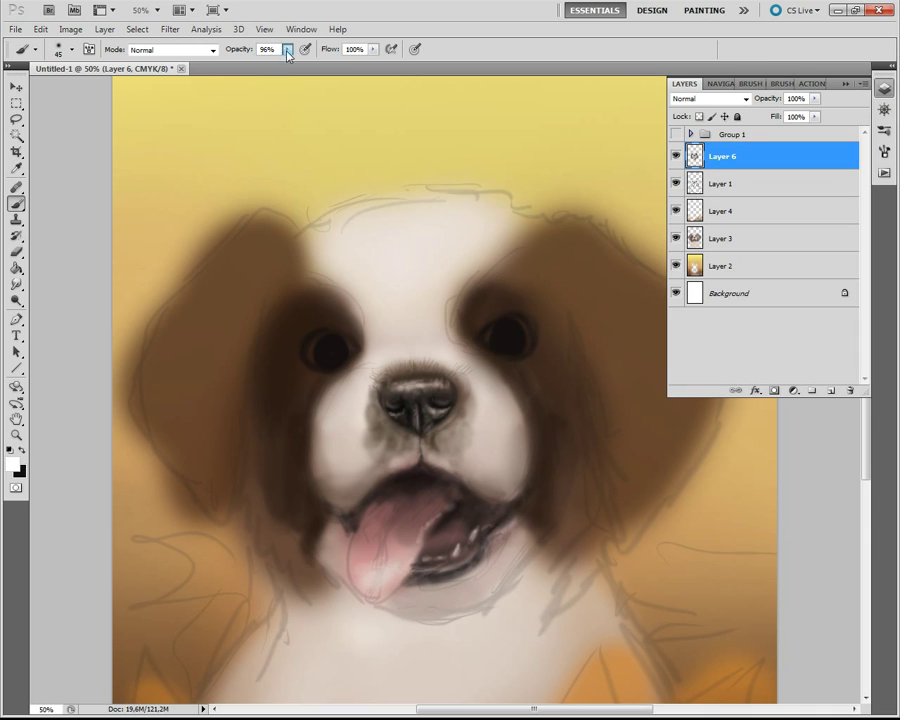
key("1")
key("2")
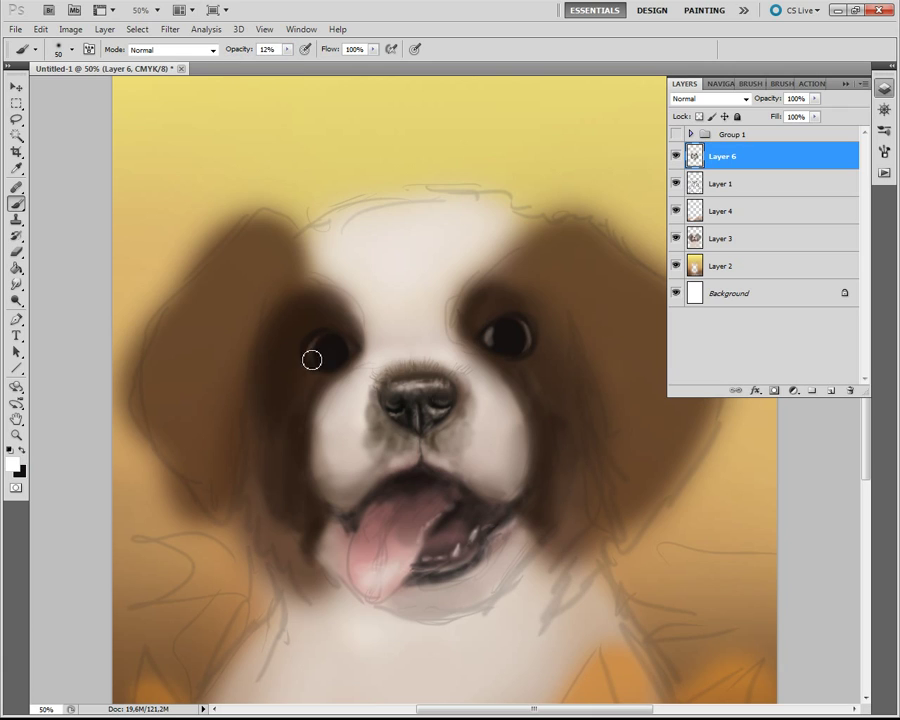
left_click_drag(311, 358, 345, 346)
- Adjust brush size and opacity for refining the eye catchlights
key("bracketright")
key("bracketleft")
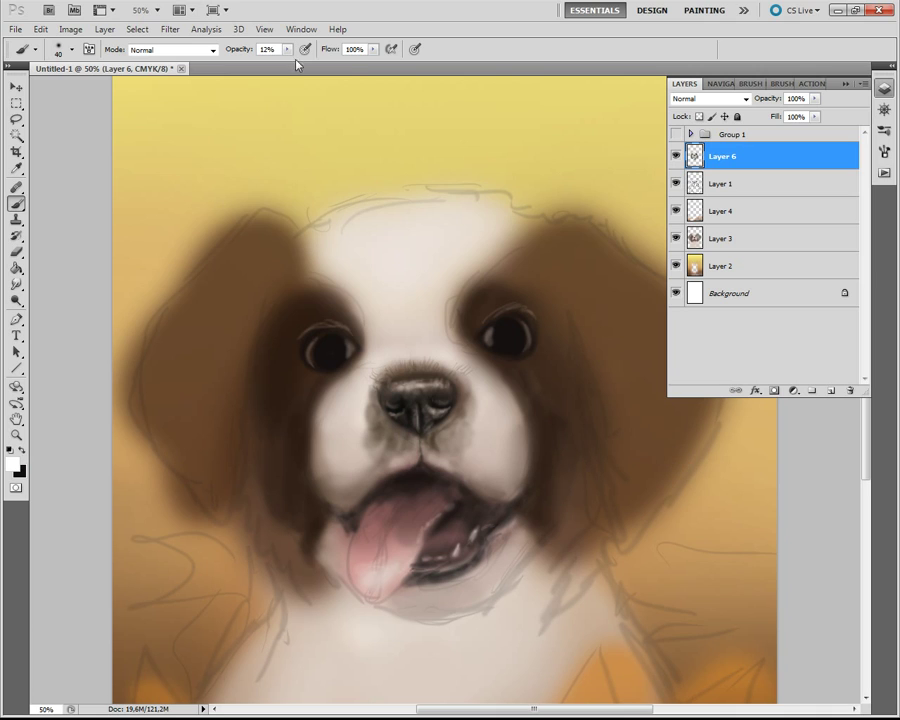
key("bracketright")
key("8")
key("5")
left_click_drag(286, 49, 240, 64)
key("bracketleft")
key("bracketleft")
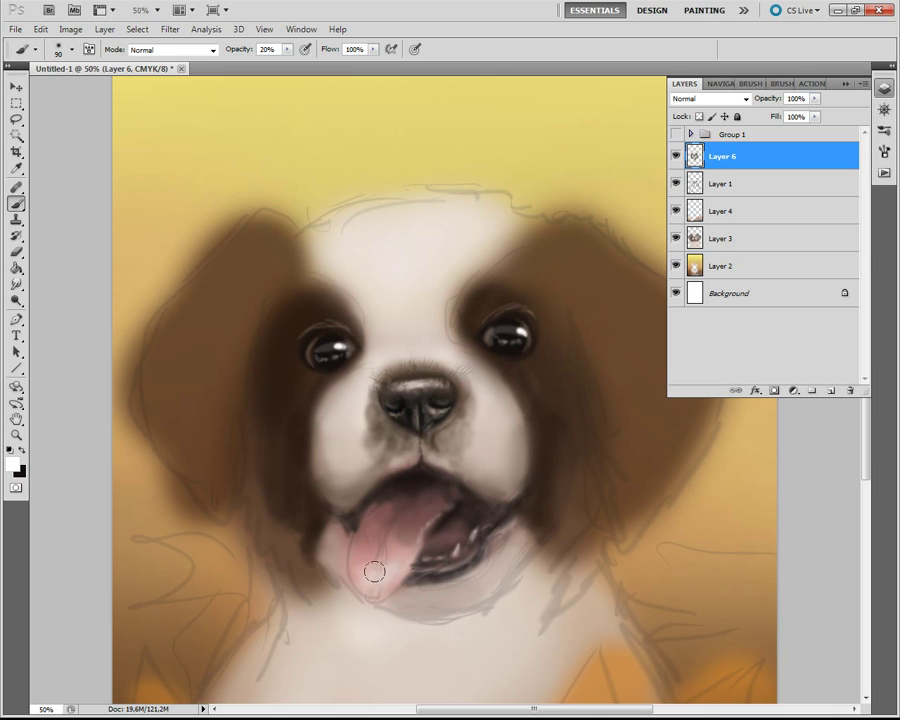
key("bracketright")
key("bracketright")
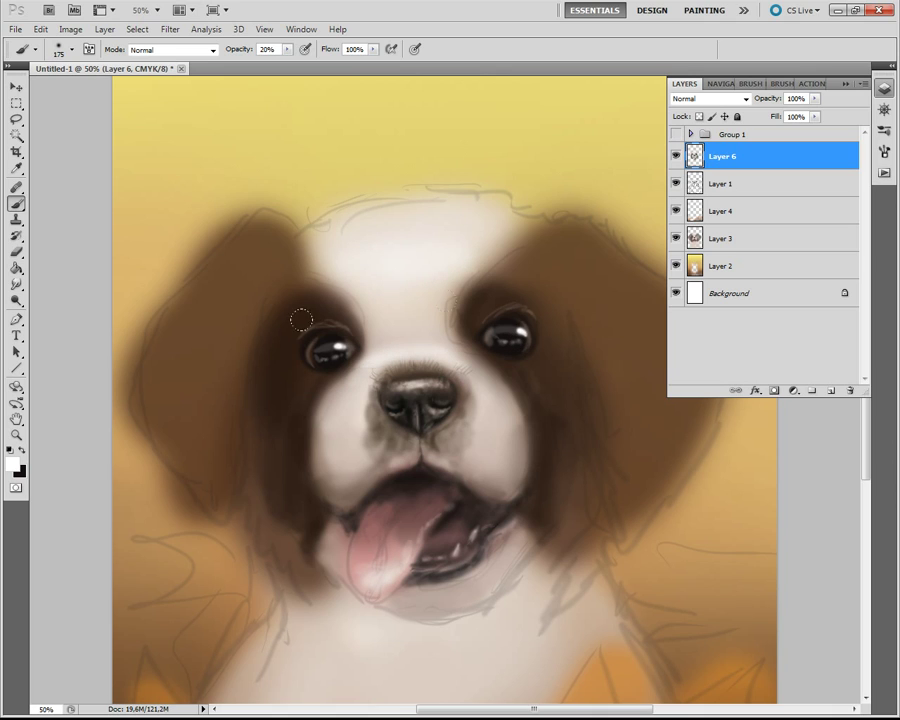
- Dab black at 86% opacity into the right eye, then return to white at 30% opacity
key("x")
key("8")
key("6")
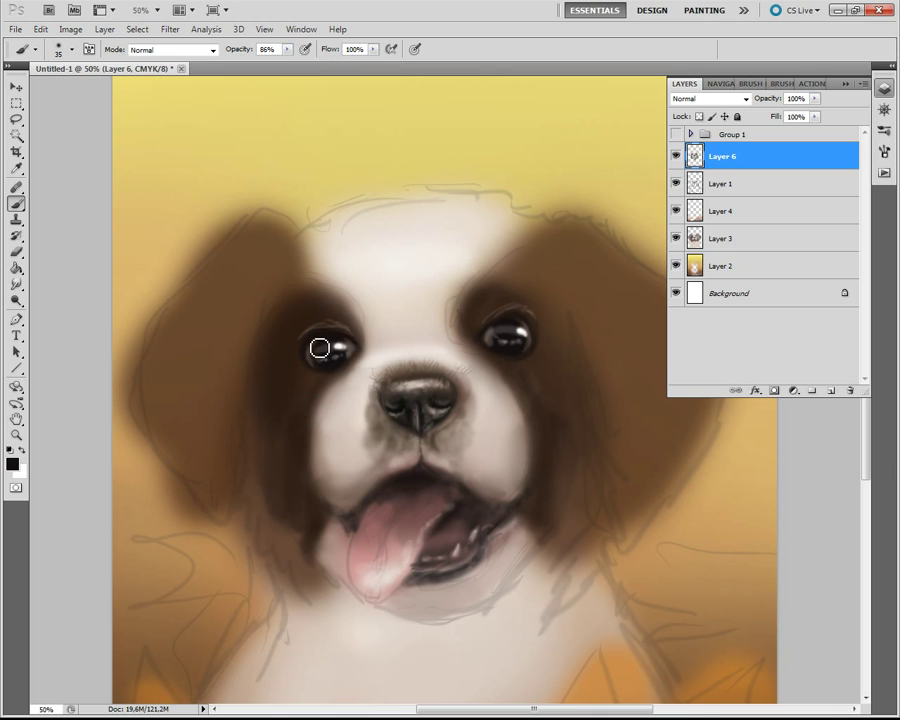
key("bracketleft")
left_click(506, 332)
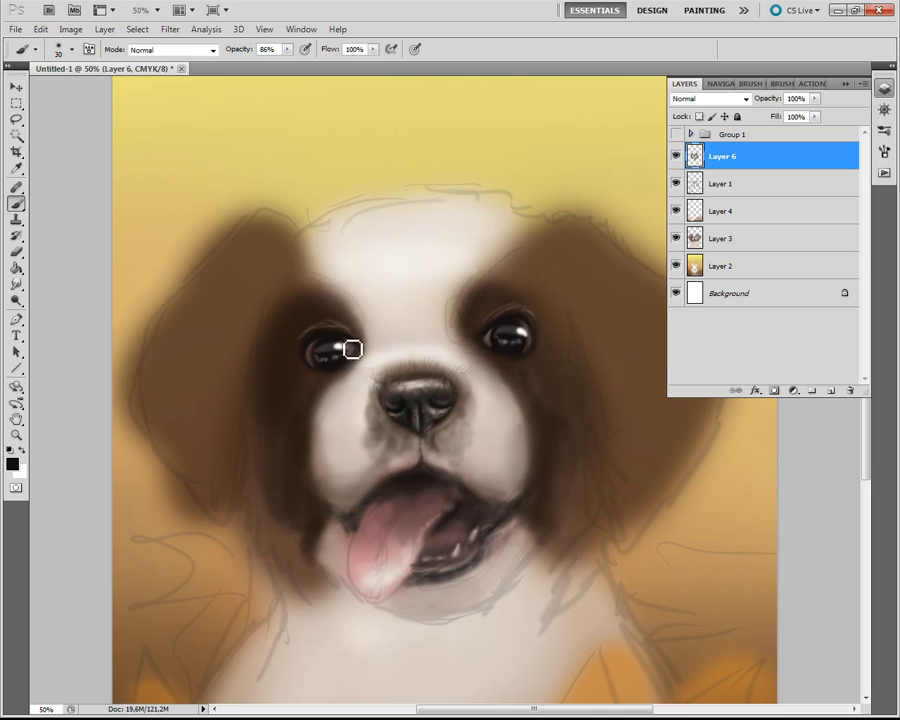
left_click(22, 451)
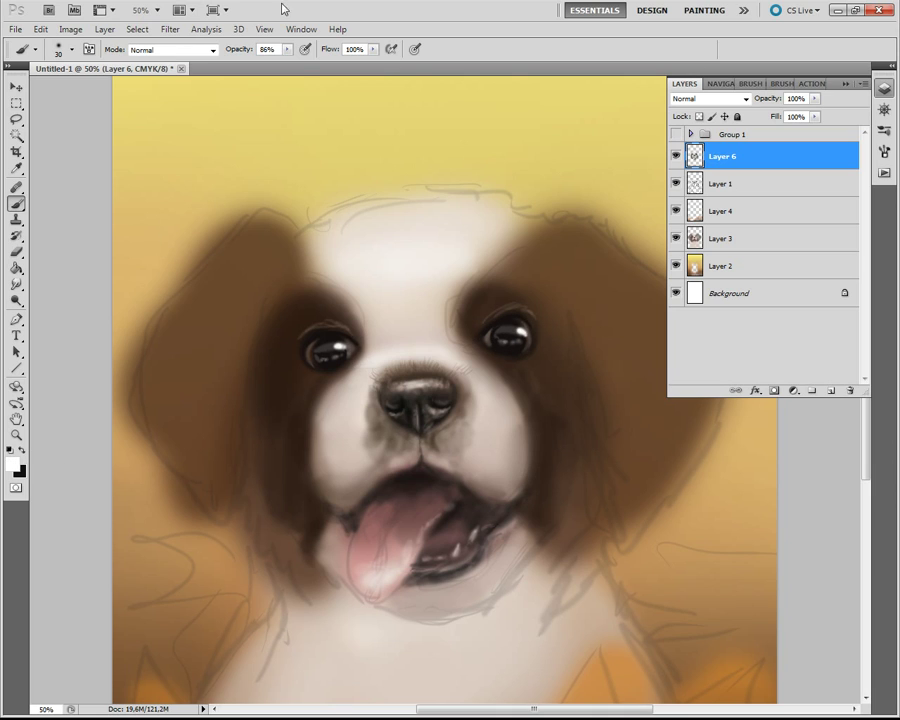
key("bracketright")
key("bracketright")
key("3")
key("3")
- Brighten the forehead's white fur and darken the inner edges of both ears and left cheek
key("bracketright")
key("bracketright")
key("bracketright")
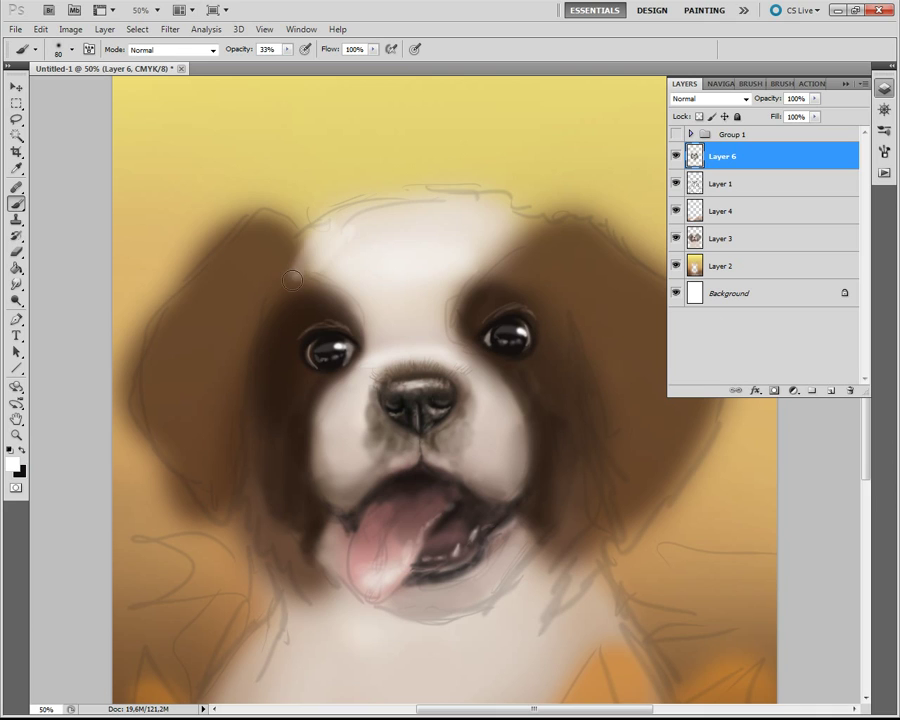
mouse_move(331, 247)
left_mouse_down()
mouse_move(478, 213)
mouse_move(320, 229)
mouse_move(346, 258)
left_mouse_up()
key("bracketleft")
key("bracketleft")
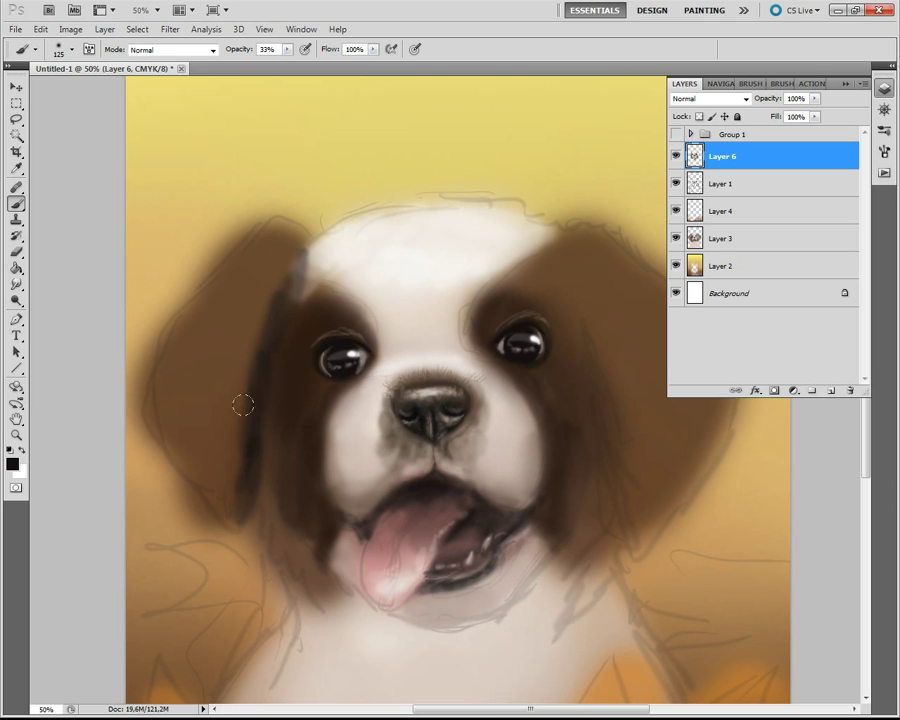
left_click_drag(233, 510, 299, 258)
mouse_move(566, 270)
left_mouse_down()
mouse_move(610, 405)
mouse_move(610, 490)
mouse_move(656, 496)
mouse_move(694, 462)
left_mouse_up()
key("bracketright")
key("bracketright")
key("bracketright")
mouse_move(237, 490)
left_mouse_down()
mouse_move(275, 434)
mouse_move(320, 605)
left_mouse_up()
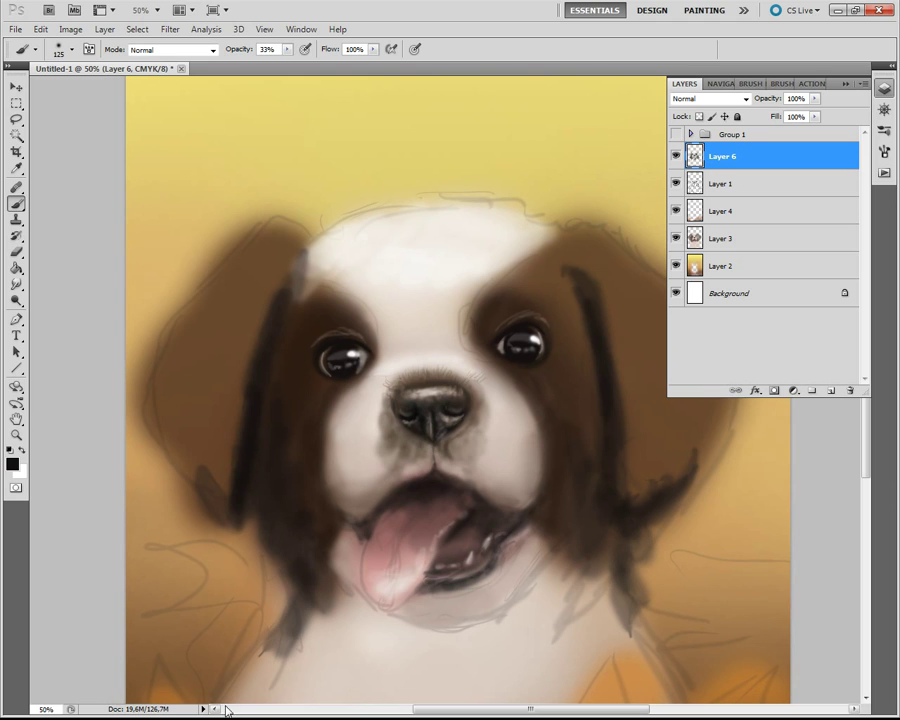
- Blend both ears into smoother, darker brown using sampled ear colours, then pan the view
left_click(12, 463)
left_click(181, 415)
left_click(405, 286)
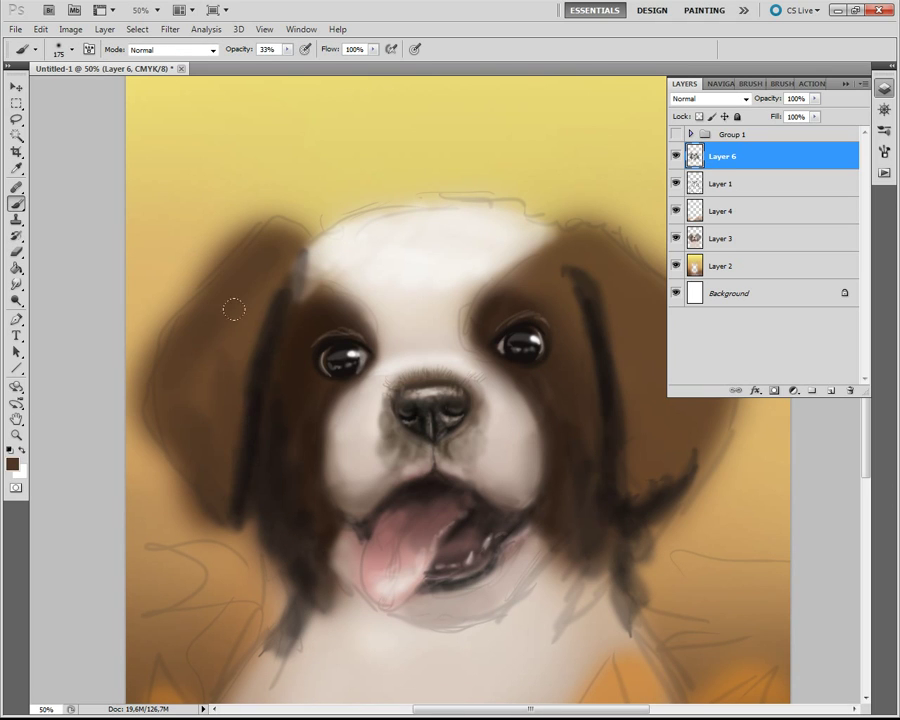
mouse_move(565, 290)
left_mouse_down()
mouse_move(625, 476)
mouse_move(678, 412)
left_mouse_up()
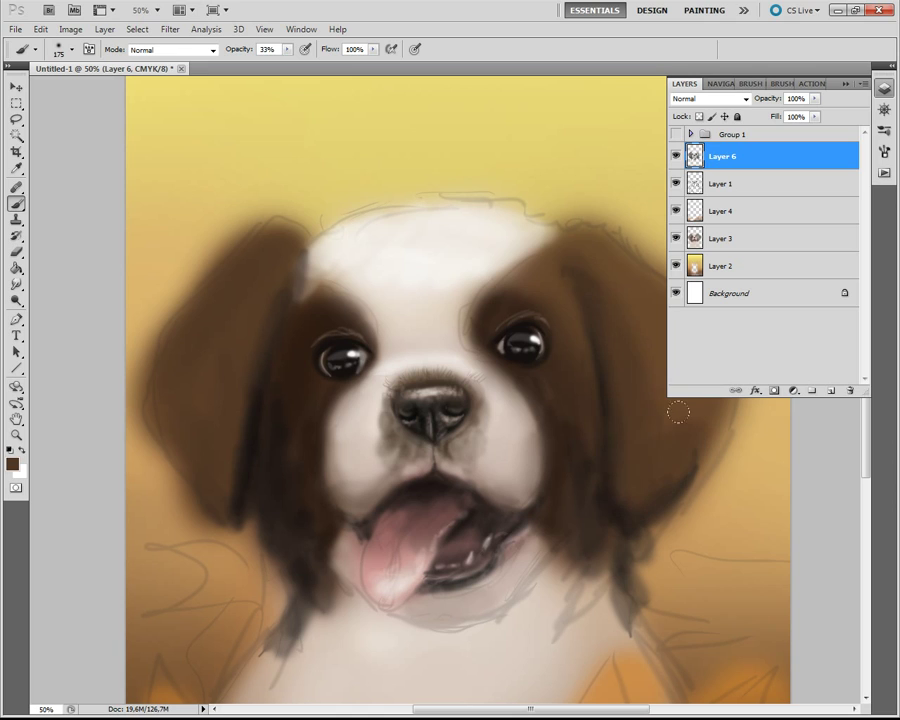
left_click(263, 415, "alt")
key("bracketright")
key("bracketright")
key("bracketright")
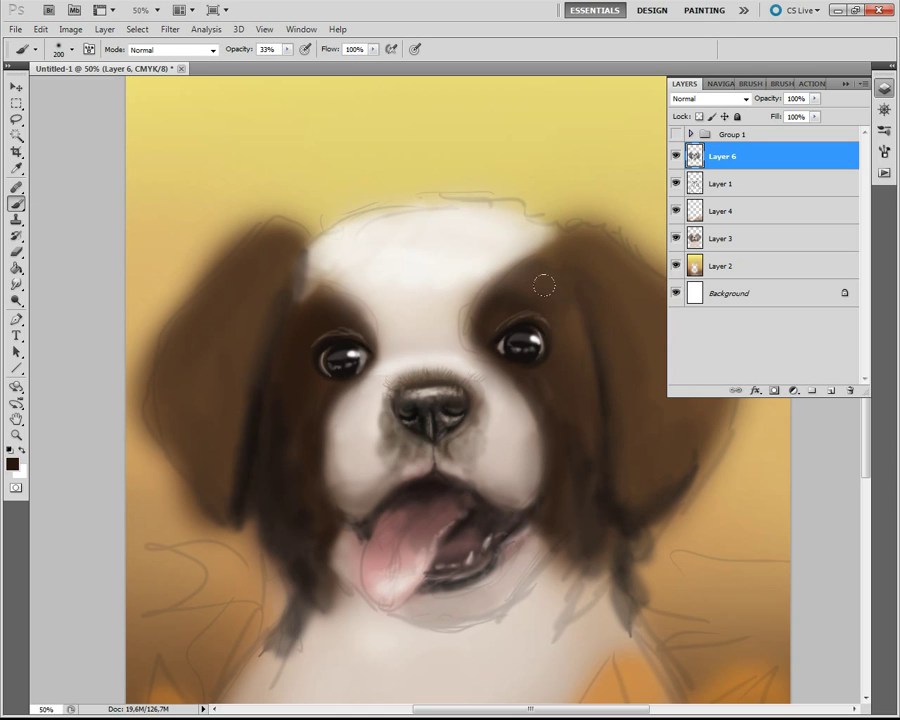
left_click_drag(542, 281, 669, 398)
left_click_drag(180, 420, 273, 247)
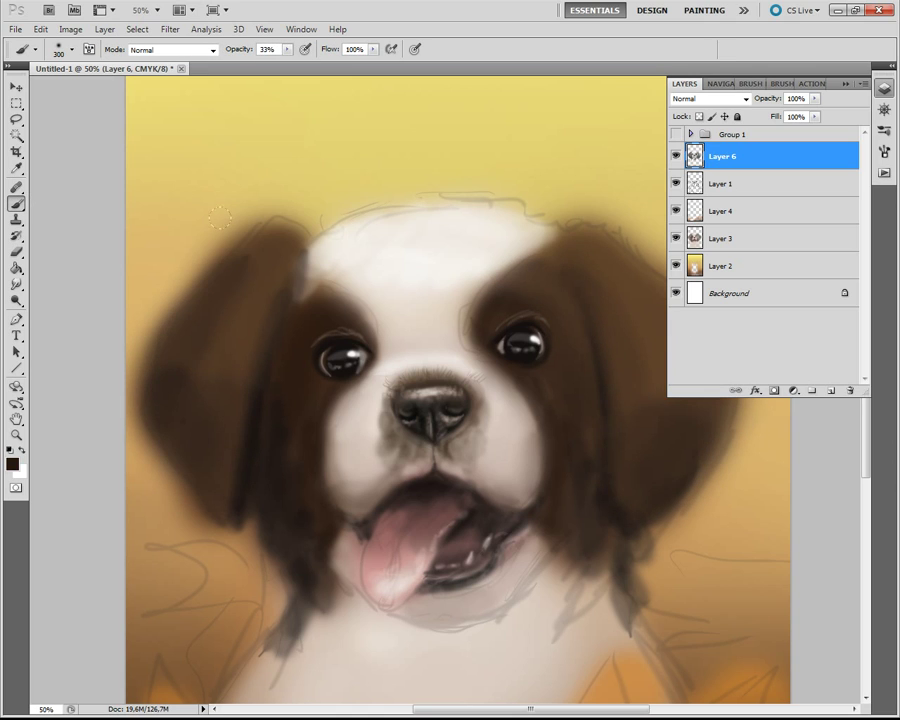
left_click_drag(540, 232, 639, 261)
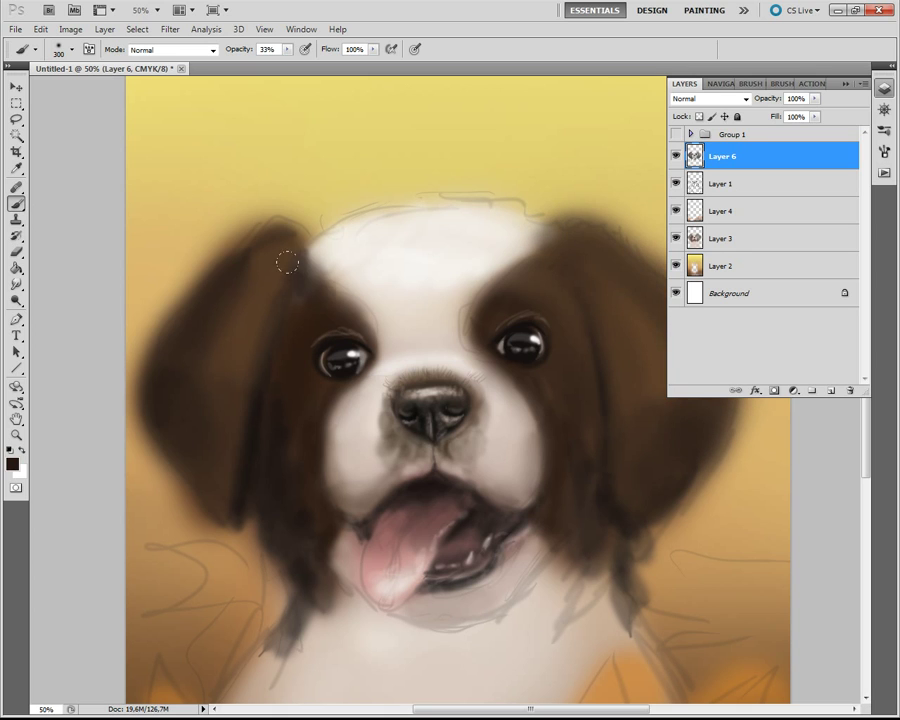
left_click_drag(516, 204, 424, 319)
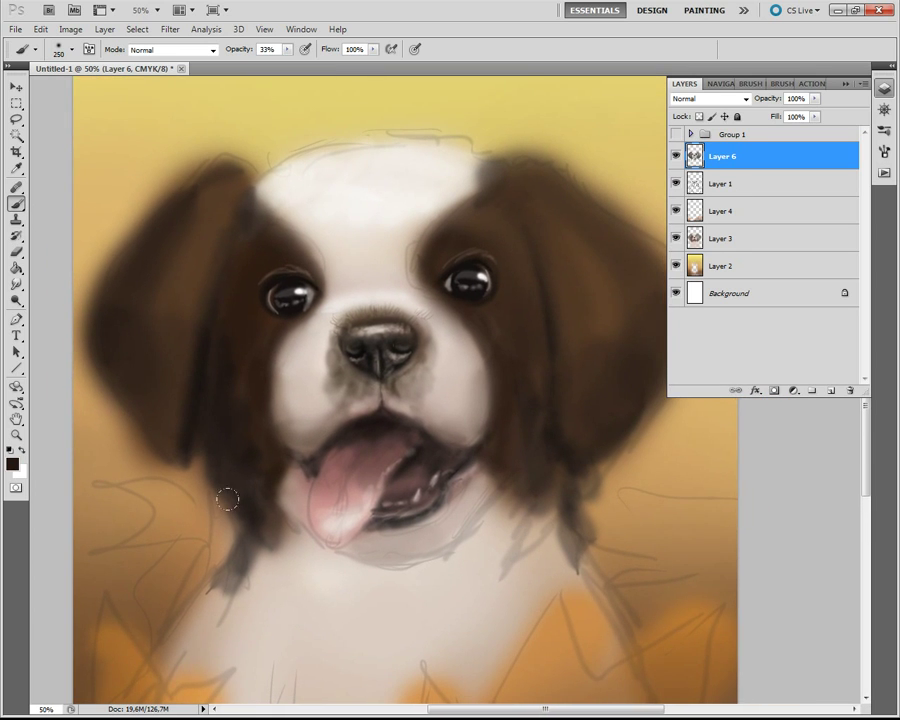
- Zoom out to the whole puppy and choose a brownish-grey painting colour
left_click(720, 83)
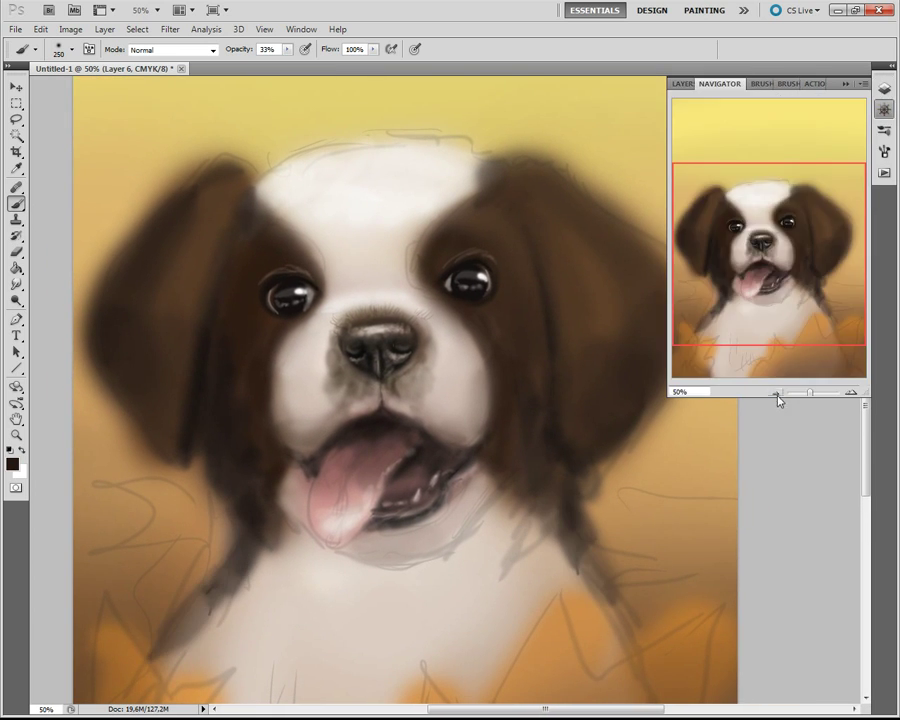
left_click(776, 393)
key("x")
left_click(12, 463)
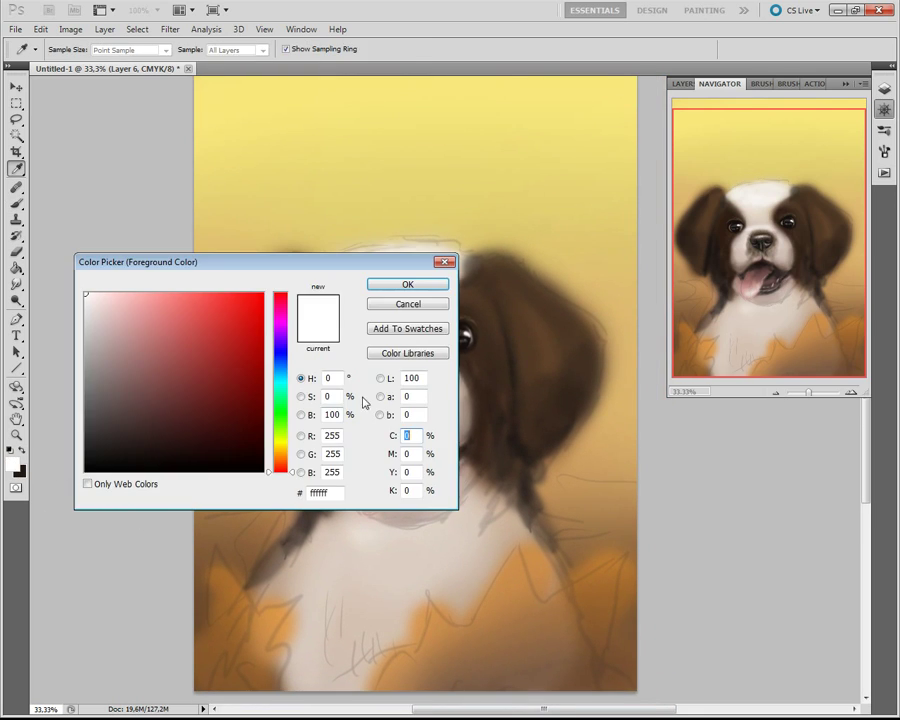
key("Return")
key("b")
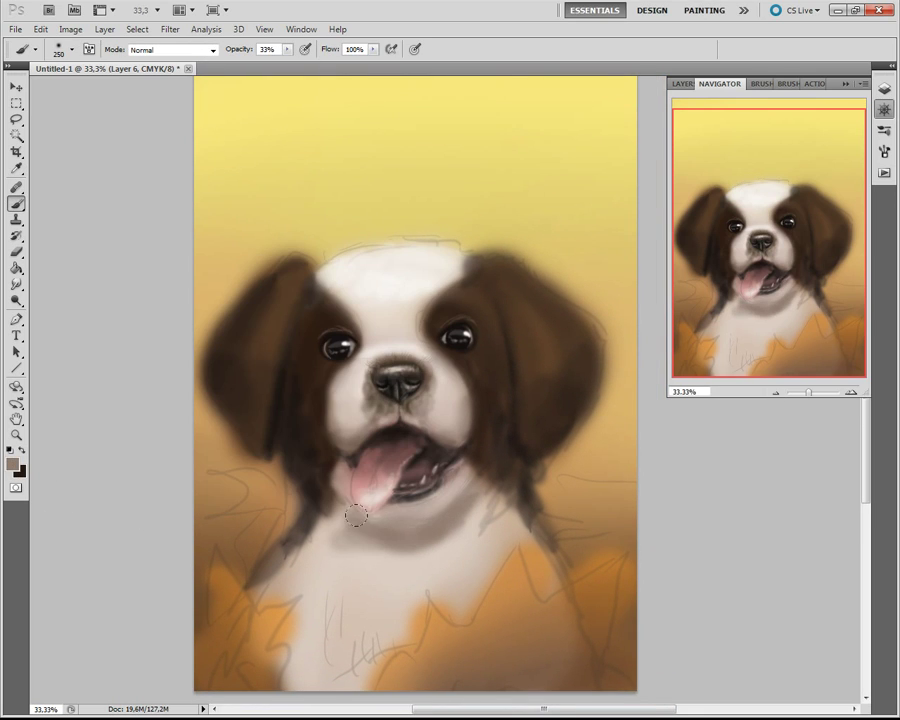
- Brush grey-brown shading under the chin onto the chest and across the top of the head
mouse_move(372, 521)
left_mouse_down()
mouse_move(438, 533)
mouse_move(346, 647)
mouse_move(328, 578)
left_mouse_up()
key("bracketright")
key("bracketright")
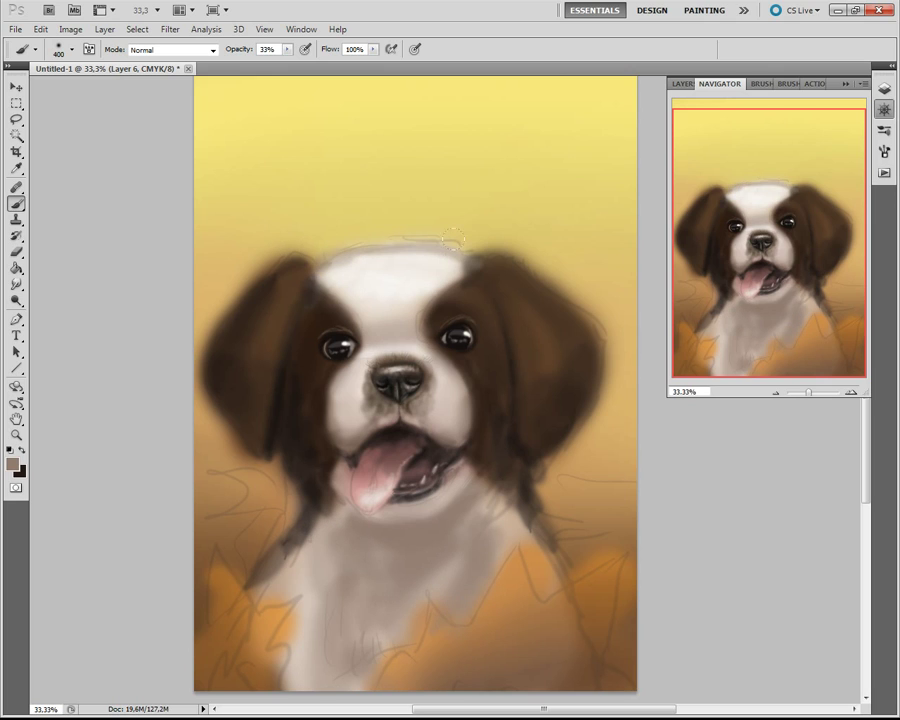
mouse_move(337, 263)
left_mouse_down()
mouse_move(460, 255)
mouse_move(516, 410)
left_mouse_up()
key("bracketleft")
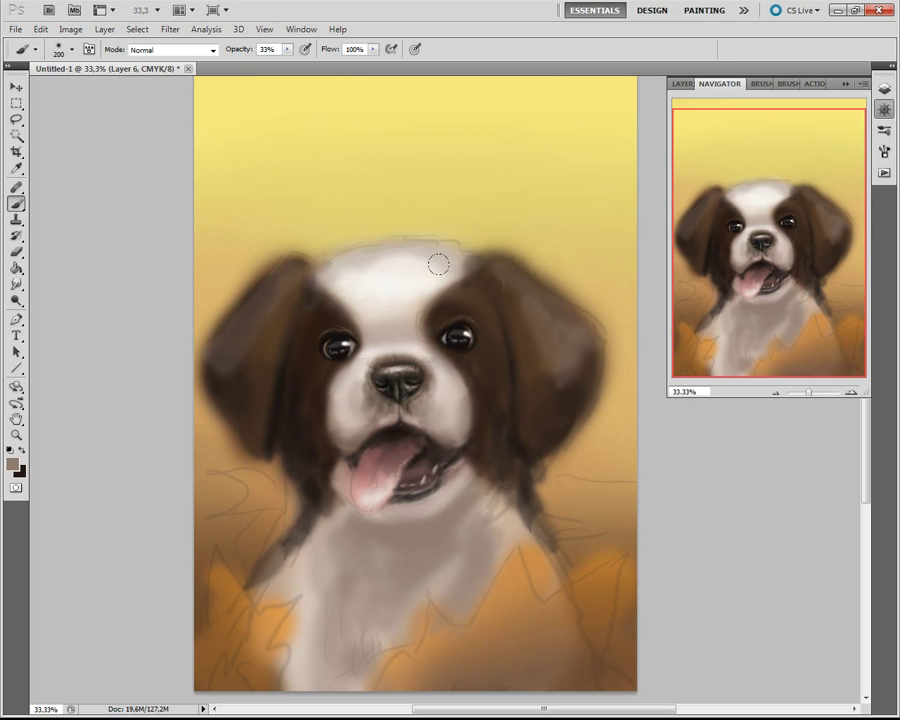
- Fine-tune the brush opacity and size before moving on to smudging
key("0")
key("9")
left_click(280, 372, "alt")
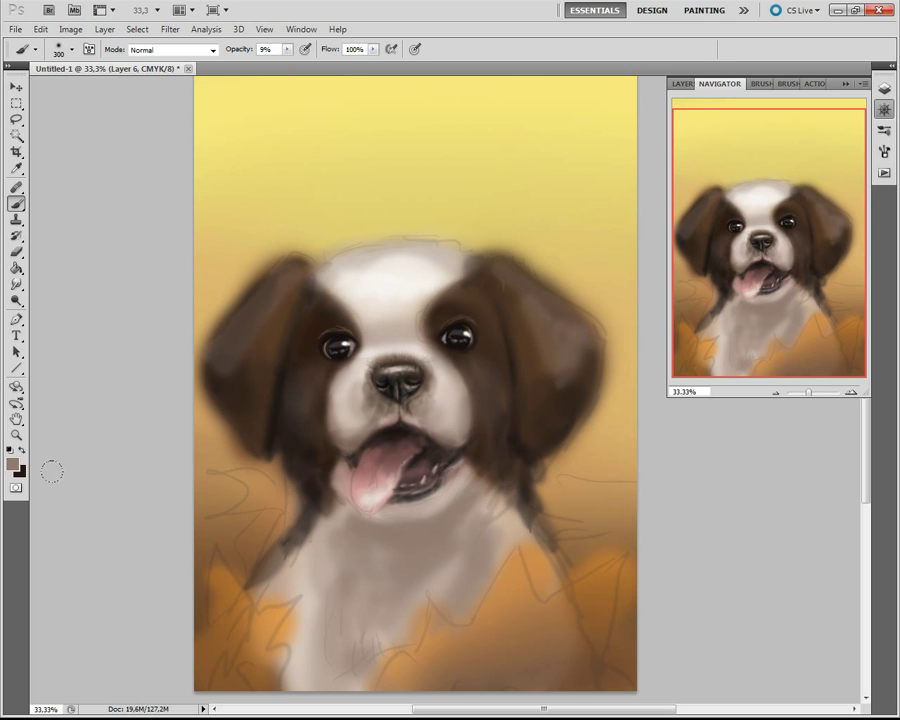
left_click(287, 49)
key("5")
key("3")
key("bracketleft")
key("bracketleft")
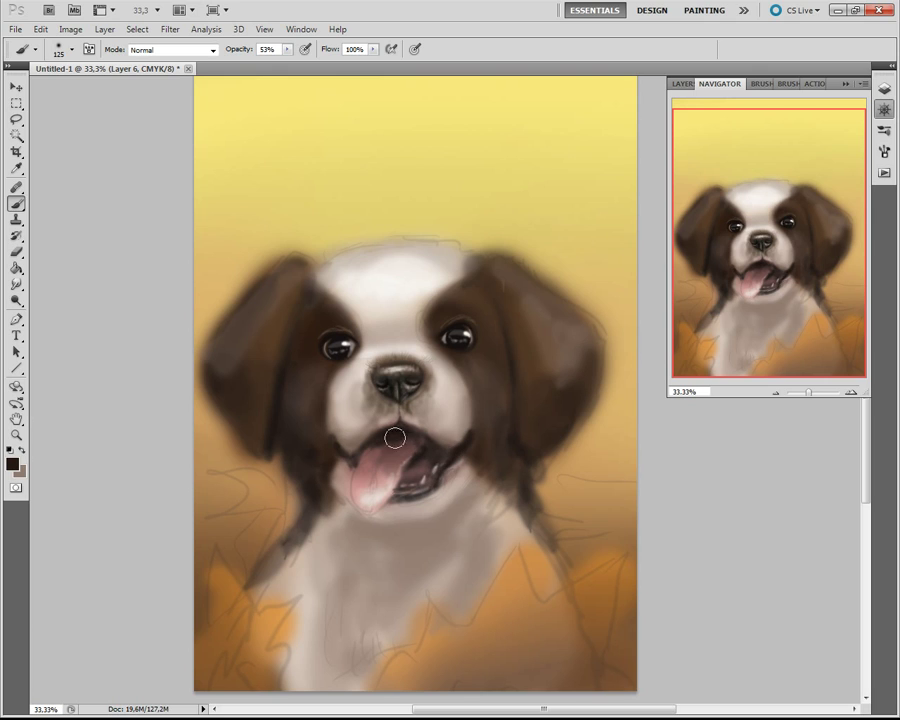
key("bracketright")
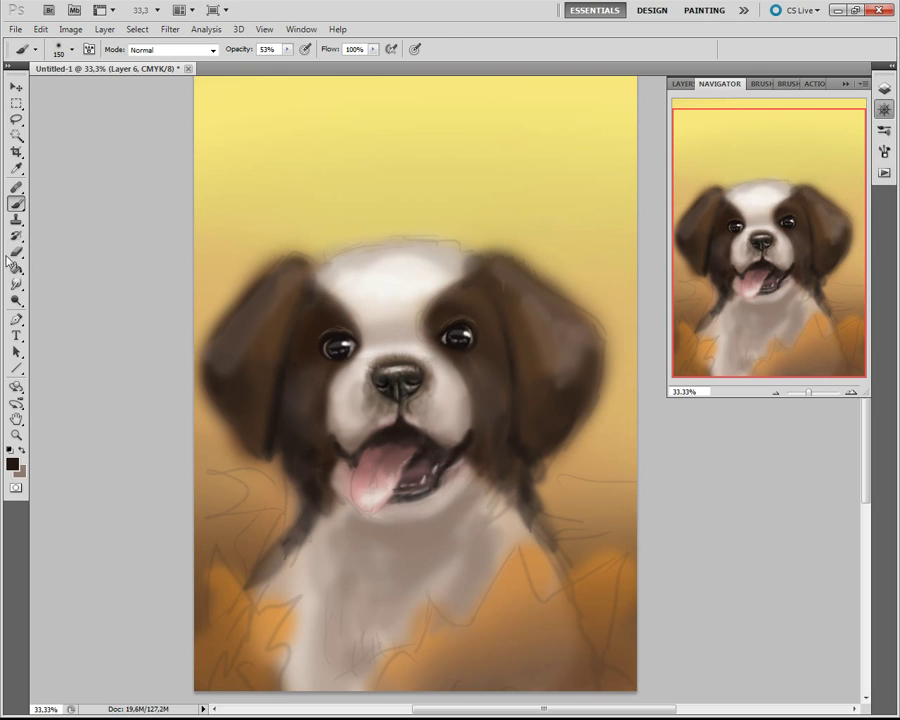
left_click(16, 284)
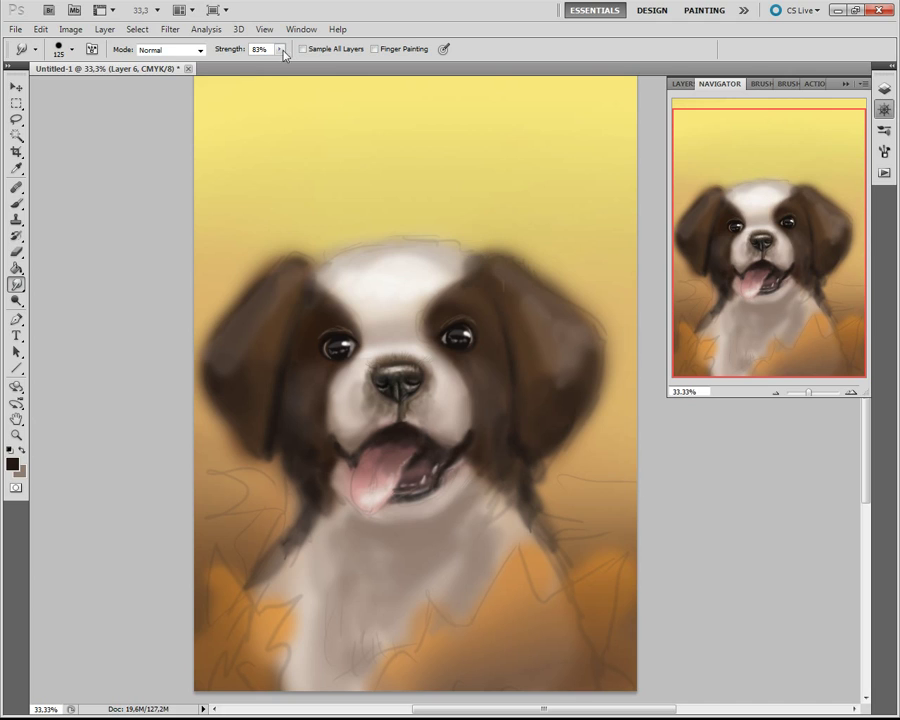
- Set the Smudge brush size, then smooth the fur on top of the nose with a smaller brush
left_click(60, 49)
left_click_drag(30, 92, 37, 92)
key("Return")
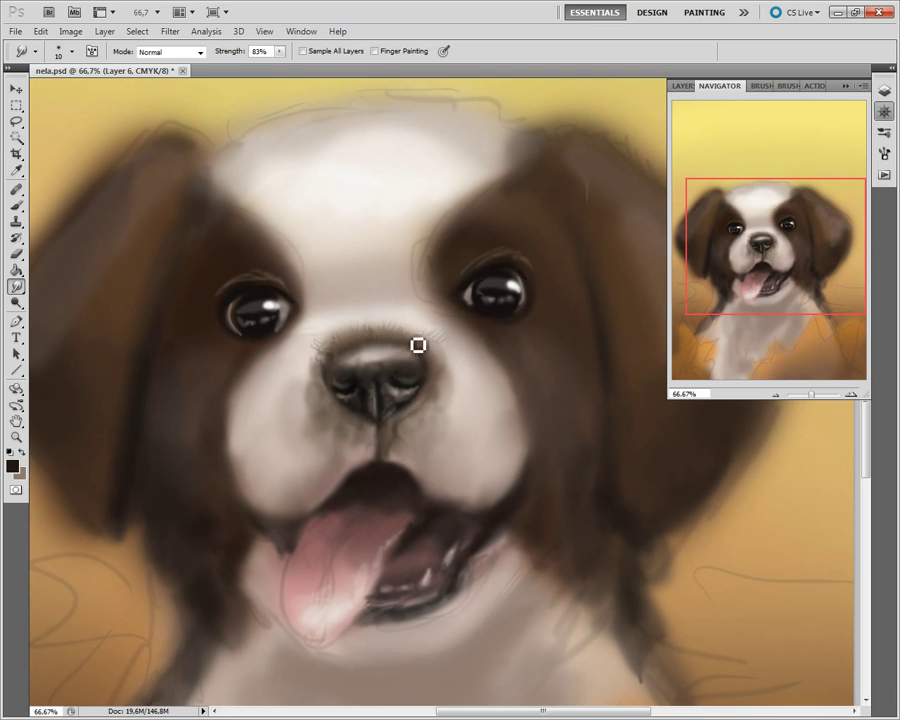
key("bracketleft")
mouse_move(378, 351)
left_mouse_down()
mouse_move(332, 364)
mouse_move(386, 342)
mouse_move(383, 354)
mouse_move(426, 360)
mouse_move(416, 342)
mouse_move(396, 348)
mouse_move(400, 331)
mouse_move(389, 337)
mouse_move(420, 354)
mouse_move(450, 337)
mouse_move(432, 354)
mouse_move(354, 328)
mouse_move(371, 345)
mouse_move(378, 336)
mouse_move(390, 341)
mouse_move(400, 325)
mouse_move(392, 344)
mouse_move(338, 342)
mouse_move(346, 350)
mouse_move(331, 351)
mouse_move(373, 346)
mouse_move(353, 344)
left_mouse_up()
key("bracketright")
key("bracketright")
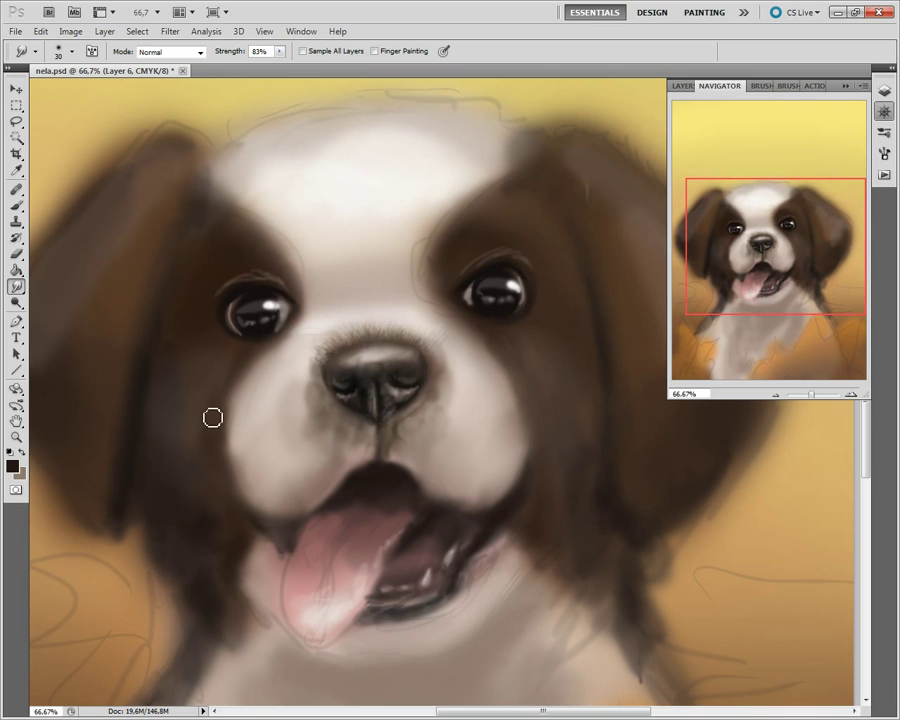
- With a small brown brush, paint fine hair strokes at the top of the nose and up the bridge
key("x")
key("b")
key("bracketleft")
key("bracketleft")
key("bracketleft")
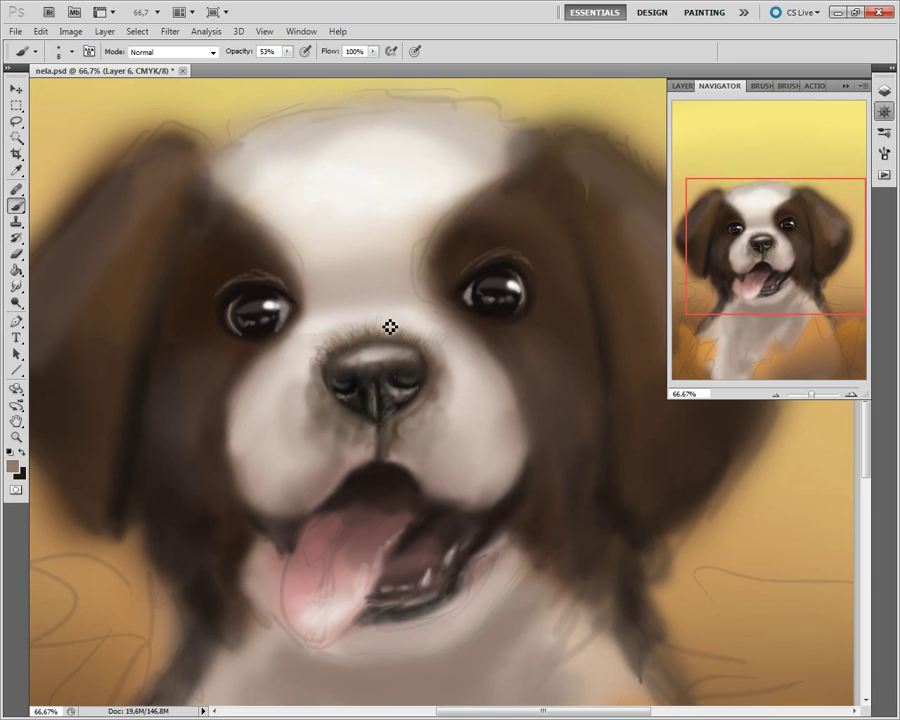
left_click_drag(346, 324, 318, 350)
mouse_move(384, 315)
left_mouse_down()
mouse_move(408, 338)
mouse_move(424, 321)
left_mouse_up()
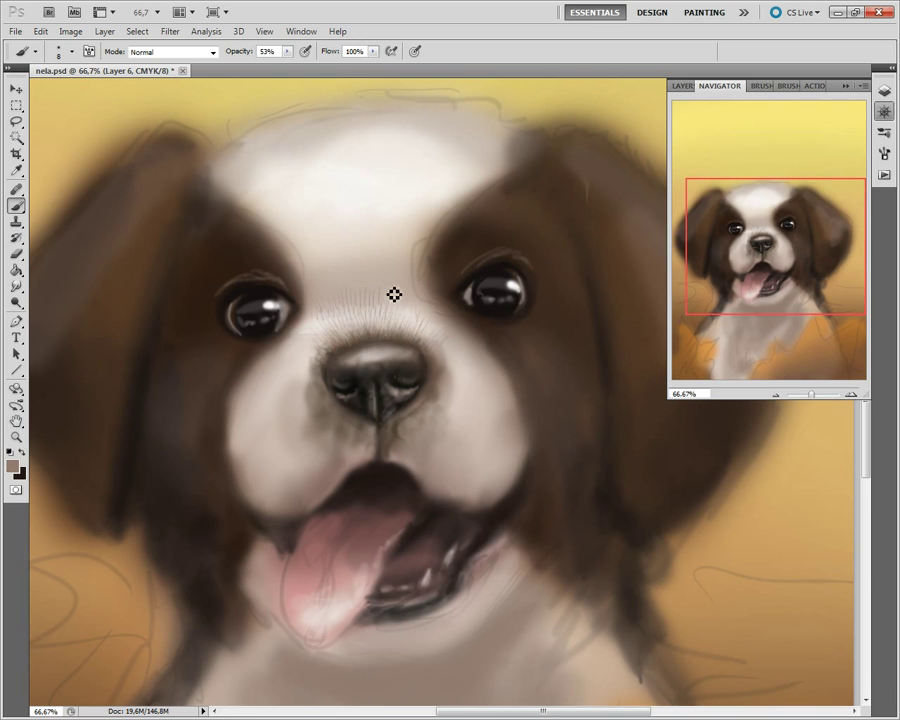
left_click_drag(426, 298, 418, 268)
key("r")
left_click(281, 51)
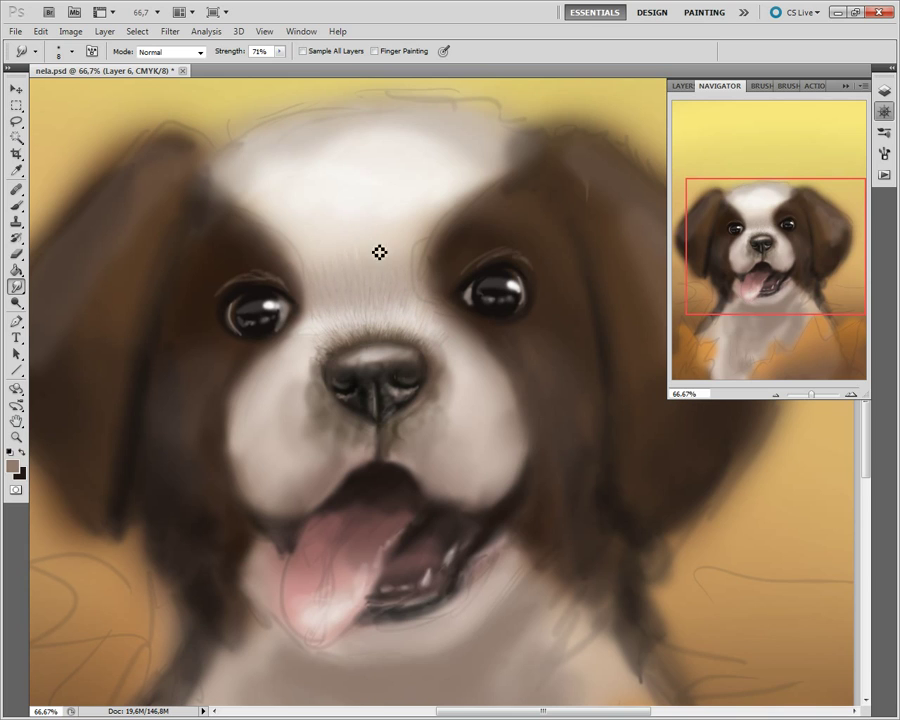
- Hide sketch Layer 1, move it to the top of the stack, and select Layer 6
key("F7")
left_click(735, 241)
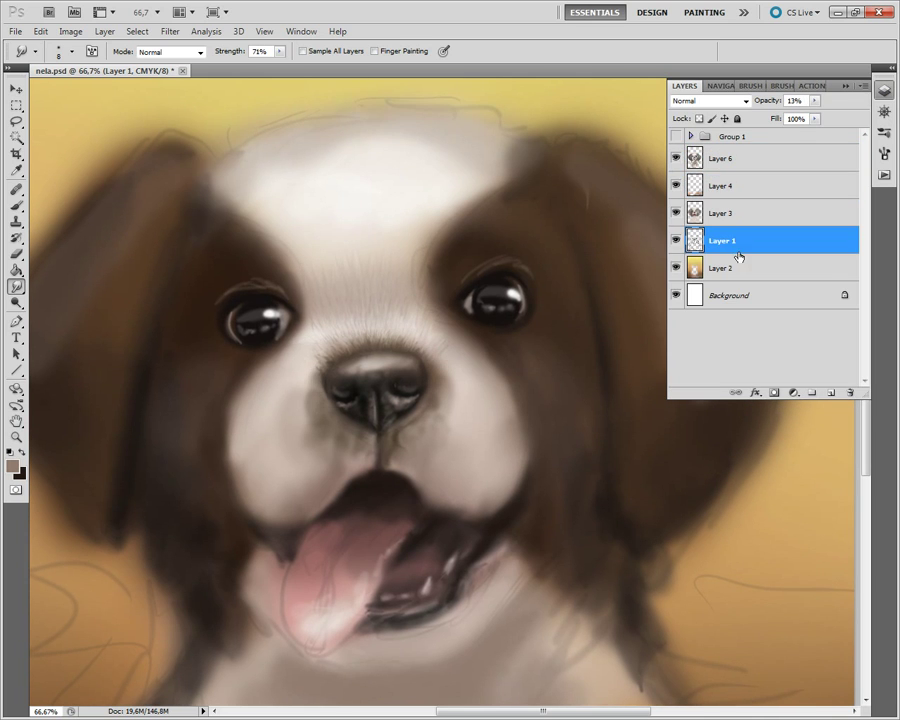
left_click(677, 242)
left_click_drag(683, 248, 680, 150)
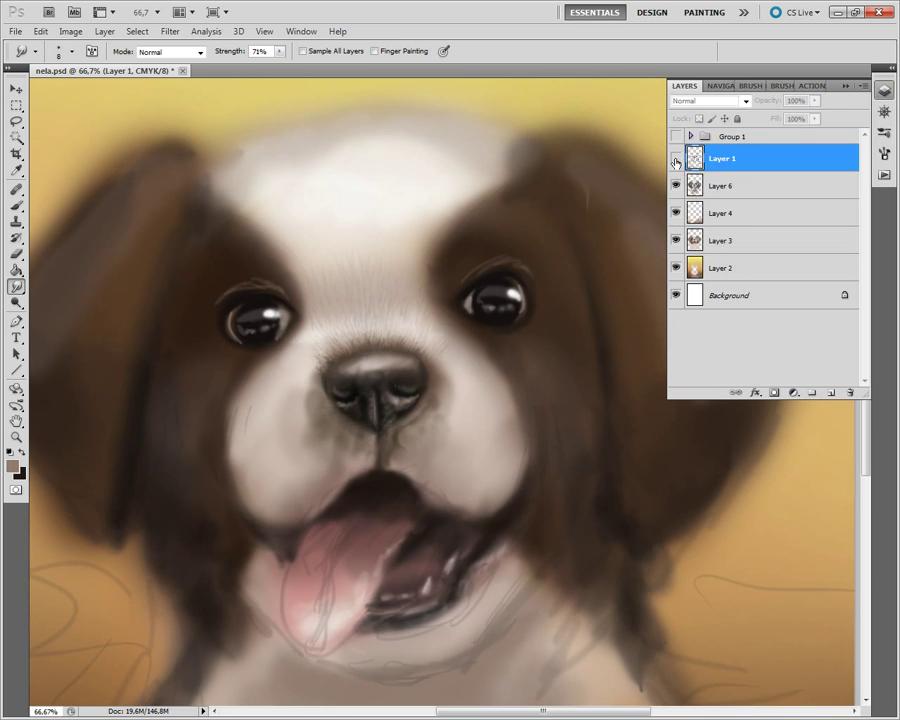
left_click(722, 186)
- Adjust the Smudge brush to a fine size and blend fur strands on the upper-left ear
key("bracketright")
key("bracketright")
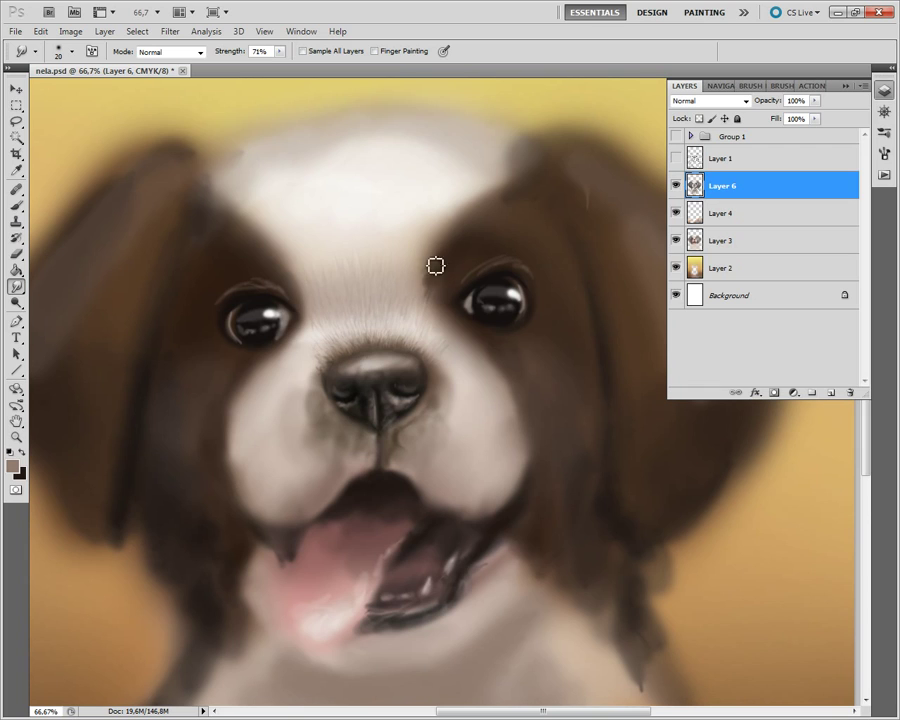
key("bracketright")
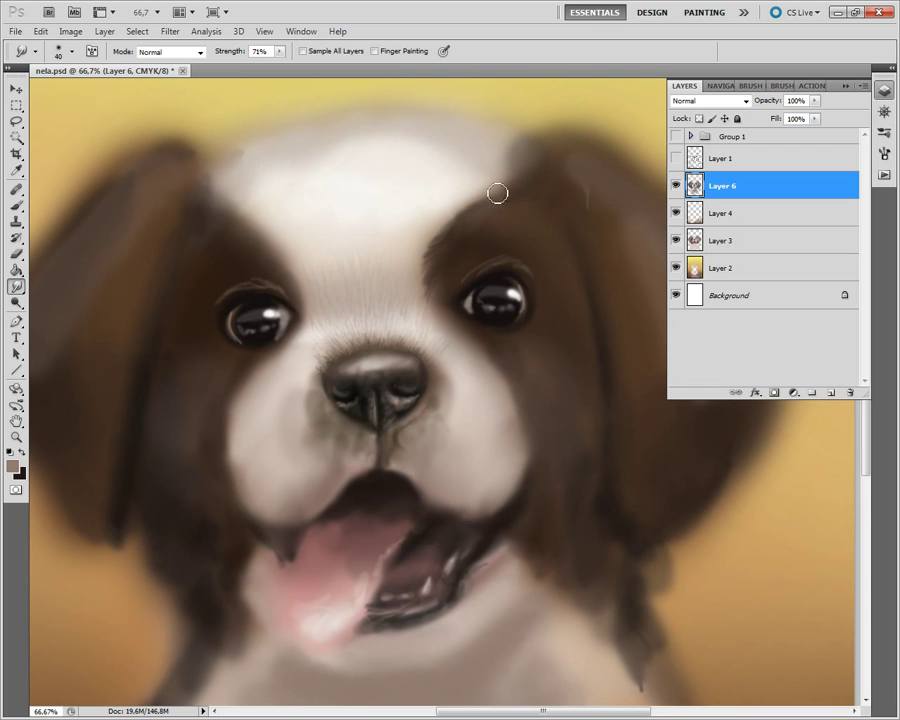
key("bracketleft")
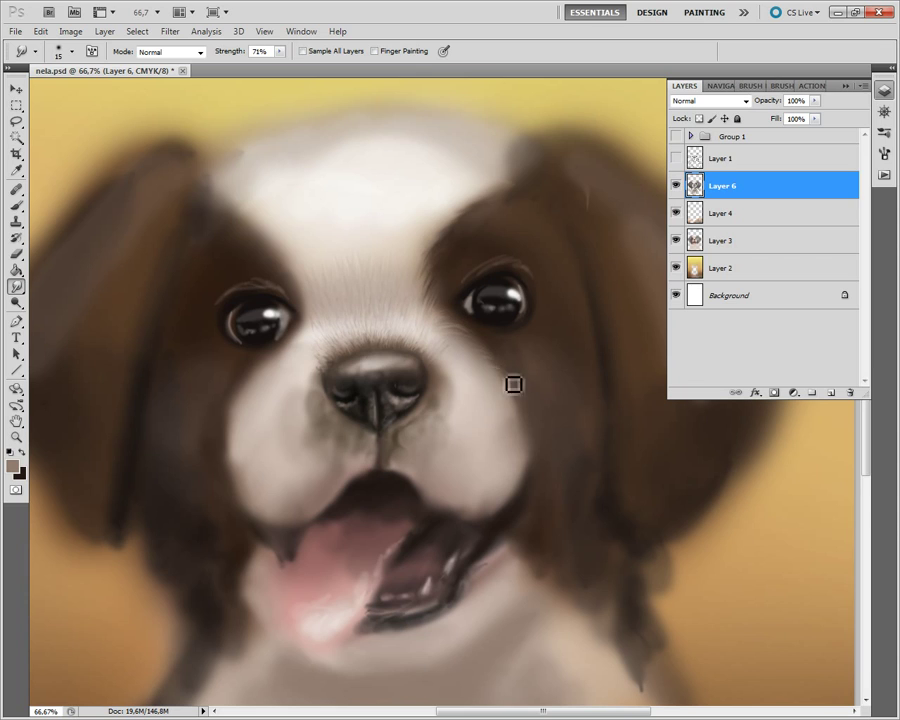
key("bracketleft")
key("bracketright")
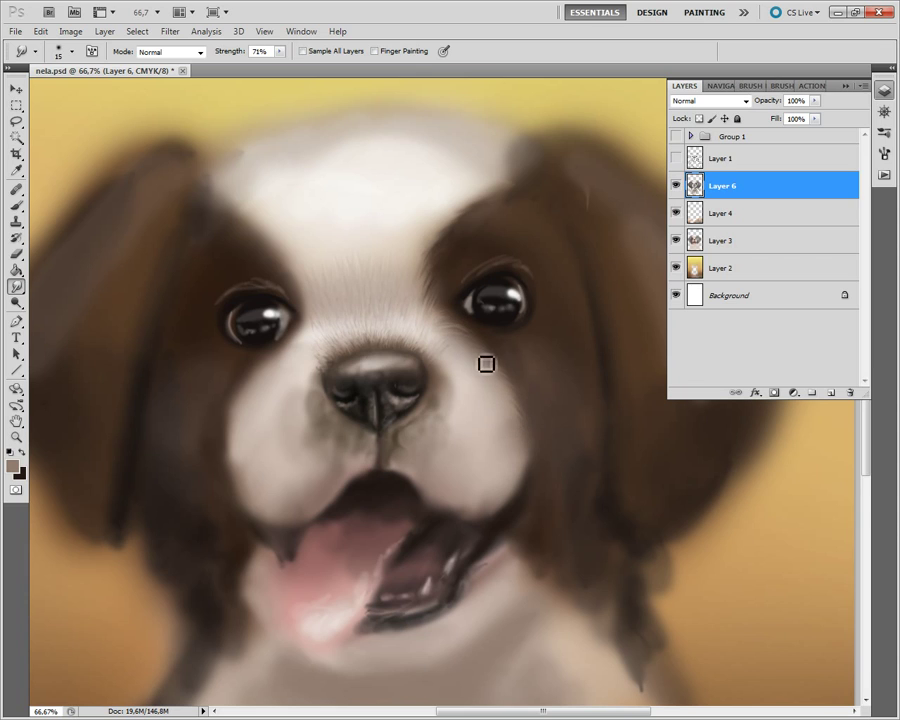
key("bracketright")
key("bracketright")
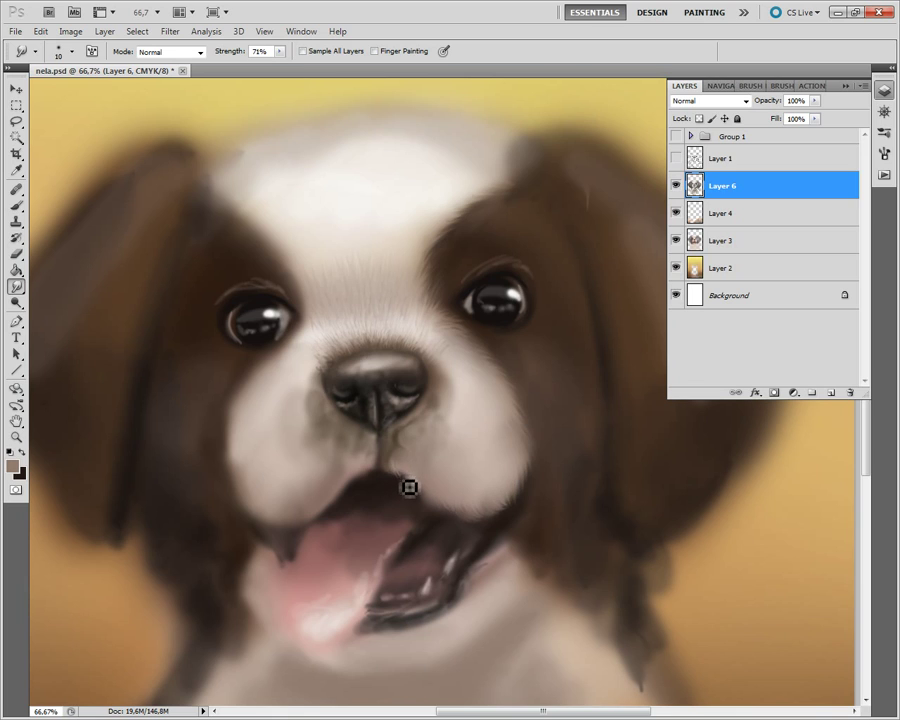
key("bracketright")
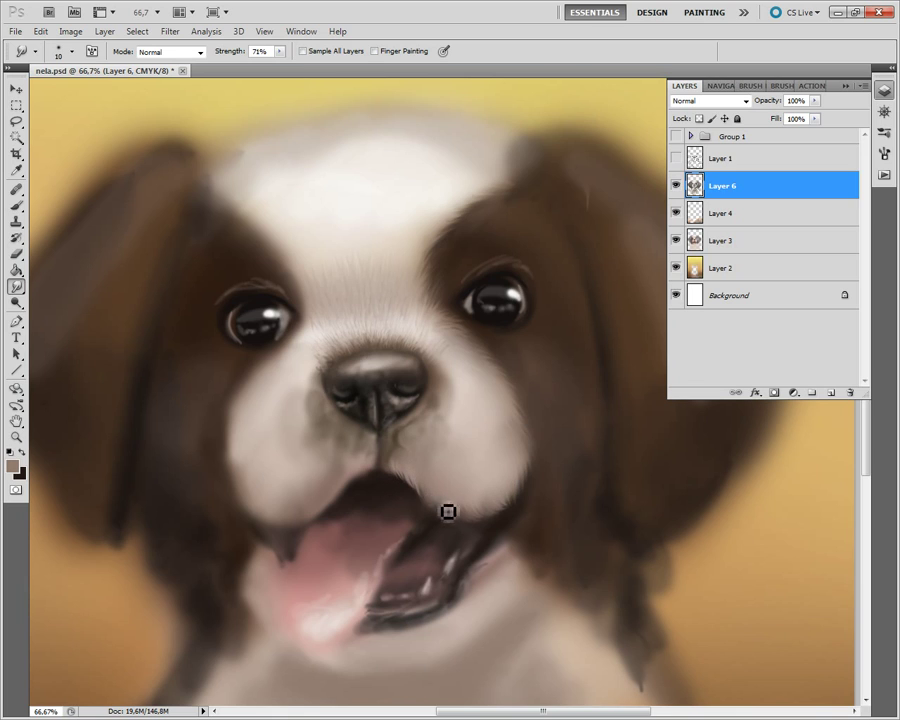
key("bracketleft")
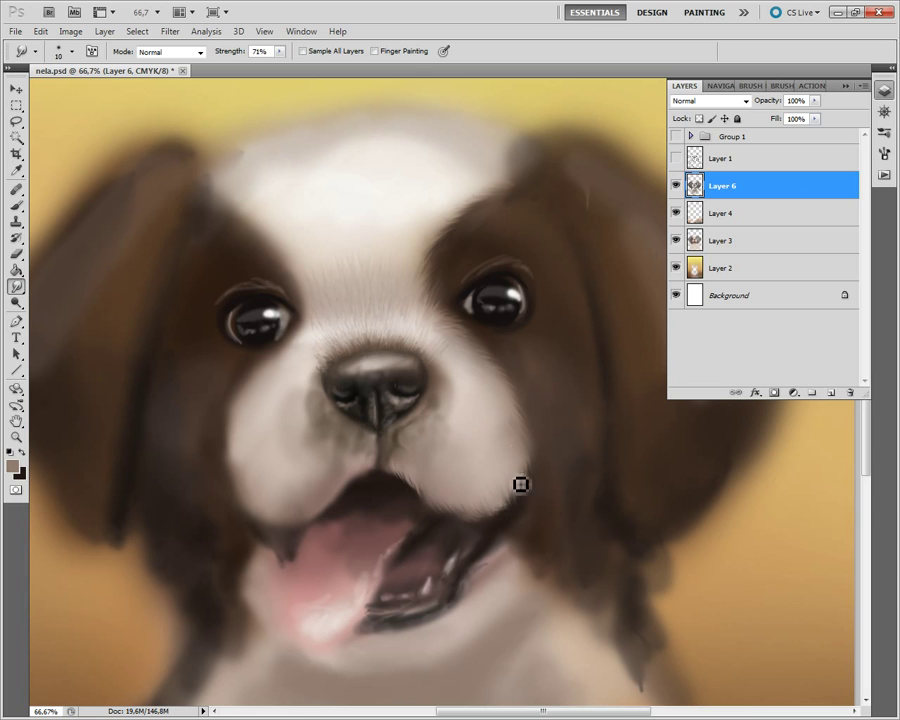
key("bracketright")
key("bracketright")
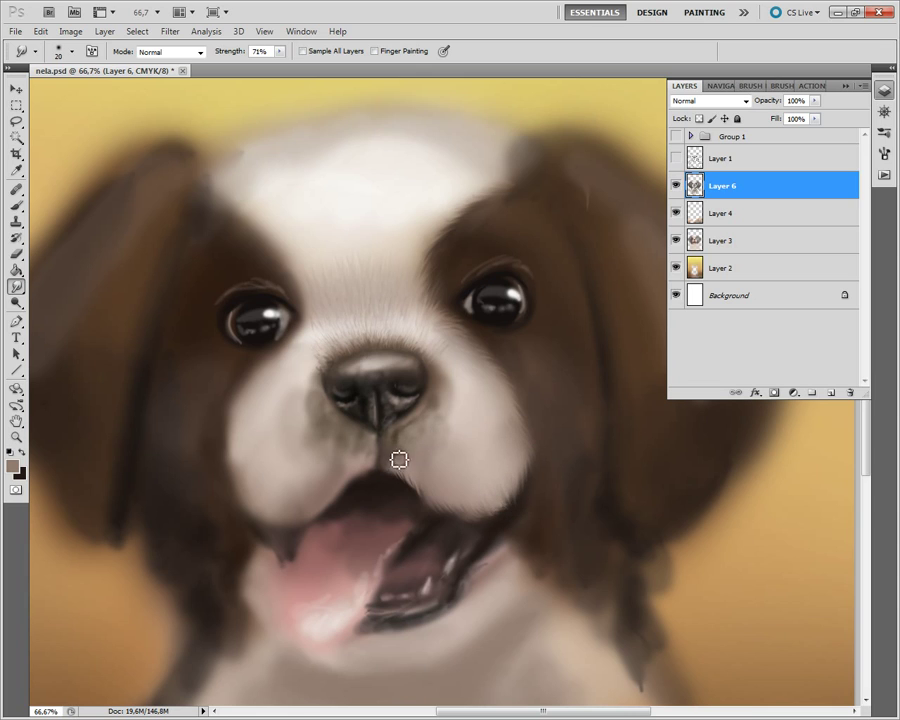
key("bracketleft")
key("bracketleft")
key("bracketleft")
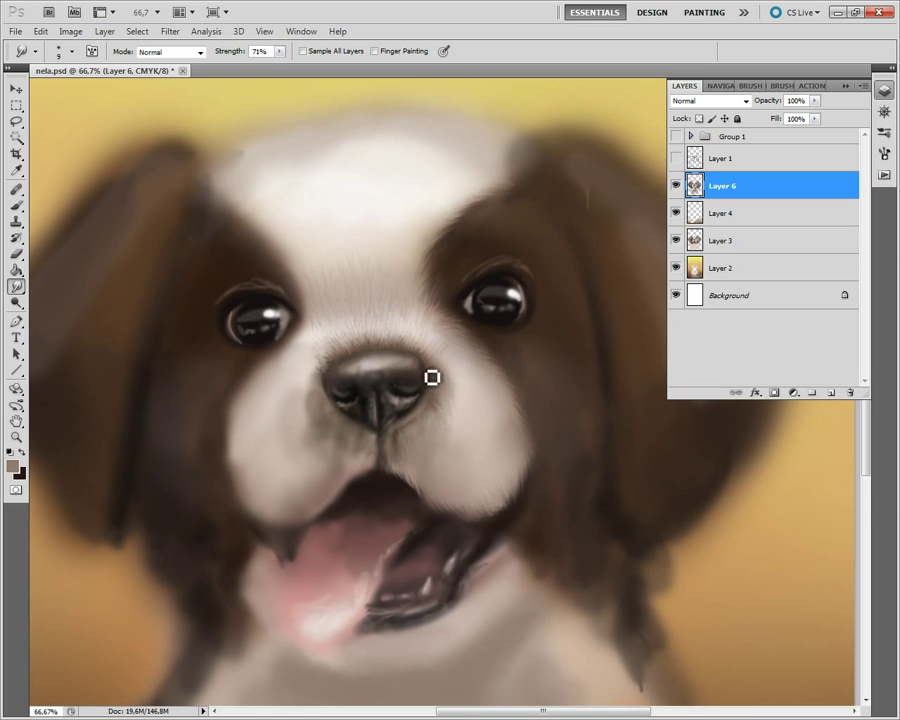
left_click_drag(215, 270, 187, 231)
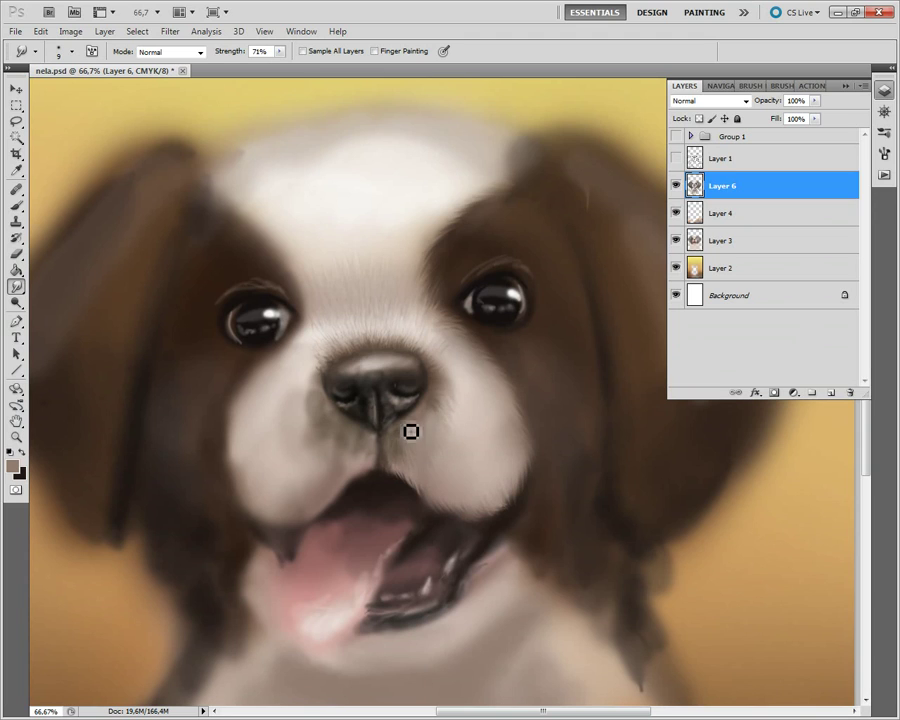
key("bracketright")
key("bracketright")
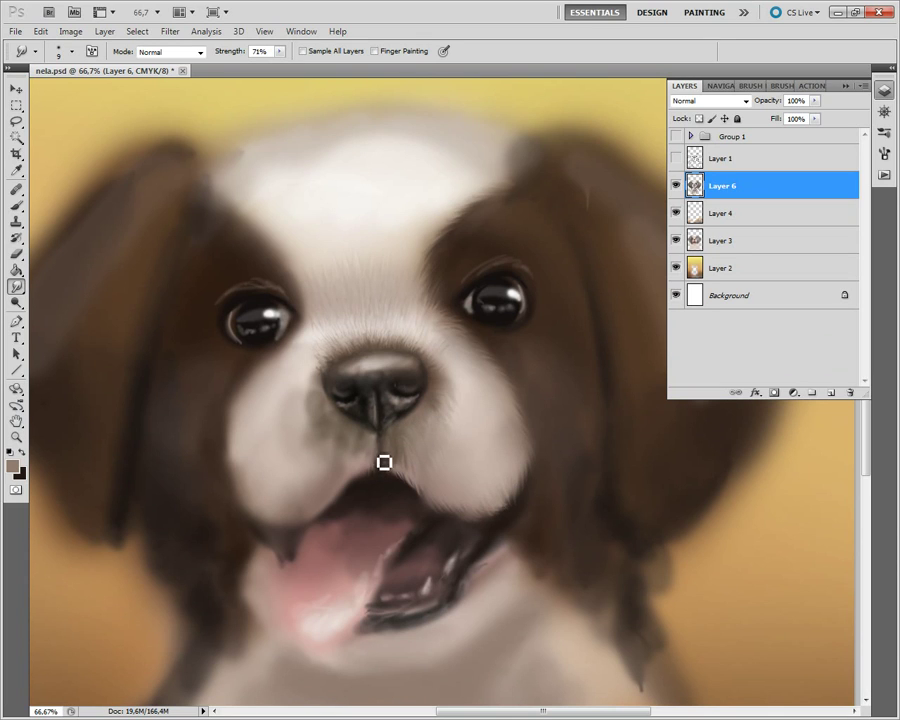
key("b")
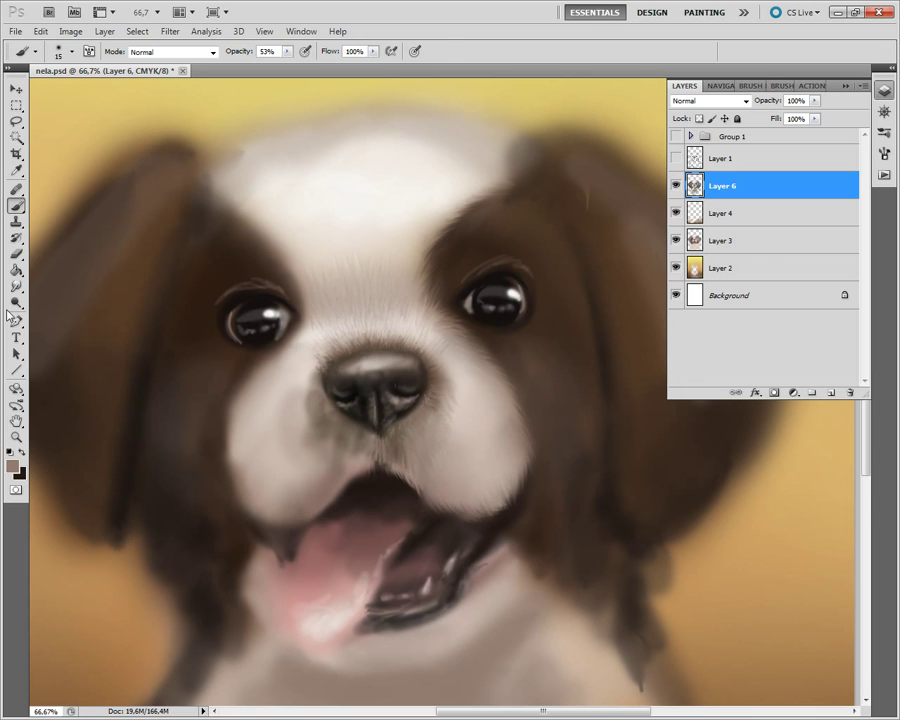
- With a resized Smudge brush, pull fur up the left cheek toward the nose
key("r")
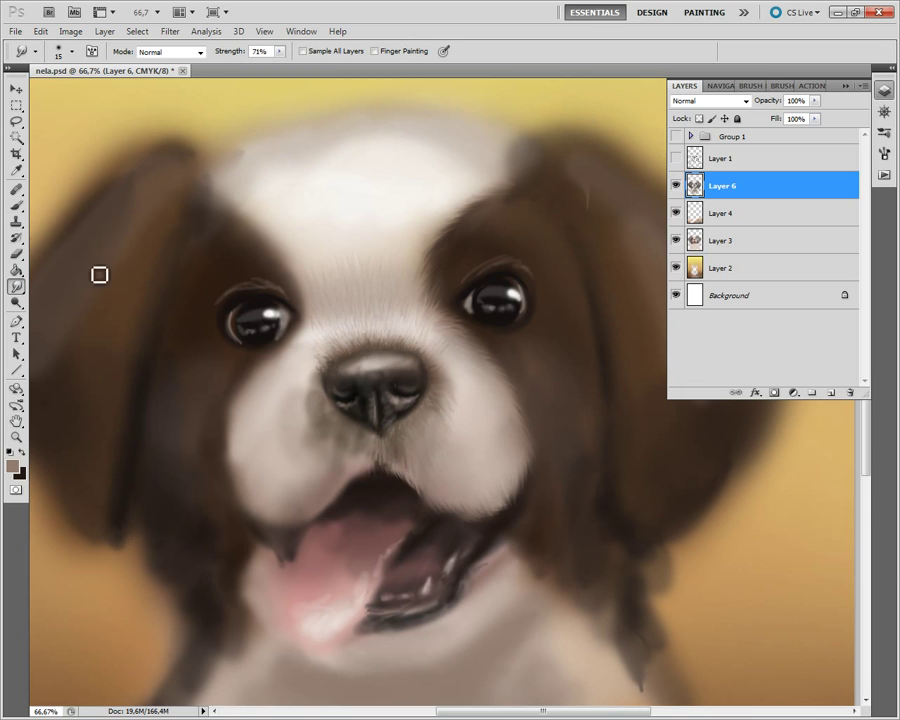
key("b")
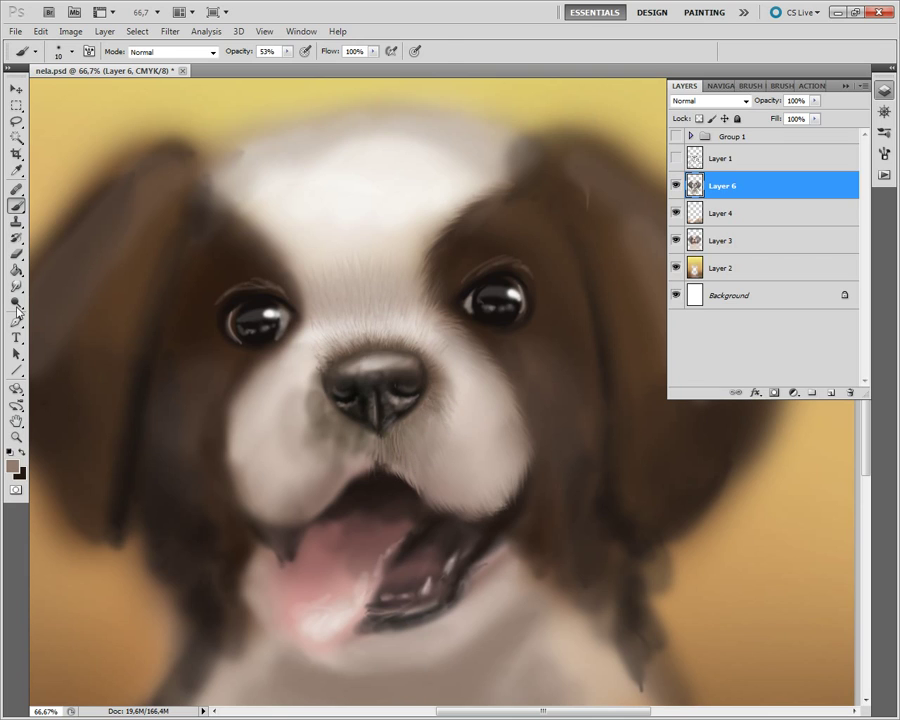
key("r")
key("bracketright")
key("bracketright")
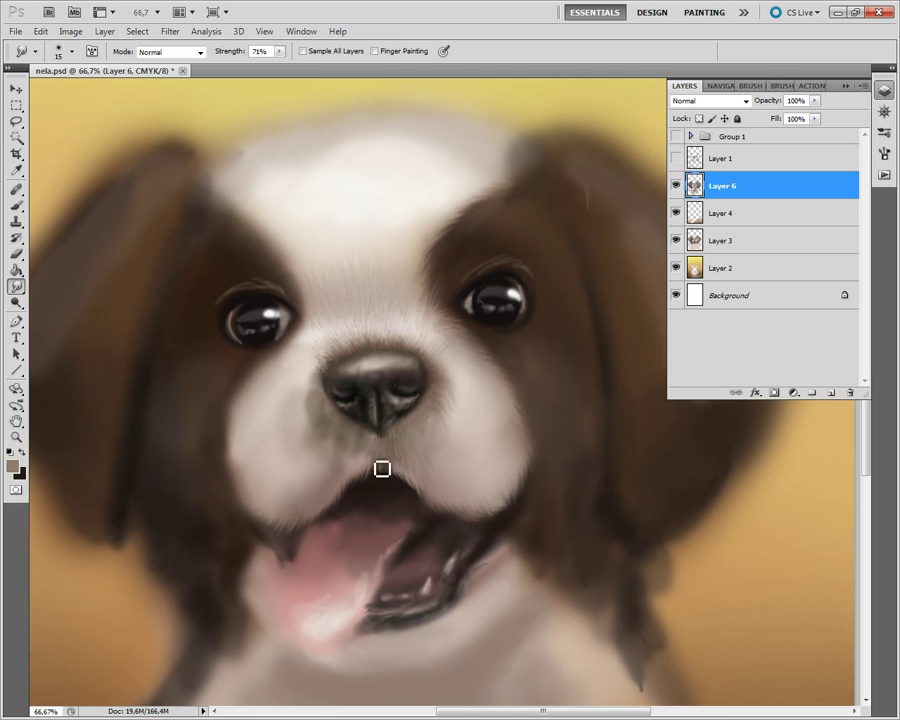
key("bracketleft")
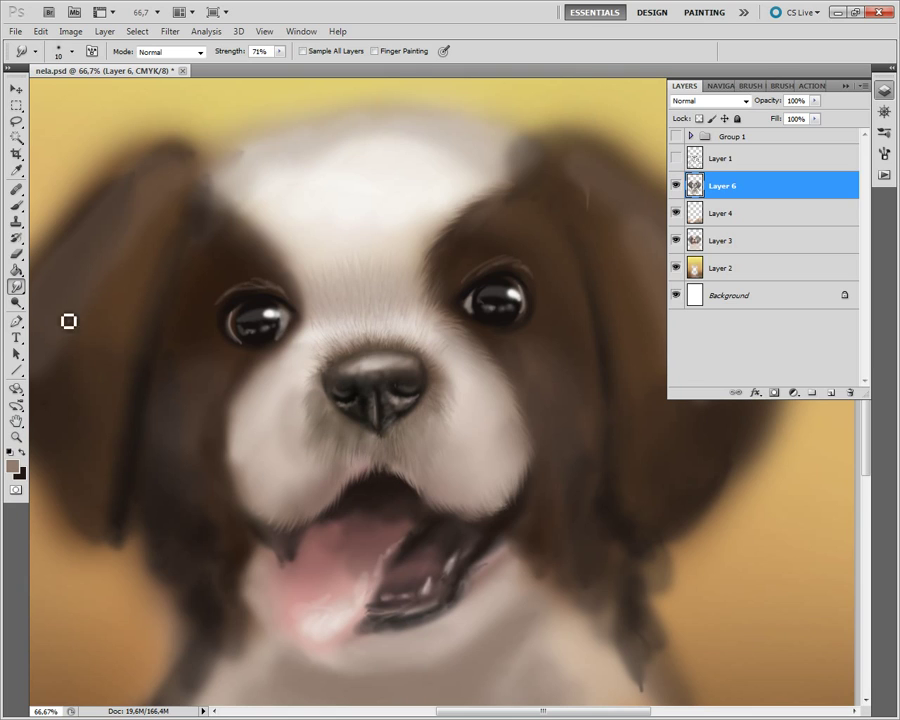
key("b")
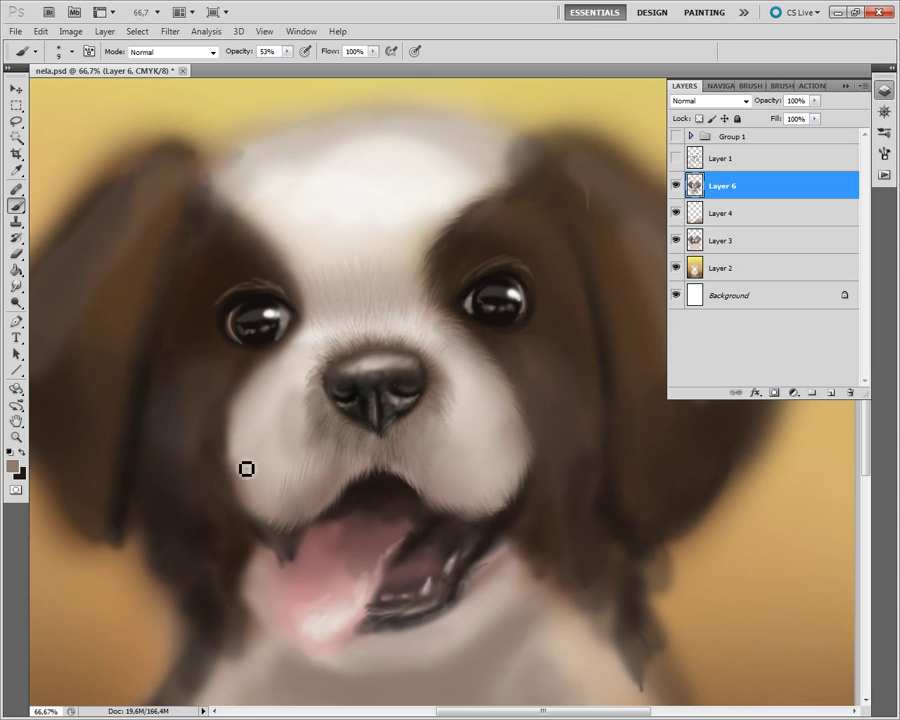
key("o")
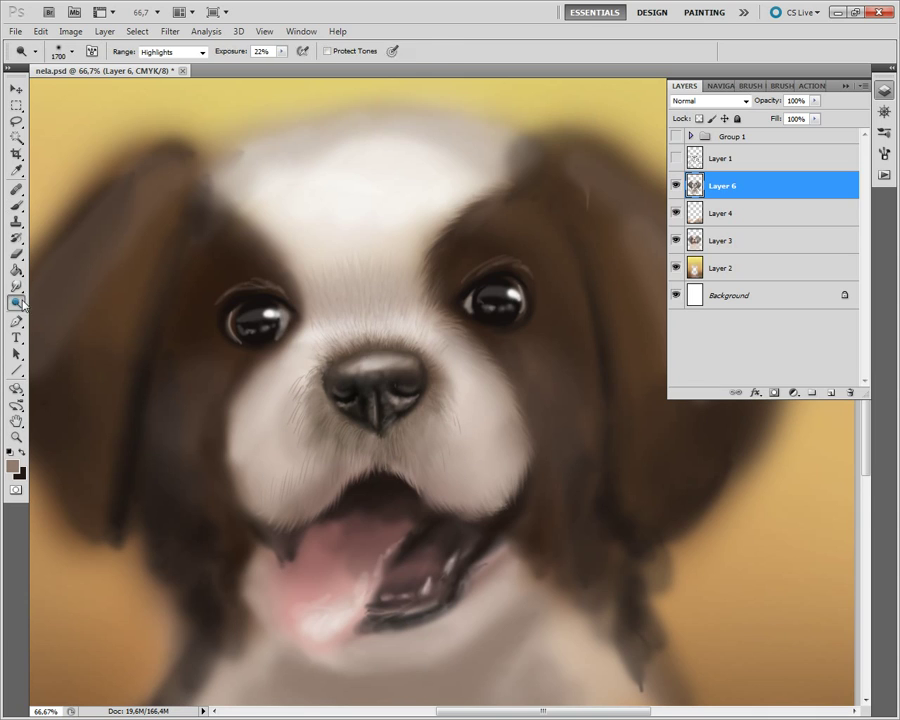
key("r")
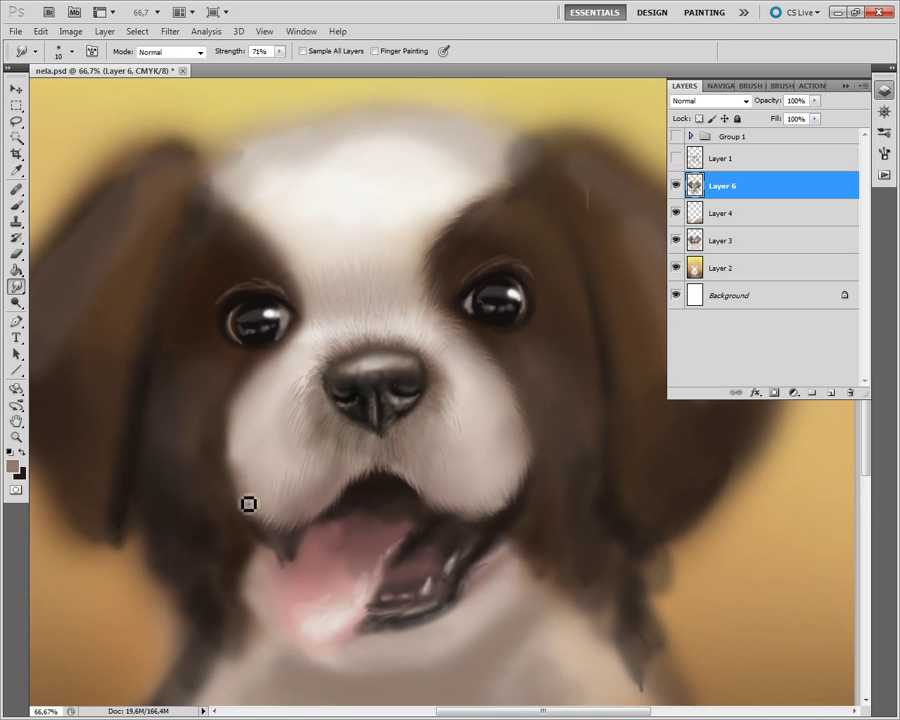
mouse_move(232, 428)
left_mouse_down()
mouse_move(295, 353)
mouse_move(316, 304)
left_mouse_up()
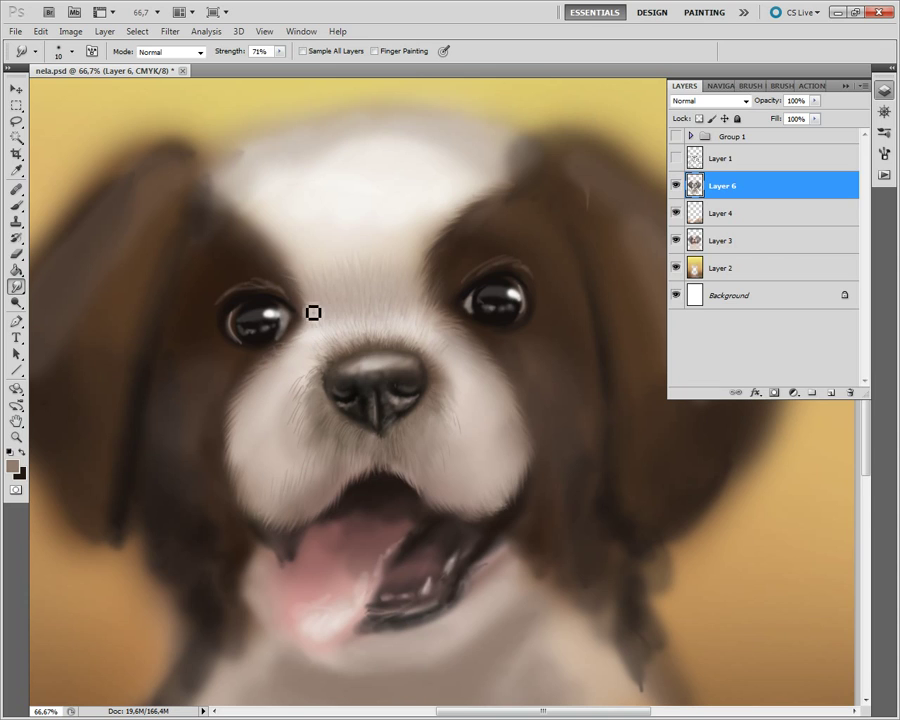
- Blend fur beside the nose, from the mouth corner upward, and below the nose
left_click_drag(292, 354, 272, 377)
left_click_drag(264, 525, 316, 455)
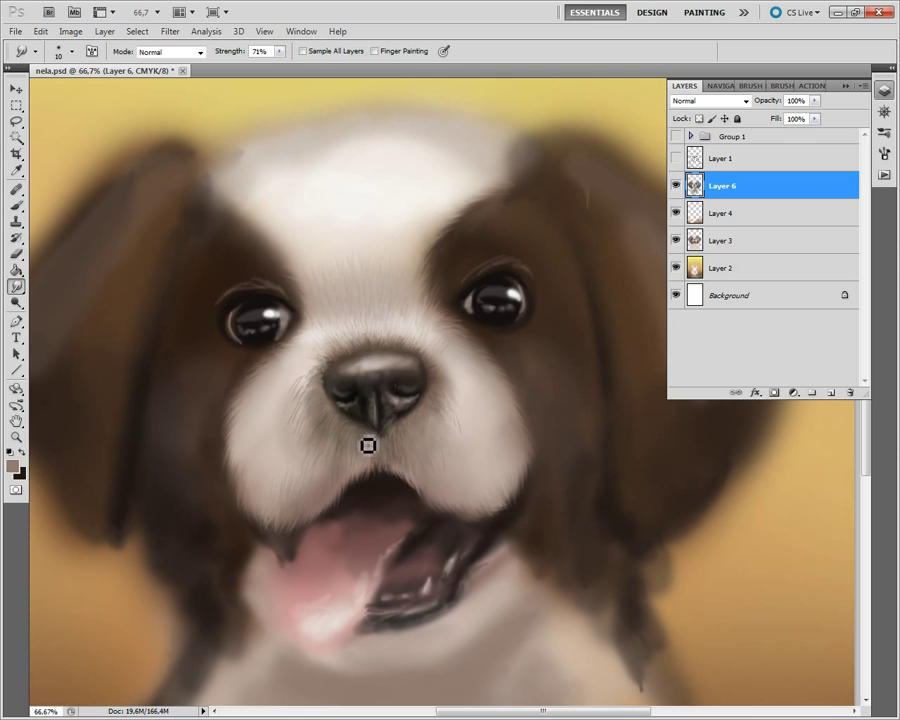
mouse_move(370, 444)
left_mouse_down()
mouse_move(402, 436)
mouse_move(390, 466)
mouse_move(344, 420)
mouse_move(344, 458)
mouse_move(302, 474)
mouse_move(315, 380)
mouse_move(334, 392)
mouse_move(333, 369)
mouse_move(275, 456)
mouse_move(466, 434)
mouse_move(401, 456)
left_mouse_up()
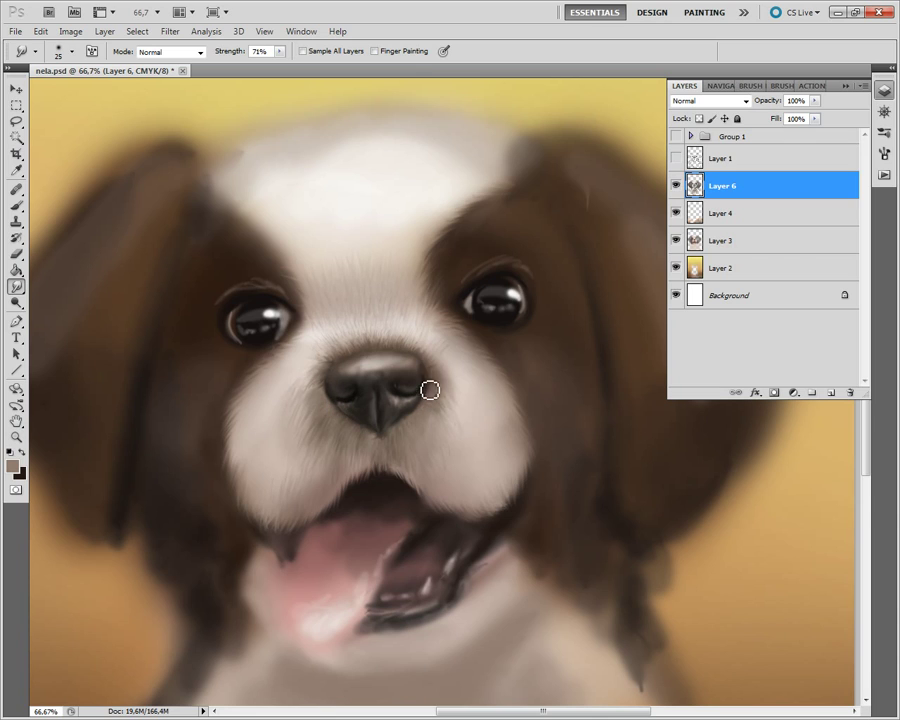
key("bracketleft")
- Choose a light fur colour for the Brush
key("s")
key("i")
left_click(410, 287)
key("b")
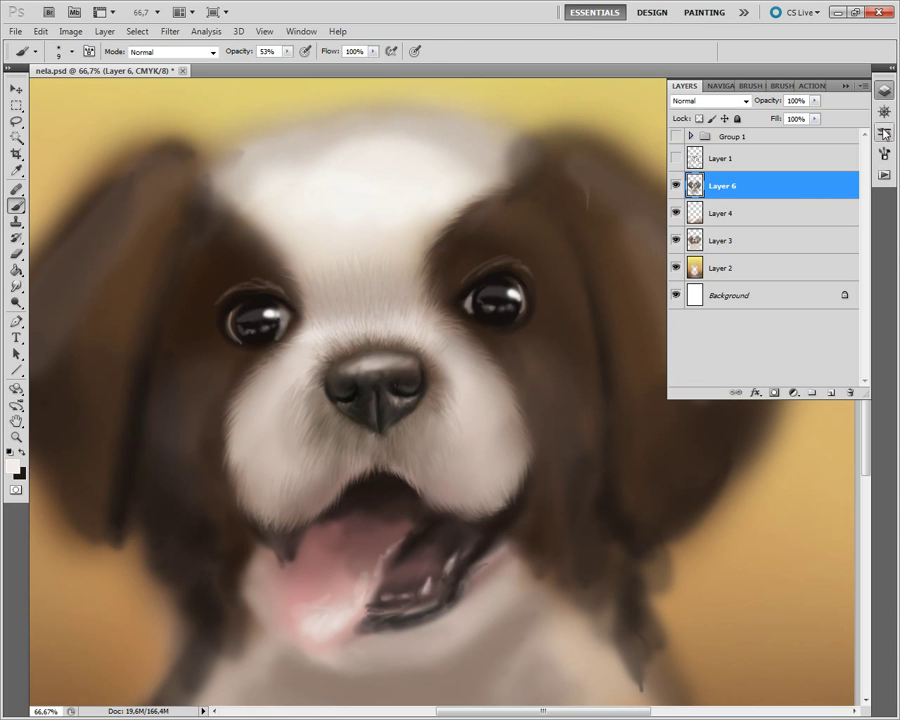
- In the Brush panel, enable Shape Dynamics and Scattering and increase the spacing
left_click(884, 131)
left_click(884, 153)
left_click(662, 151)
left_click(672, 123)
left_click_drag(740, 285, 796, 285)
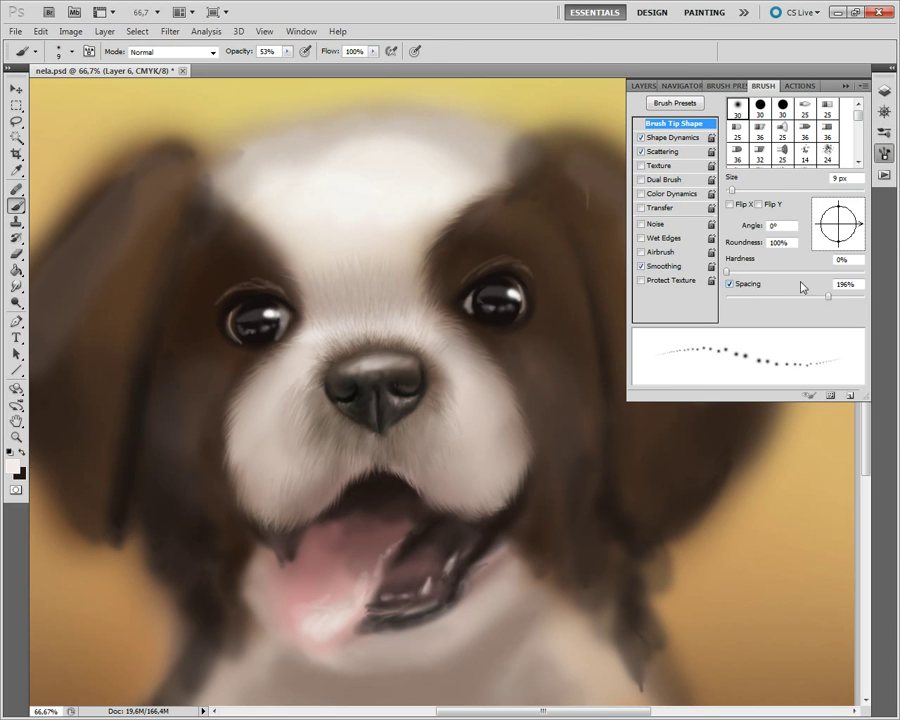
left_click(662, 151)
key("F5")
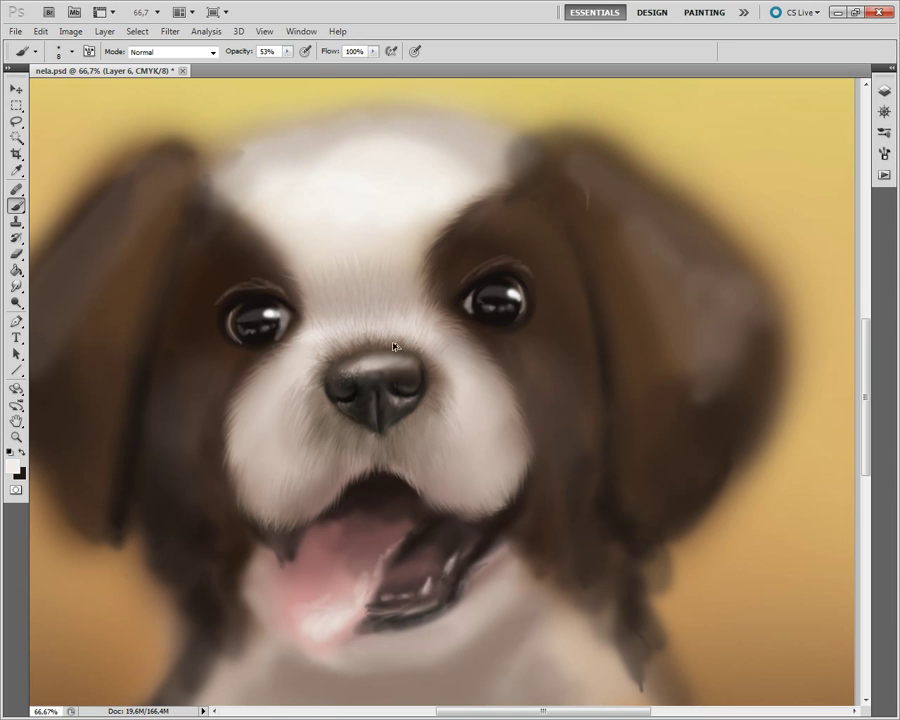
- Set the brush opacity to 7% before returning to the Smudge tool
left_click_drag(287, 53, 250, 68)
key("0")
key("7")
left_click(290, 456)
left_click(16, 286)
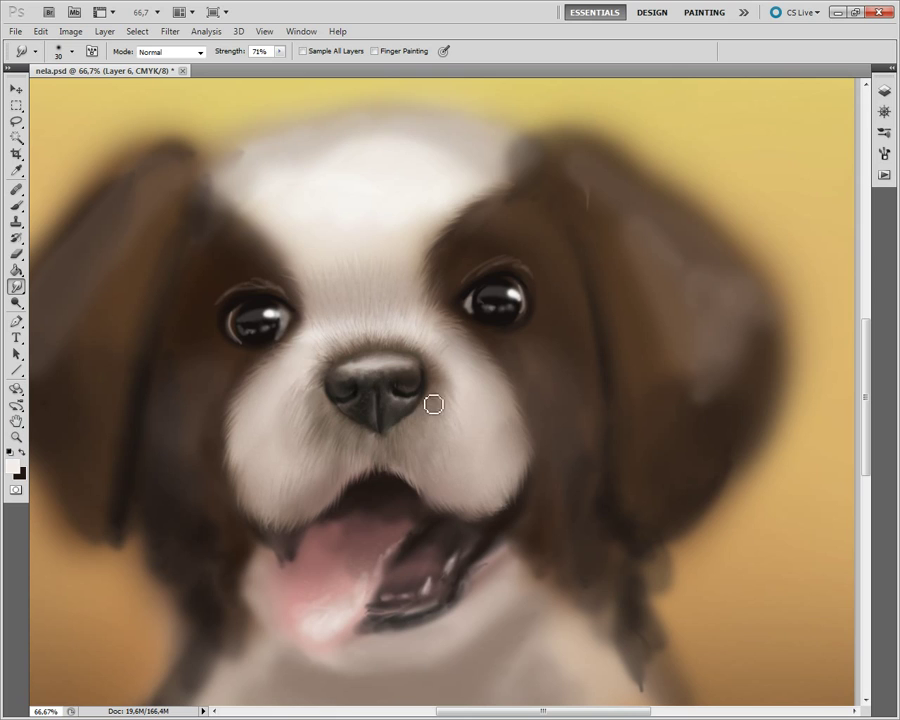
- Paint soft pale highlights on the nose with the Brush at 34% opacity, resizing as needed
key("b")
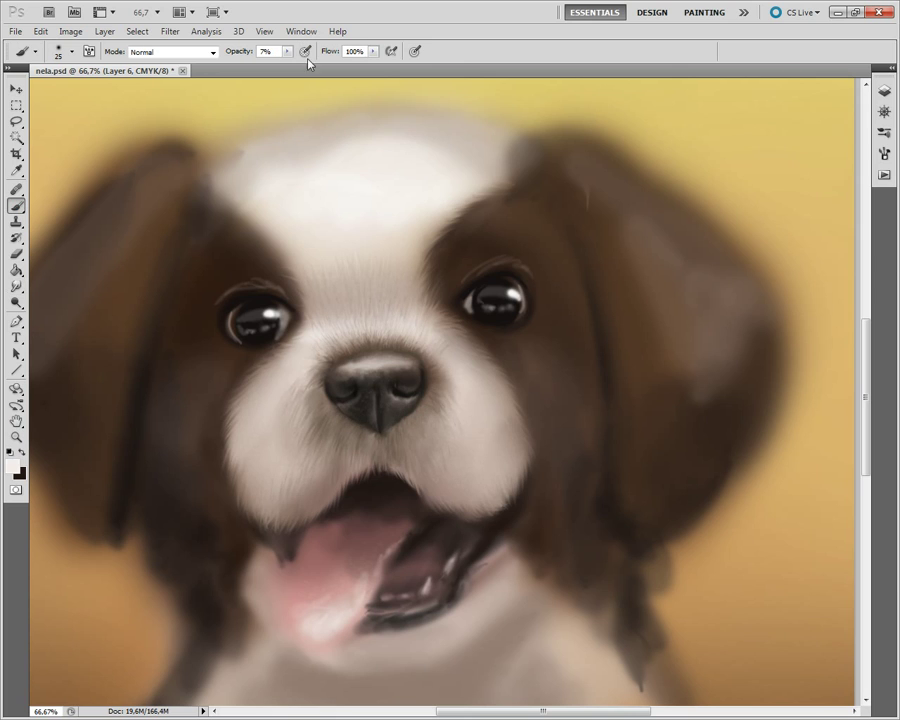
key("3")
key("4")
key("bracketright")
right_click(136, 200)
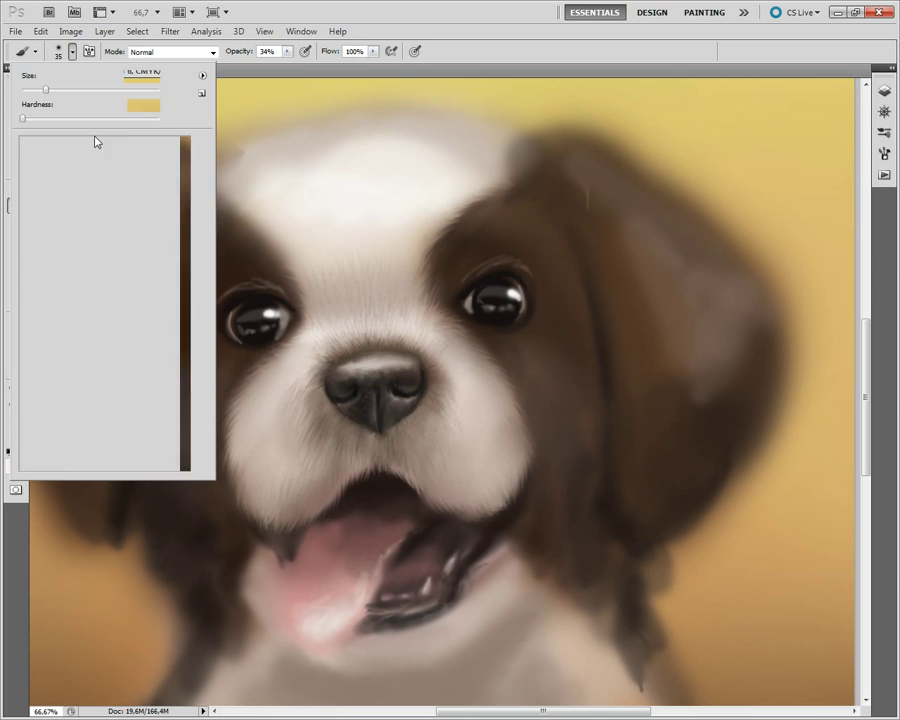
key("Return")
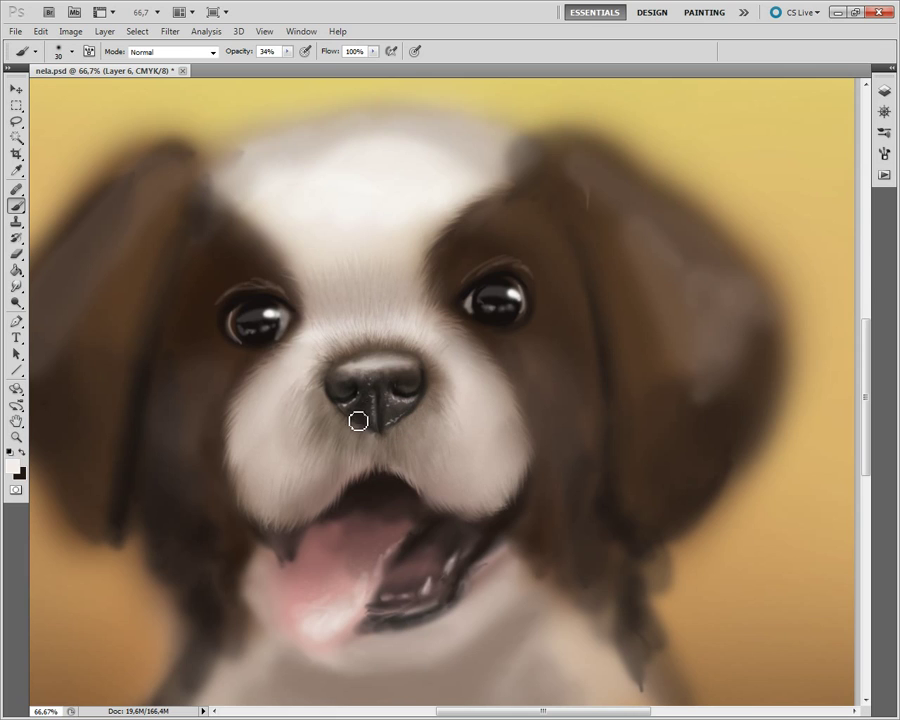
key("bracketleft")
key("bracketleft")
key("bracketright")
key("bracketright")
key("bracketright")
key("r")
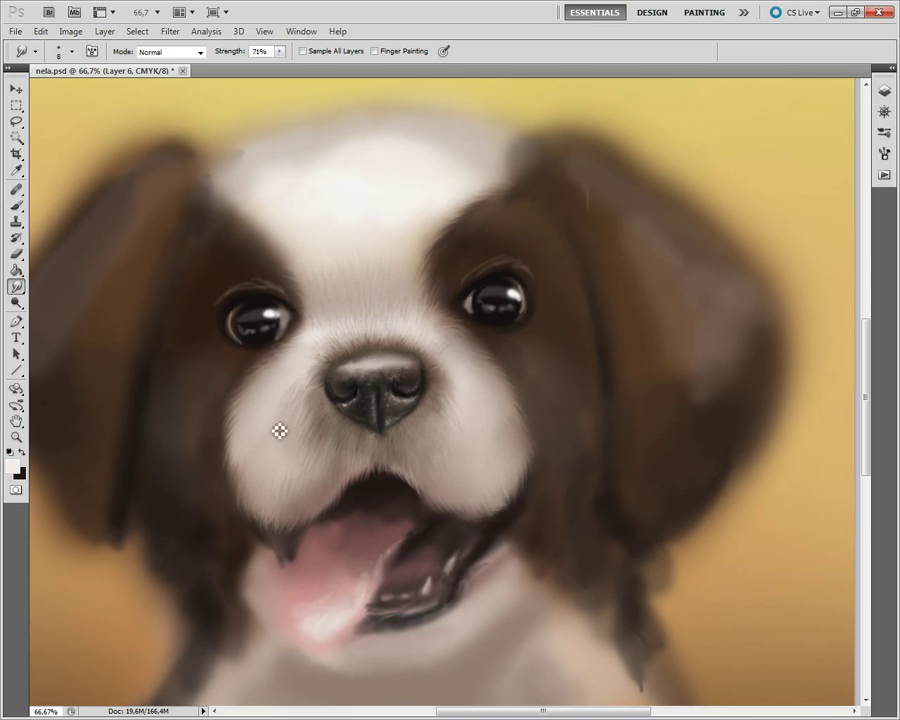
- Set the Dodge tool range to Shadows with a smaller brush
key("o")
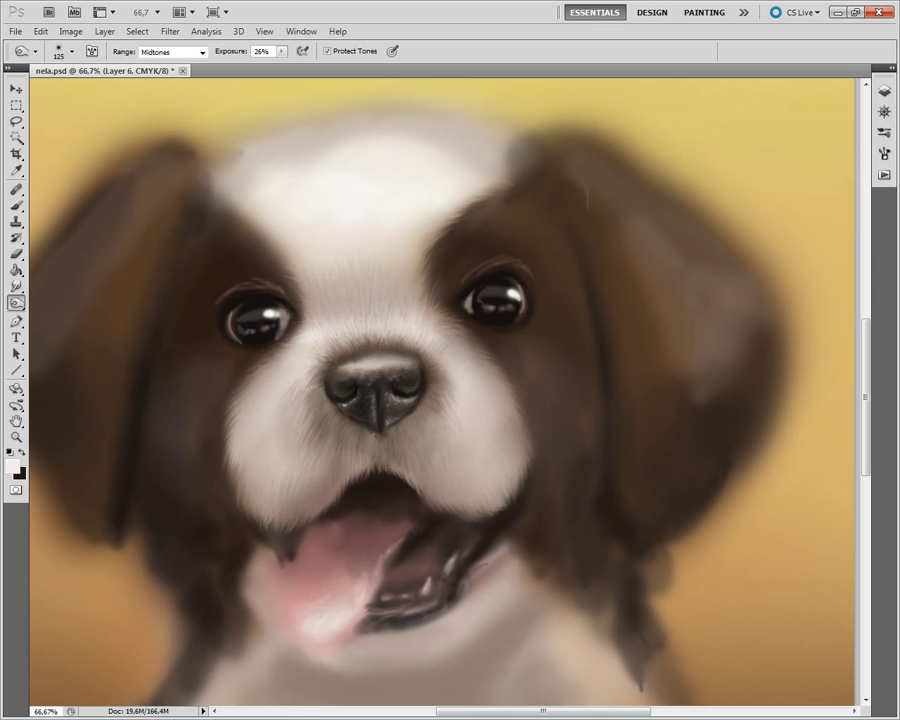
left_click(172, 51)
left_click(165, 38)
key("bracketleft")
key("bracketleft")
key("bracketleft")
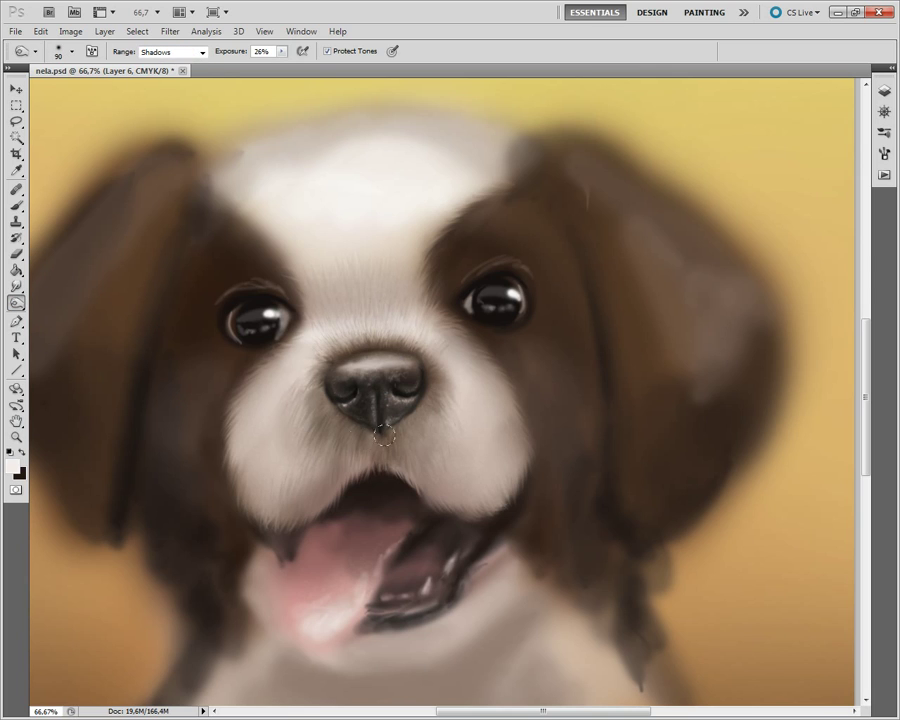
- Use the Navigator to show the whole painting and move the view down to the mouth
left_click(884, 111)
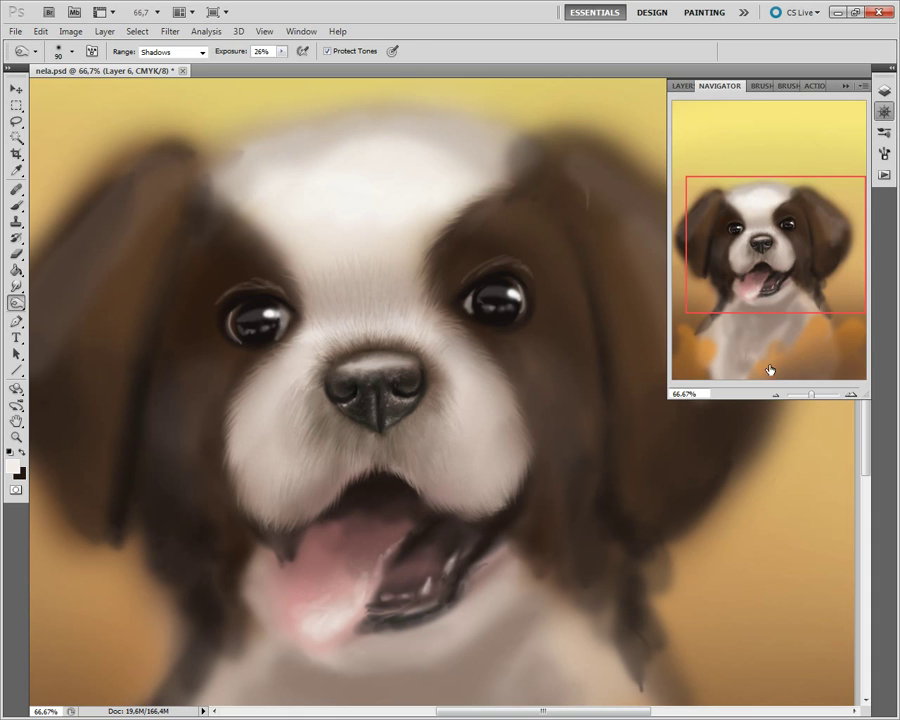
left_click(775, 394)
left_click(851, 397)
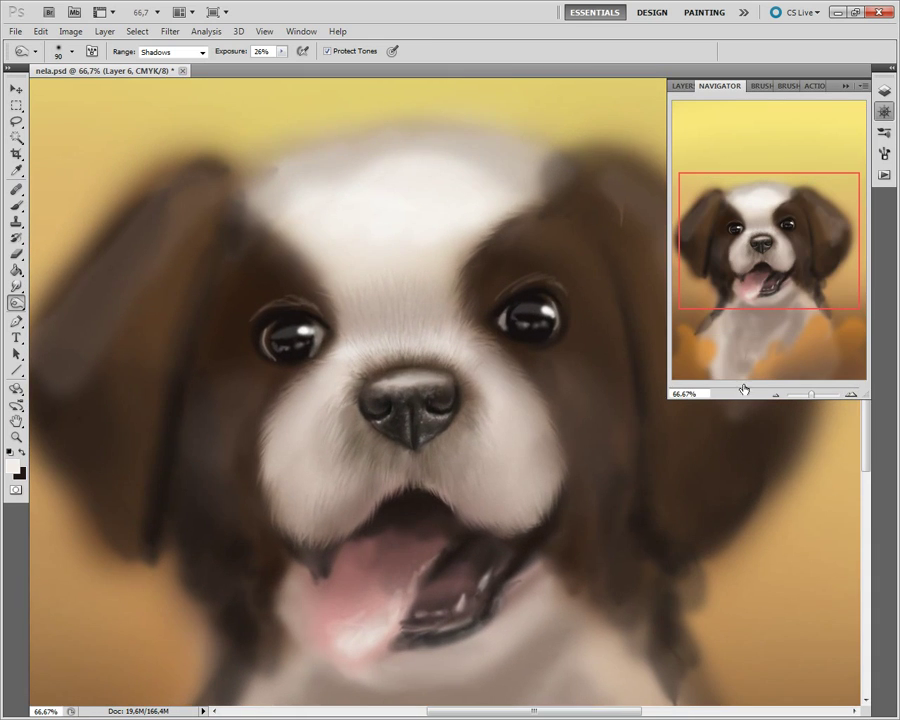
scroll(494, 380, "down", 2)
- Smudge the tongue's upper edge and blend a light streak across the tongue
key("b")
left_click(16, 288)
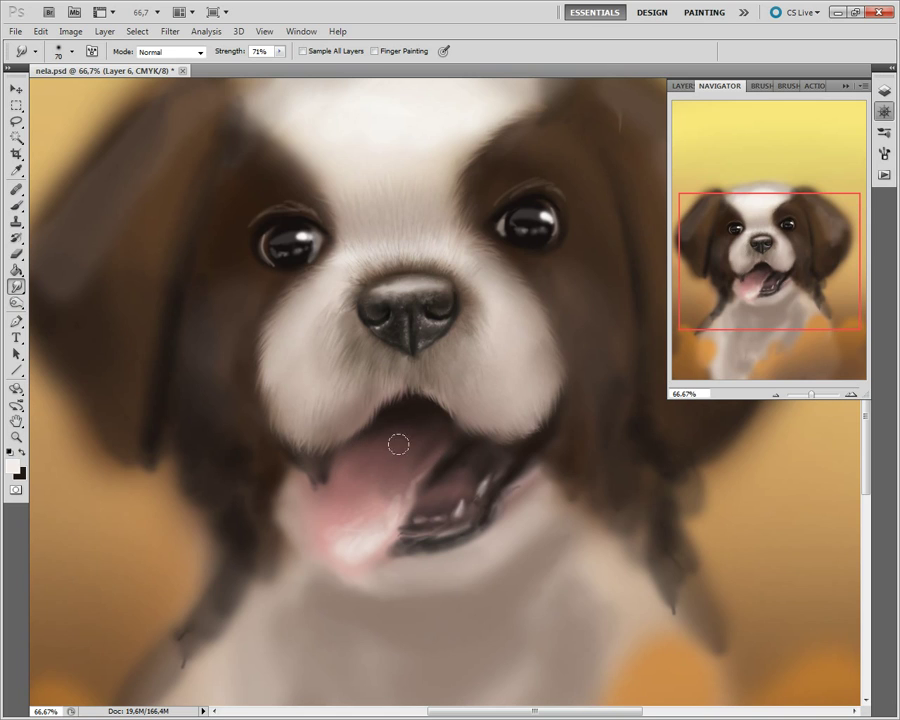
left_click_drag(398, 444, 395, 484)
key("bracketleft")
key("bracketleft")
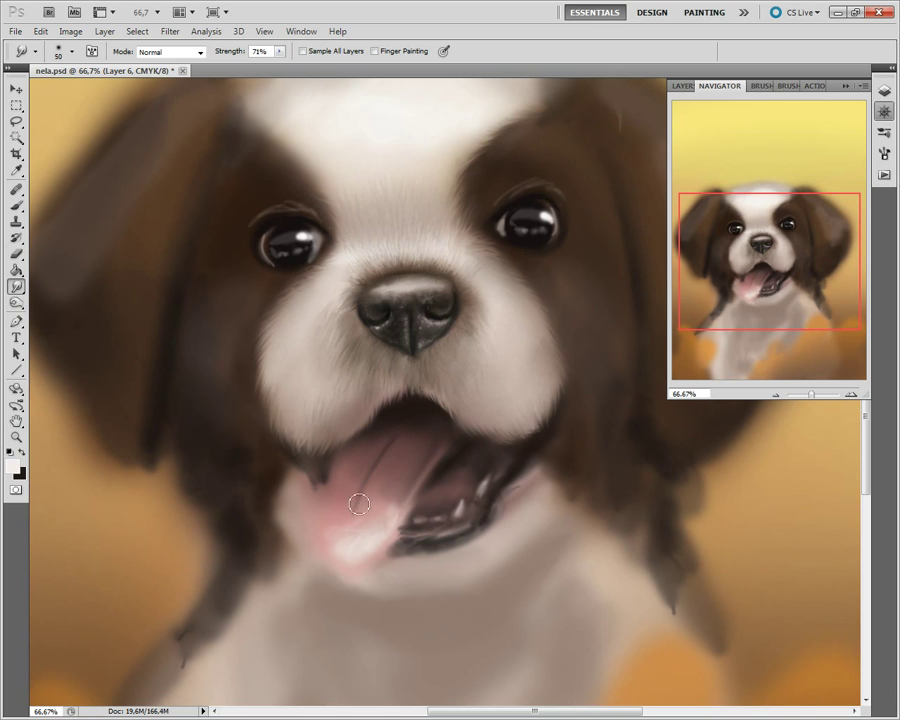
left_click_drag(338, 545, 393, 433)
key("bracketright")
left_click_drag(368, 540, 413, 439)
- Pull a dark centre crease, define the tongue's left and right edges, and shape its tip
key("bracketleft")
left_click_drag(384, 507, 428, 432)
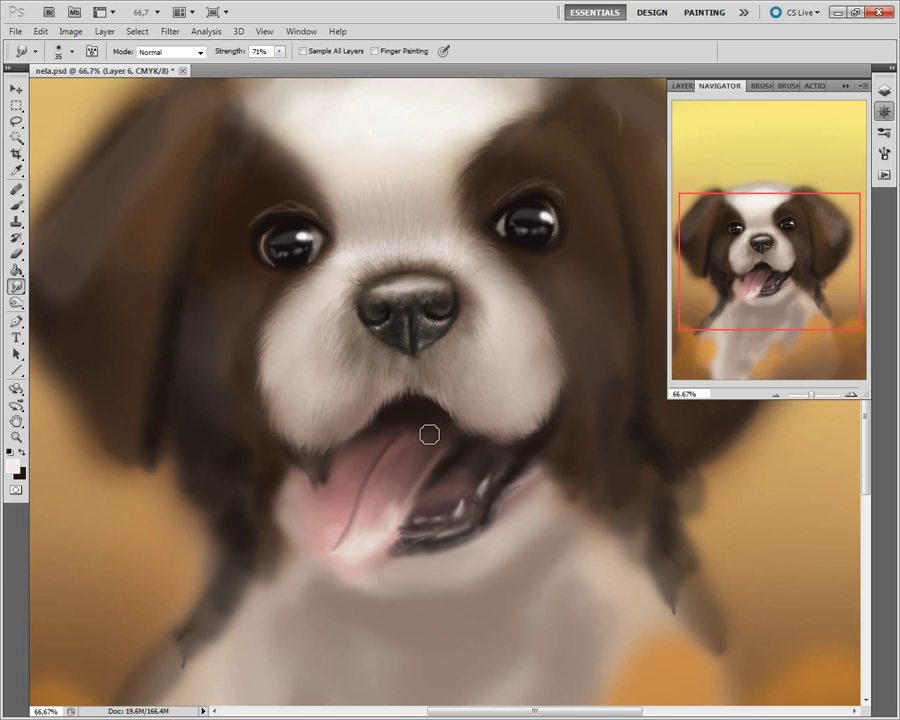
key("bracketleft")
left_click_drag(417, 508, 444, 457)
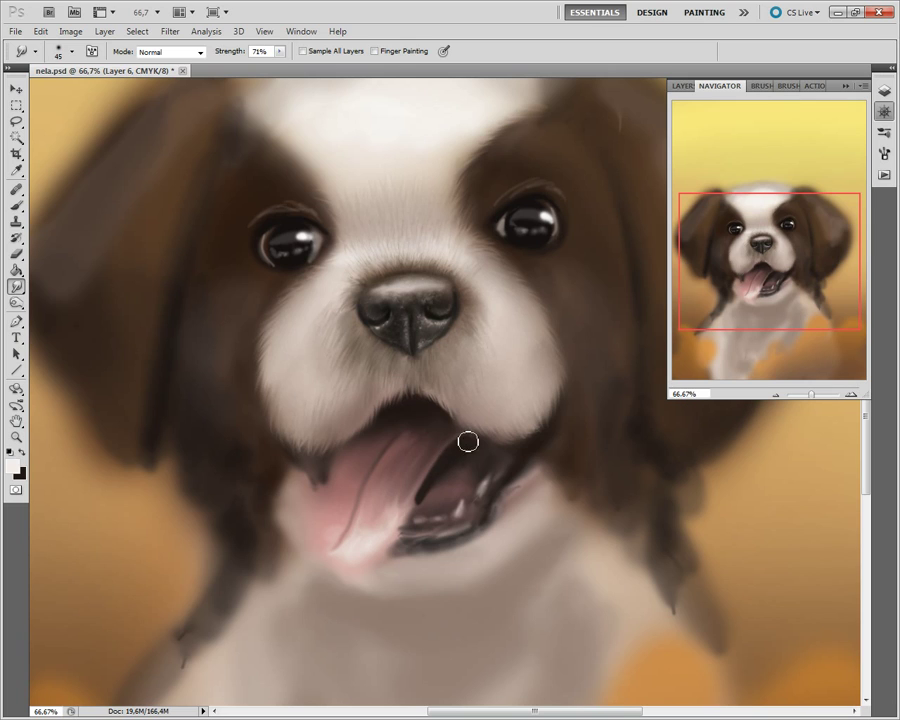
left_click_drag(412, 510, 374, 545)
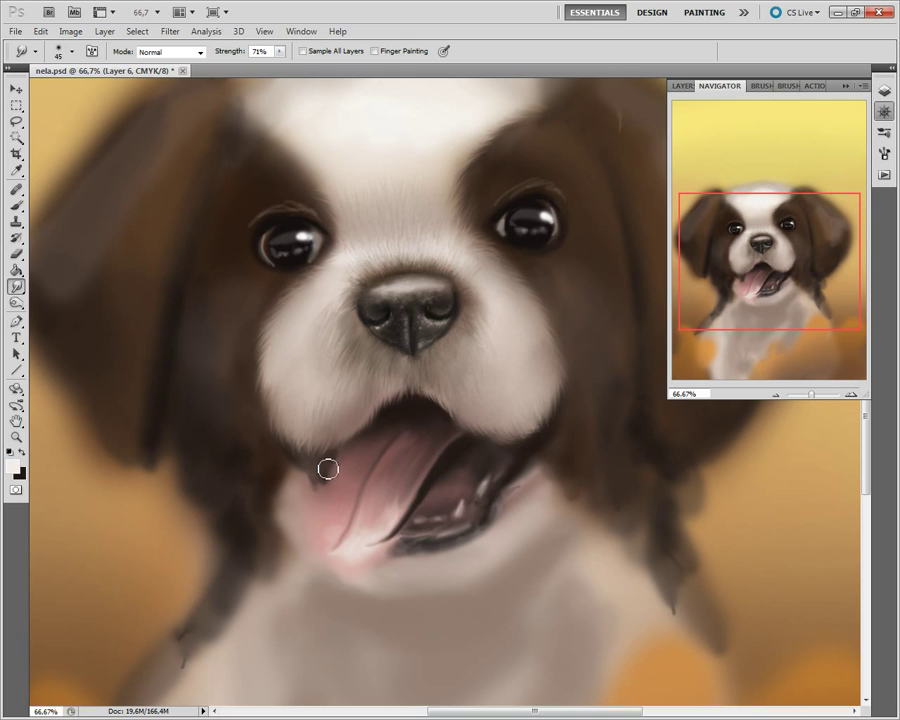
left_click_drag(328, 488, 322, 517)
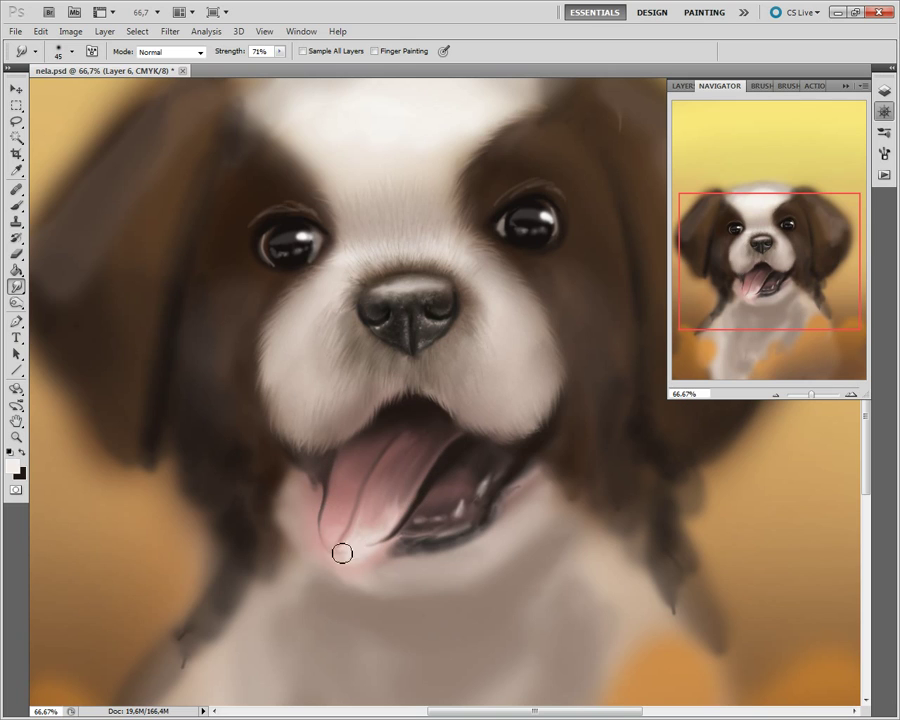
left_click_drag(367, 541, 416, 486)
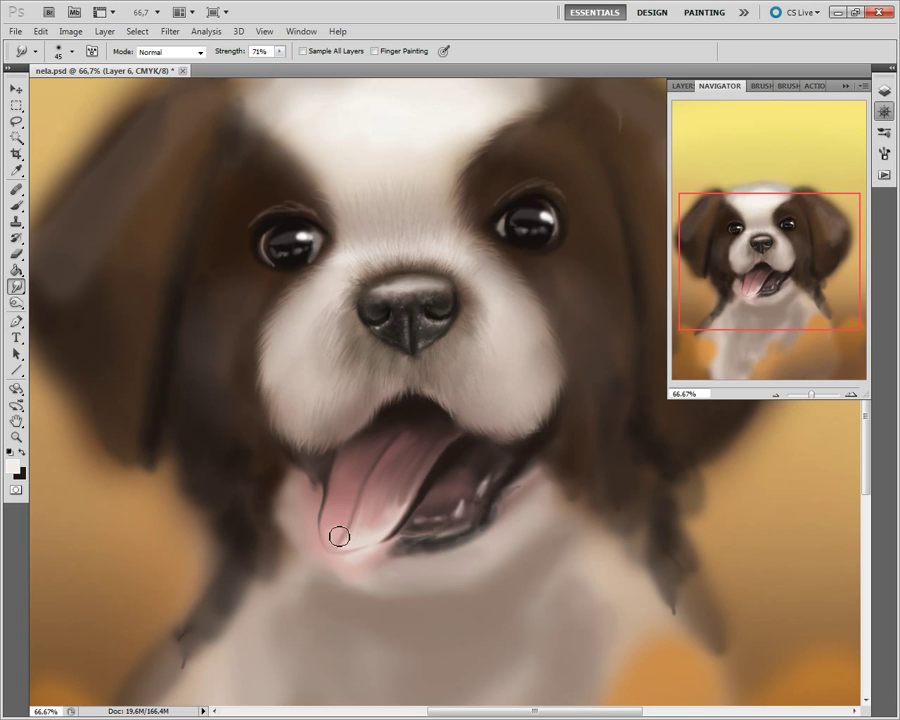
left_click_drag(340, 550, 385, 538)
key("b")
left_click(402, 466, "alt")
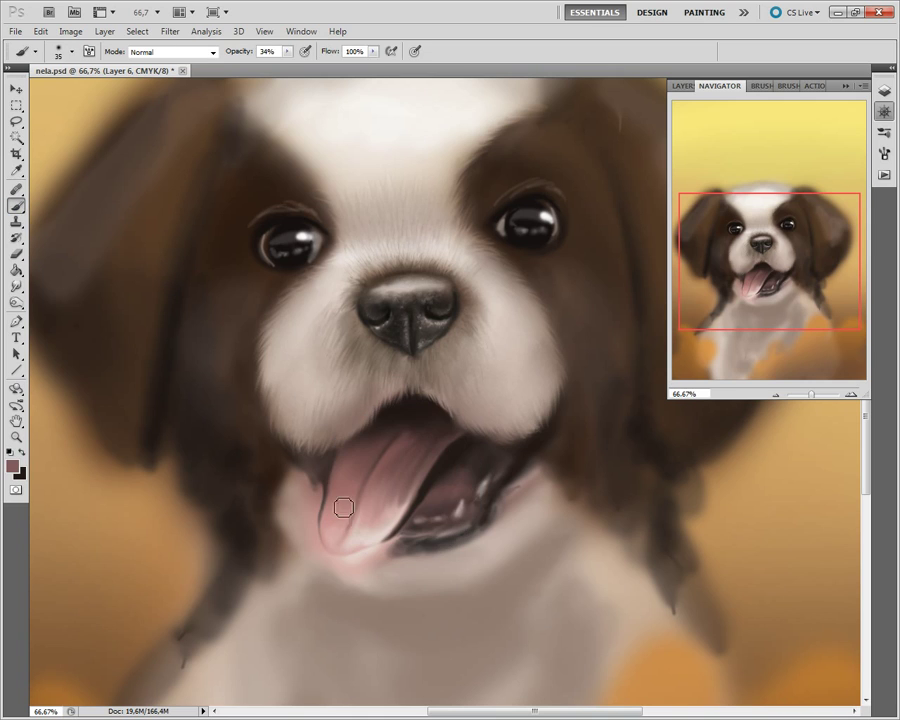
- Sample the tongue colour and pick a lighter pink with a smaller brush
left_click(16, 172)
key("b")
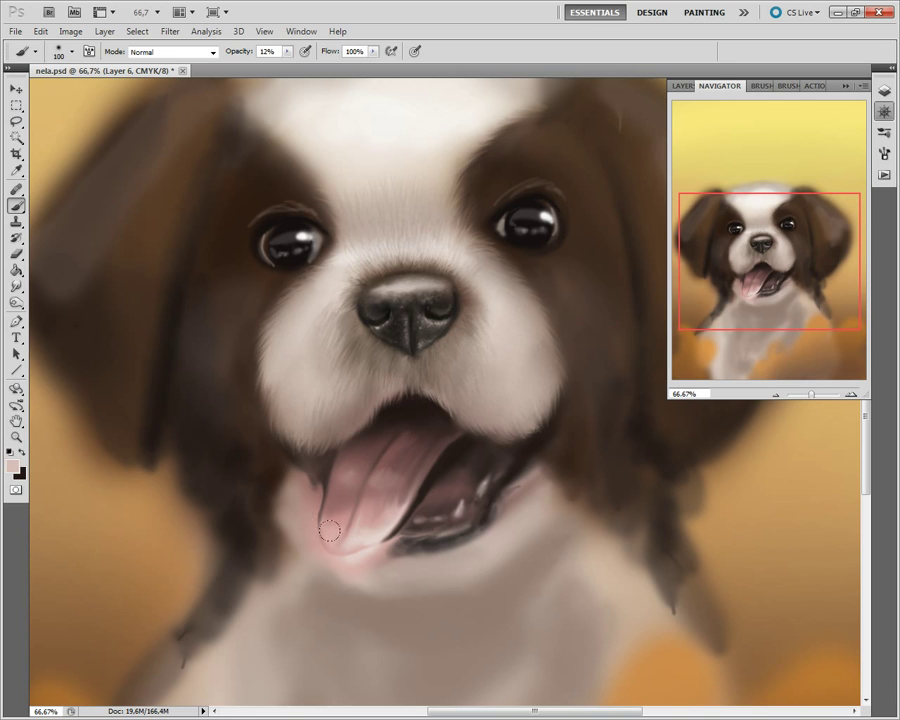
key("r")
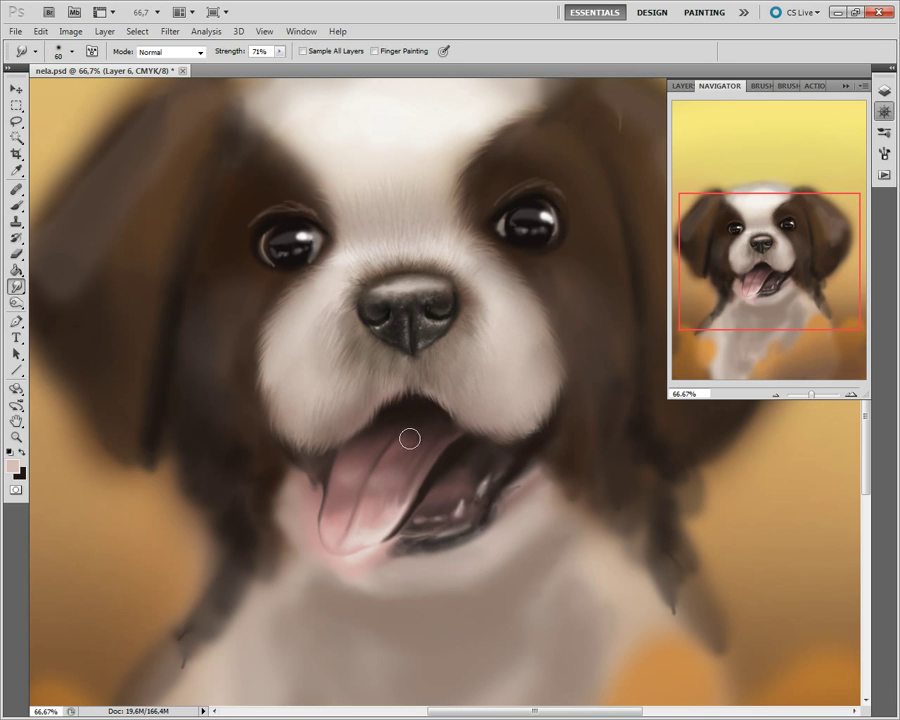
key("b")
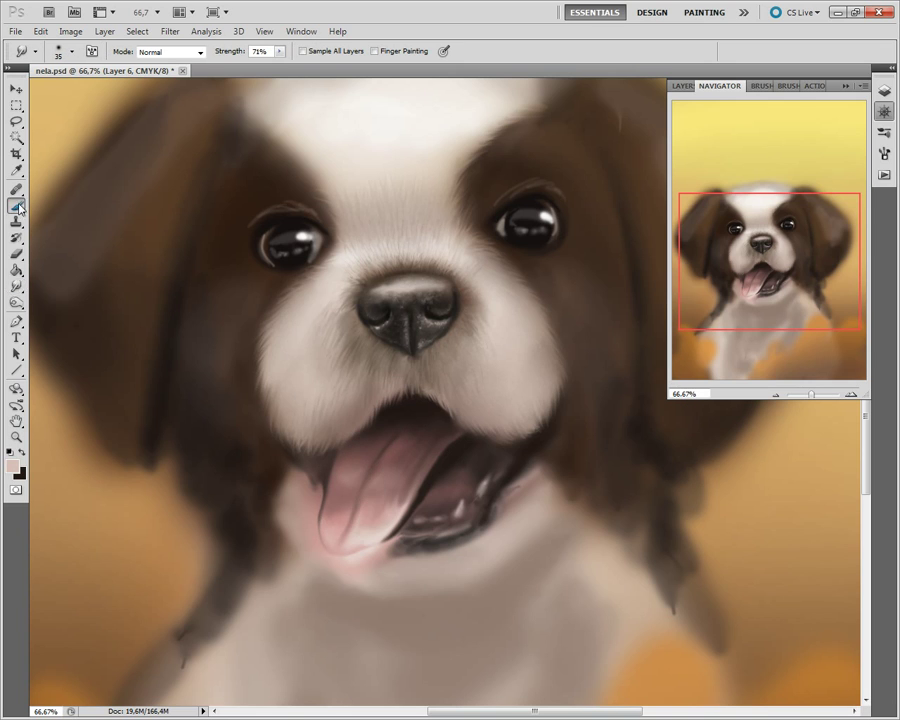
left_click(12, 465)
left_click(410, 287)
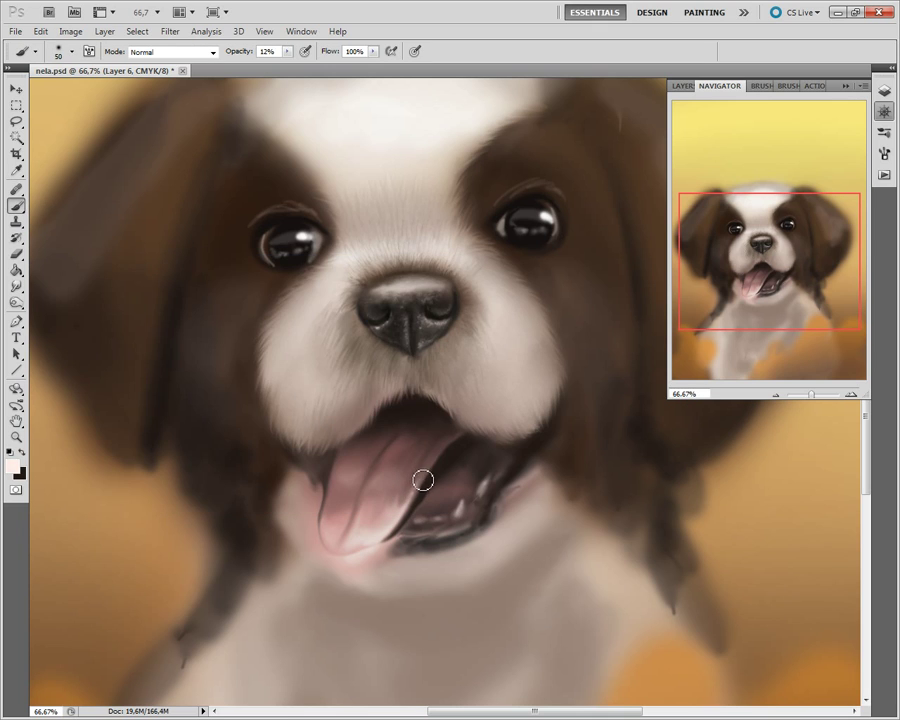
key("bracketleft")
key("bracketleft")
- Smudge the tongue's pink paint and blend the area below its tip
left_click(17, 287)
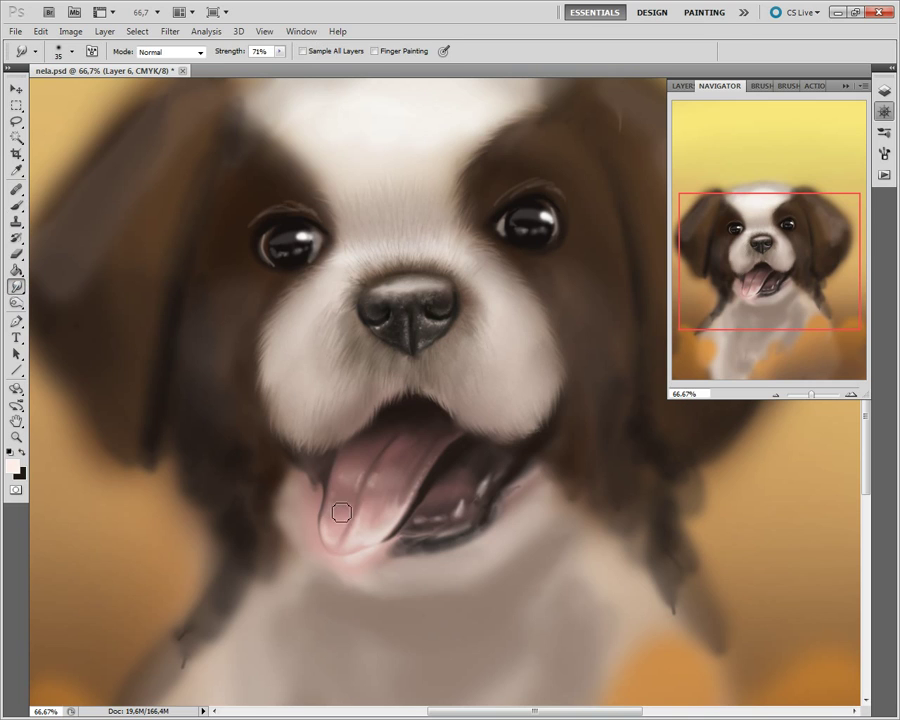
left_click_drag(346, 484, 377, 491)
key("bracketright")
mouse_move(363, 564)
left_mouse_down()
mouse_move(395, 551)
mouse_move(371, 555)
mouse_move(386, 532)
left_mouse_up()
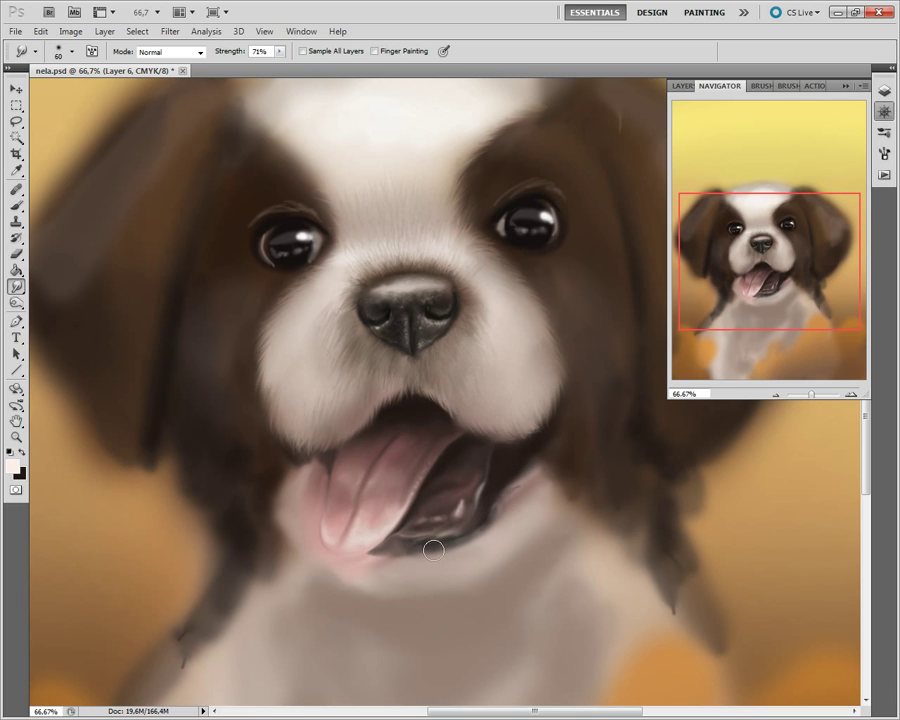
left_click(17, 302)
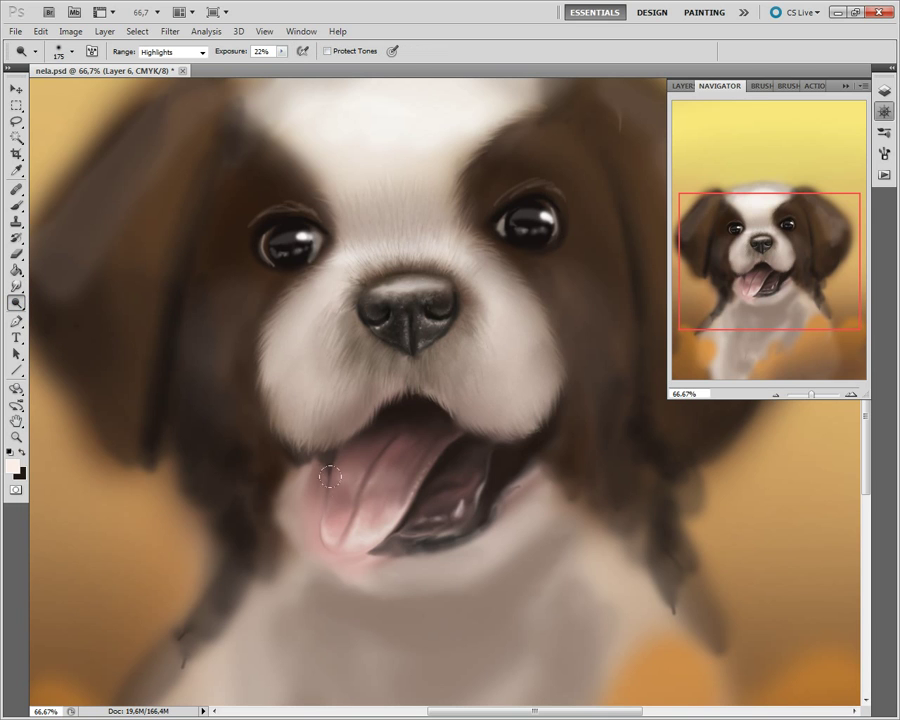
- Zoom back in on the puppy's face and set the foreground colour to pink
left_click(775, 395)
left_click_drag(776, 290, 776, 280)
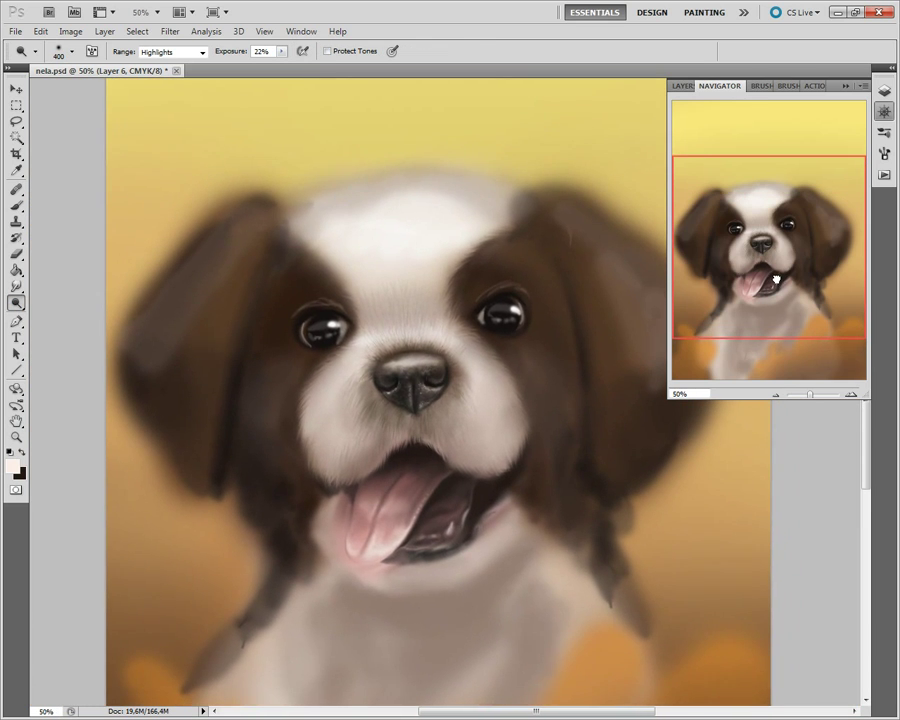
key("ctrl+plus")
left_click_drag(596, 277, 570, 193)
key("b")
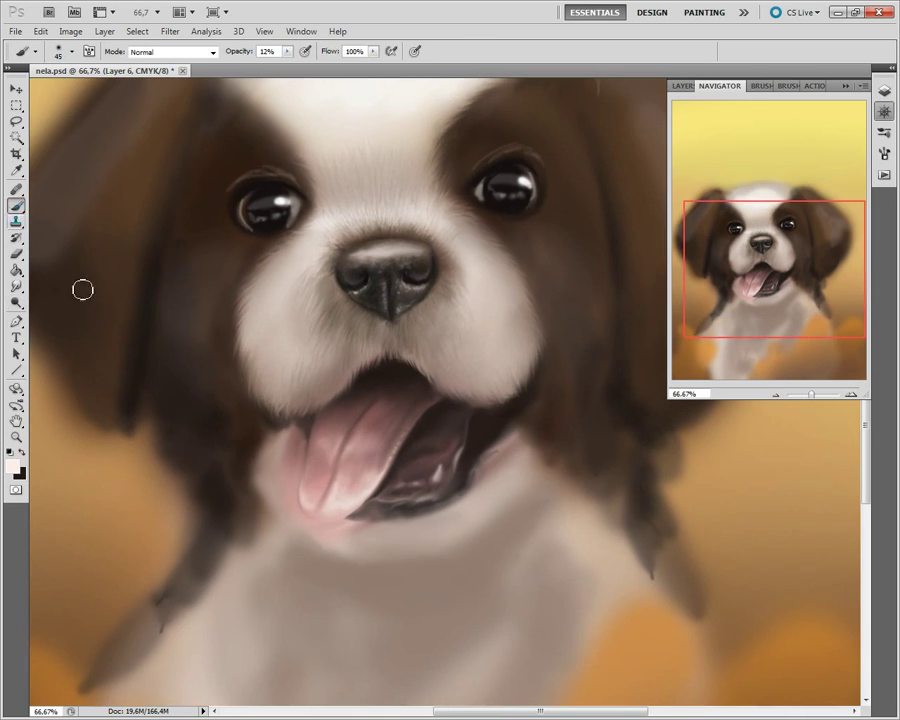
left_click(12, 466)
left_click_drag(150, 190, 214, 524)
left_click(199, 605)
left_click(478, 544)
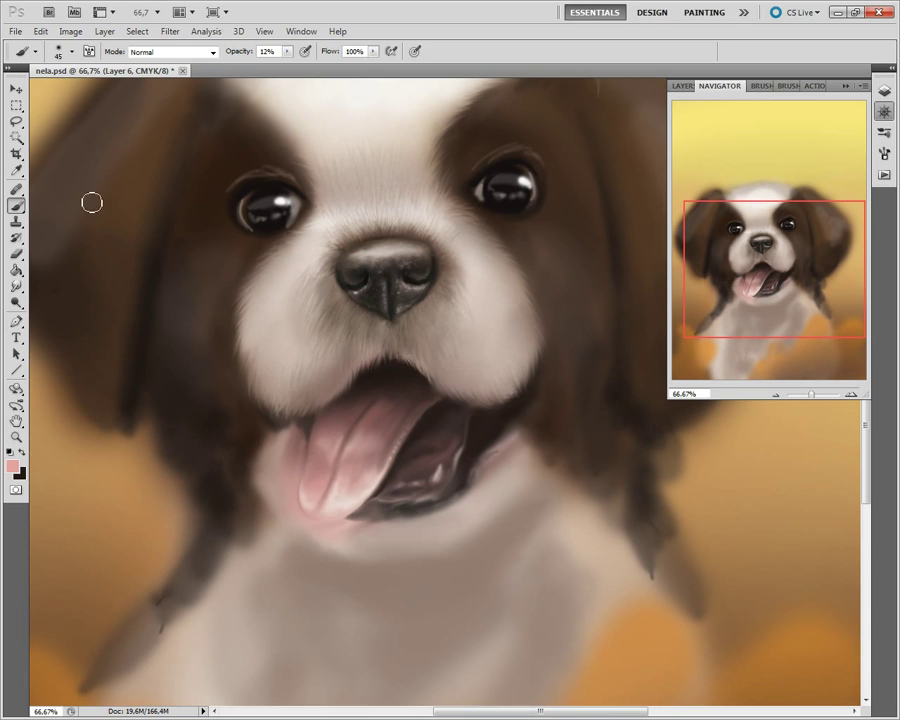
- Lower brush opacity, then smudge the teeth and dark lower mouth with an enlarged Smudge brush
key("o")
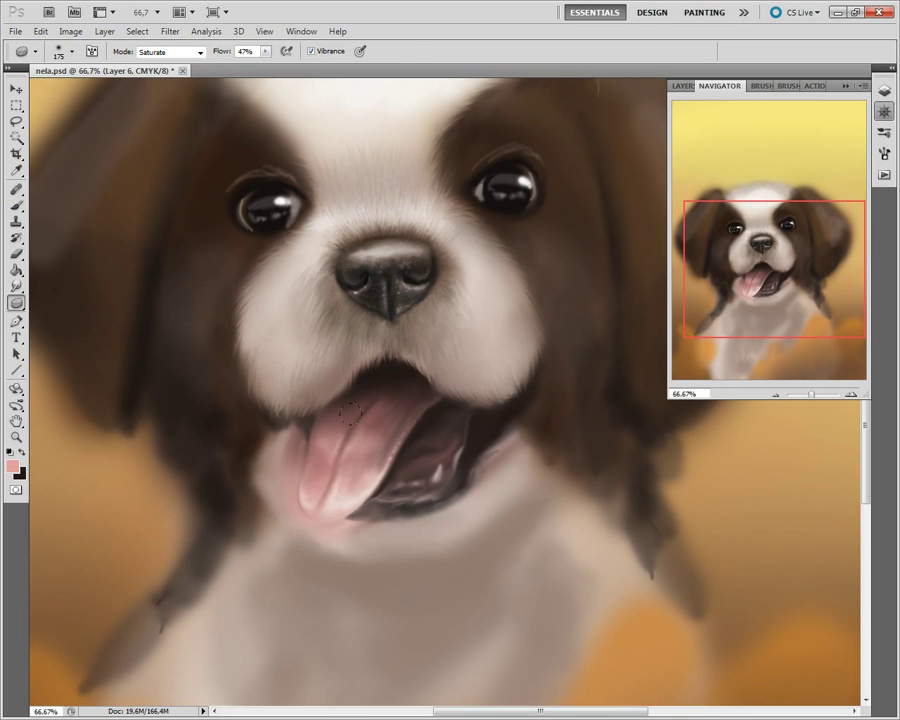
key("s")
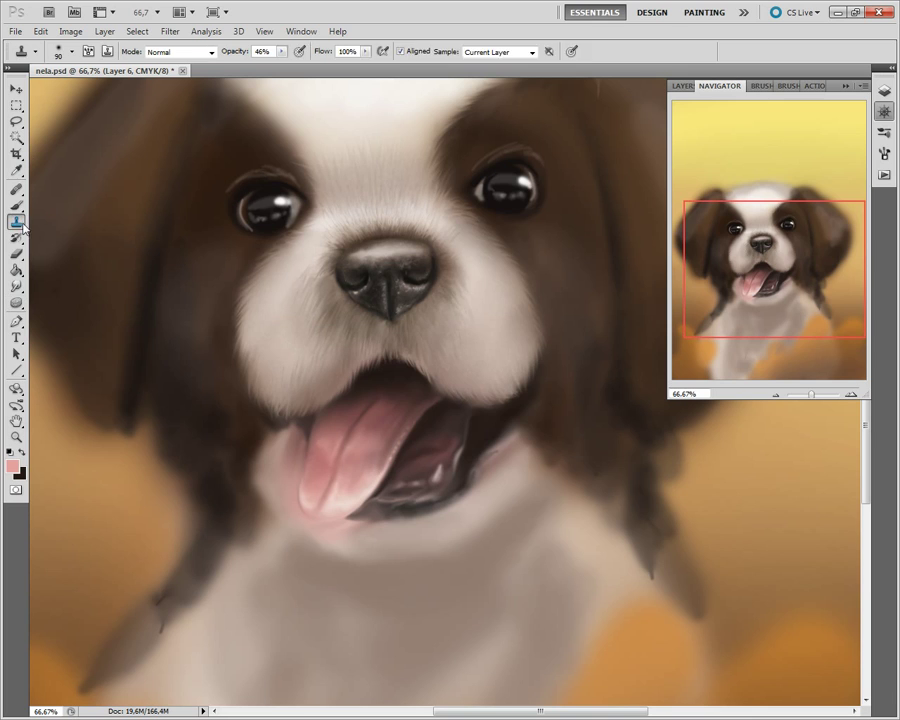
key("b")
key("0")
key("8")
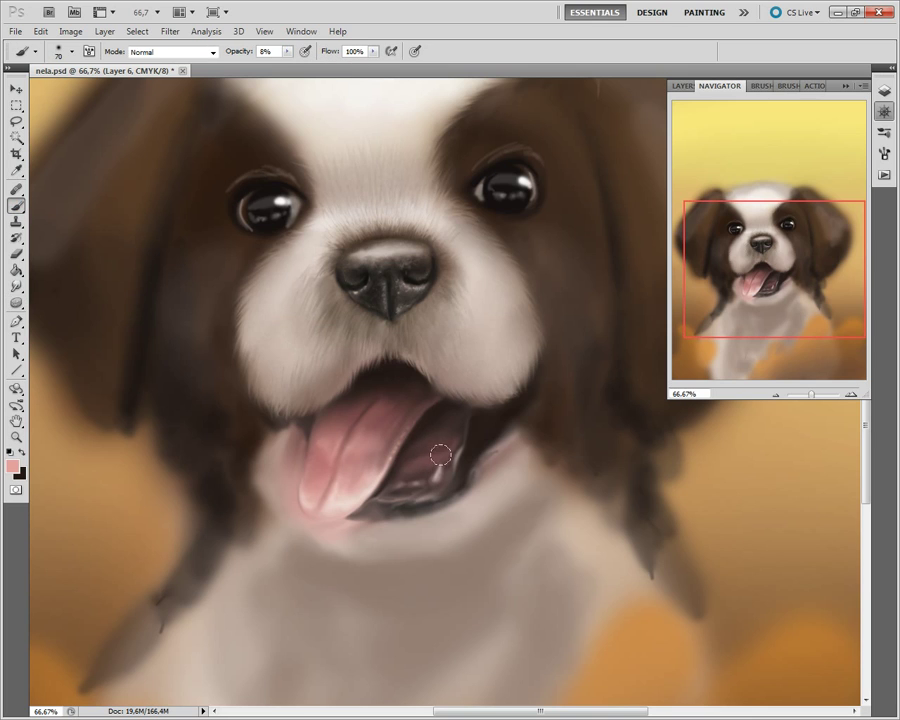
key("r")
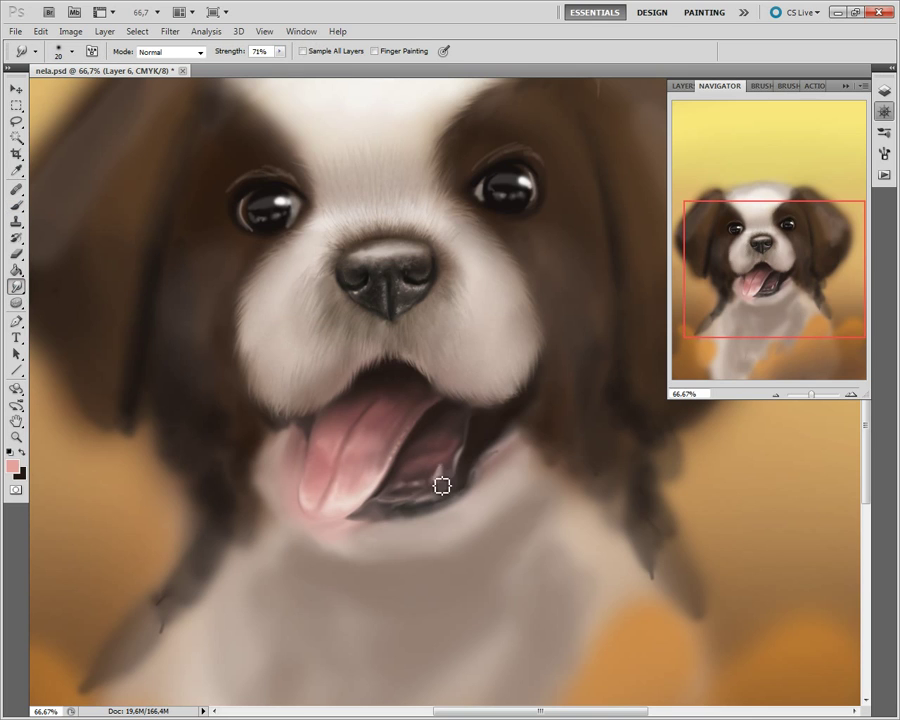
key("bracketright")
left_click_drag(430, 477, 496, 428)
left_click_drag(400, 500, 477, 454)
key("bracketleft")
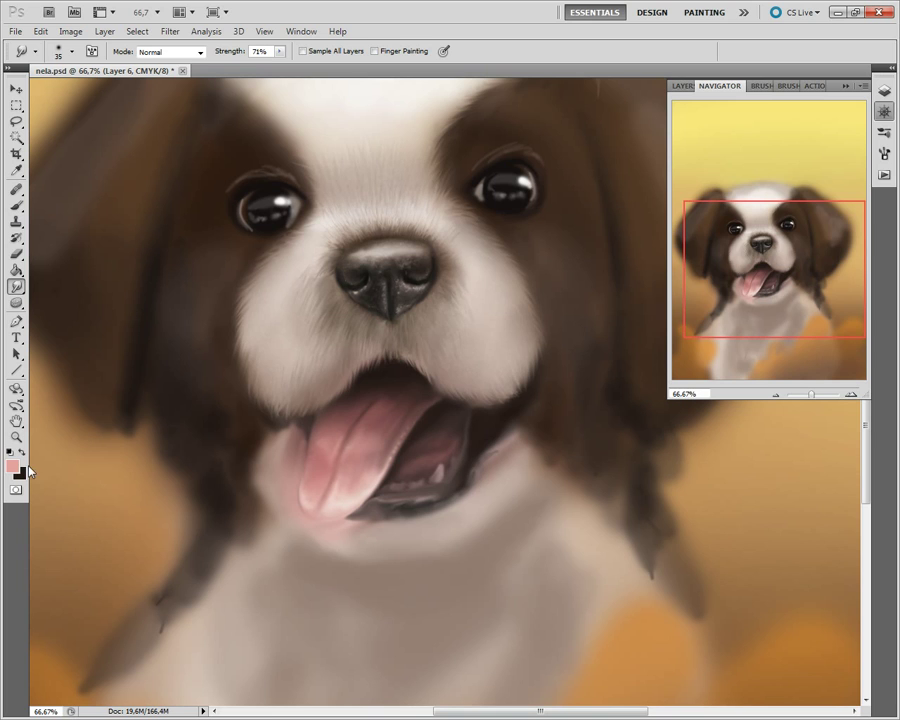
- Set the foreground colour to a darker brown
left_click(14, 466)
left_click(190, 650)
left_click(476, 543)
- Pick a light pink foreground colour and use a smaller brush
key("b")
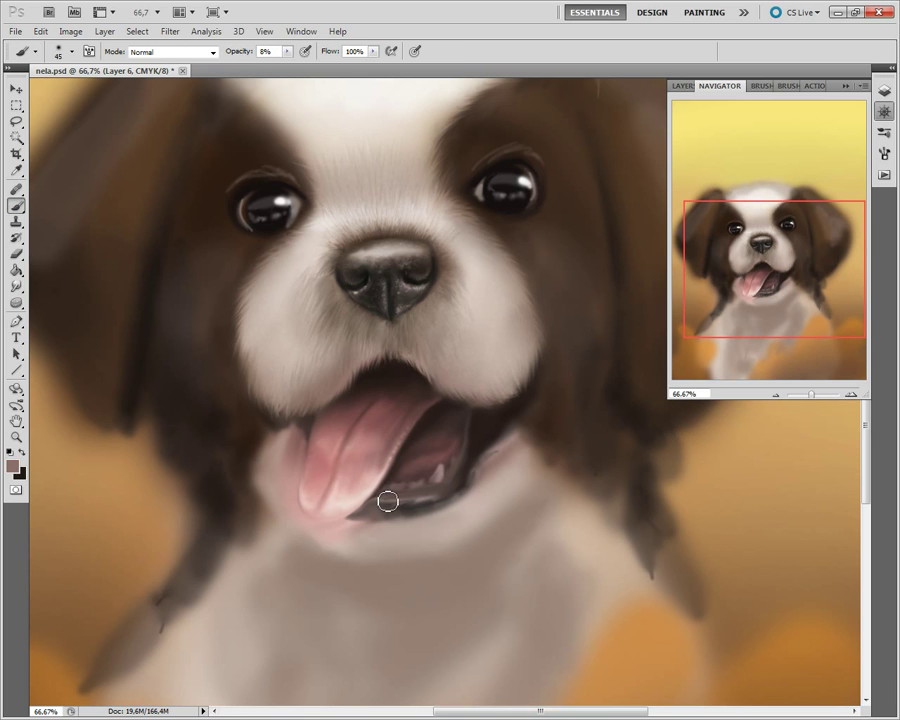
left_click(14, 466)
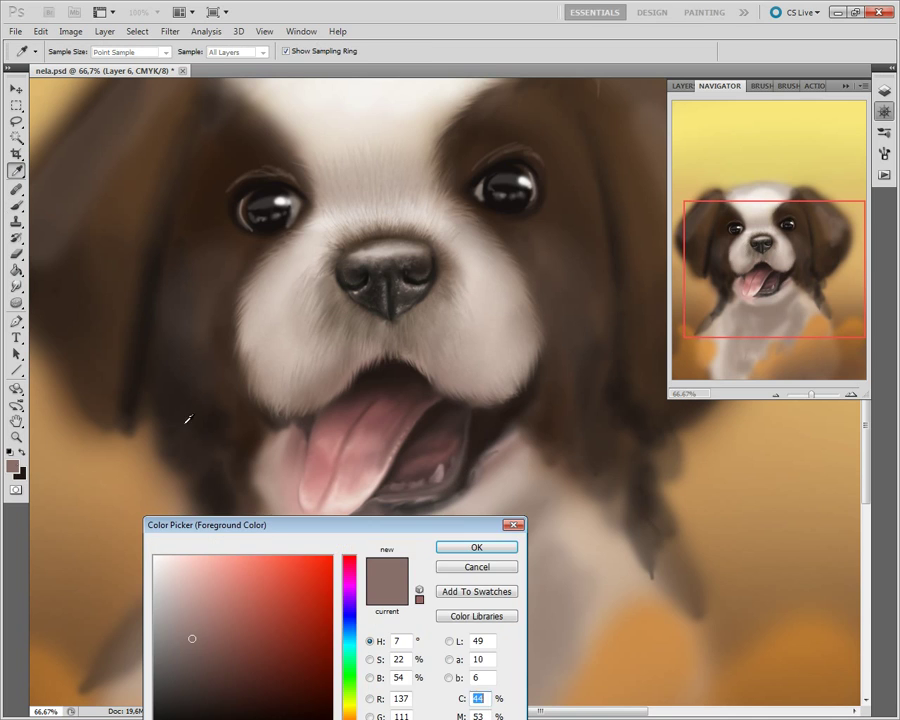
left_click(280, 470)
left_click(472, 486)
key("bracketleft")
key("bracketleft")
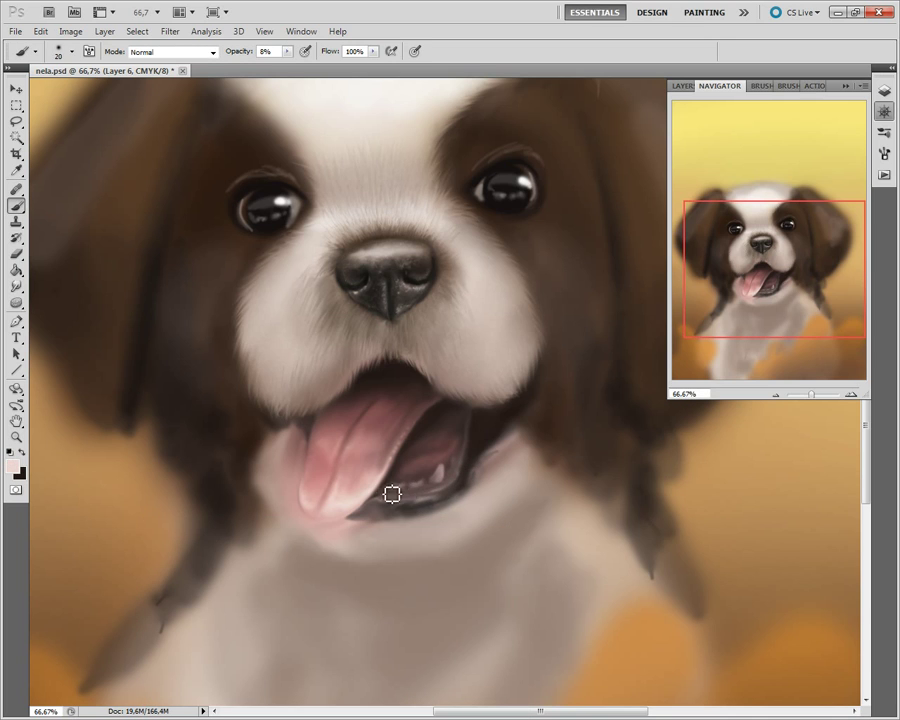
- Work the mouth shading by alternating Smudge, Brush and Burn tools at varied sizes
left_click(16, 289)
left_click_drag(18, 289, 60, 306)
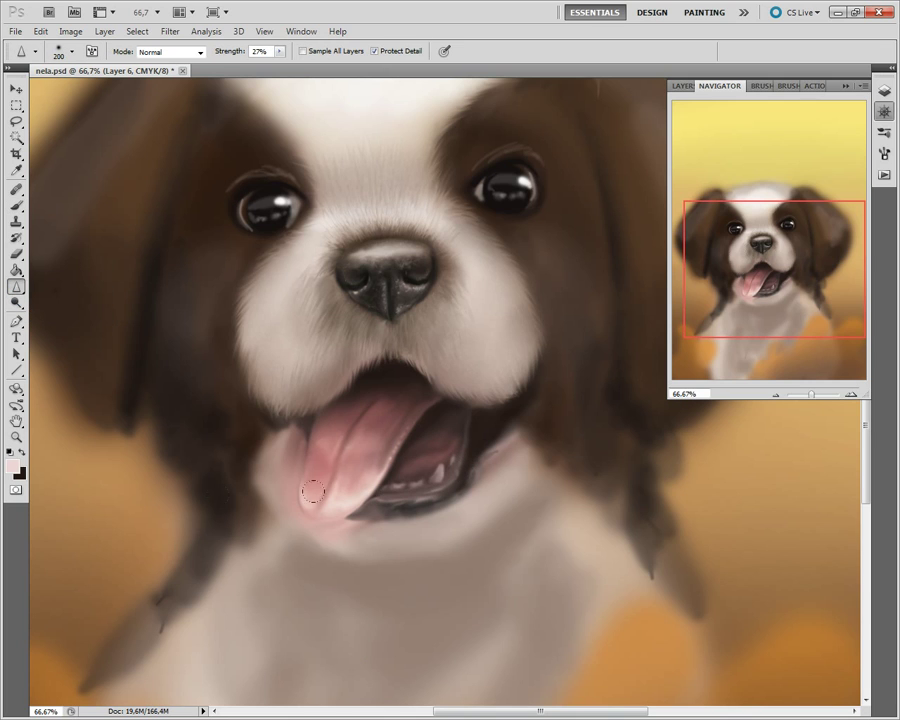
left_click_drag(16, 289, 60, 322)
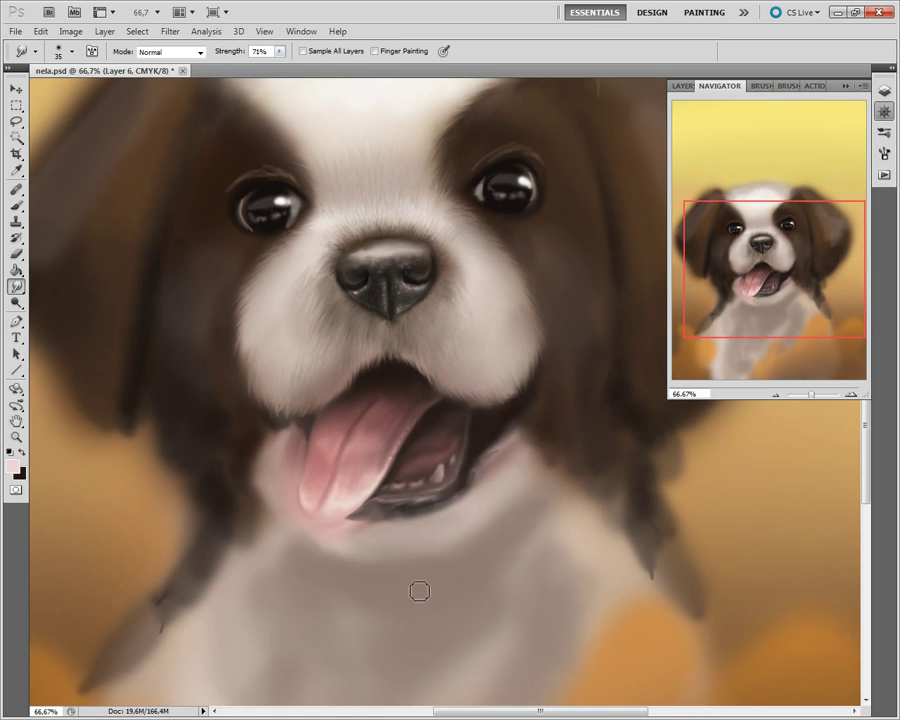
key("bracketright")
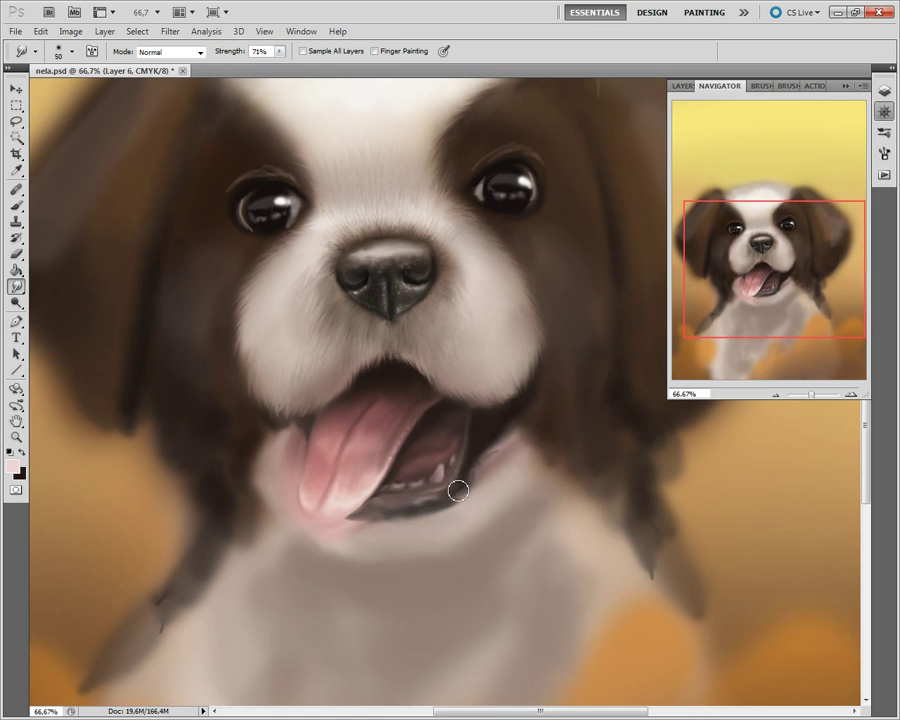
key("x")
key("b")
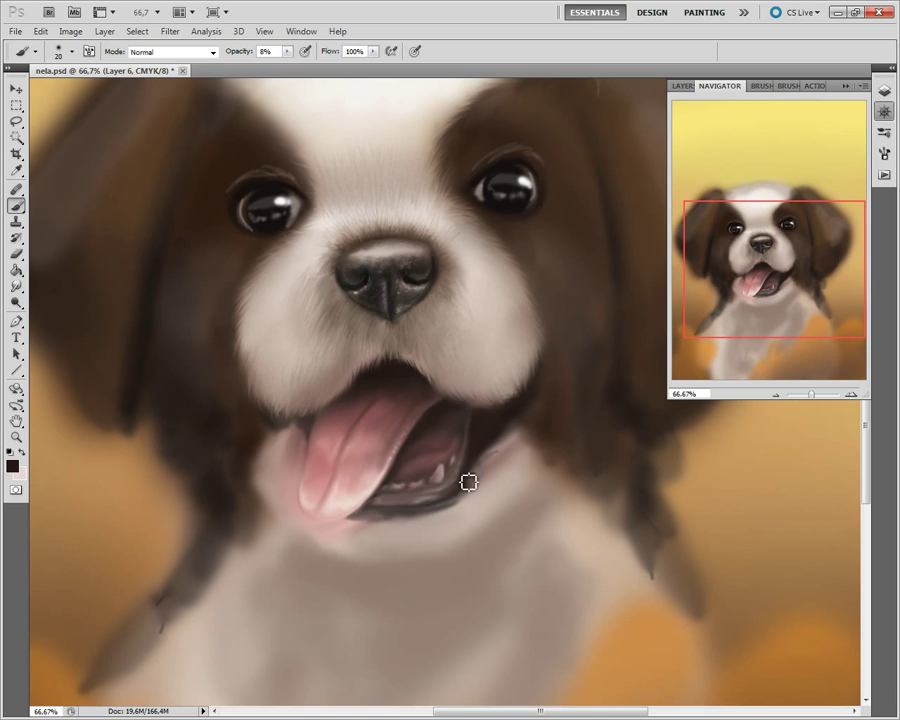
key("bracketleft")
left_click(16, 287)
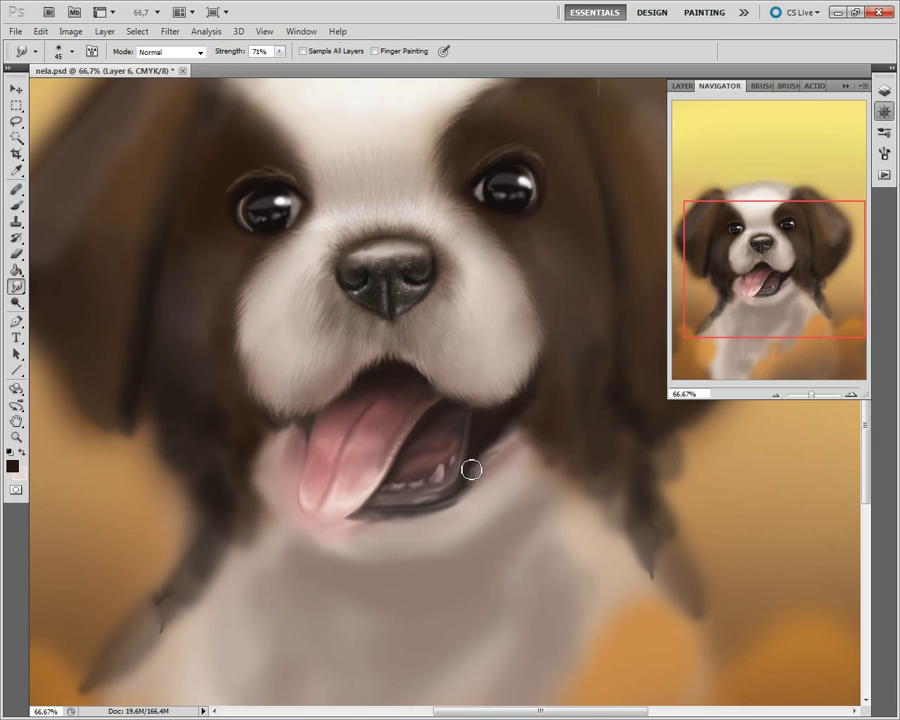
key("o")
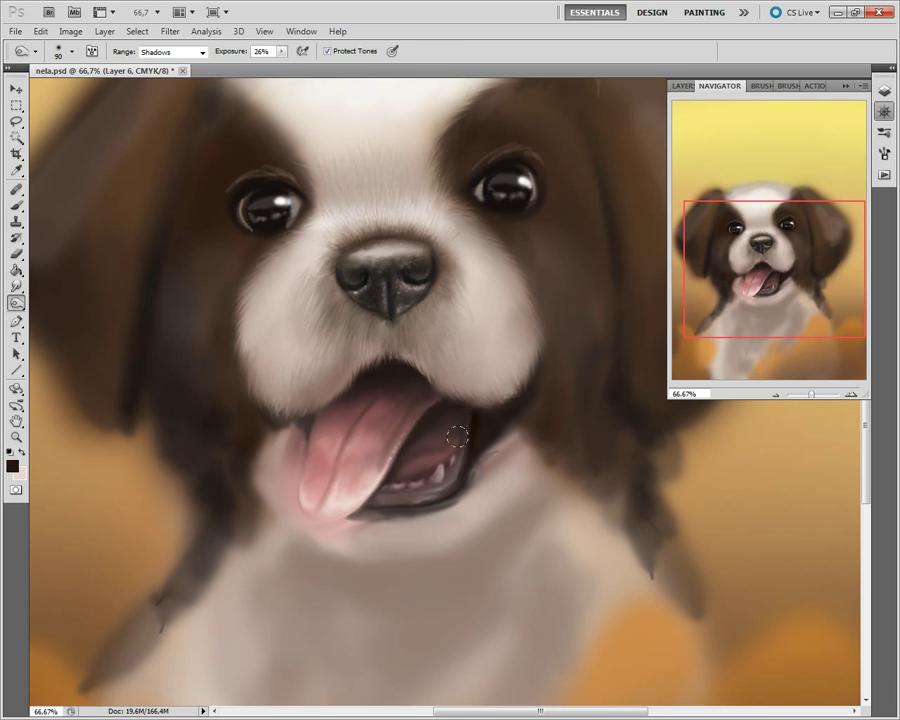
left_click(16, 287)
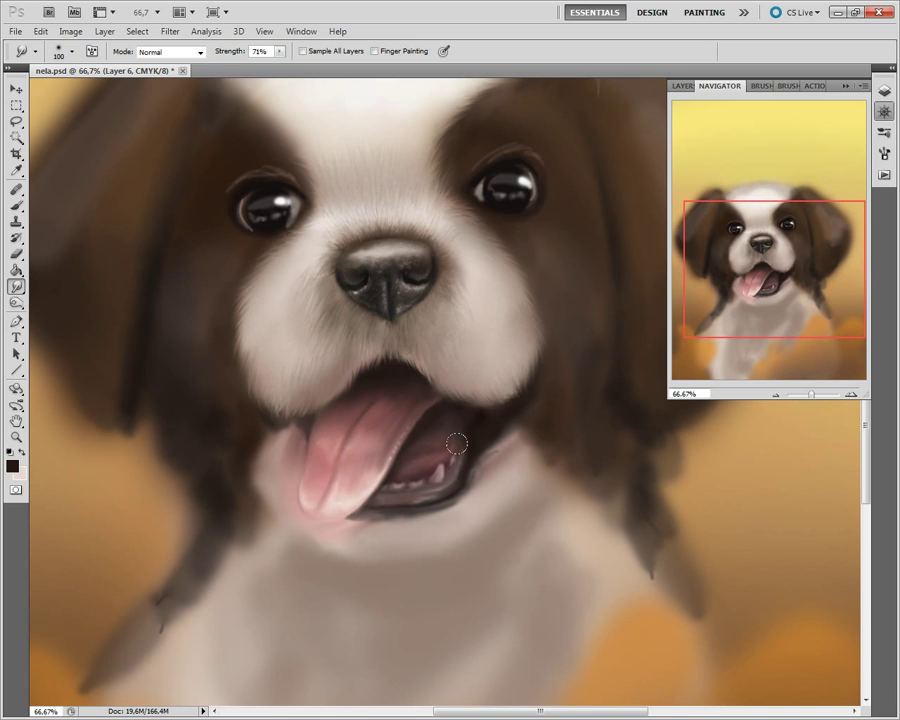
key("bracketleft")
key("bracketleft")
key("bracketleft")
- Set the foreground colour to a greyish brown with a slightly smaller brush
left_click(12, 465)
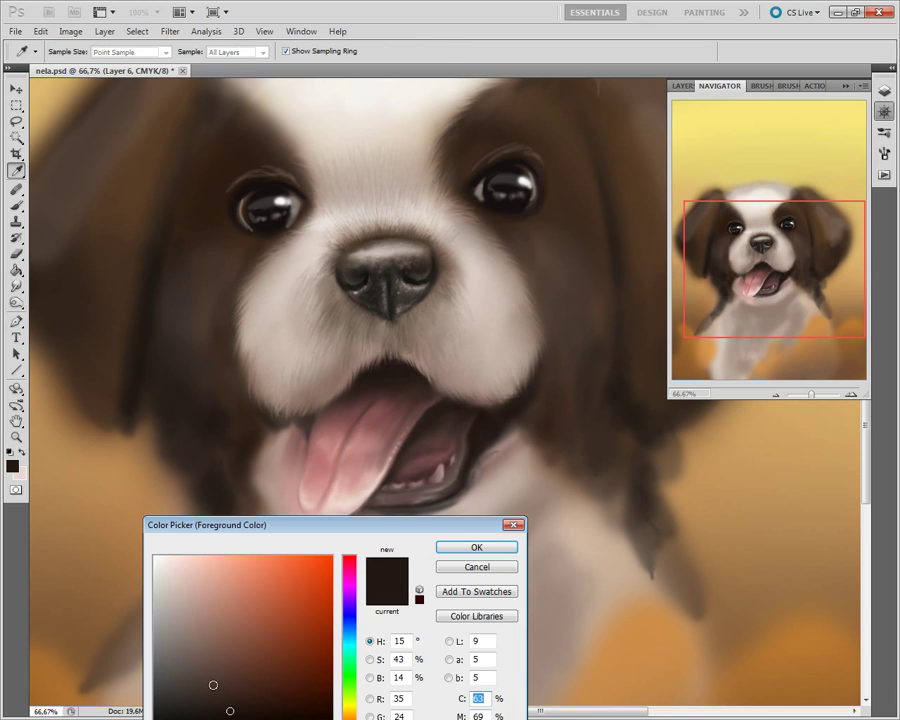
left_click(476, 542)
left_click(16, 205)
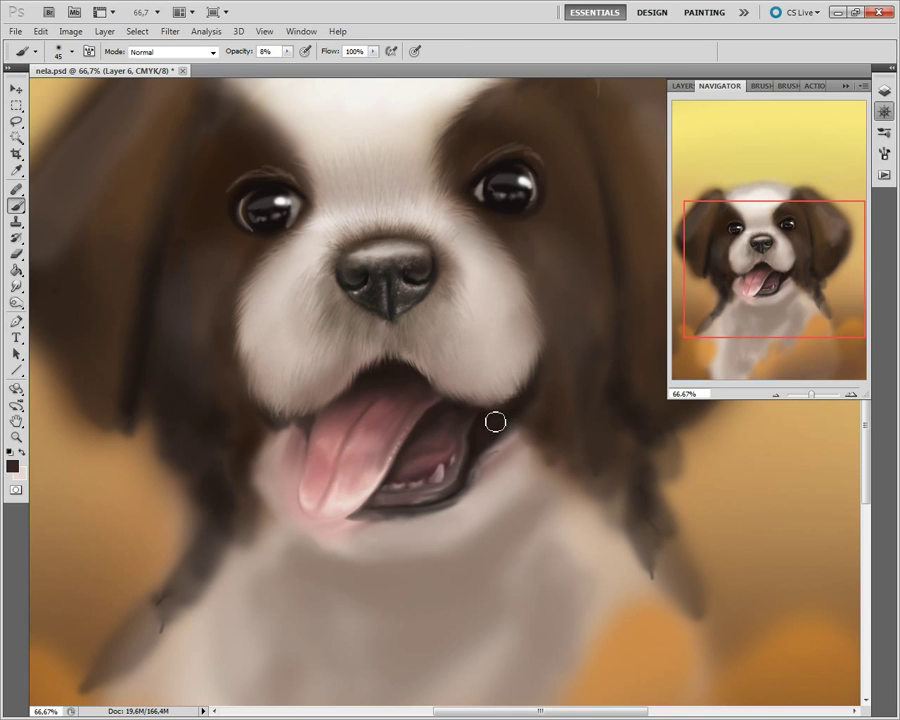
left_click(12, 465)
left_click(150, 481)
left_click(476, 542)
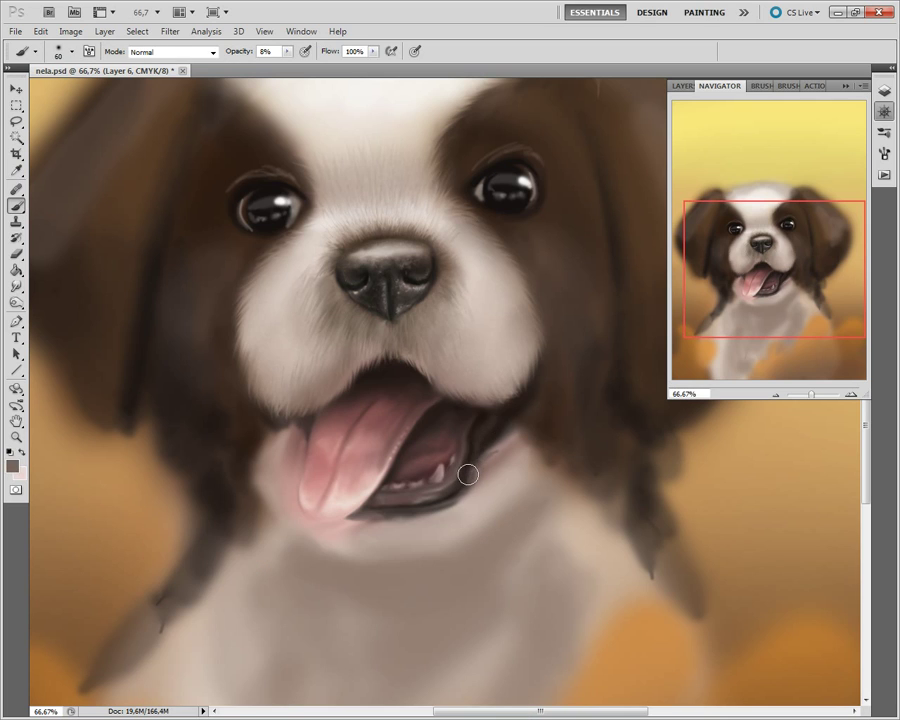
key("bracketleft")
- Lighten the mouth shadows with Dodge, then smudge them with a fine brush
key("o")
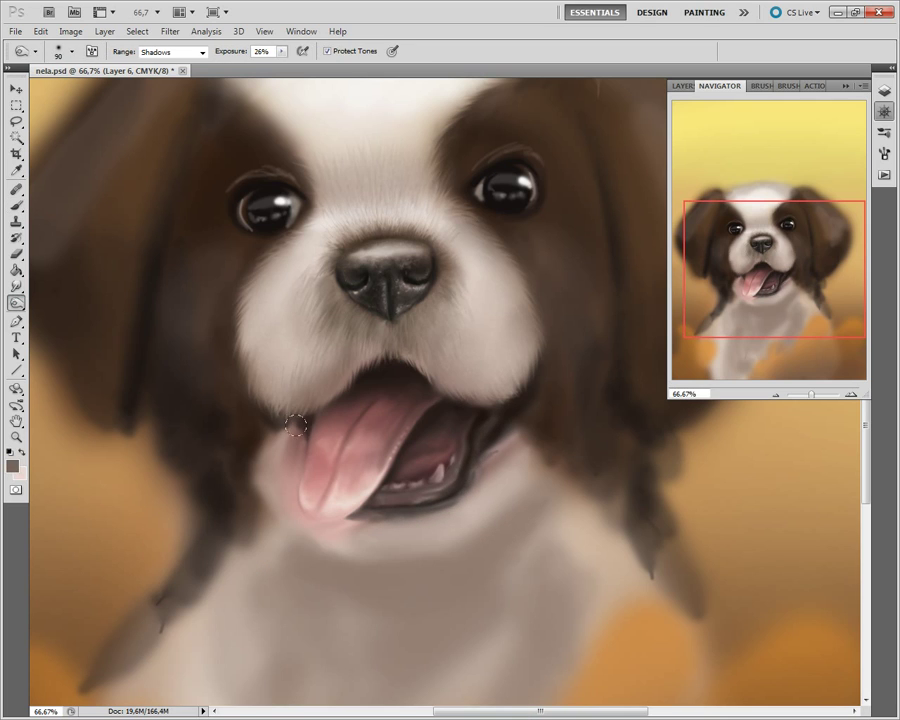
key("bracketright")
key("bracketright")
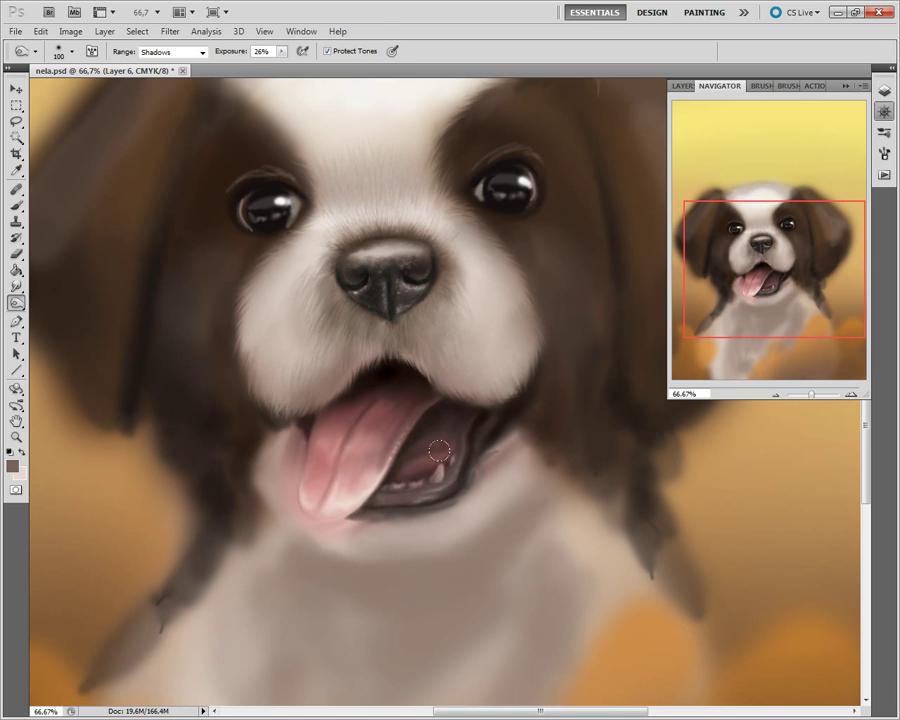
left_click(17, 286)
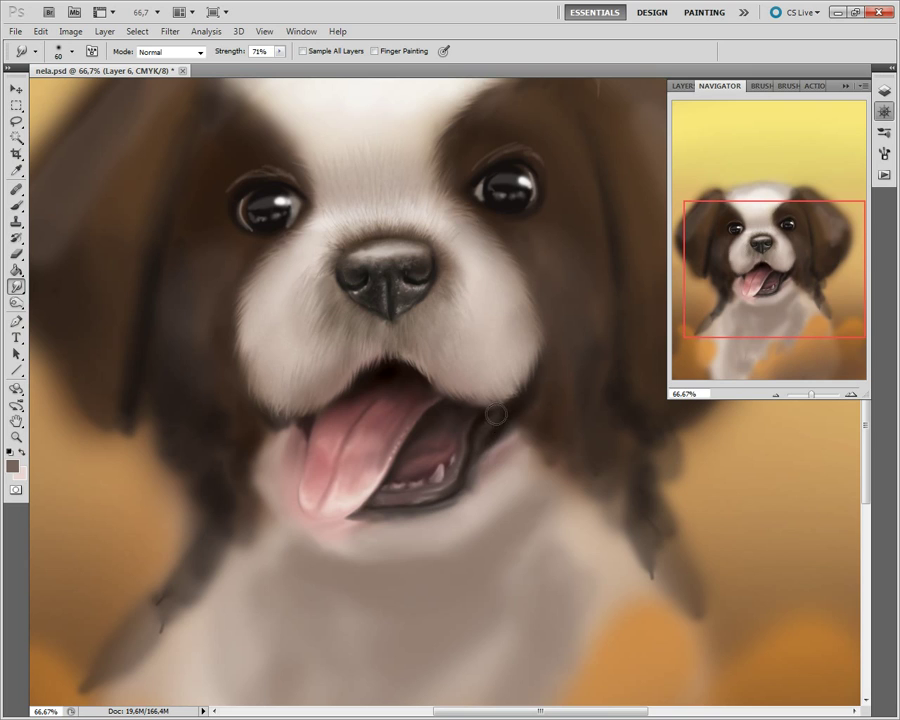
key("bracketleft")
key("bracketleft")
key("bracketleft")
- Paint a small light pink tooth in the puppy's mouth
key("b")
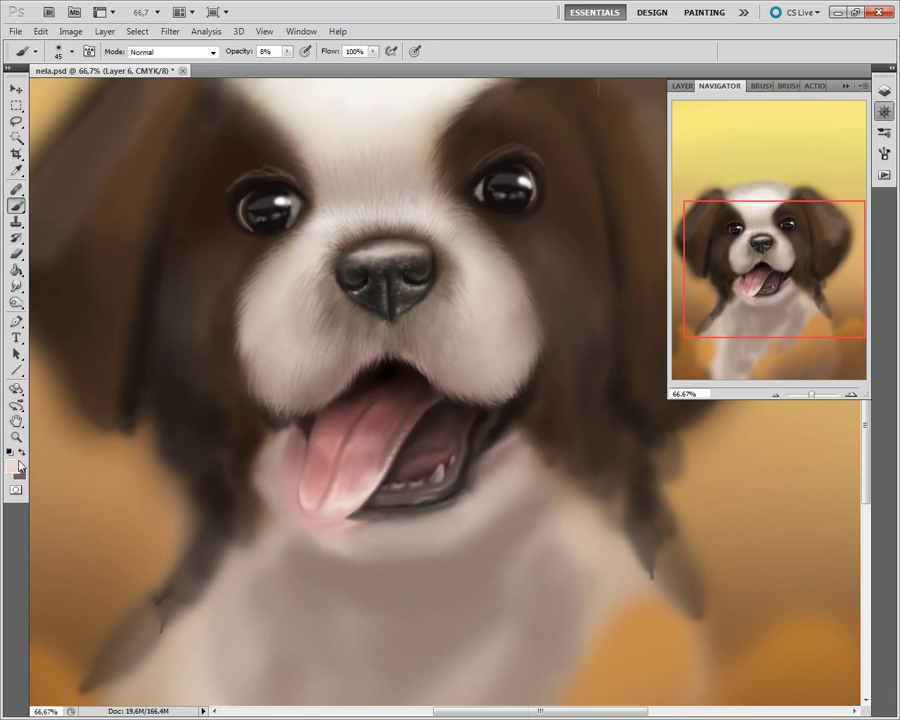
left_click(11, 466)
key("Return")
key("bracketleft")
key("bracketleft")
left_click_drag(445, 475, 451, 484)
key("r")
key("bracketright")
key("bracketright")
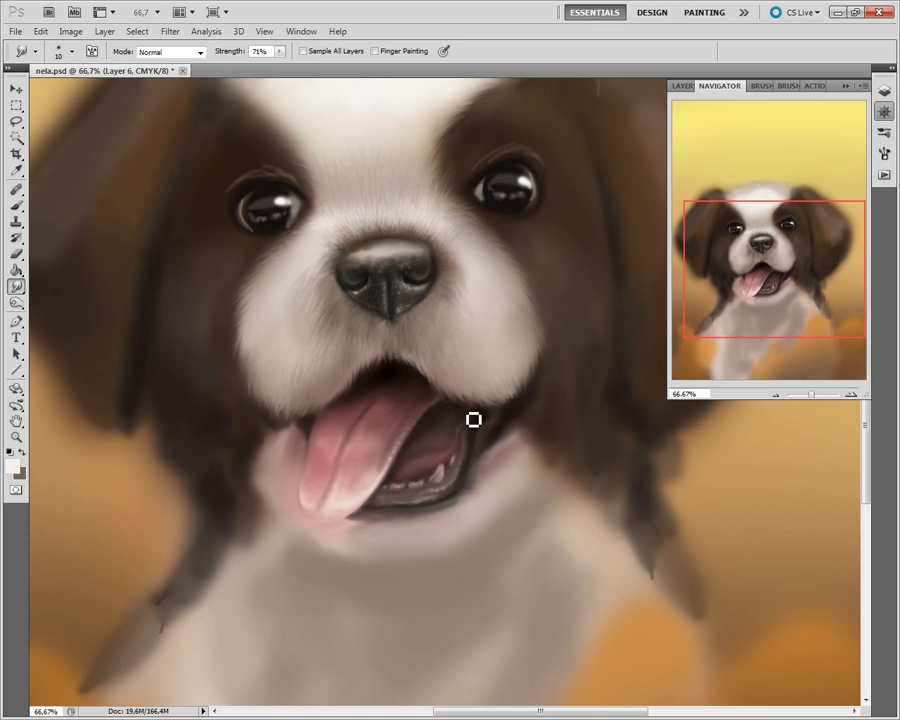
key("bracketright")
- Smudge the fur over the lip edge at the mouth corner
scroll(510, 464, "down", 2)
key("bracketleft")
key("bracketleft")
key("bracketleft")
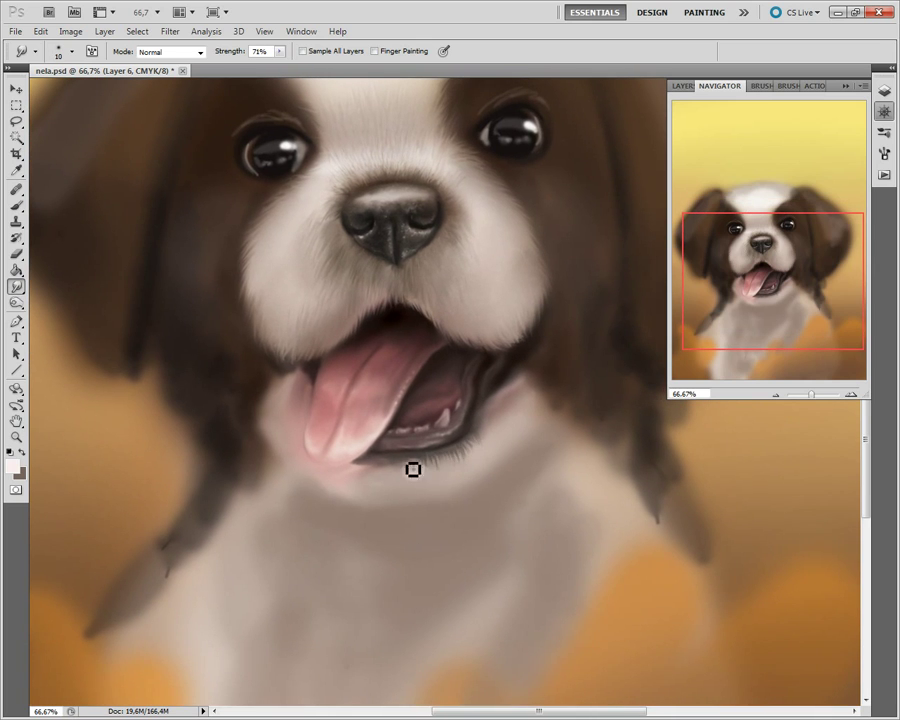
key("bracketright")
key("bracketright")
key("bracketright")
key("bracketright")
key("bracketright")
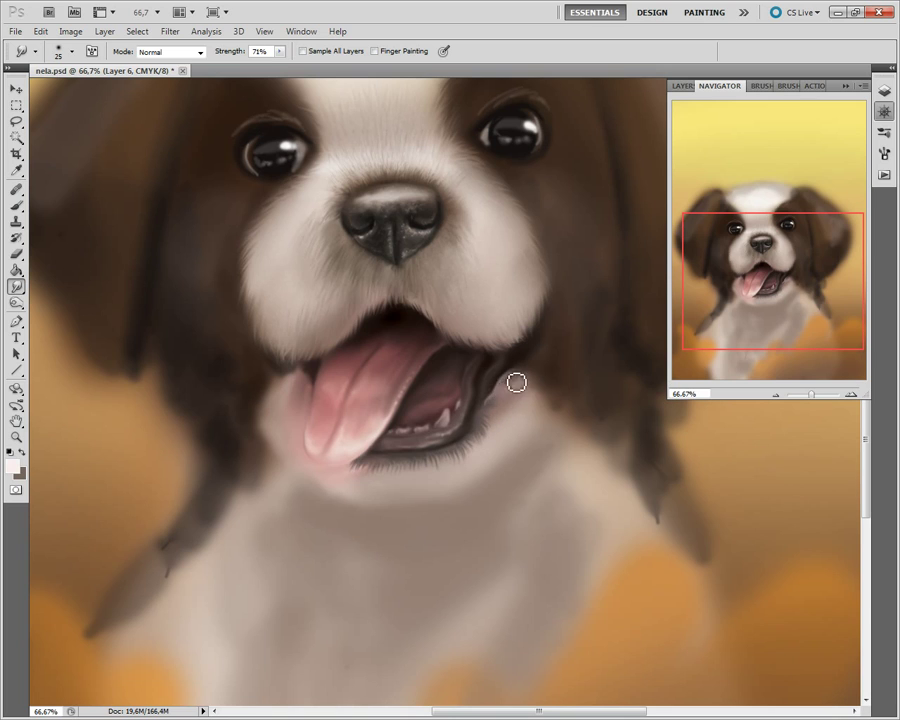
key("bracketleft")
left_click_drag(518, 404, 540, 398)
- Set the Brush to 41% opacity and sample a brownish grey from the fur
left_click(16, 204)
left_click(12, 465)
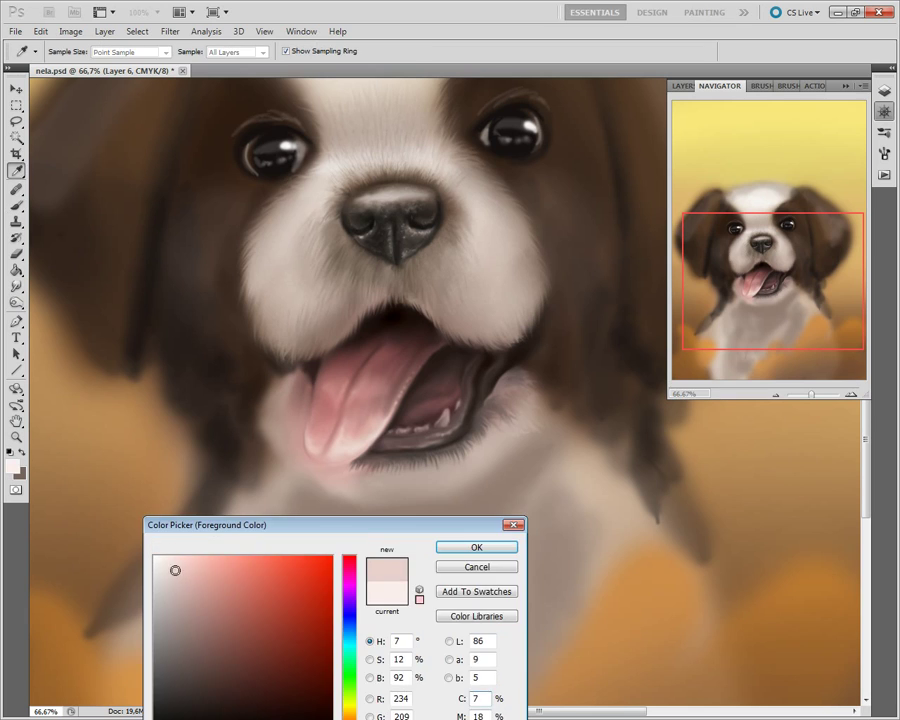
left_click(476, 547)
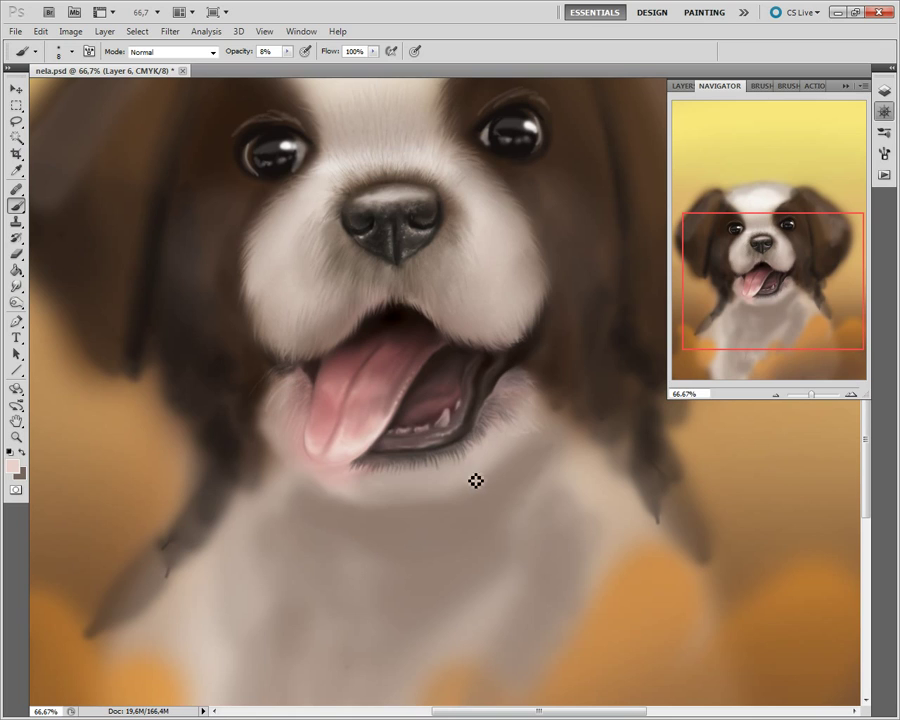
key("4")
key("1")
key("i")
left_click(345, 470)
key("Return")
key("b")
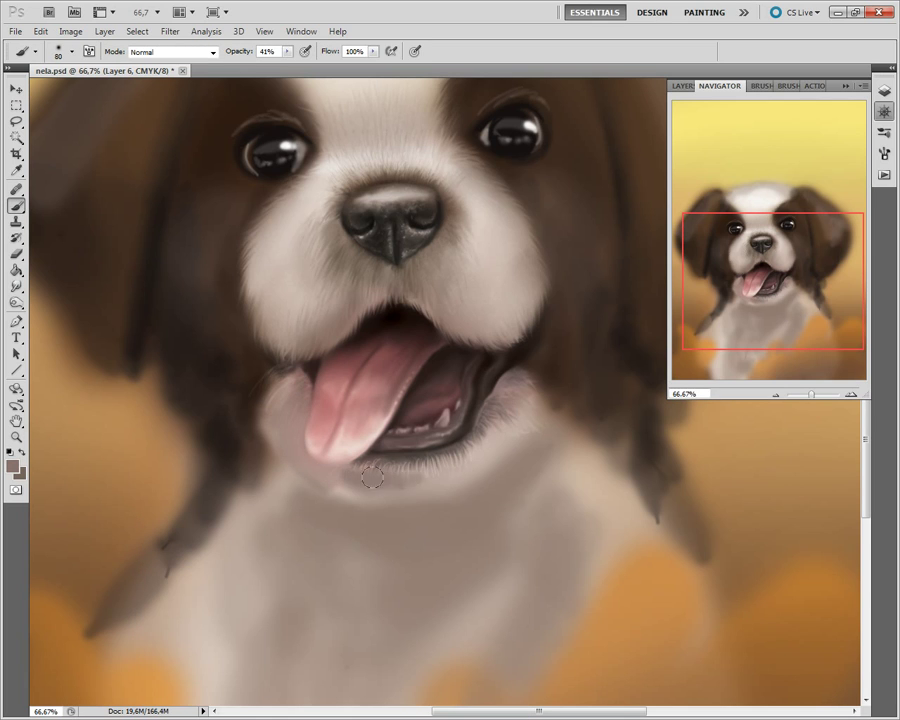
- Paint soft grey-brown shading under the lower lip and along the chin
mouse_move(395, 488)
left_mouse_down()
mouse_move(340, 467)
mouse_move(288, 426)
left_mouse_up()
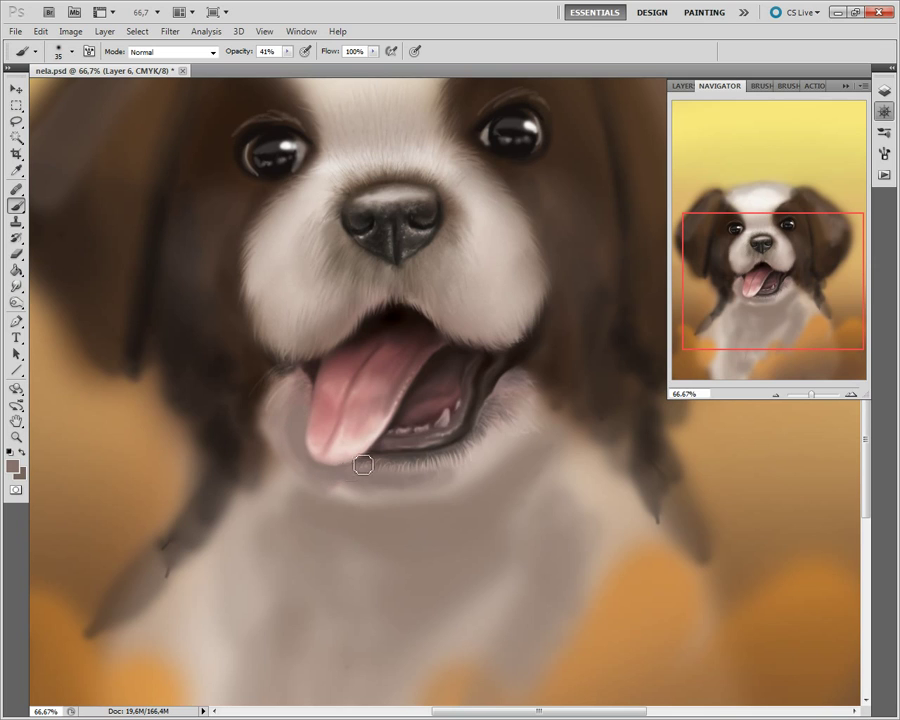
key("bracketright")
mouse_move(359, 505)
left_mouse_down()
mouse_move(450, 494)
mouse_move(518, 438)
left_mouse_up()
key("bracketright")
left_click_drag(347, 508, 274, 444)
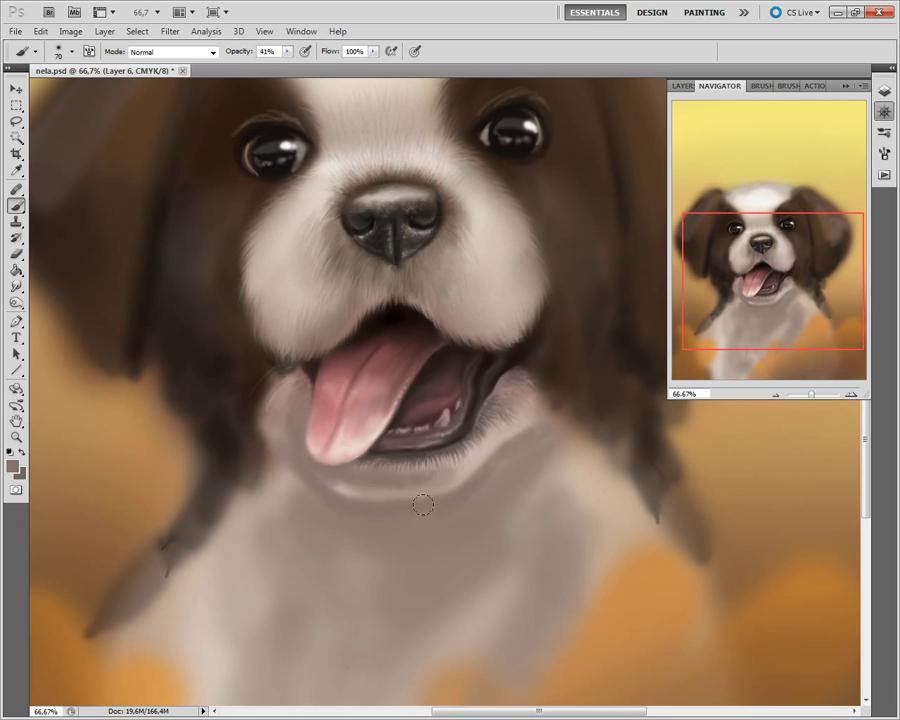
key("bracketright")
key("bracketright")
left_click_drag(258, 495, 270, 546)
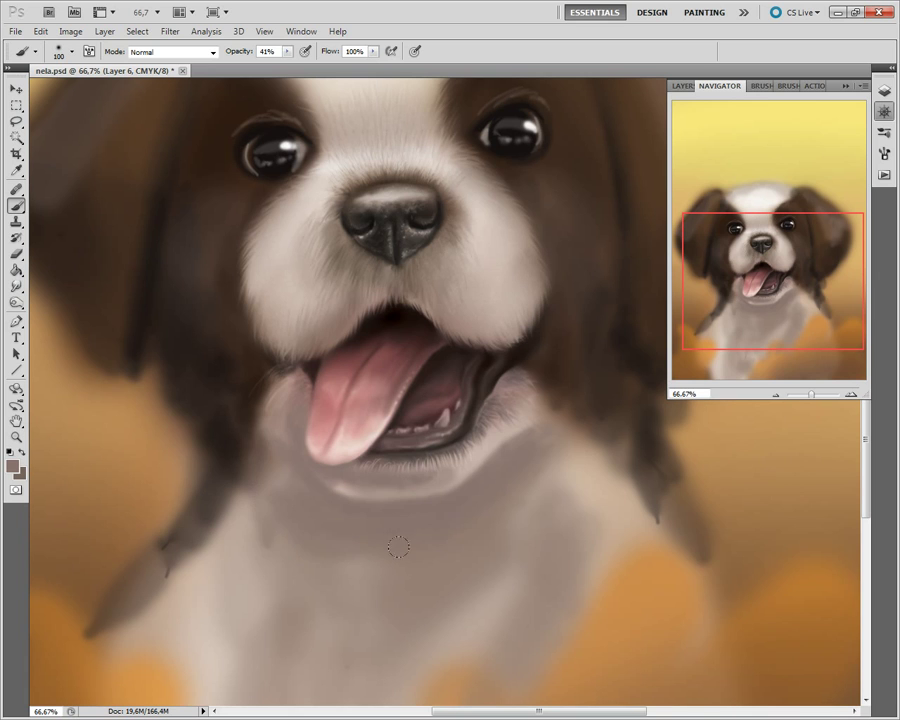
left_click(776, 396)
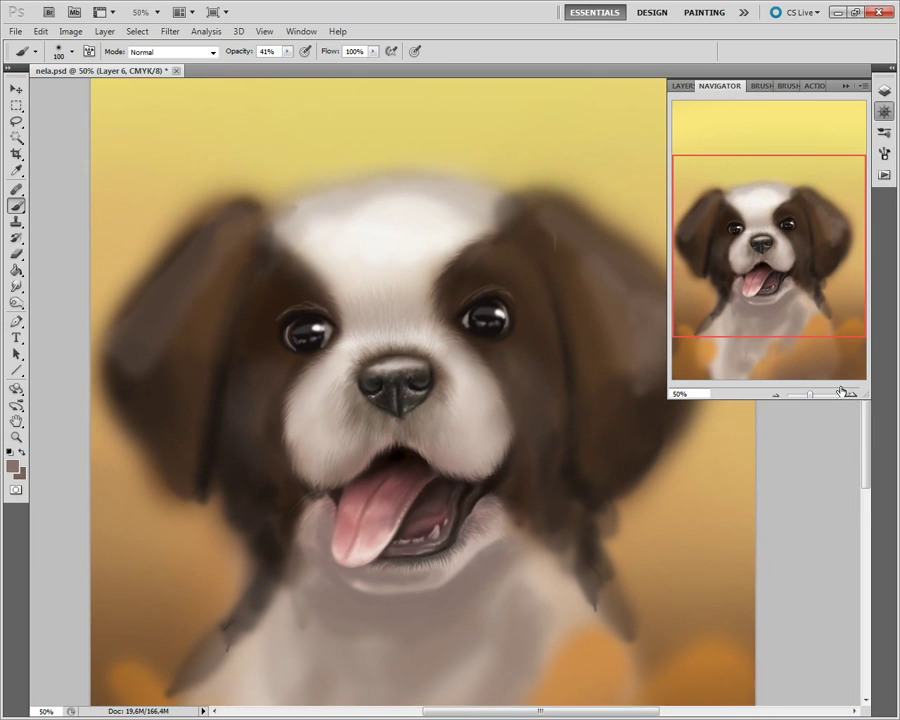
- Show the Layers panel, add a new empty layer, then reselect Layer 6
key("F7")
key("ctrl+shift+alt+n")
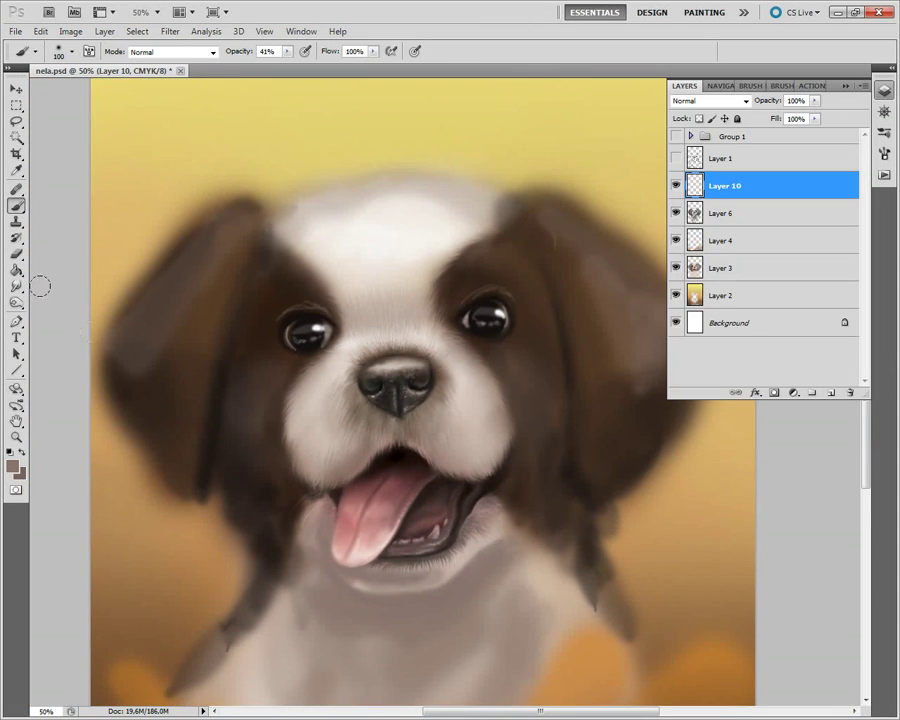
key("alt+bracketleft")
key("r")
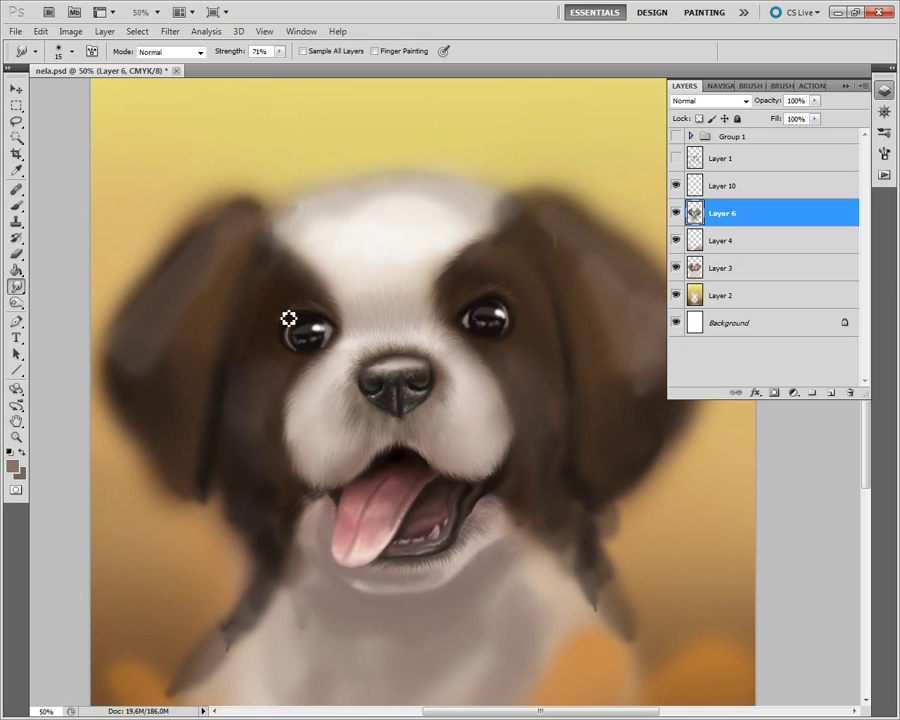
key("bracketright")
key("bracketright")
key("bracketright")
key("bracketleft")
key("bracketright")
key("bracketright")
- Lasso the right eye, copy it to a new layer and move it left
key("l")
mouse_move(456, 294)
left_mouse_down()
mouse_move(541, 304)
mouse_move(458, 296)
left_mouse_up()
key("ctrl+shift+j")
key("v")
left_click_drag(477, 342, 303, 320)
- Flip the eye copy horizontally, warp it, and place it over the left eye
left_click(40, 31)
left_click(251, 450)
left_click(40, 31)
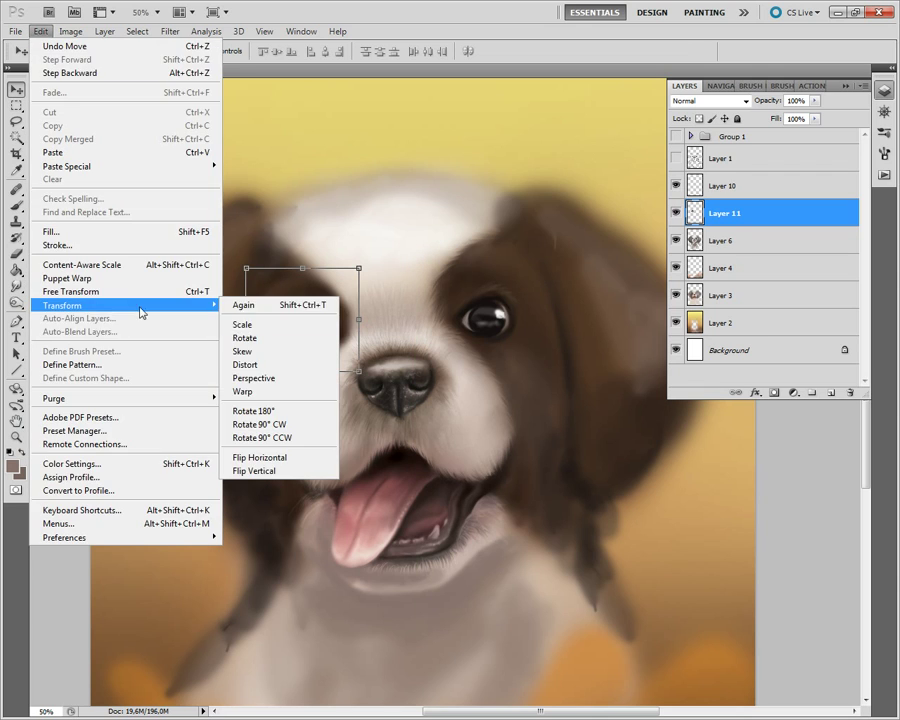
left_click(242, 391)
key("Return")
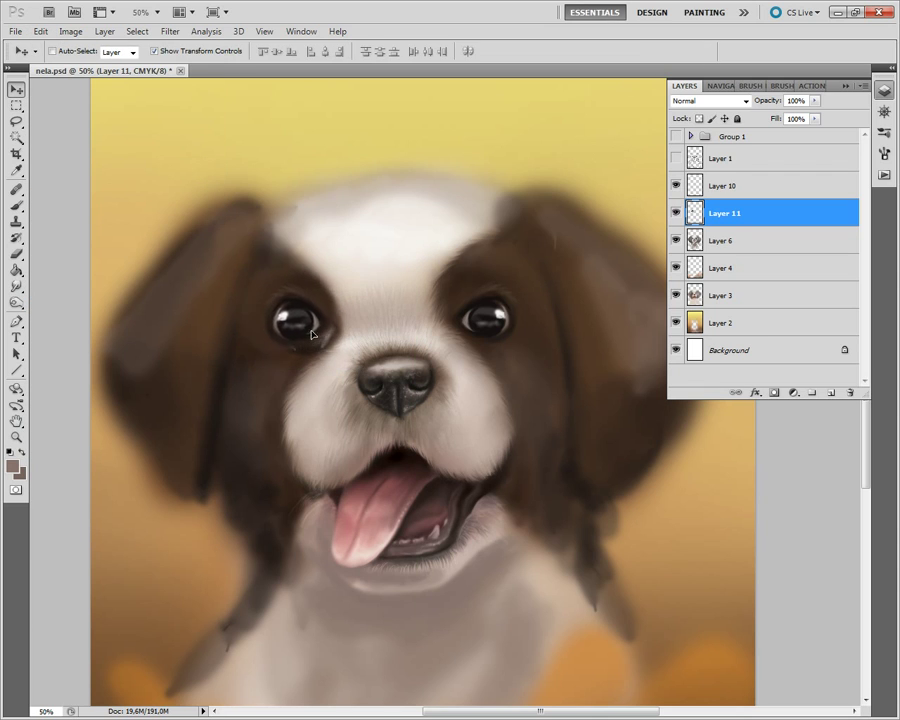
left_click_drag(312, 334, 319, 341)
- Clean the eye copy's edges and merge it down into Layer 6
key("b")
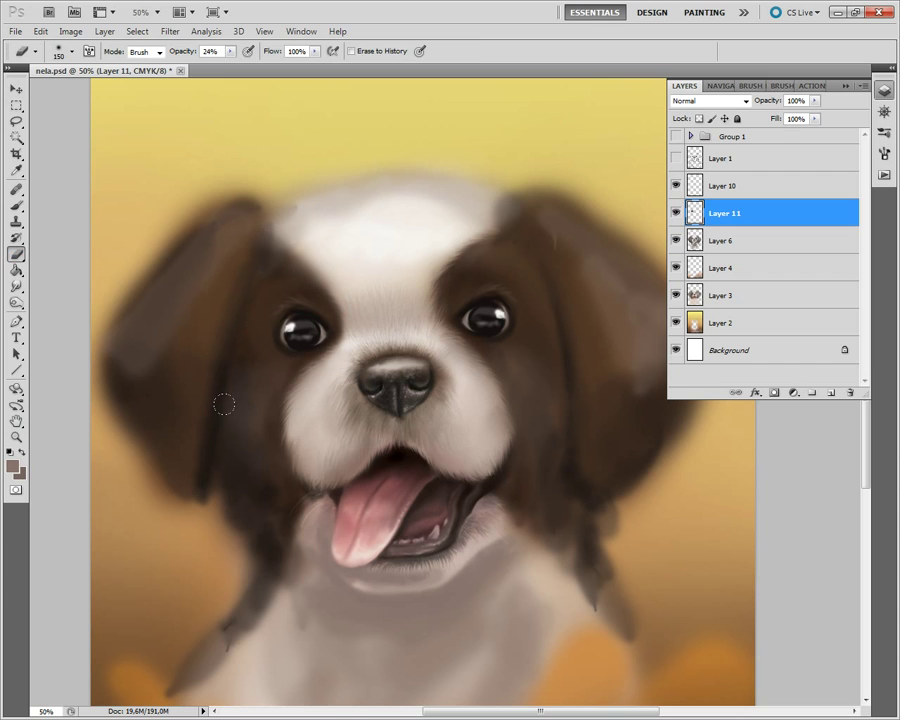
left_click(17, 88)
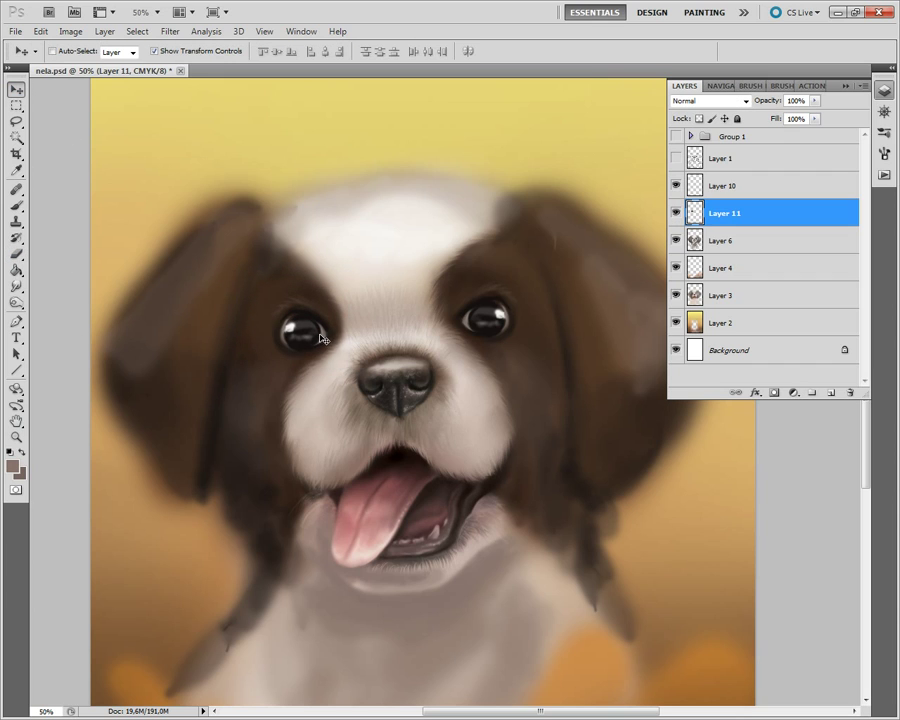
key("ctrl+e")
left_click(17, 287)
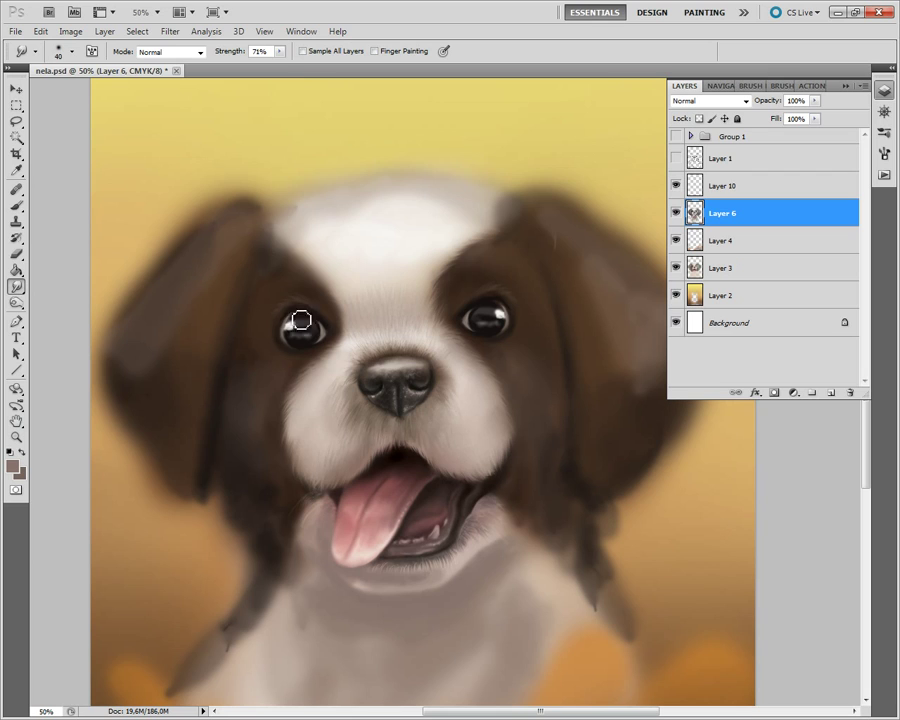
- Sample a dark brown from the eye and blend it with brush and smudge strokes
key("bracketright")
left_click(16, 205)
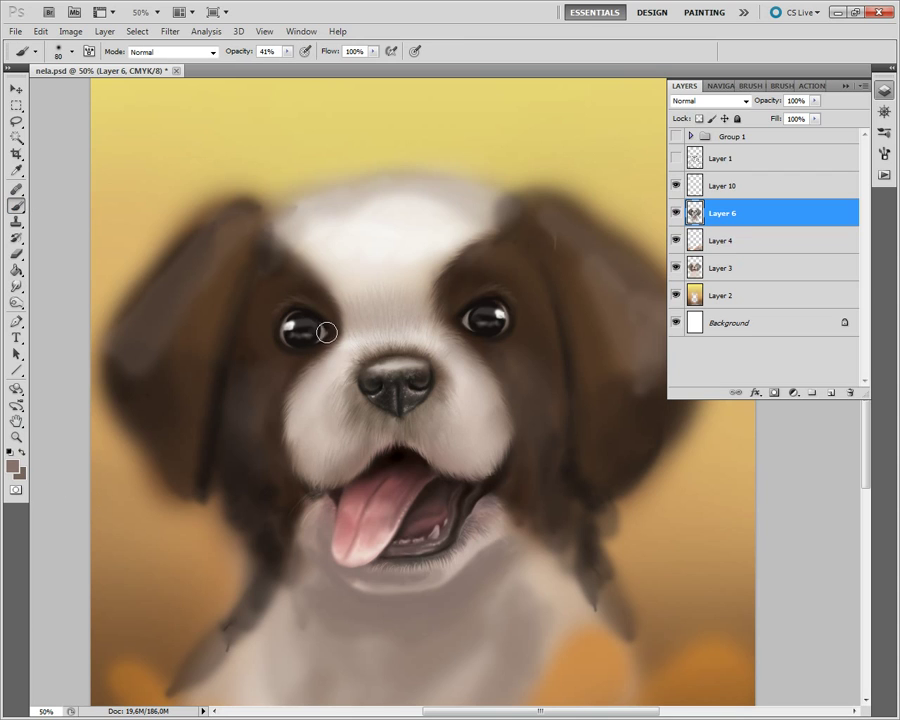
left_click(456, 311, "alt")
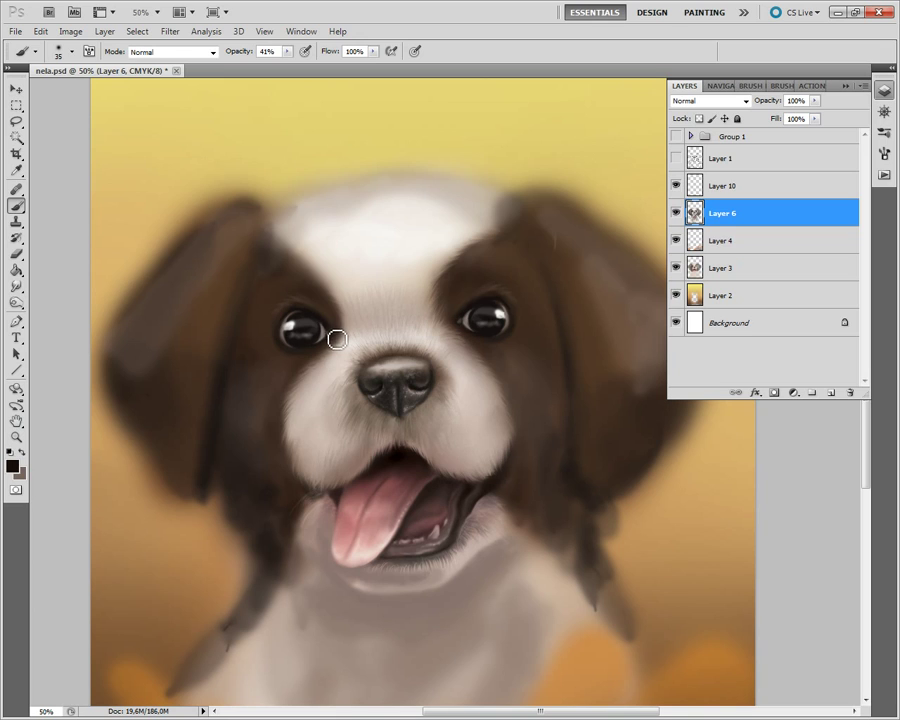
key("r")
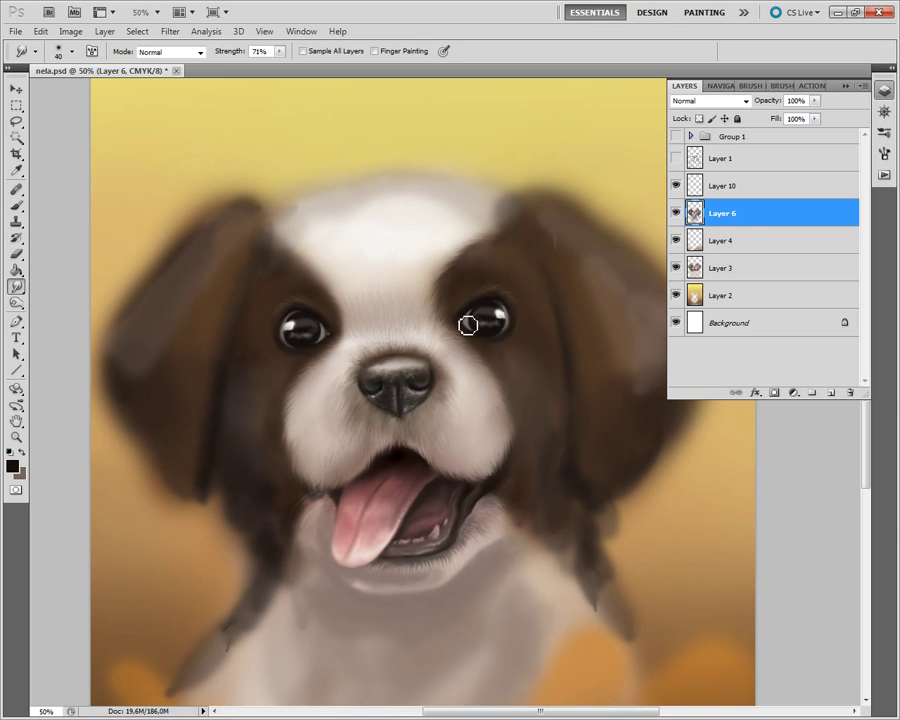
key("b")
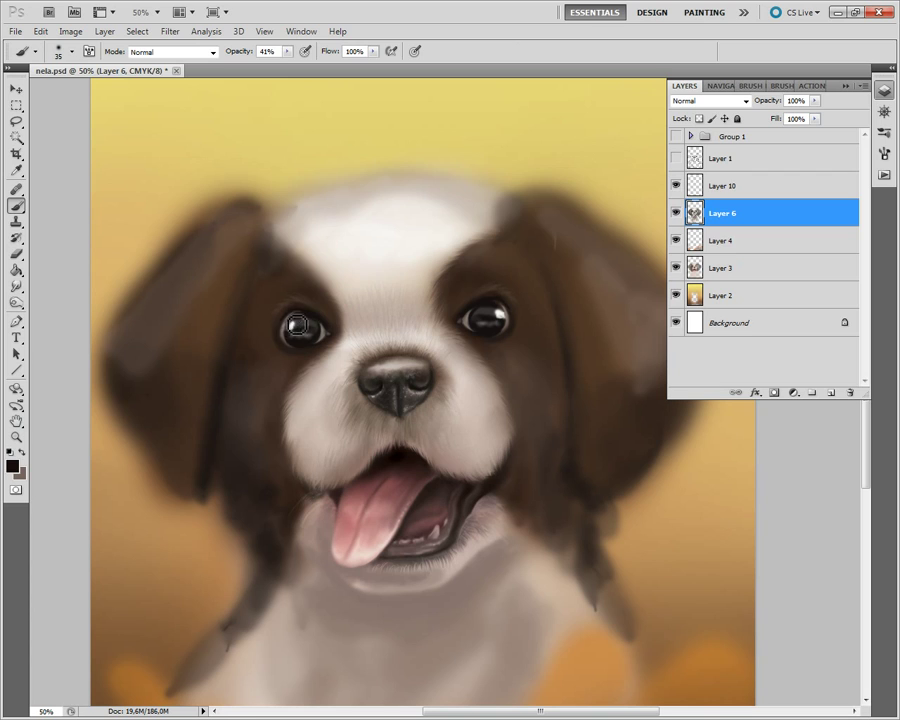
key("r")
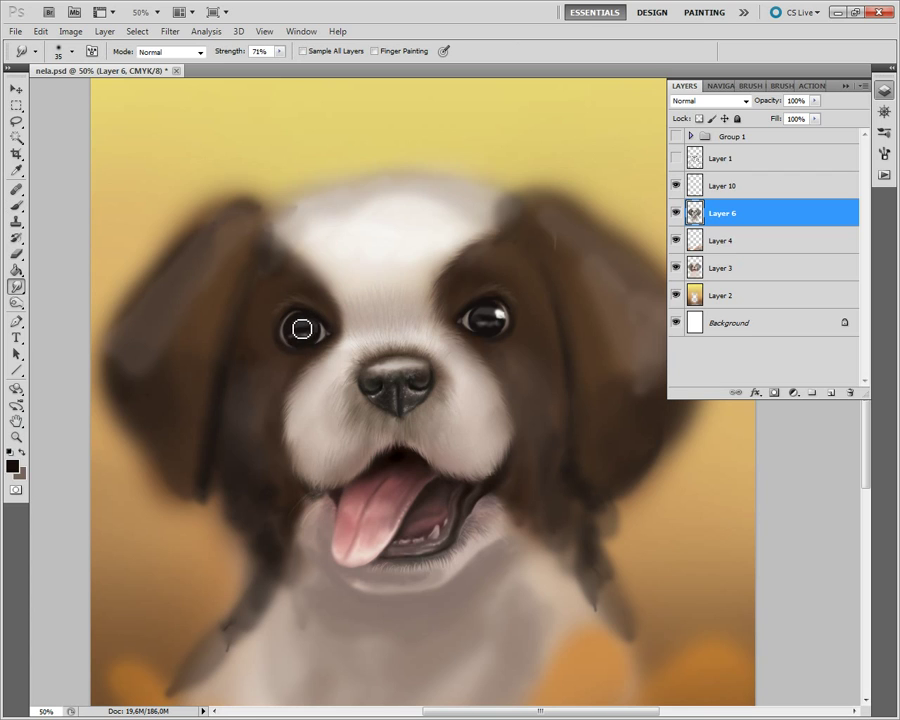
- Set the foreground to white and touch up the eye highlights with a small brush
left_click(12, 466)
left_click(153, 549)
left_click(466, 543)
key("b")
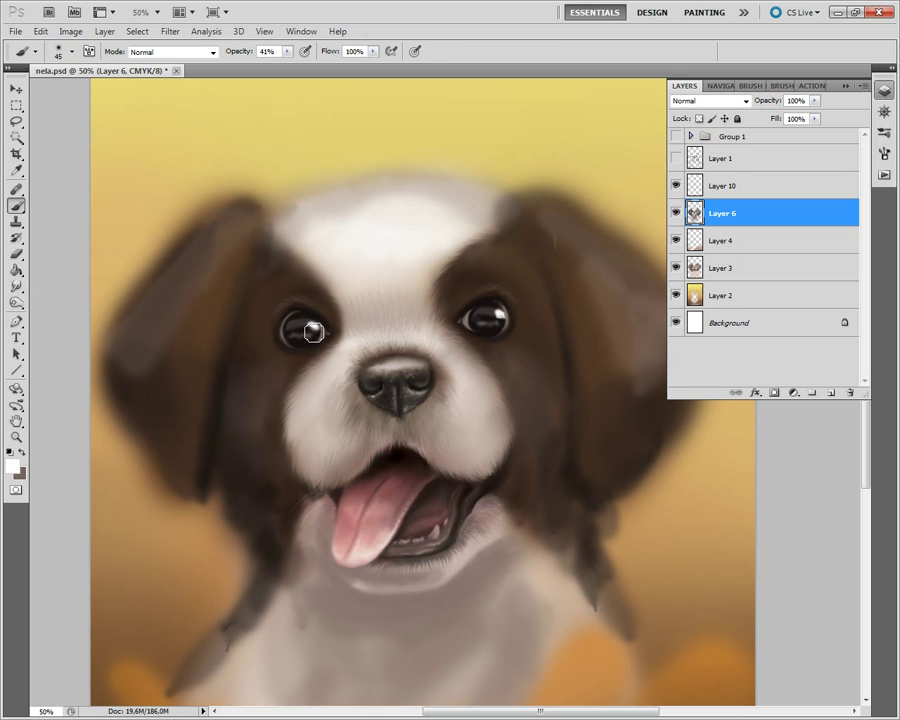
key("bracketleft")
key("bracketleft")
key("bracketleft")
key("r")
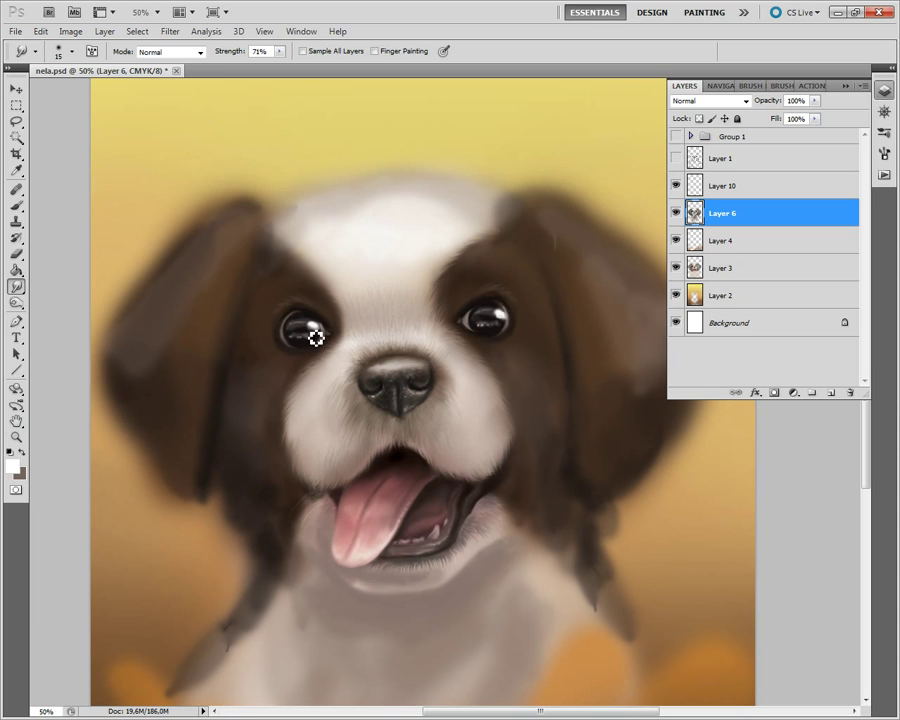
key("bracketright")
- Merge the extra layer down into Layer 6 and make brown the painting colour
left_click(787, 184)
key("ctrl+e")
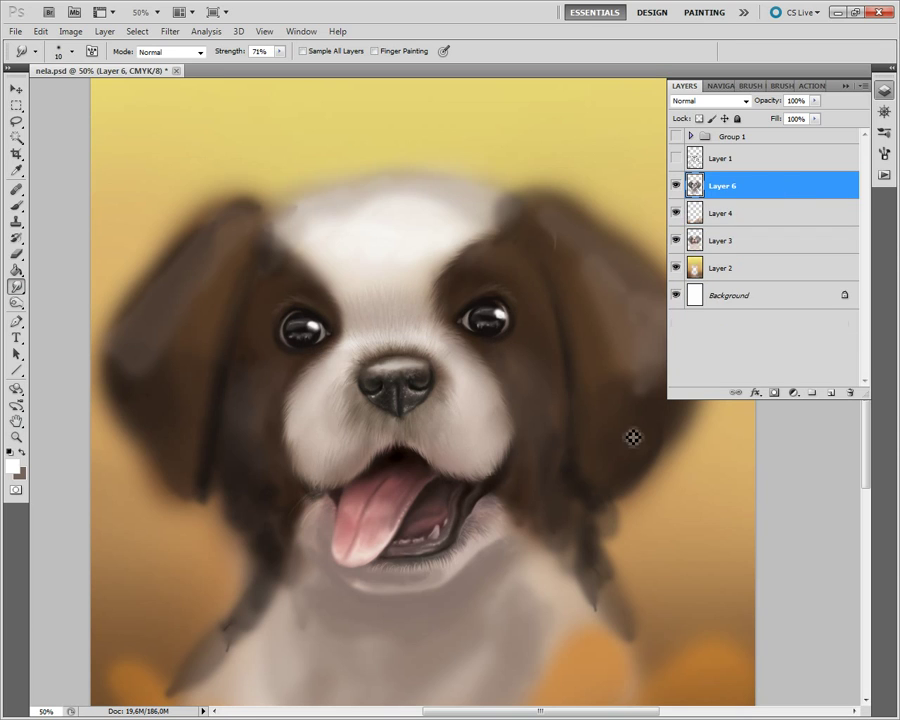
key("x")
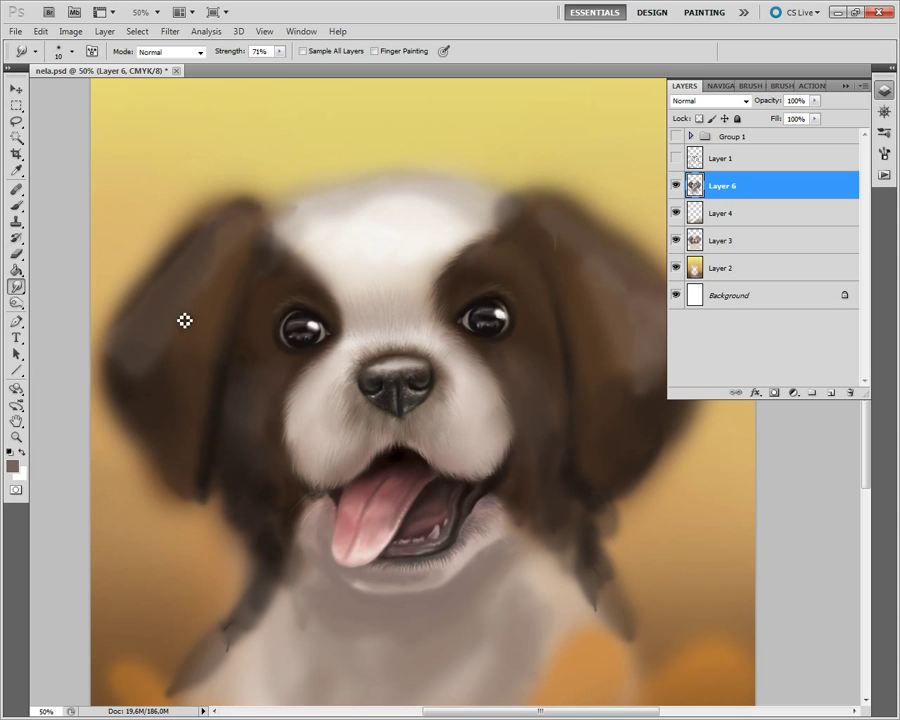
key("b")
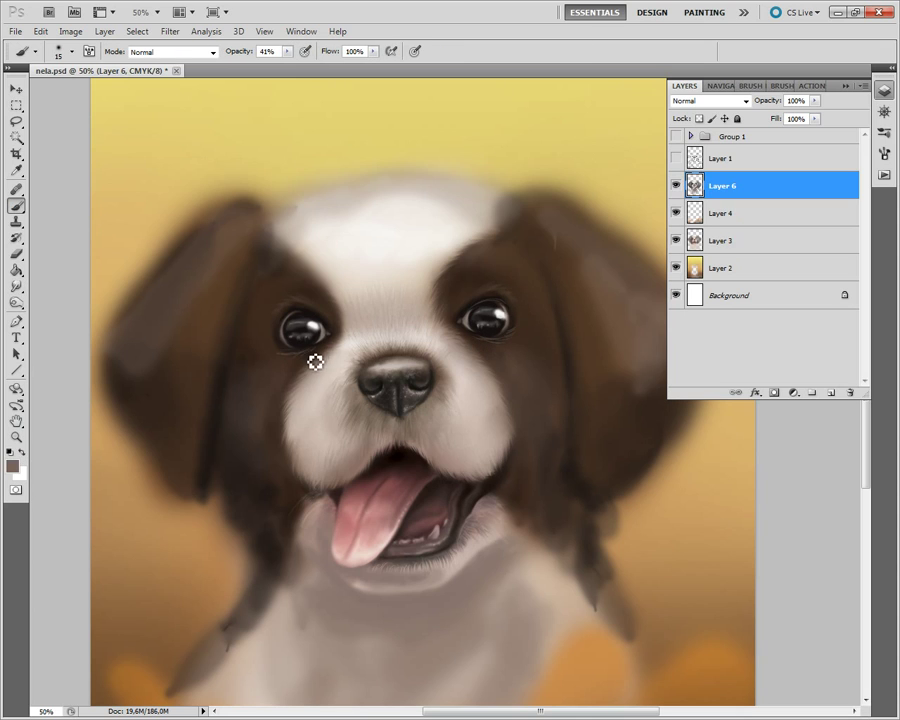
- Choose a darker painting colour and enlarge the brush slightly
left_click(12, 466)
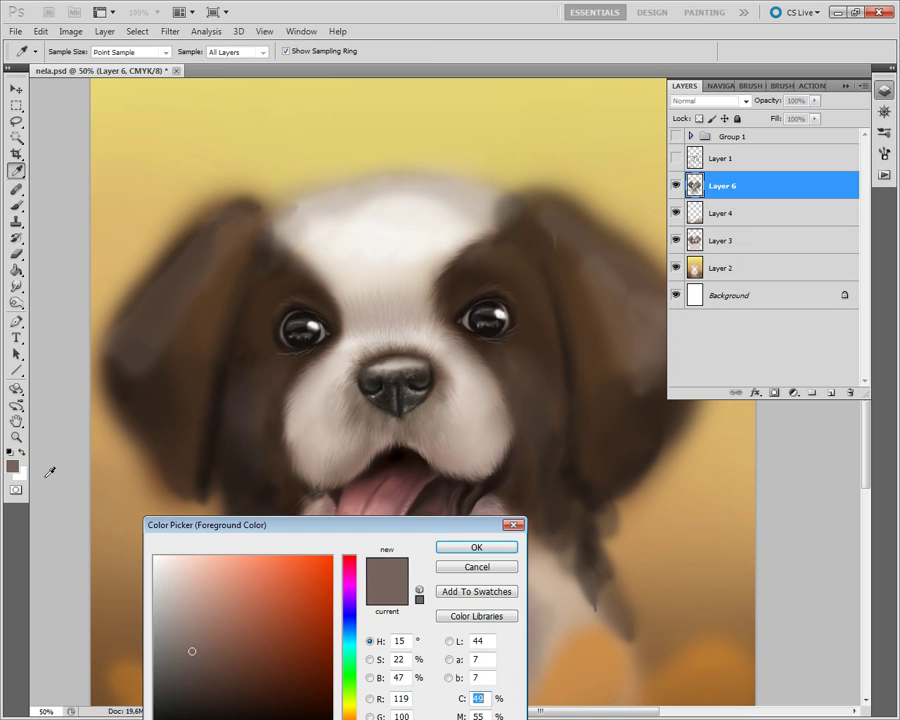
left_click(208, 704)
left_click_drag(340, 512, 340, 410)
left_click(472, 434)
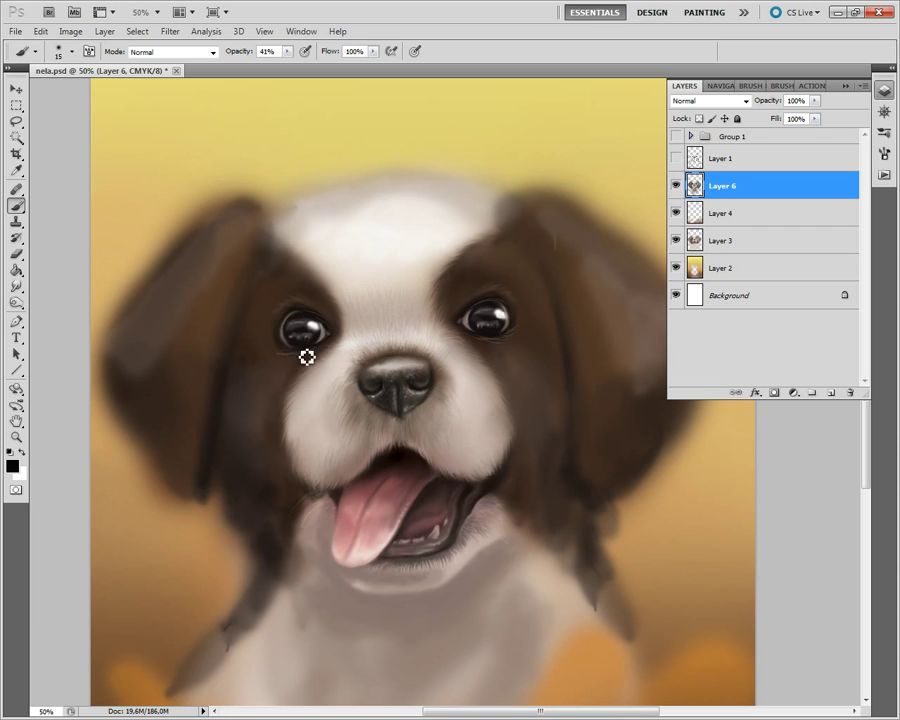
key("bracketright")
- Smudge the left eye's lower rim and smear the right eye's highlight outward
left_click(16, 286)
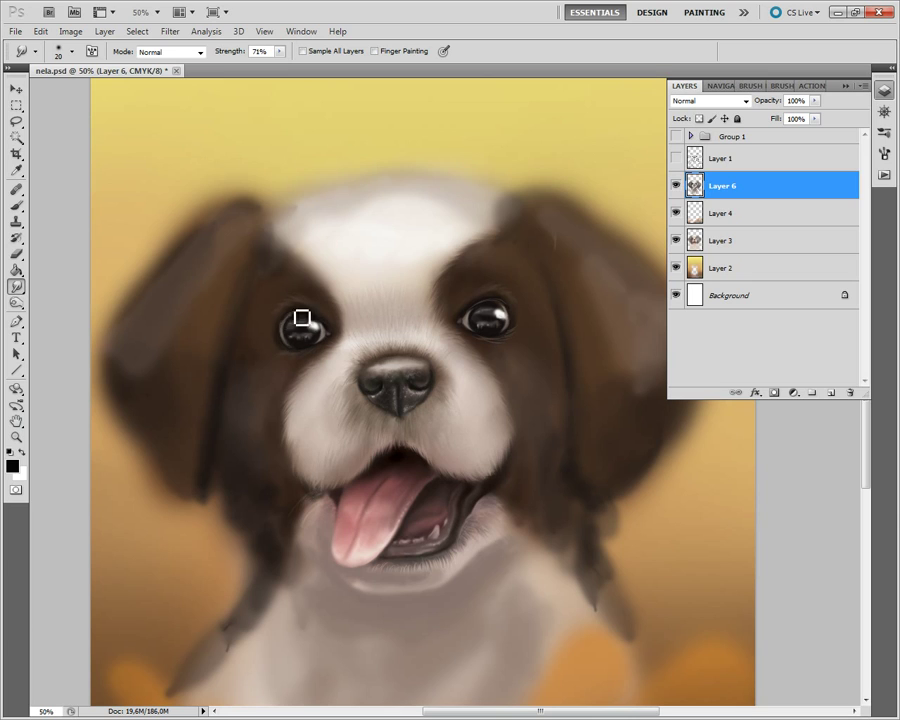
key("bracketleft")
left_click_drag(294, 349, 315, 354)
key("o")
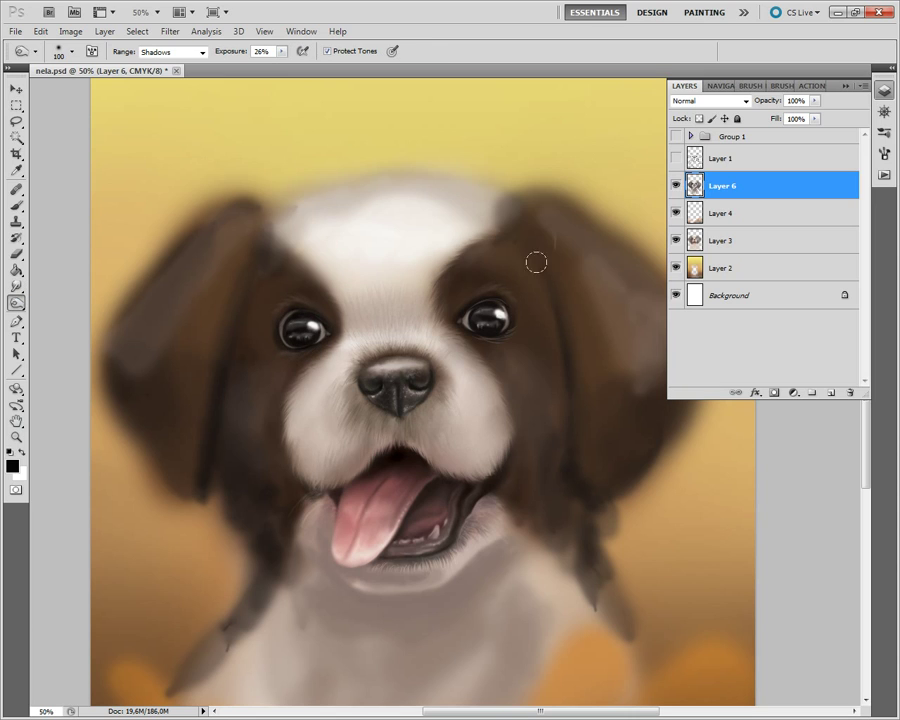
key("r")
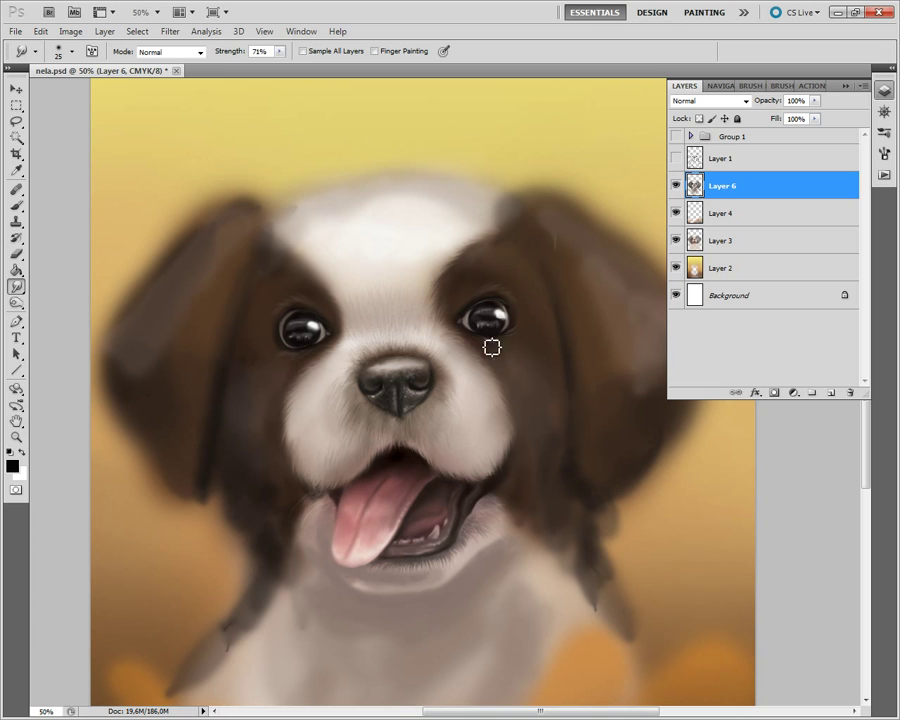
left_click_drag(494, 314, 513, 308)
- Paint fine dark hair strands beside the right eye and smudge them at higher strength
key("b")
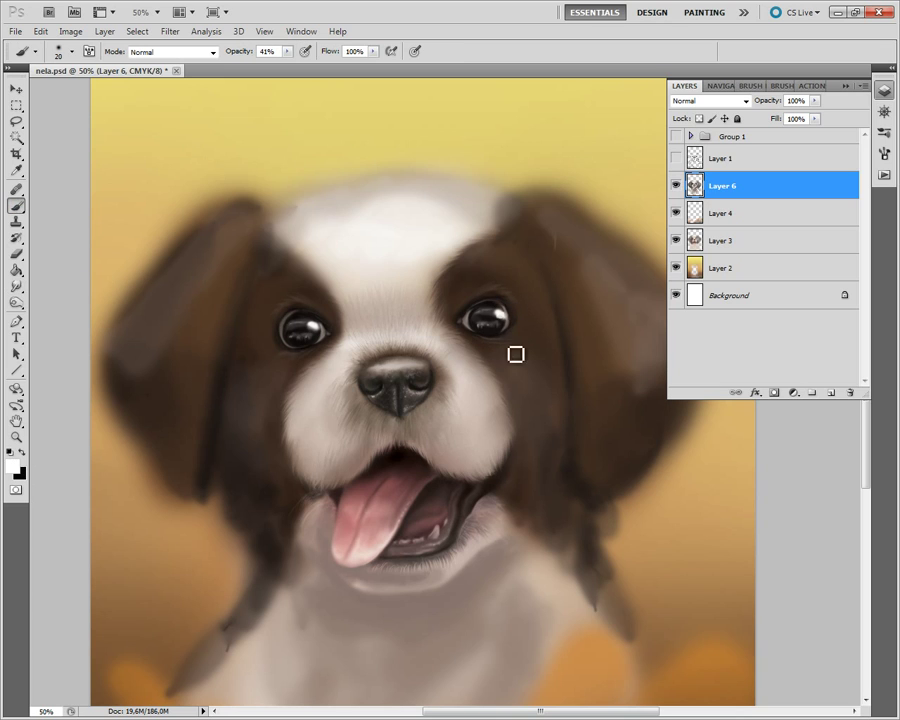
key("x")
key("x")
key("bracketright")
key("bracketright")
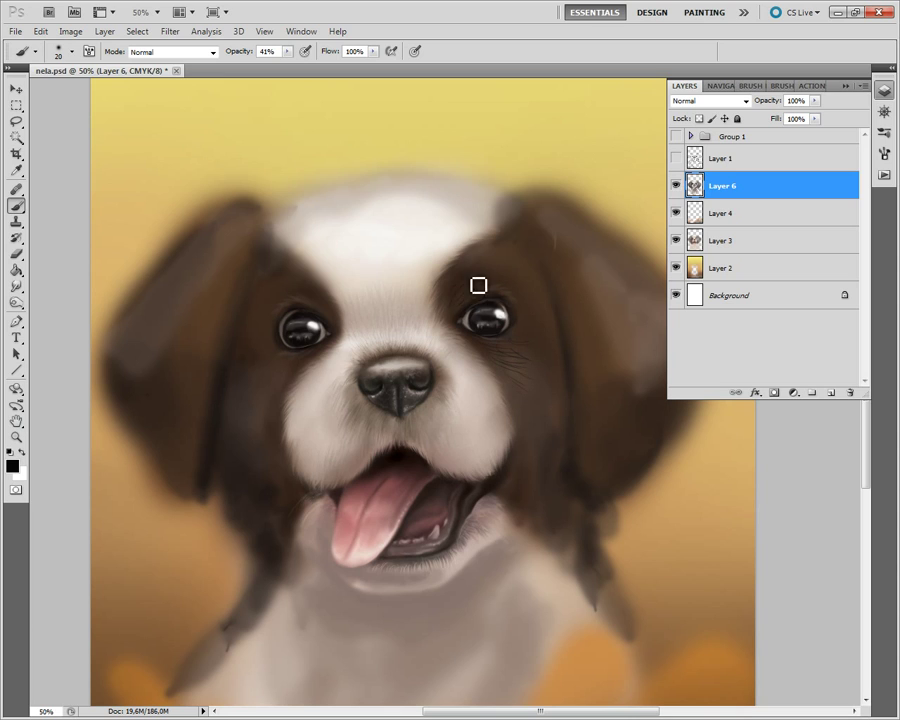
key("bracketleft")
left_click_drag(550, 318, 566, 327)
key("r")
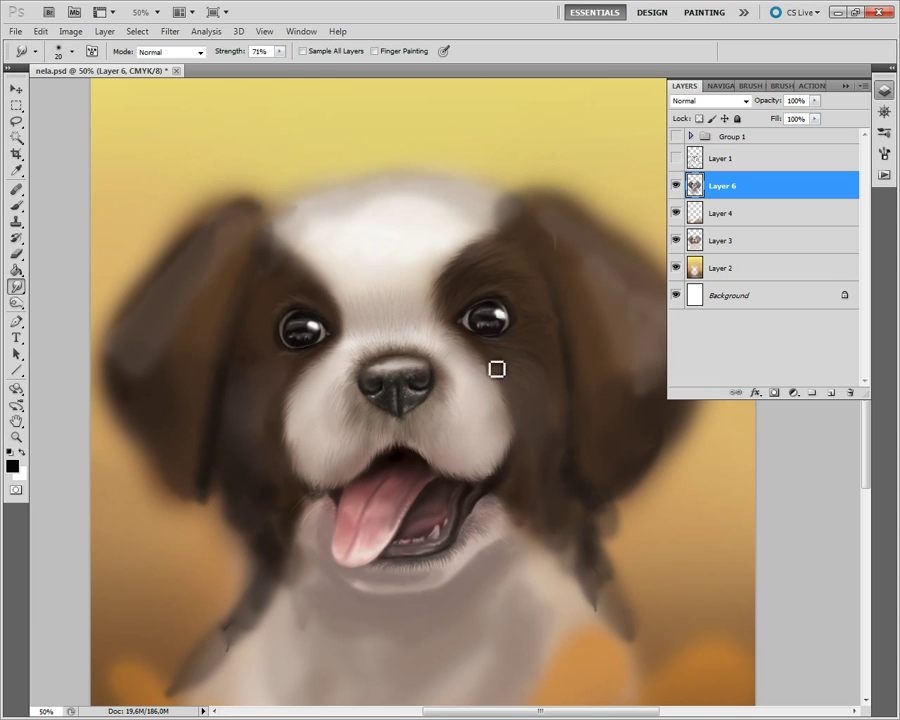
key("bracketleft")
left_click_drag(282, 51, 303, 66)
- Add a new empty layer above Layer 6 with a white brush ready
key("ctrl+shift+alt+n")
key("b")
key("x")
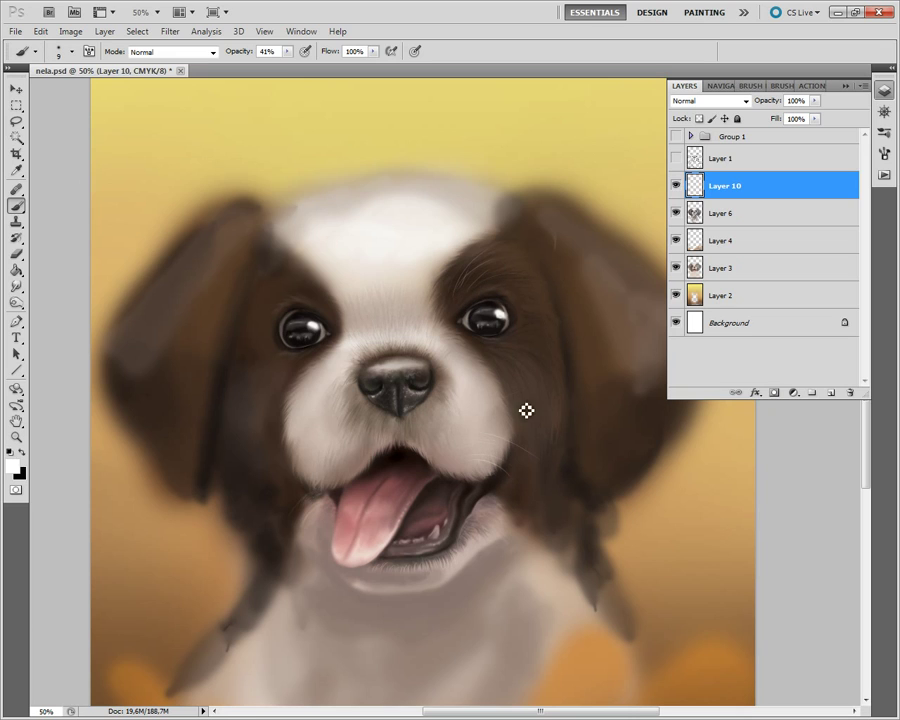
- Paint a thin white whisker on the cheek, then return to Layer 6
left_click_drag(517, 436, 498, 418)
left_click(695, 208)
key("r")
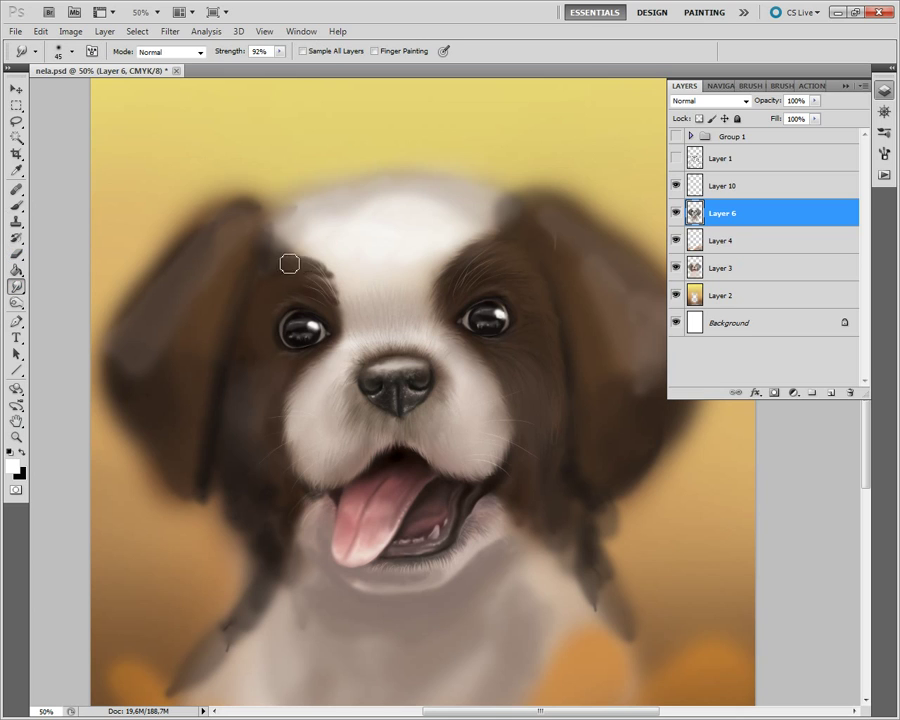
- With a small, lower-strength Smudge brush, pull fine fur strands from the right brown patch
key("bracketleft")
key("bracketleft")
key("bracketleft")
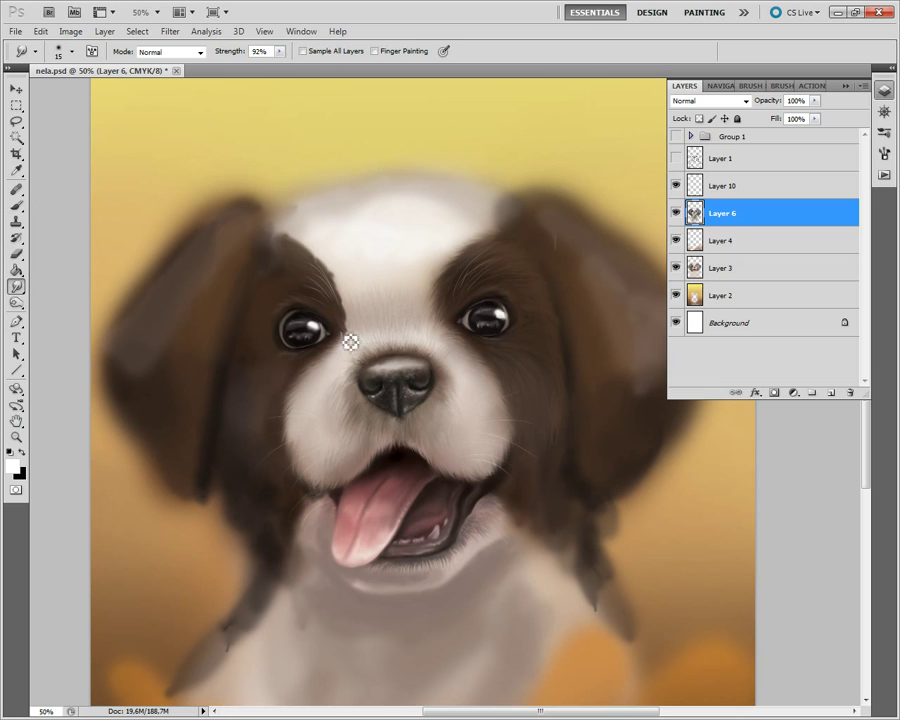
key("6")
key("7")
key("bracketleft")
key("bracketright")
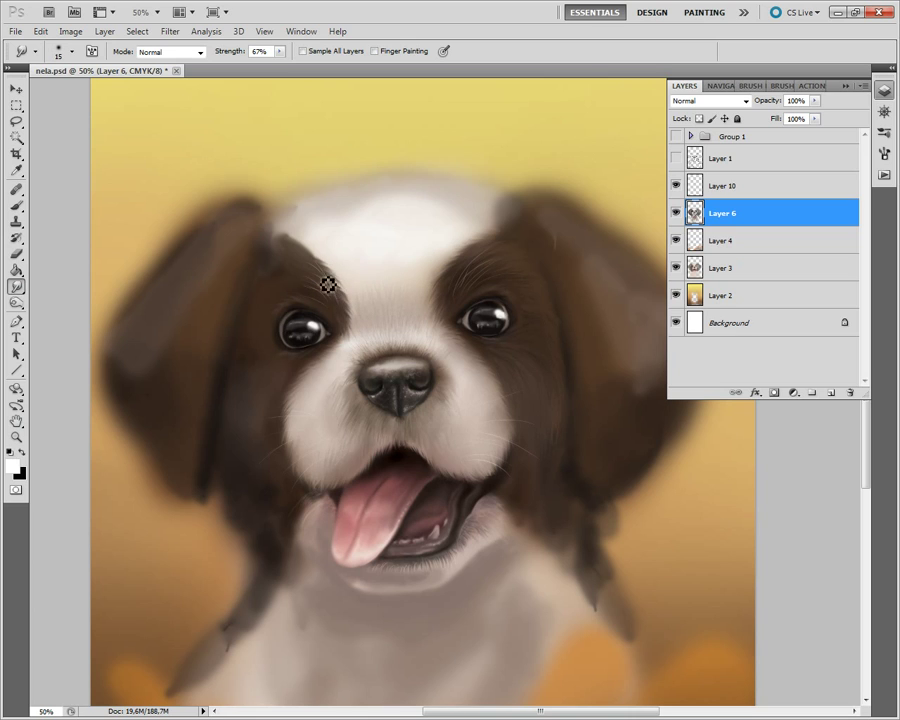
key("bracketleft")
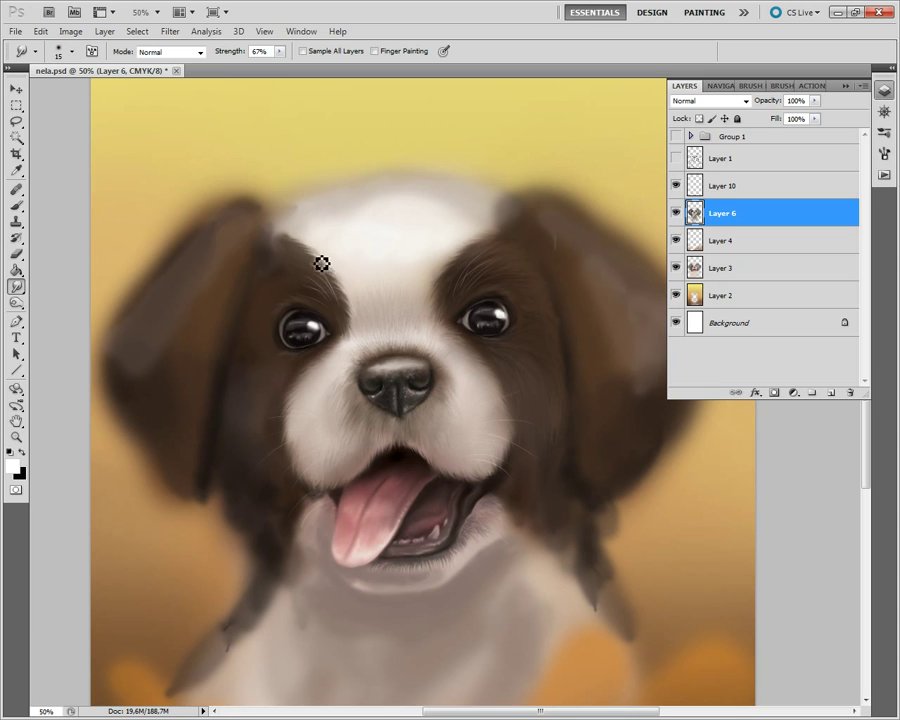
key("bracketright")
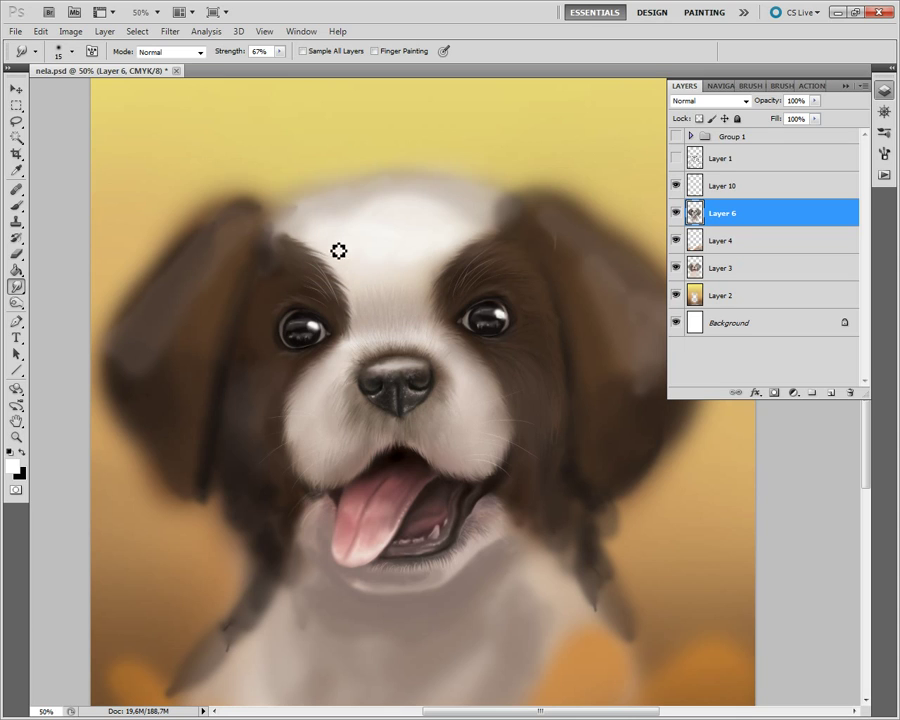
left_click_drag(468, 266, 478, 246)
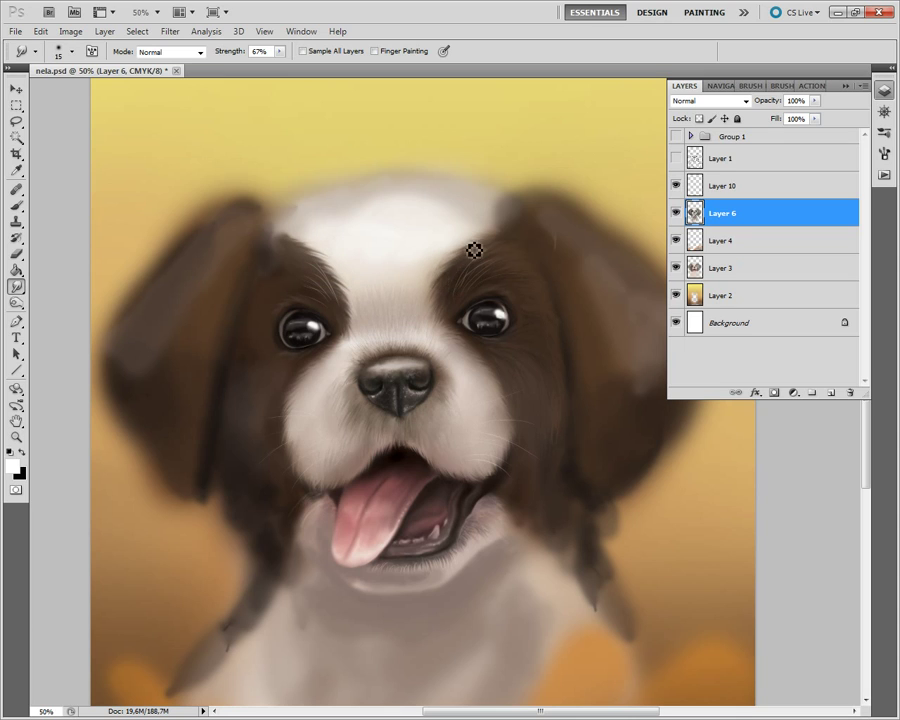
- Sample a light brown from the painting and load it on a much larger brush
key("i")
left_click(445, 265)
key("b")
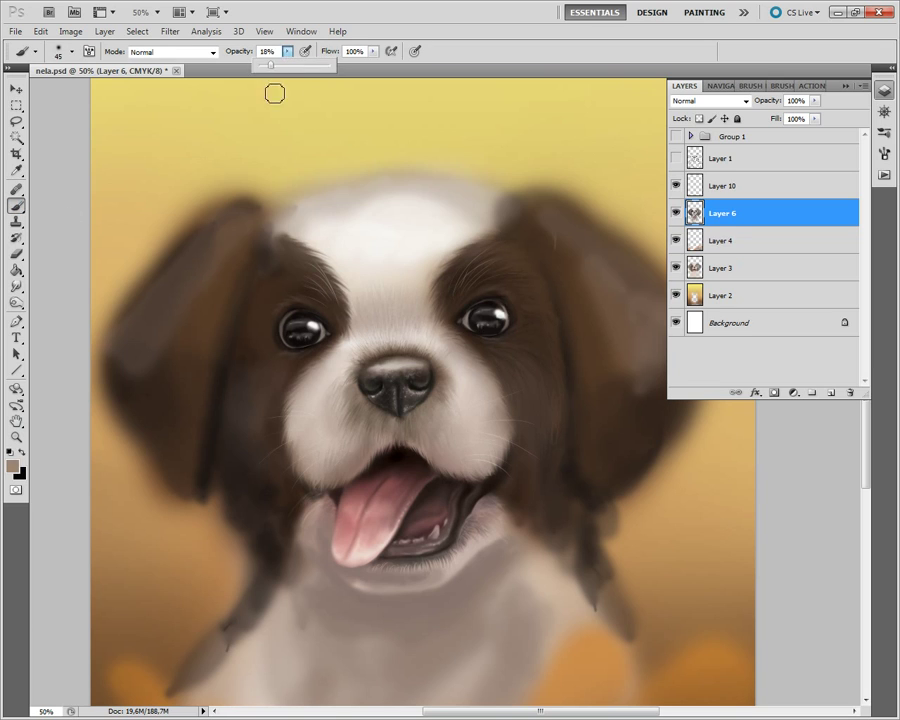
key("bracketright")
key("bracketright")
key("bracketright")
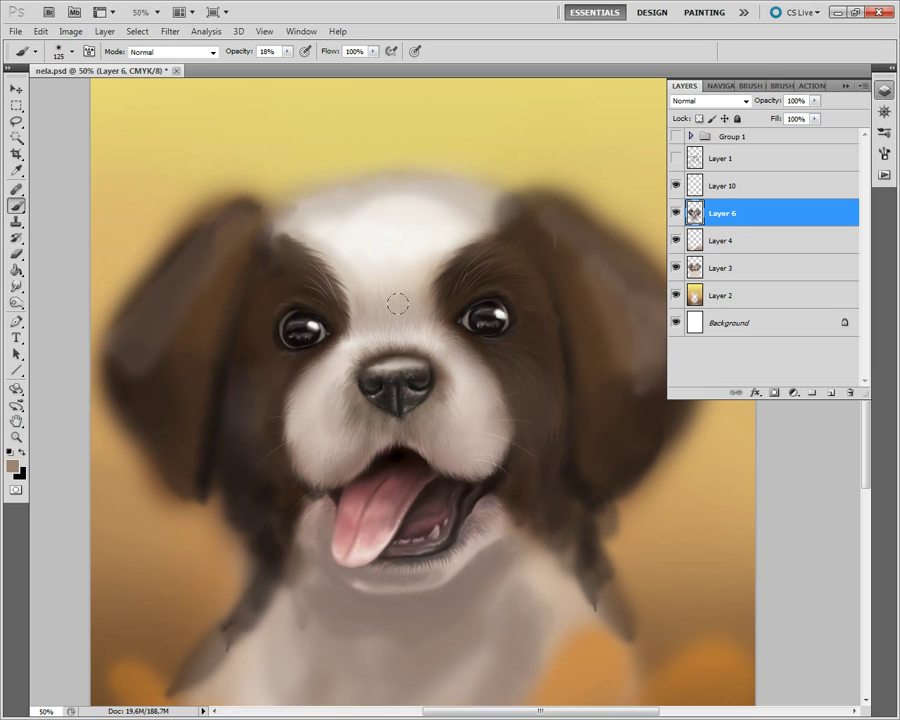
key("o")
key("r")
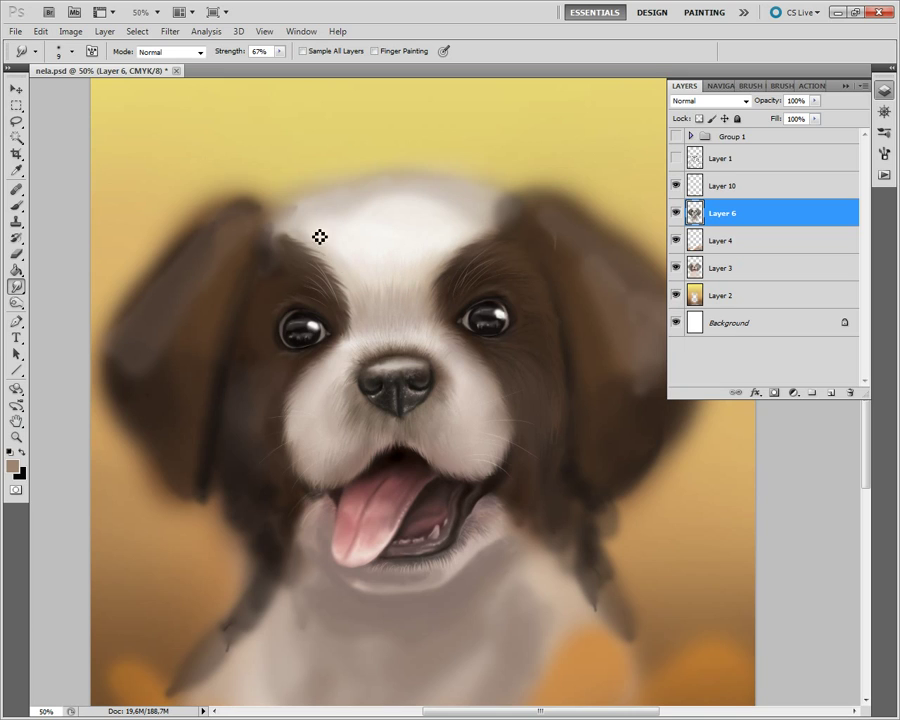
- Alternate brush and Smudge strokes at varied sizes to soften the fur along the brown patches
key("b")
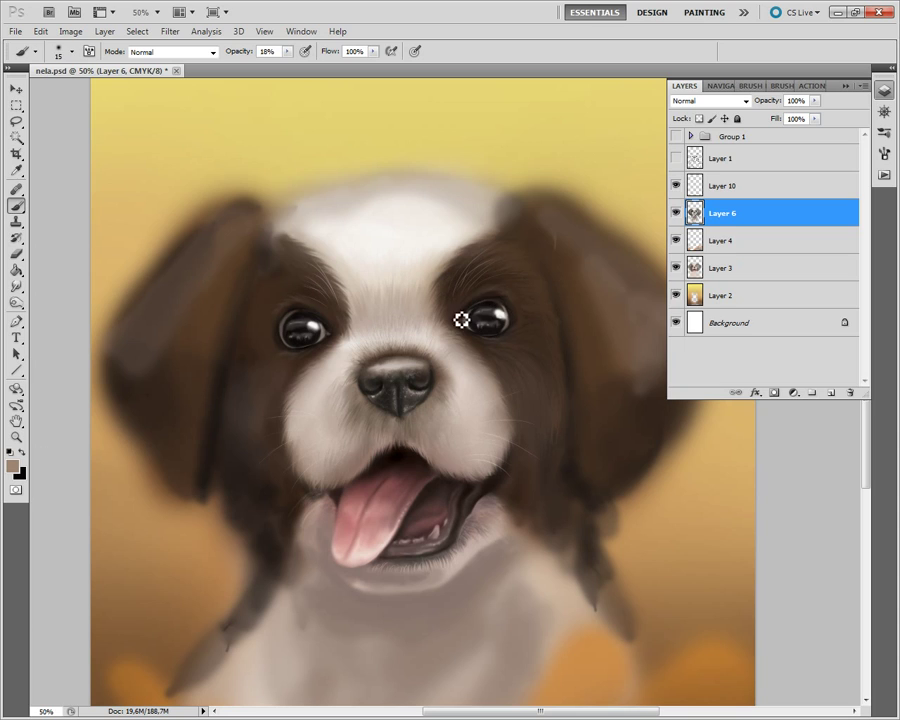
key("bracketleft")
key("r")
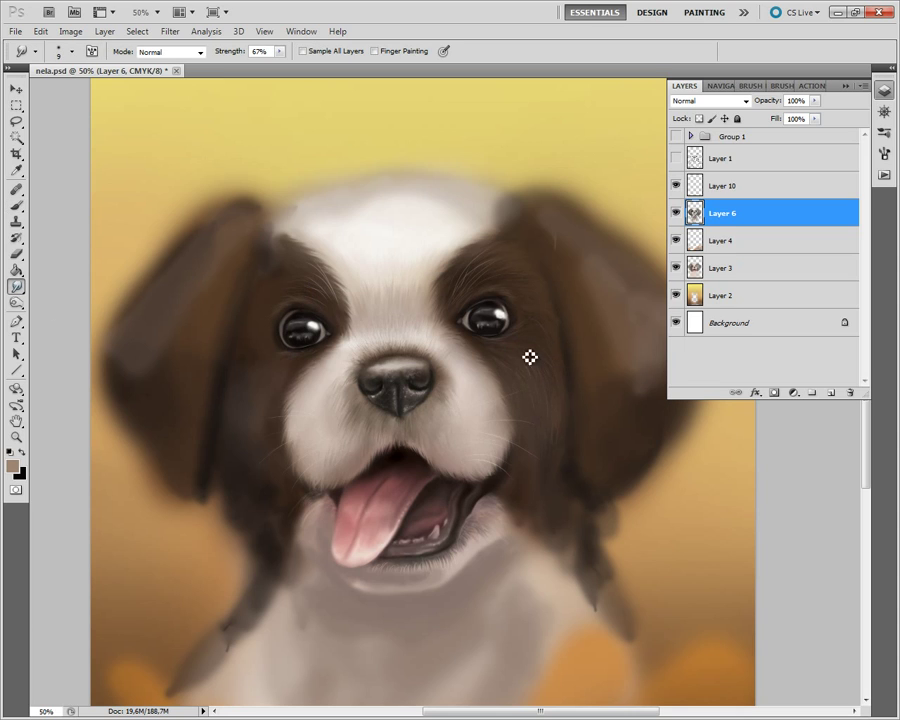
key("bracketright")
key("bracketright")
key("b")
key("x")
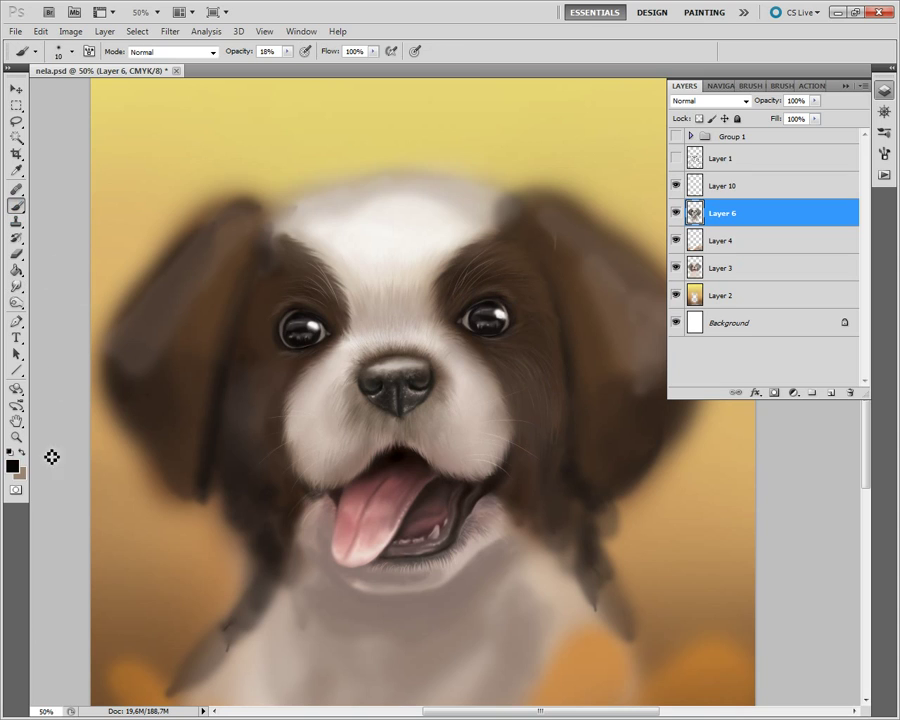
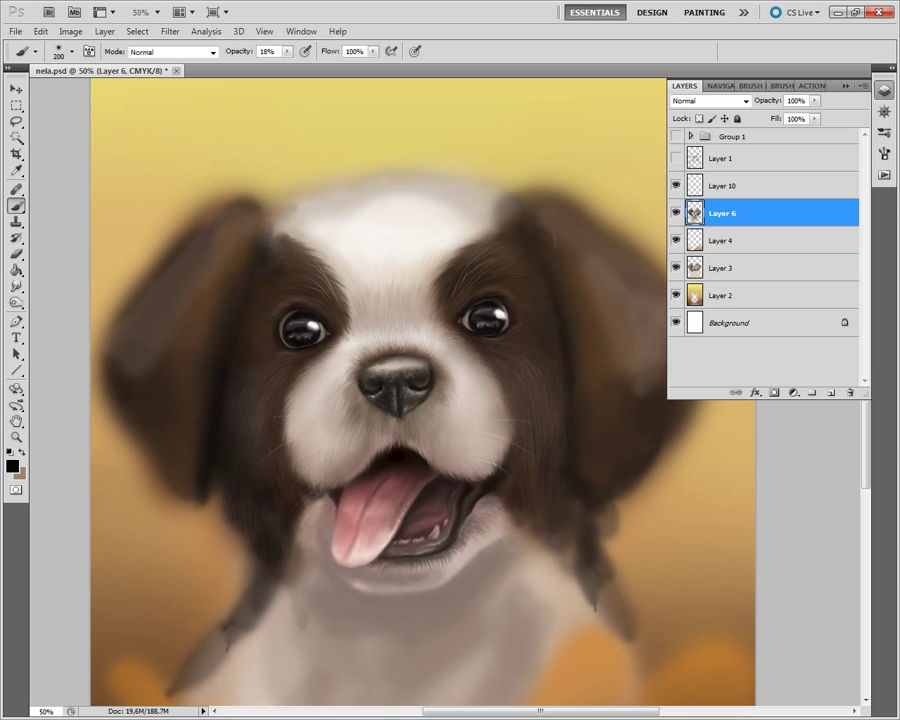
- Check the whole painting in the Navigator, zooming out and back in on the puppy's face
left_click(720, 85)
left_click(775, 394)
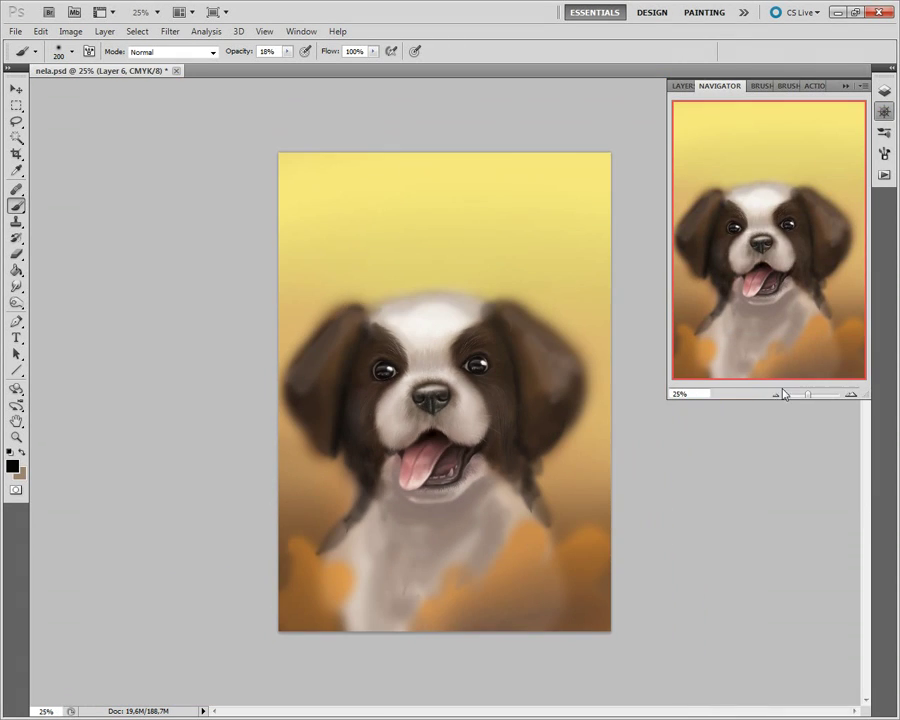
left_click(851, 394)
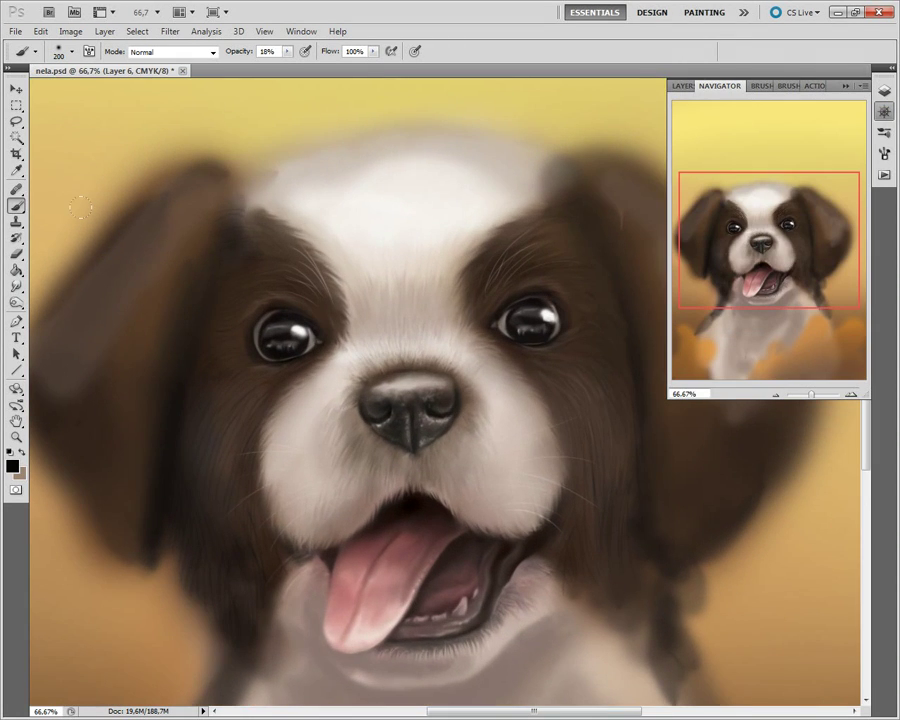
left_click(775, 394)
- Reselect Layer 6 in the Layers panel to keep working on the face
left_click(683, 85)
left_click(720, 155)
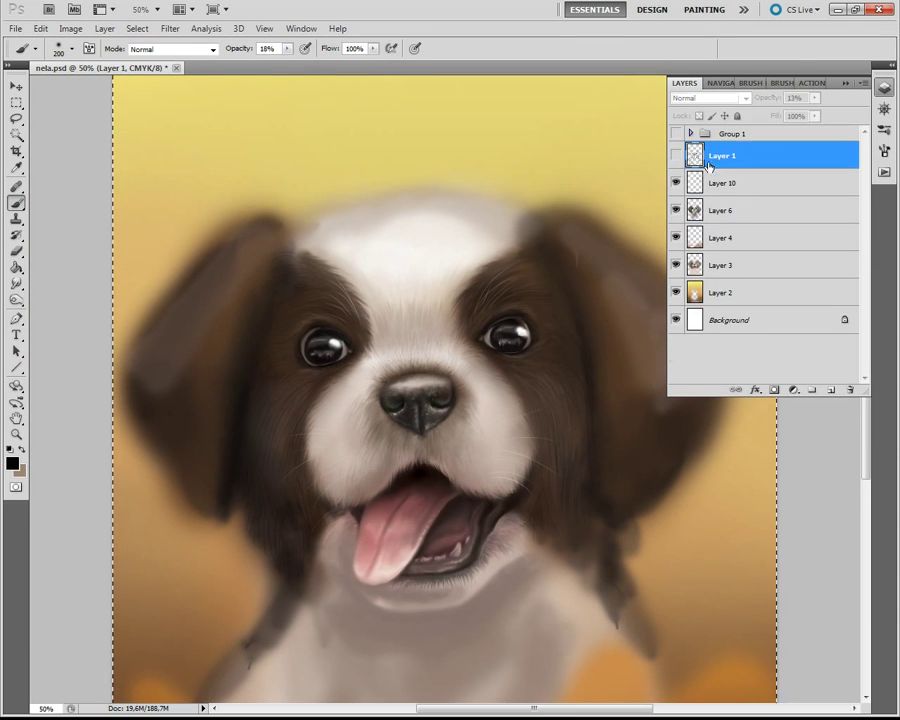
left_click(733, 133)
left_click(717, 208)
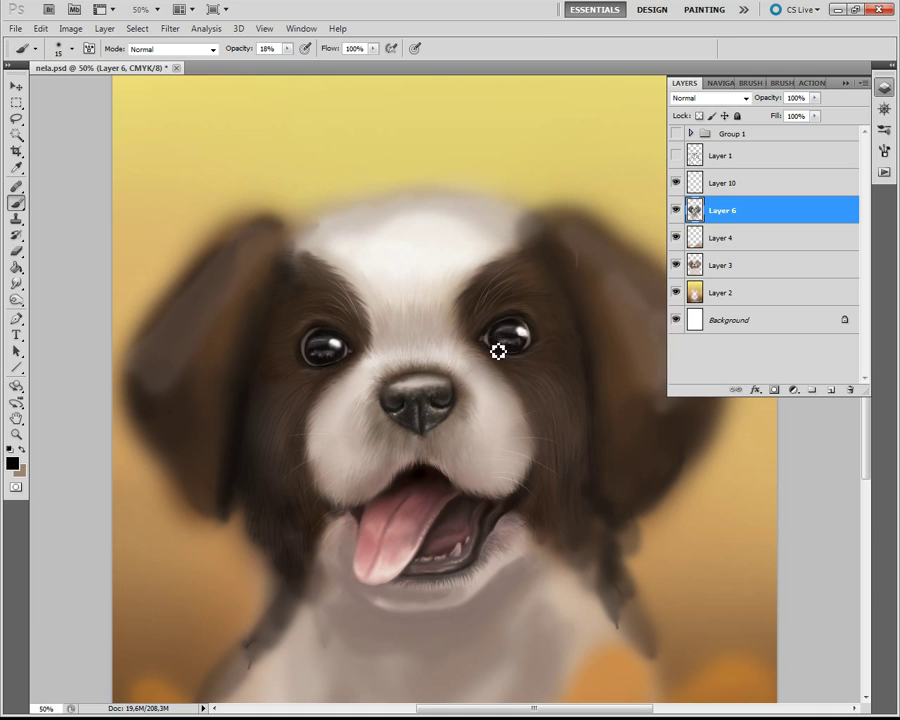
- Make the fur brown the foreground colour and try the Burn tool
key("x")
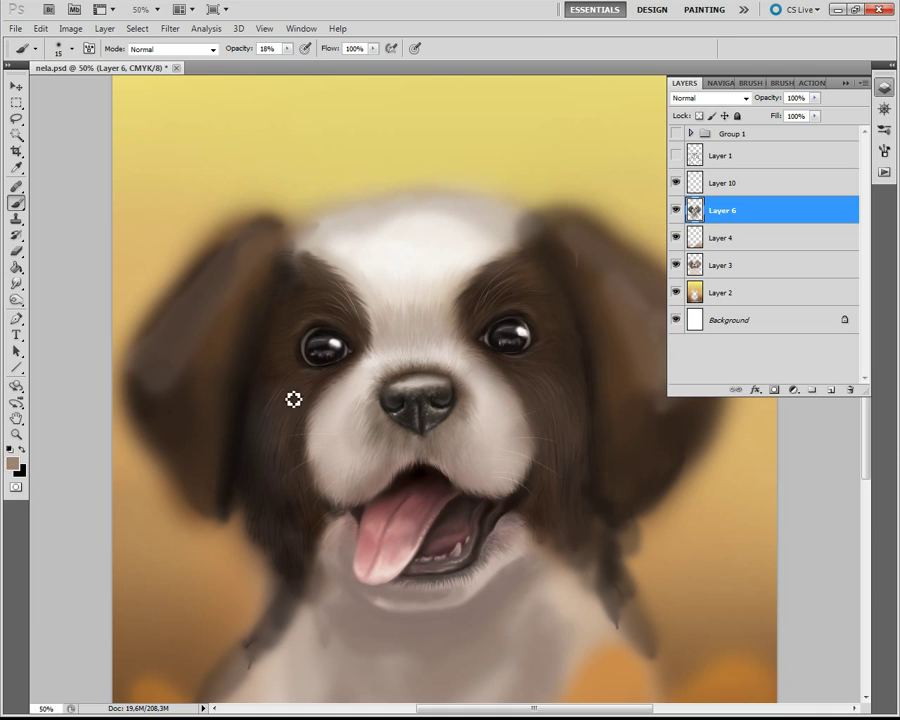
key("o")
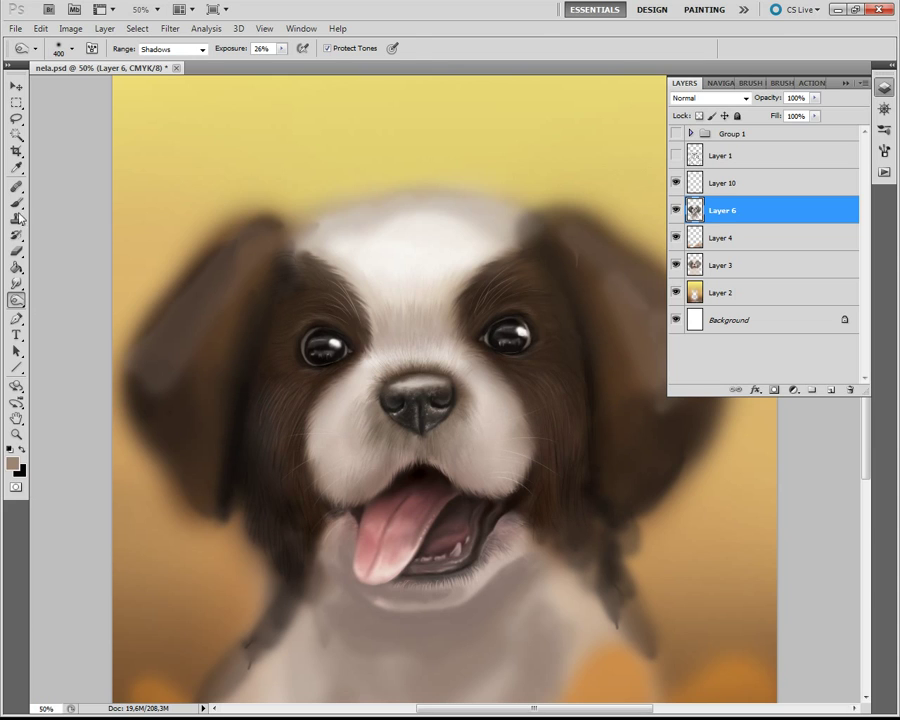
key("b")
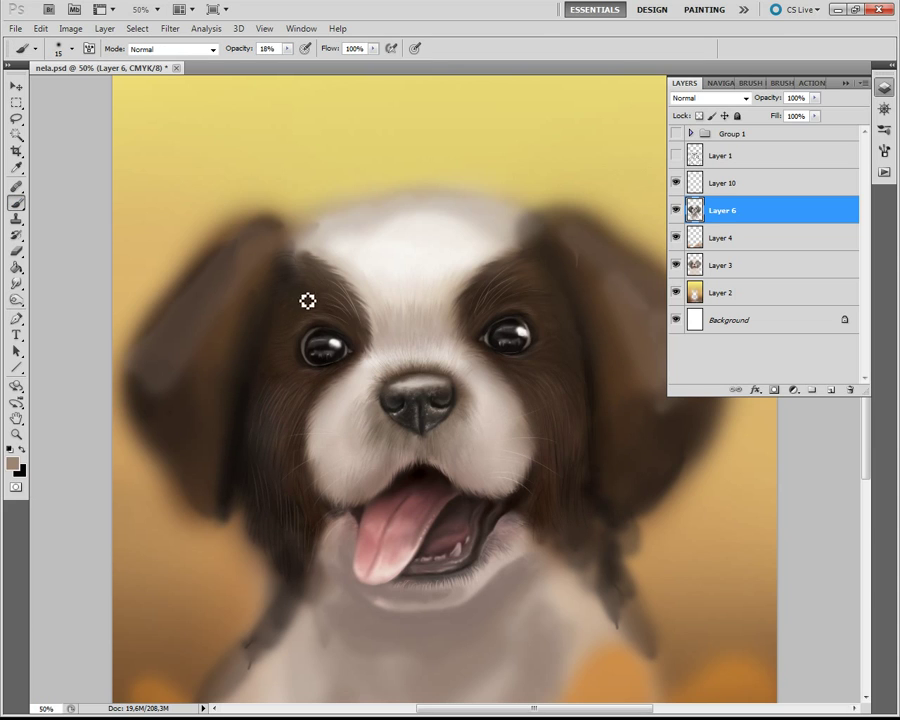
- With Smudge at 67% strength, soften the dark fur strand below the left chin into wisps
key("r")
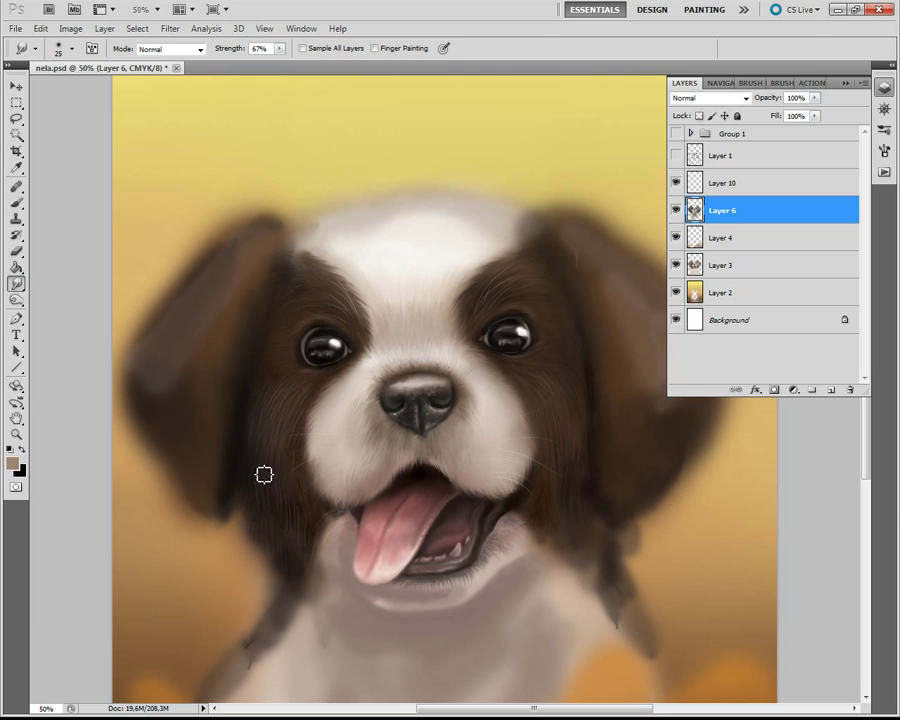
key("bracketleft")
key("bracketright")
key("bracketright")
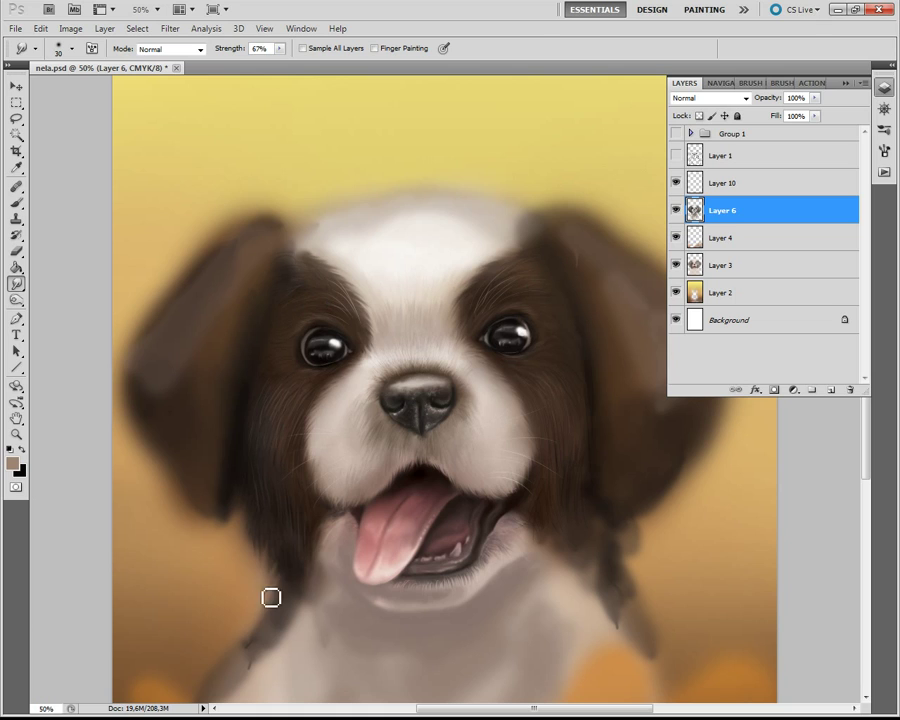
key("bracketright")
key("bracketright")
key("bracketright")
key("bracketleft")
key("bracketleft")
key("bracketleft")
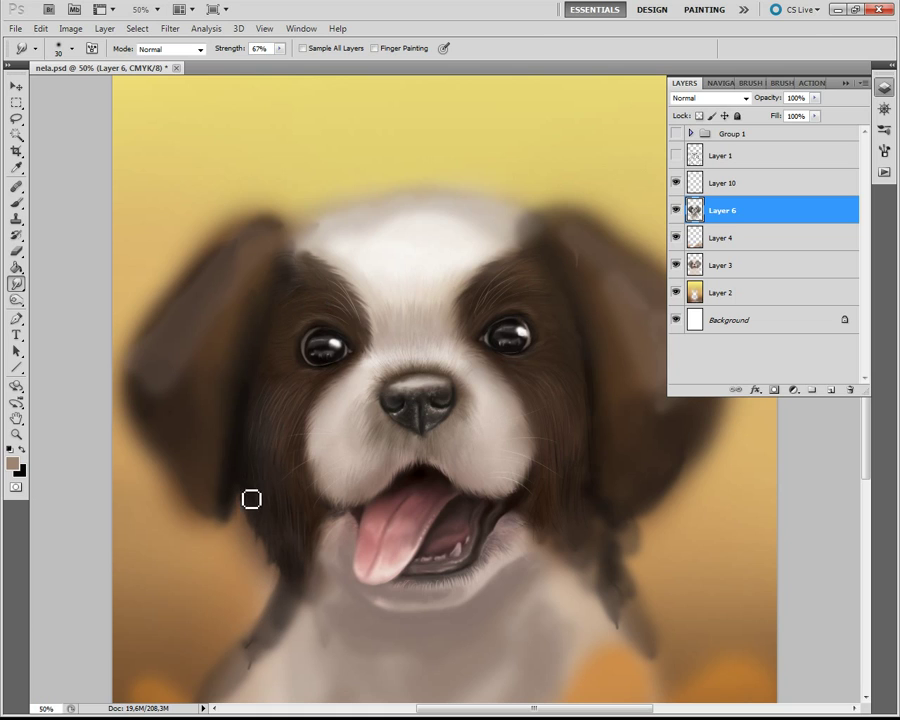
left_click_drag(281, 568, 261, 637)
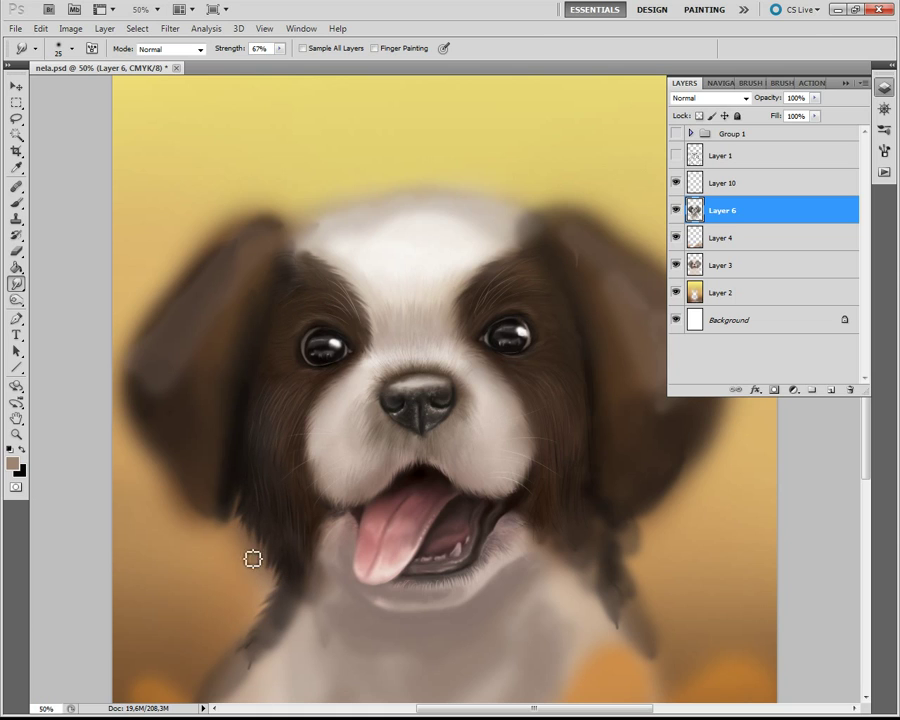
key("bracketright")
key("bracketleft")
key("bracketleft")
key("bracketleft")
key("bracketleft")
- Paint lighter beige fur across the puppy's white forehead
key("b")
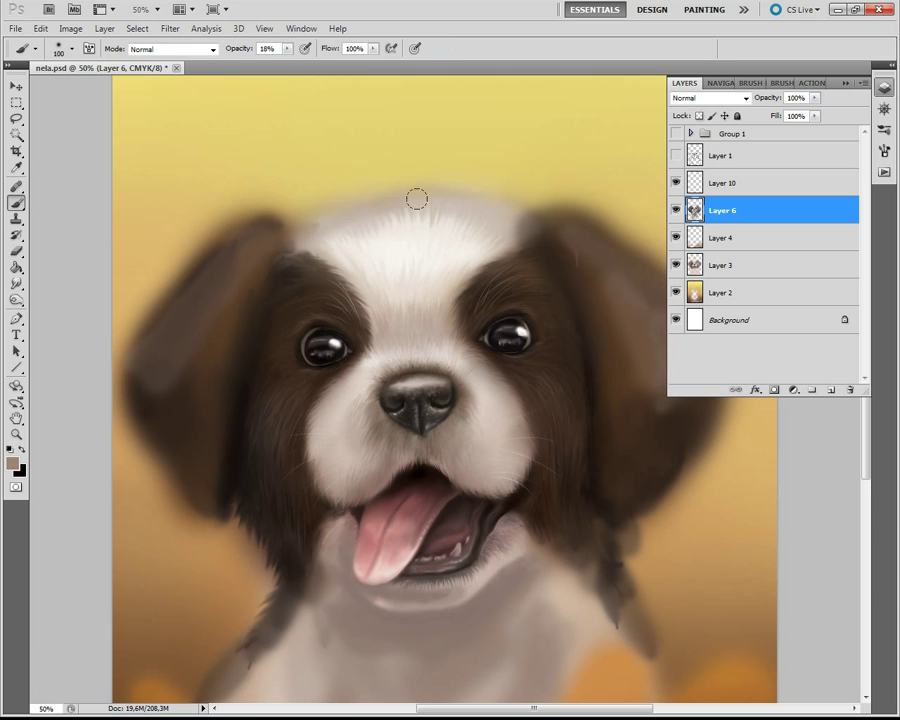
left_click(12, 462)
left_click(460, 436)
left_click_drag(427, 209, 327, 221)
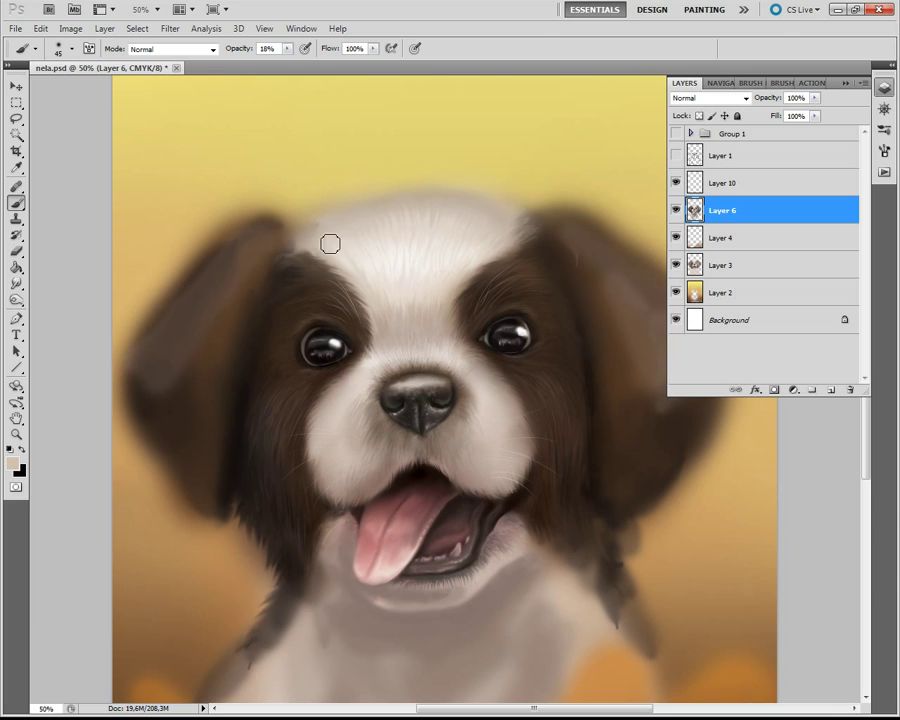
- Erase along the top edge of the ear at 100% opacity
key("o")
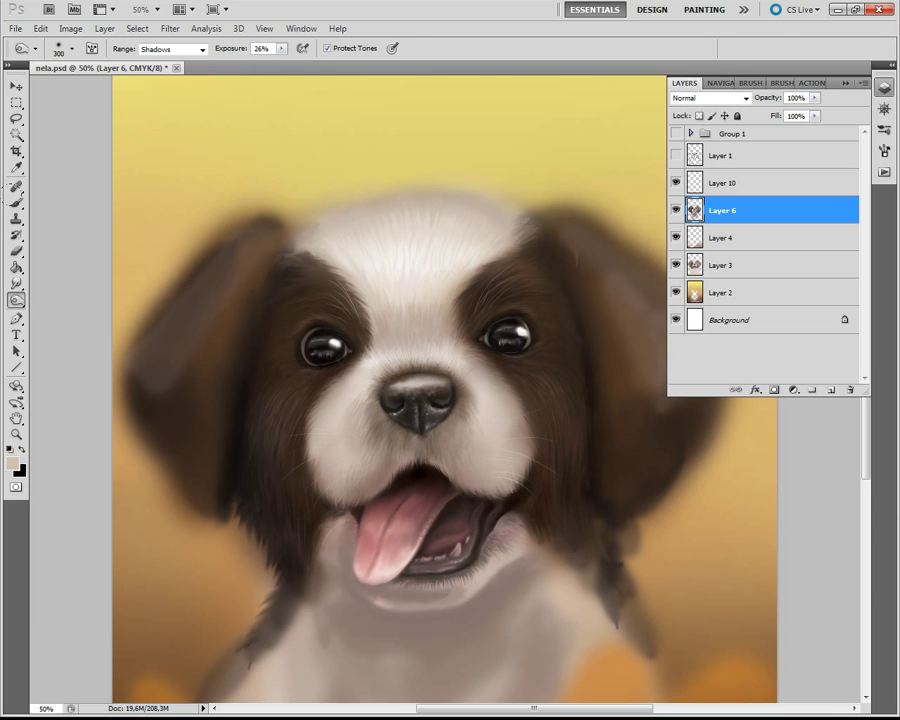
key("b")
key("0")
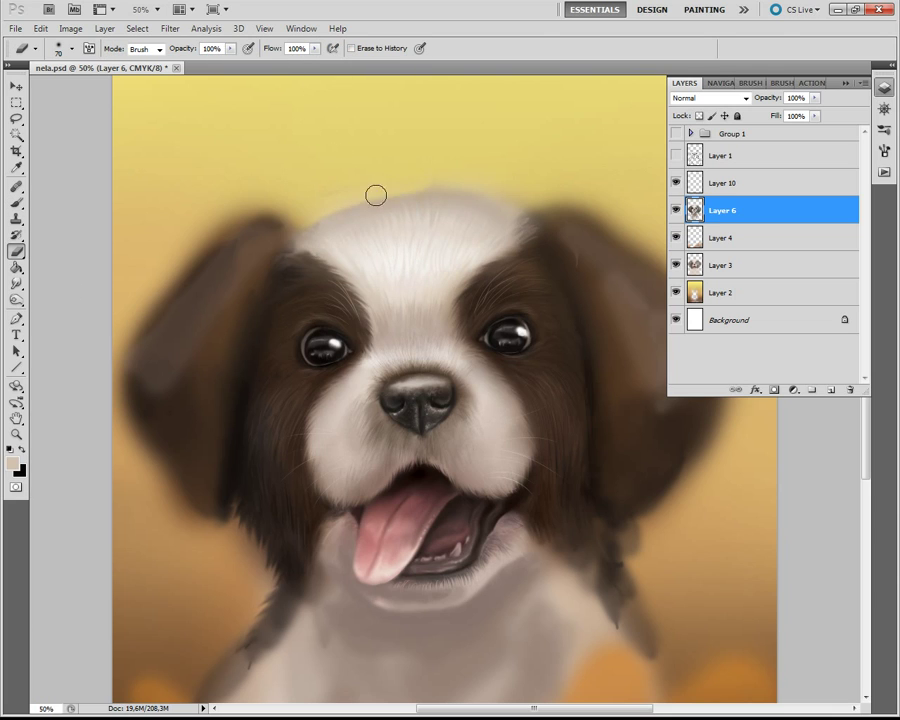
left_click_drag(518, 193, 581, 207)
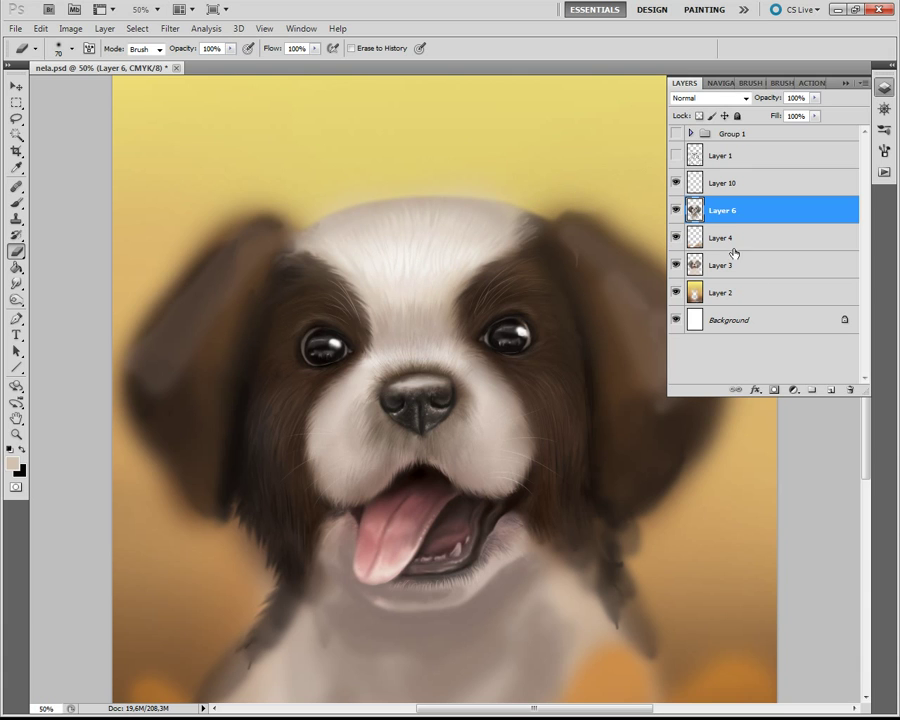
- Reorder Layers 3, 4 and 6, then merge Layer 6 down into Layer 3
left_click(720, 265)
left_click_drag(720, 265, 740, 235)
left_click(723, 265)
mouse_move(623, 481)
left_mouse_down()
mouse_move(576, 166)
mouse_move(546, 266)
left_mouse_up()
left_click_drag(723, 265, 723, 198)
left_click(720, 237)
key("ctrl+e")
- Erase the light halo along the left ear's top and right ear's outer edge at size 90
left_click_drag(420, 160, 510, 370)
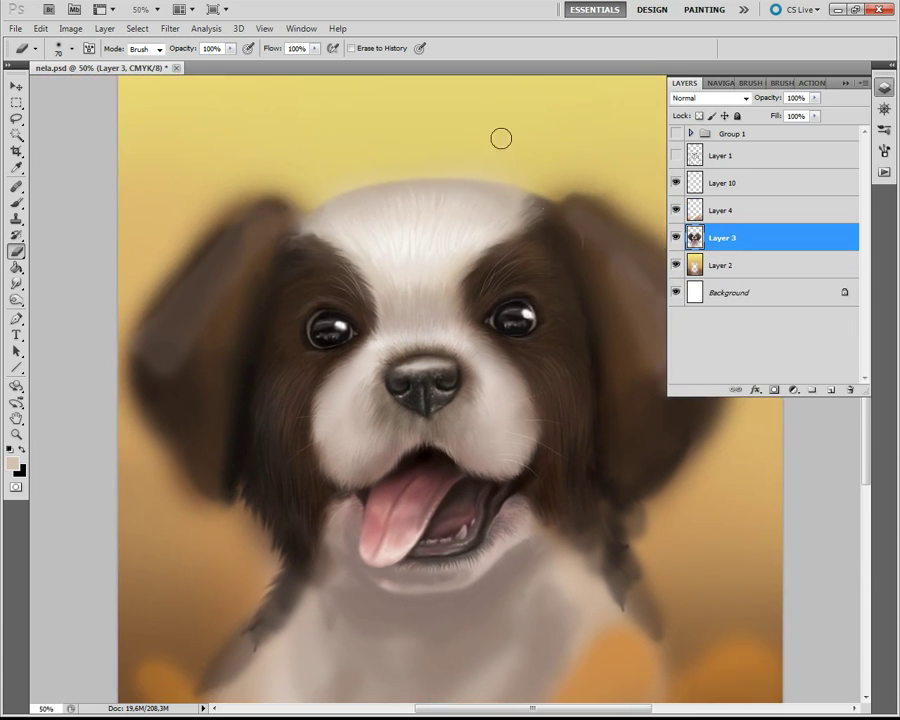
key("bracketright")
key("bracketright")
mouse_move(180, 255)
left_mouse_down()
mouse_move(263, 181)
mouse_move(127, 342)
mouse_move(189, 531)
mouse_move(217, 519)
mouse_move(260, 552)
left_mouse_up()
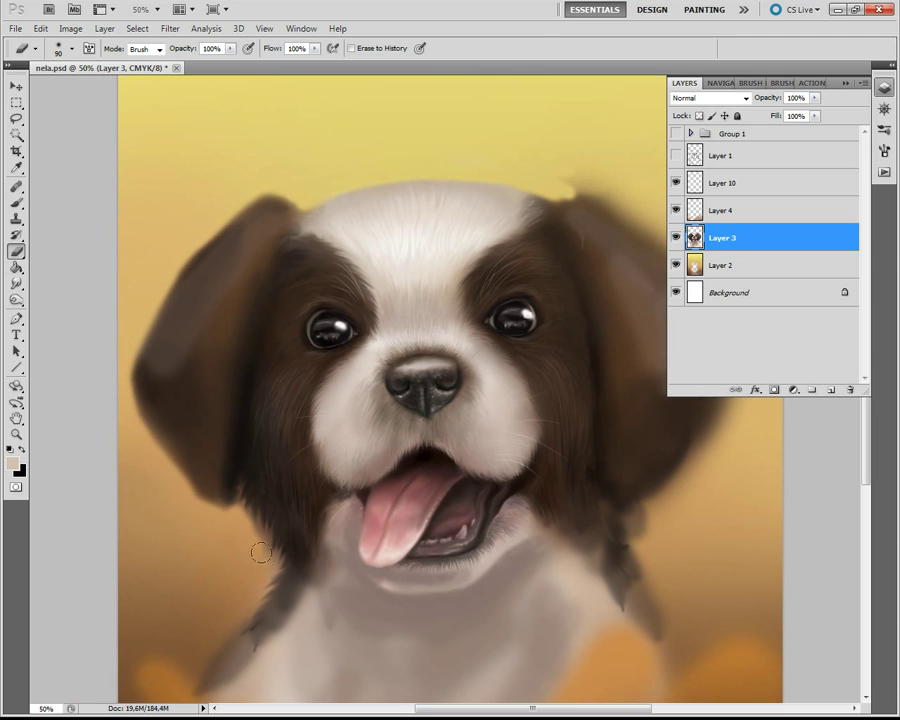
left_click_drag(568, 188, 438, 205)
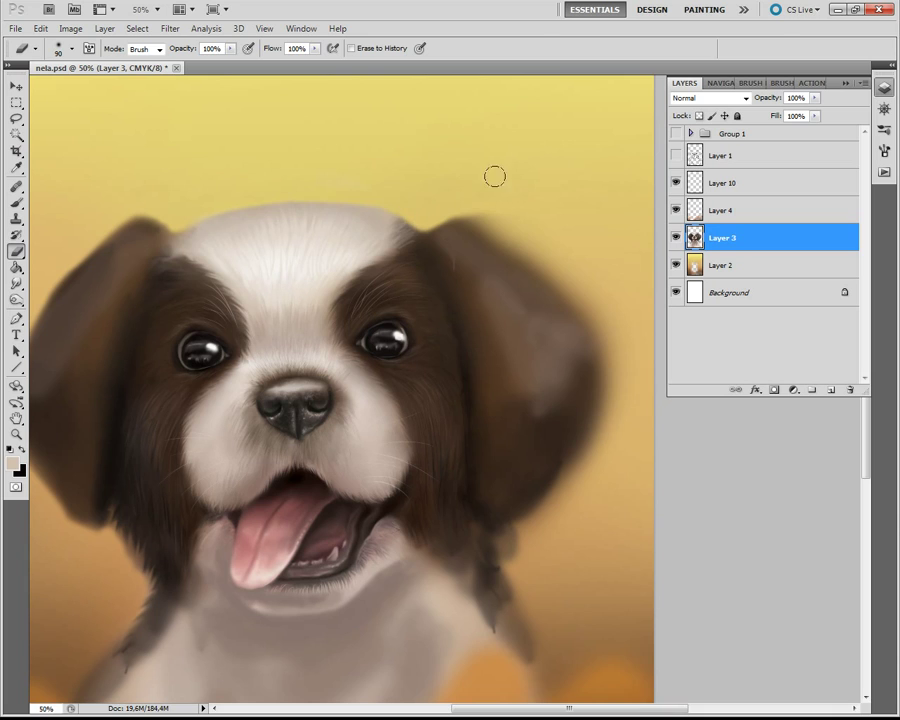
left_click(13, 296)
left_click(16, 251)
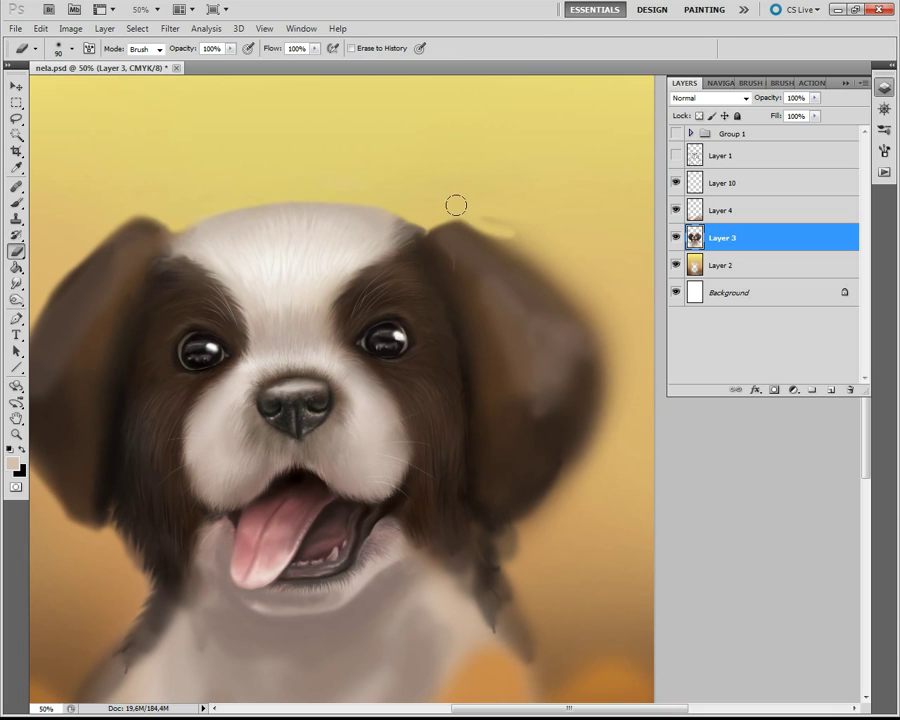
mouse_move(570, 291)
left_mouse_down()
mouse_move(599, 326)
mouse_move(583, 448)
mouse_move(501, 554)
mouse_move(620, 326)
mouse_move(648, 547)
left_mouse_up()
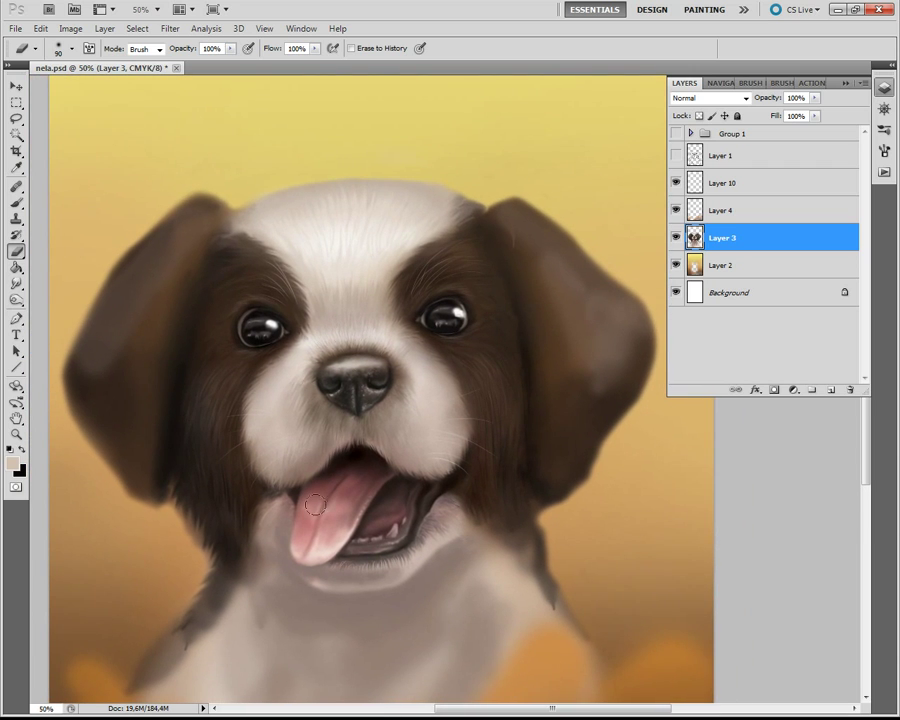
key("r")
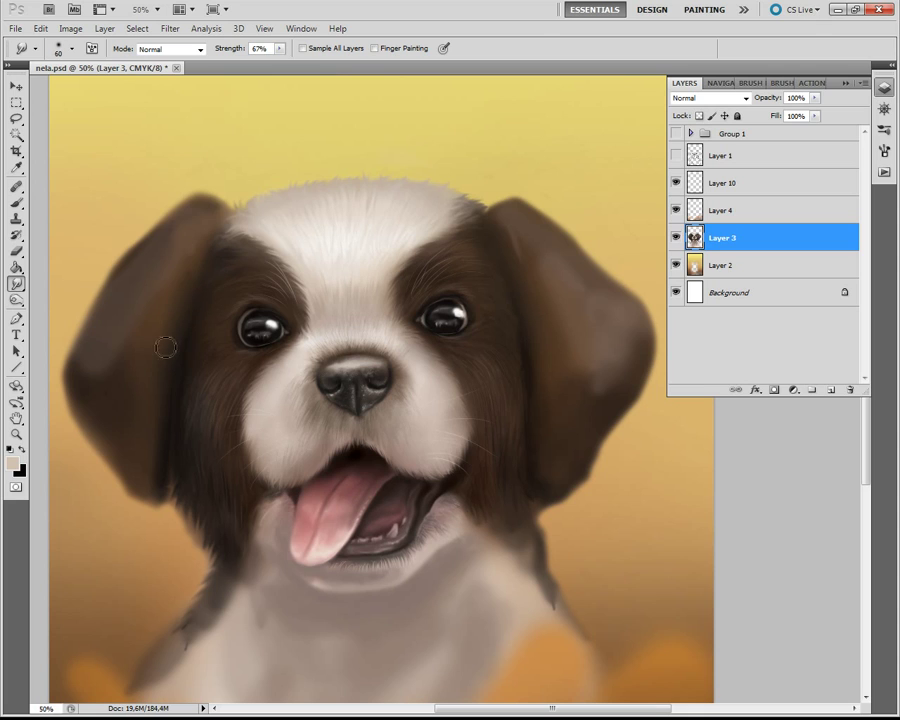
- Smudge wispy fur out of the left ear edge and the right ear's top and outer edges
key("bracketleft")
key("bracketleft")
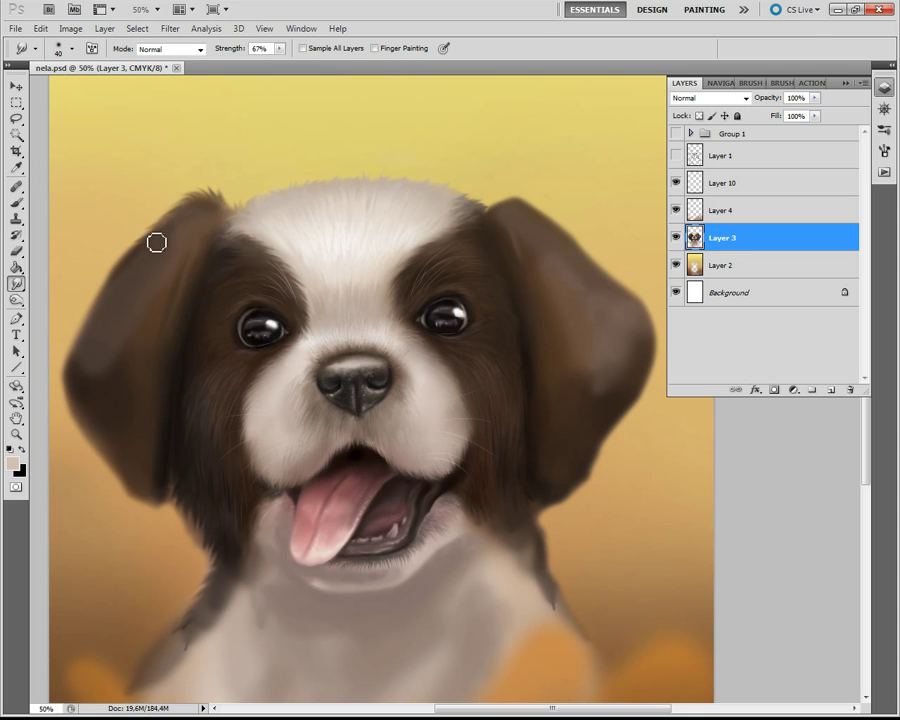
key("bracketleft")
mouse_move(91, 325)
left_mouse_down()
mouse_move(66, 382)
mouse_move(139, 518)
mouse_move(161, 487)
left_mouse_up()
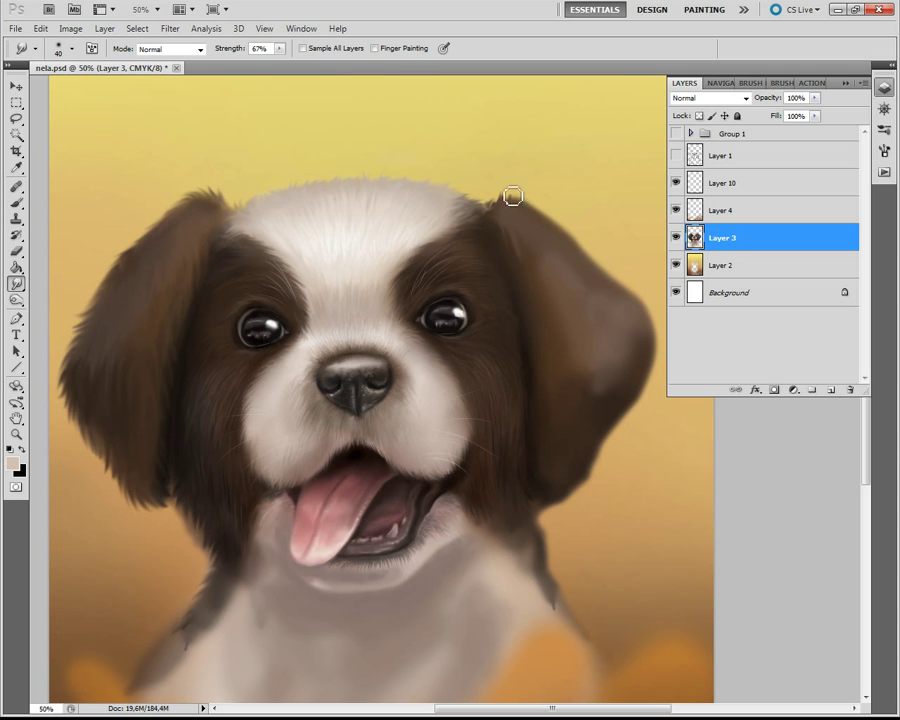
left_click_drag(511, 209, 563, 221)
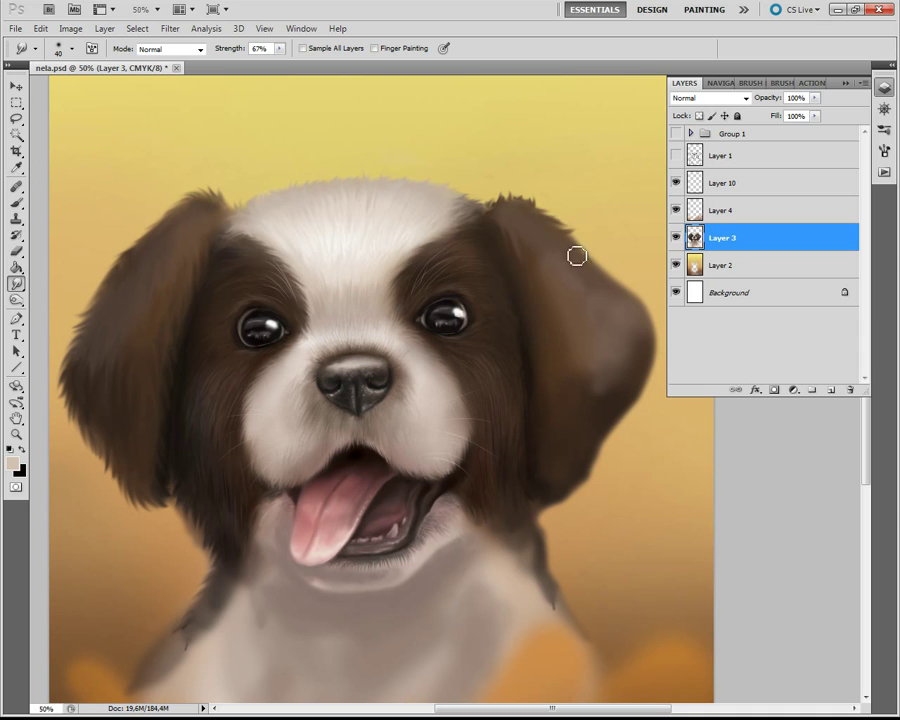
mouse_move(649, 322)
left_mouse_down()
mouse_move(662, 380)
mouse_move(591, 490)
mouse_move(601, 460)
mouse_move(559, 484)
mouse_move(558, 577)
left_mouse_up()
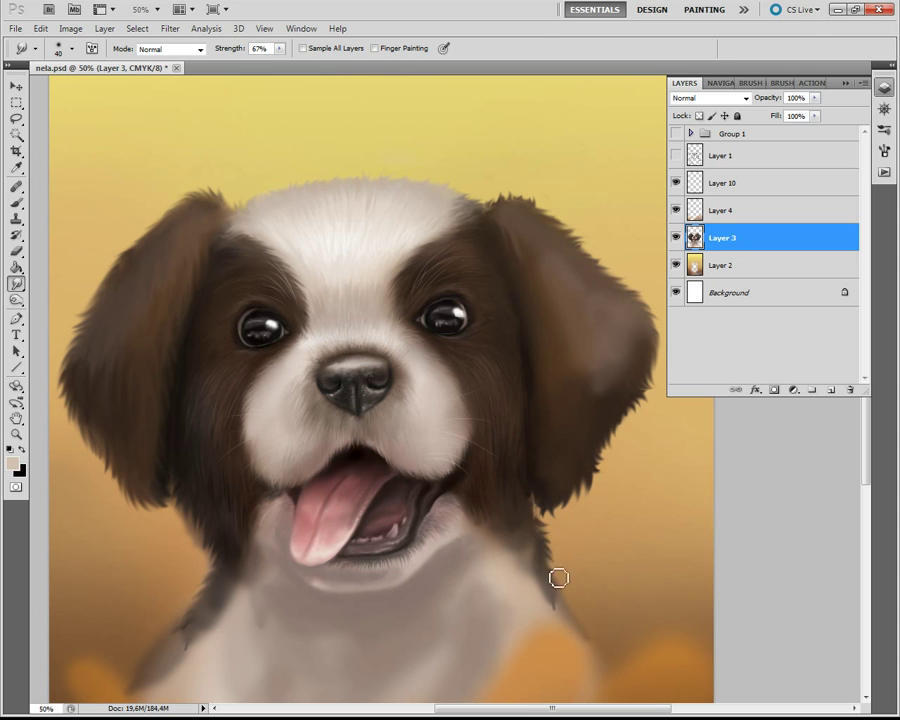
left_click_drag(515, 260, 590, 301)
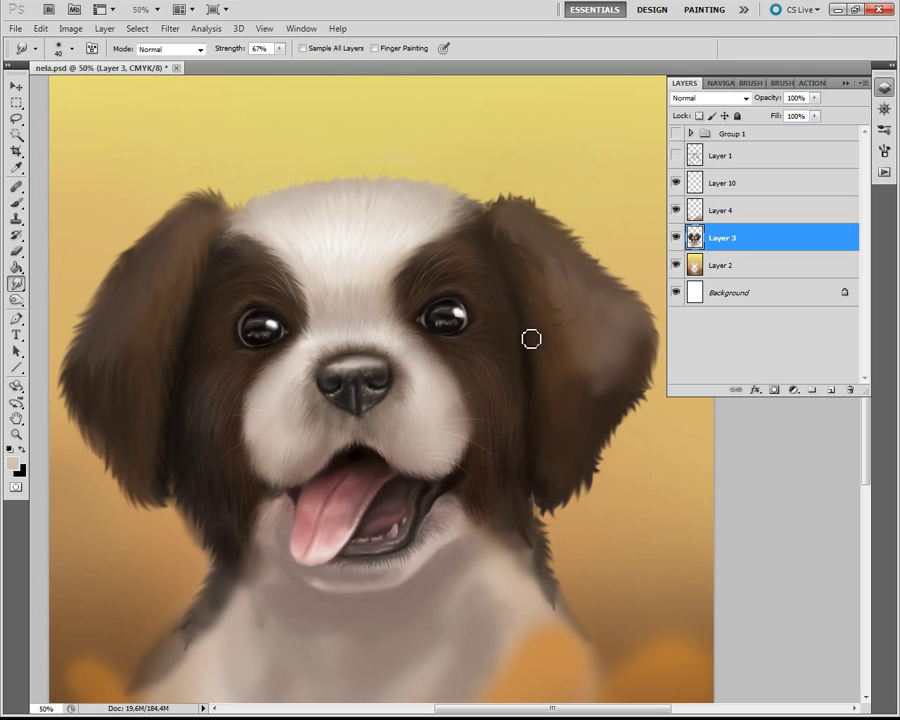
mouse_move(548, 472)
left_mouse_down()
mouse_move(599, 364)
mouse_move(615, 388)
mouse_move(552, 422)
left_mouse_up()
- Smudge short fur strokes into the upper chest, adjusting the brush size
scroll(390, 434, "down", 3)
mouse_move(227, 446)
left_mouse_down()
mouse_move(227, 494)
mouse_move(255, 476)
left_mouse_up()
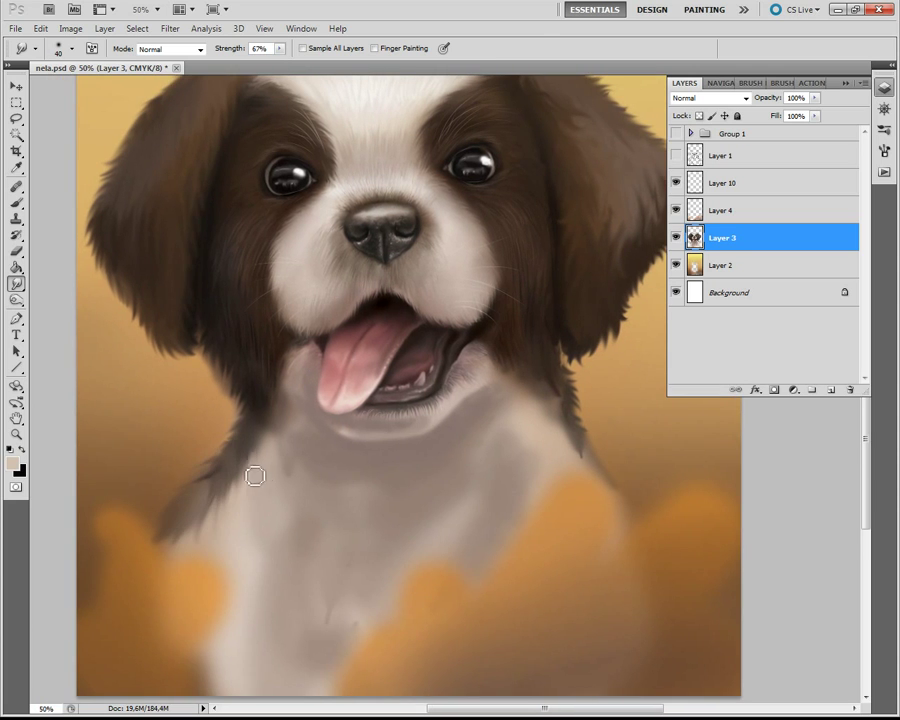
key("bracketleft")
key("bracketleft")
key("bracketleft")
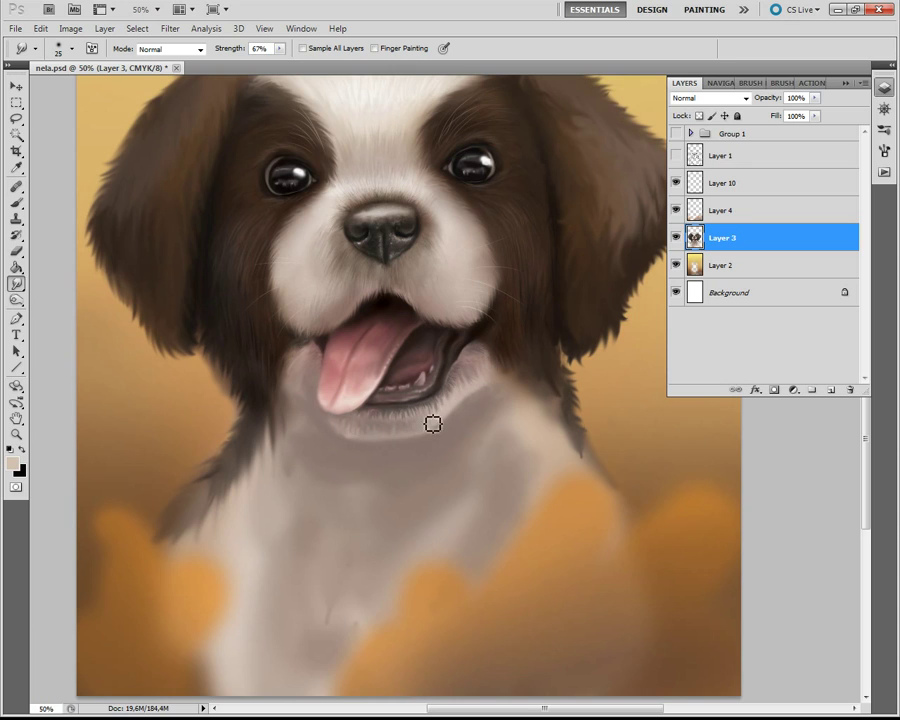
key("bracketleft")
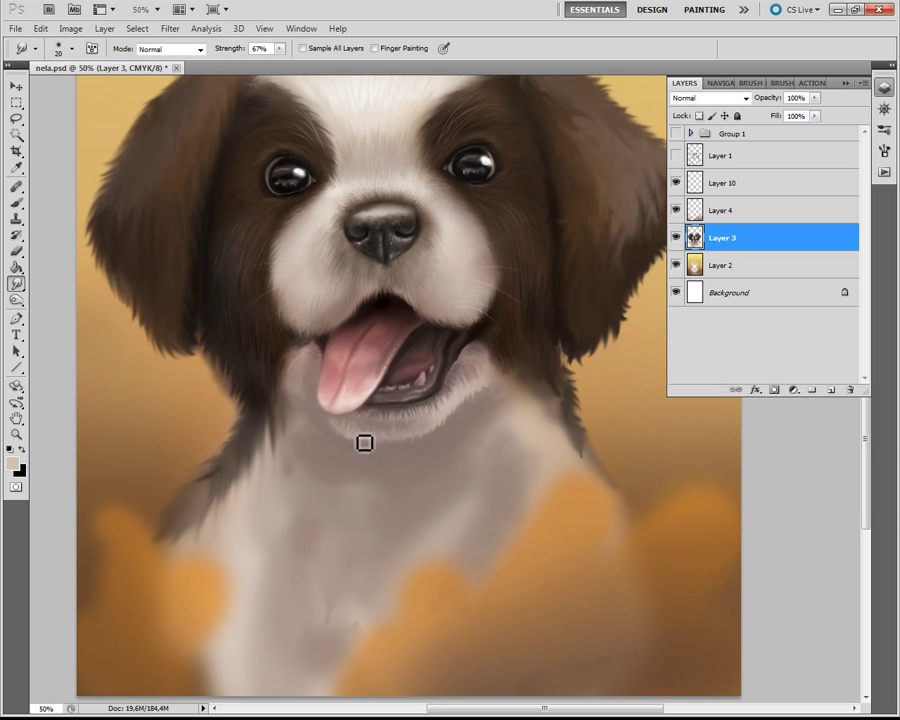
key("bracketright")
key("bracketright")
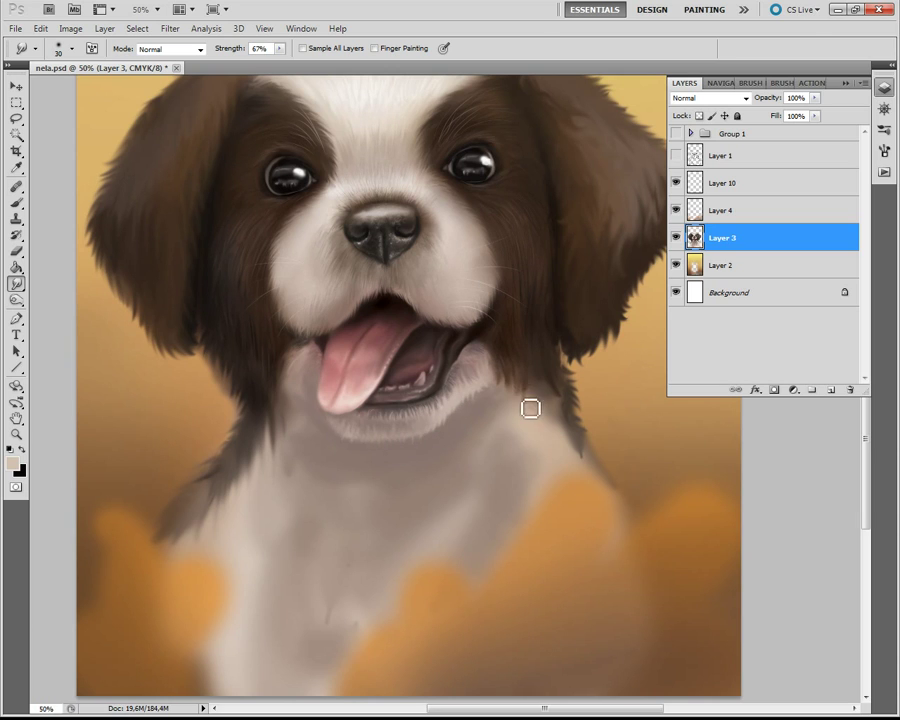
key("bracketright")
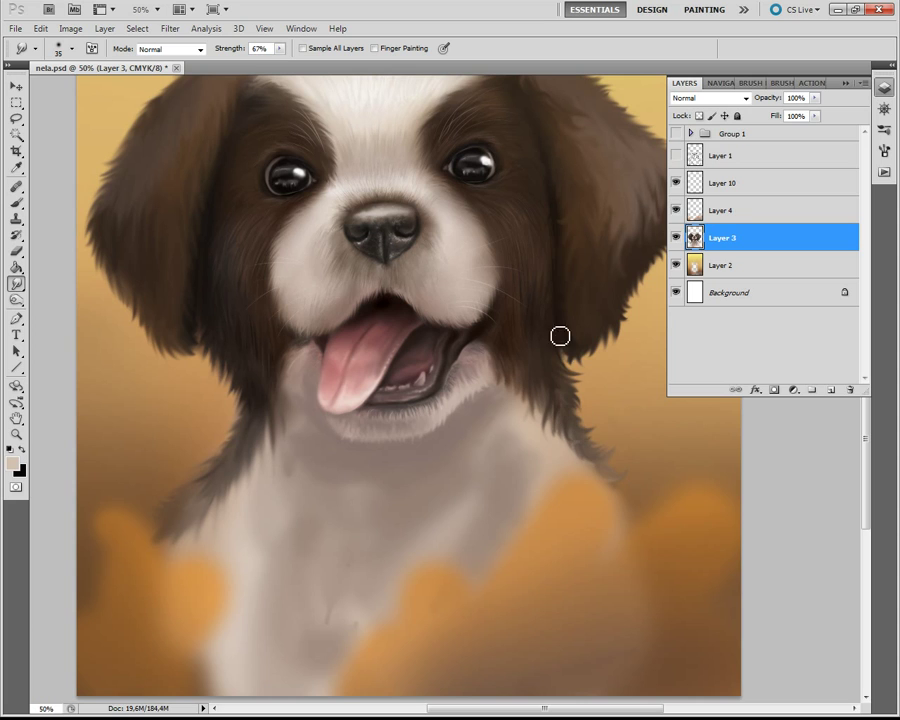
key("bracketleft")
- Pan down and smudge a longer fur streak into the lower chest, then view the whole painting
left_click_drag(195, 401, 534, 325)
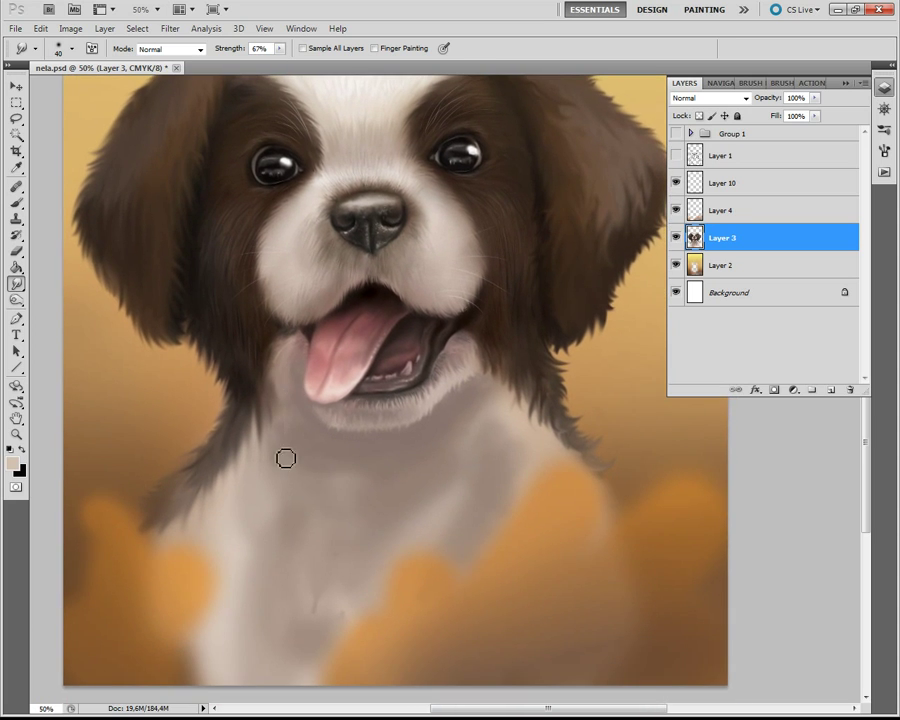
key("bracketright")
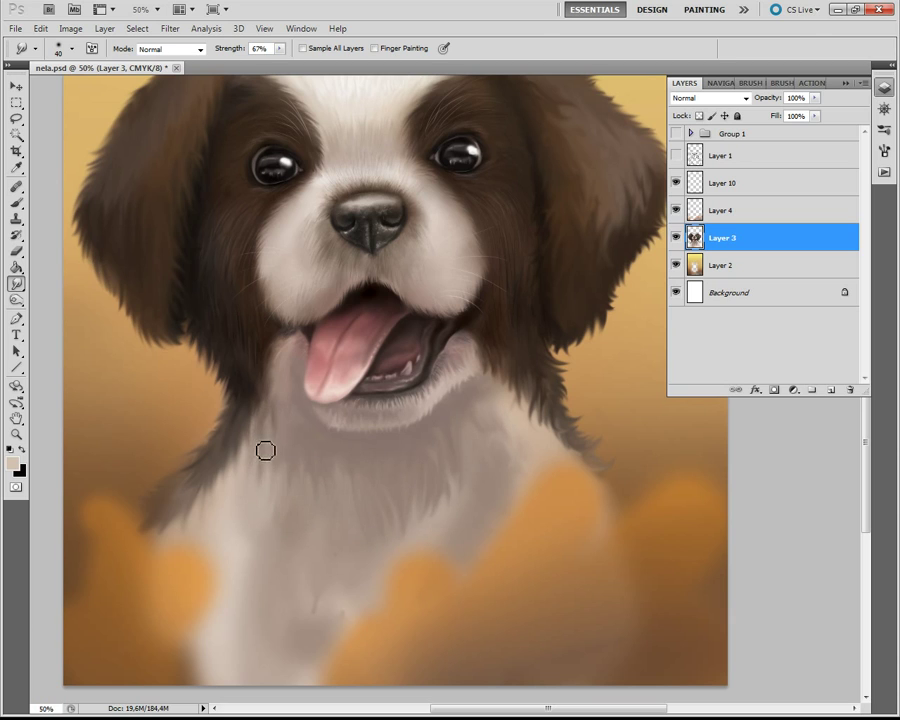
left_click_drag(307, 541, 307, 582)
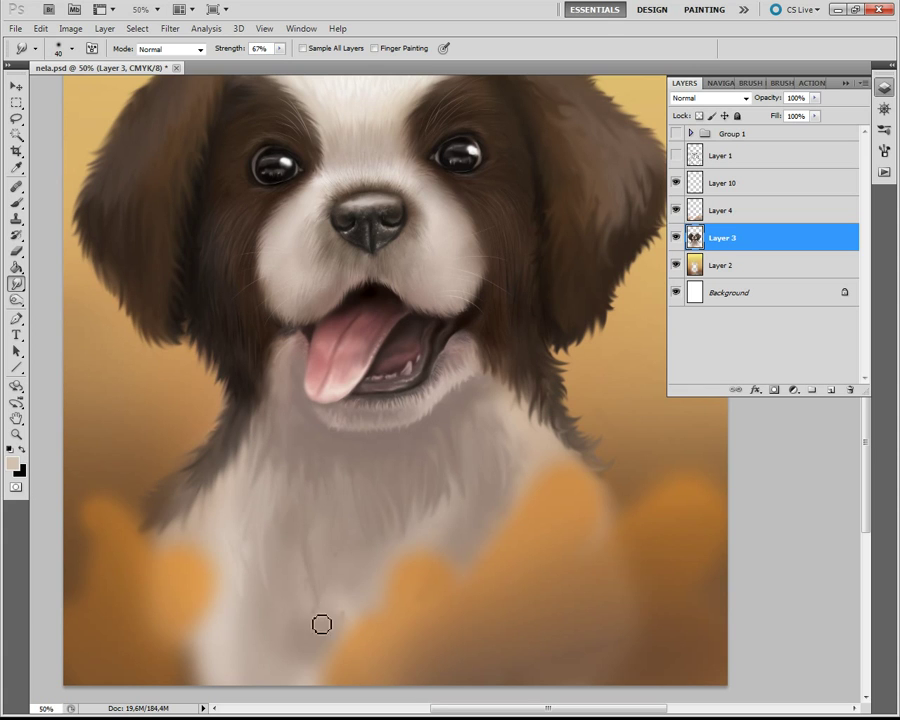
left_click(720, 83)
key("ctrl+minus")
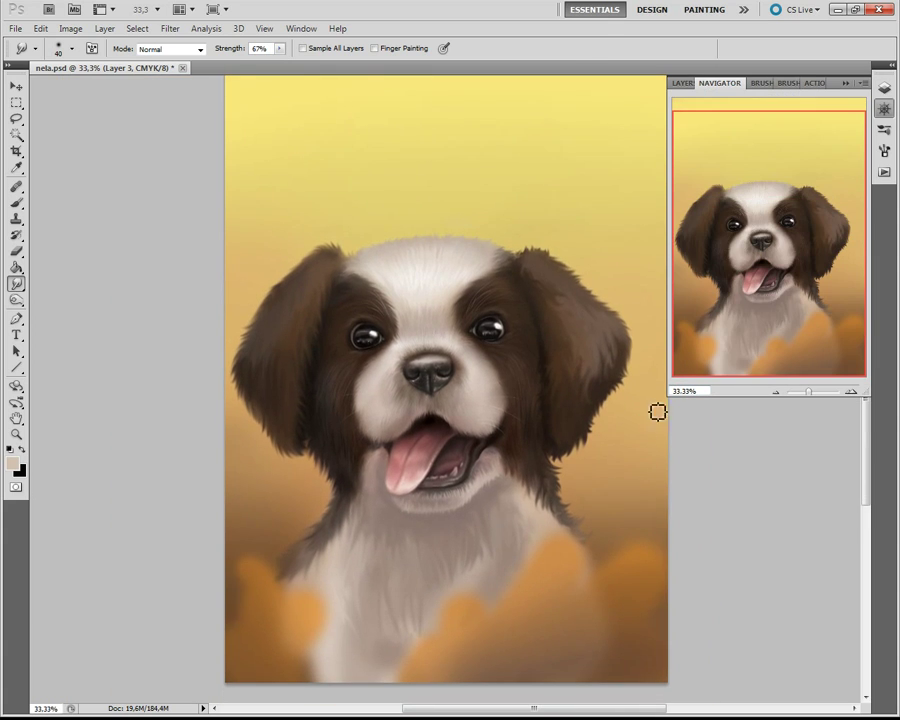
- Try the Brush, Smudge, Burn and Dodge tools, then show the Layers panel at 25% zoom
left_click(16, 202)
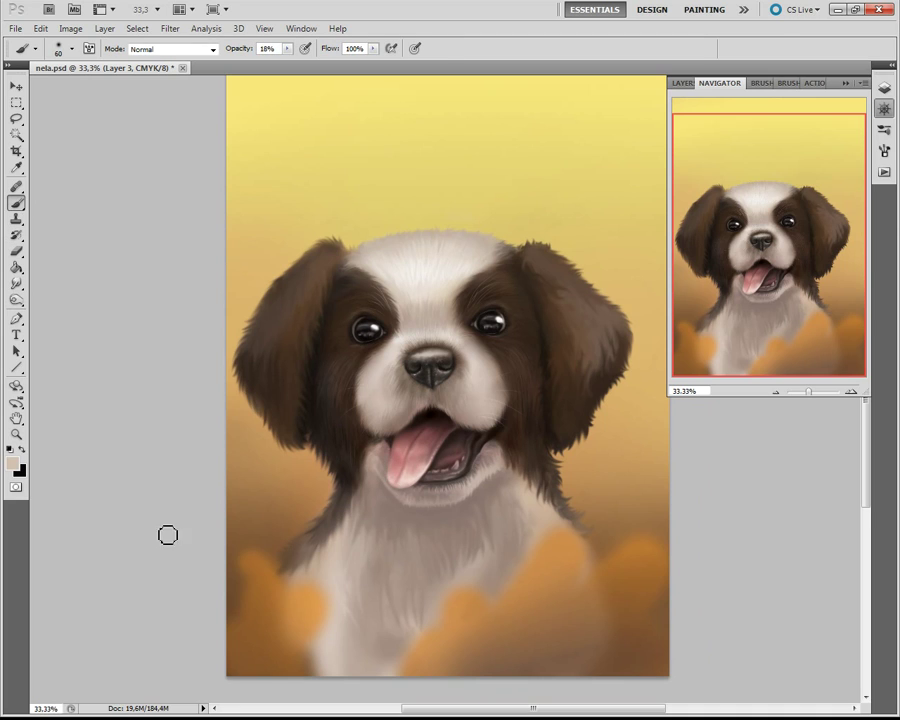
key("r")
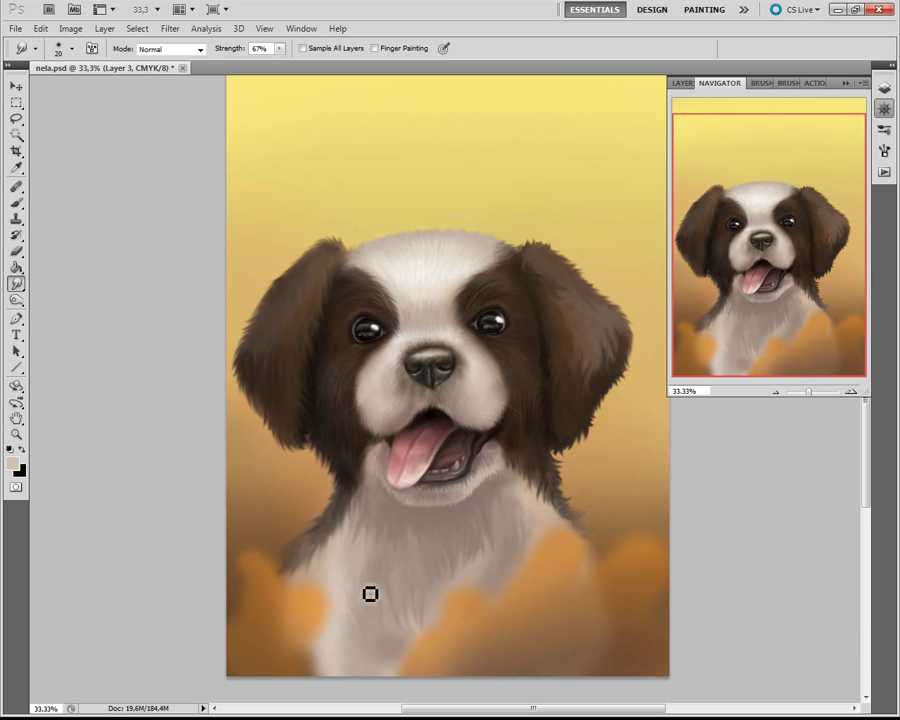
left_click(16, 300)
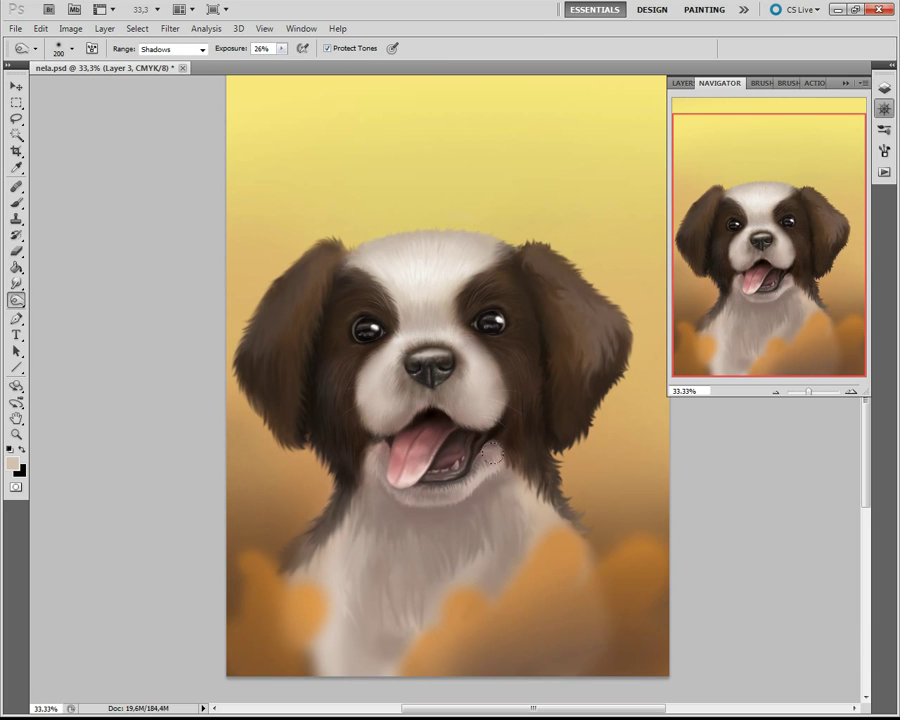
key("shift+o")
key("shift+o")
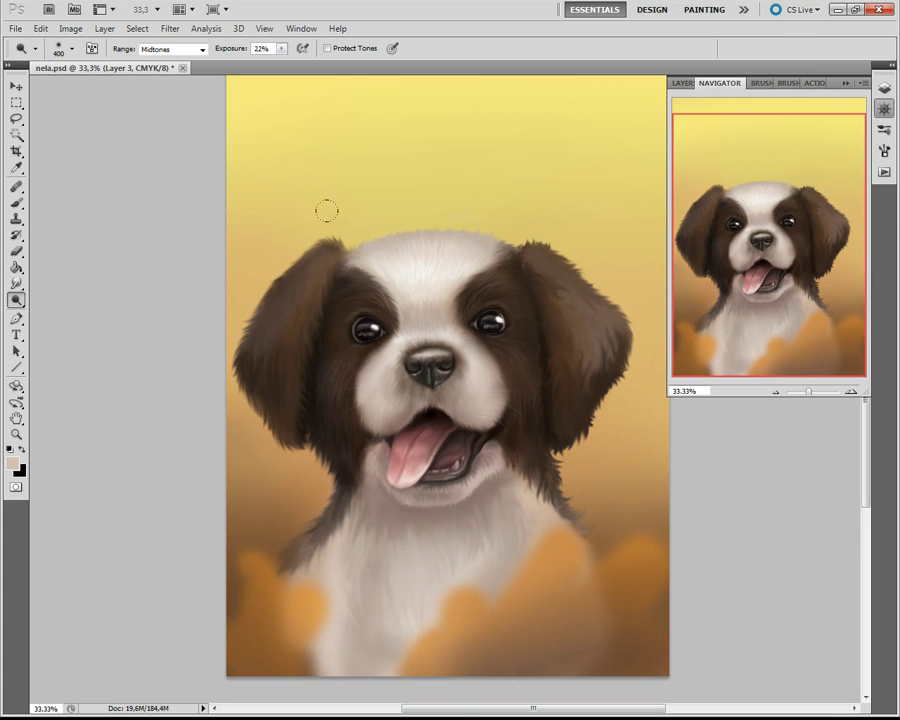
left_click(776, 393)
key("F7")
- Nudge the puppy layers slightly right and reselect the puppy Layer 3
key("v")
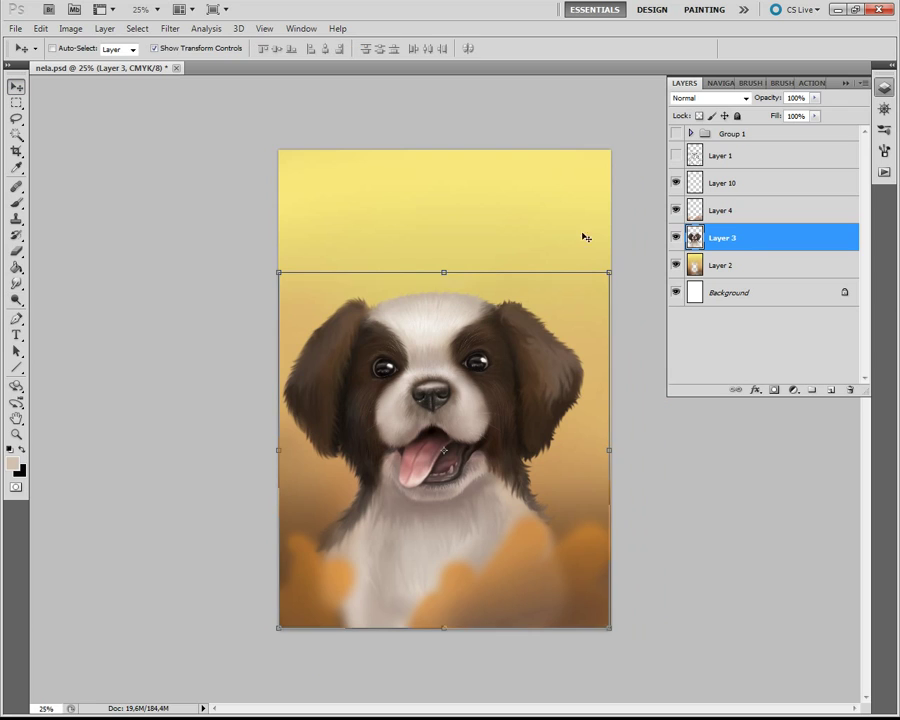
left_click(720, 156, "ctrl")
left_click_drag(474, 355, 484, 355)
key("alt+bracketleft")
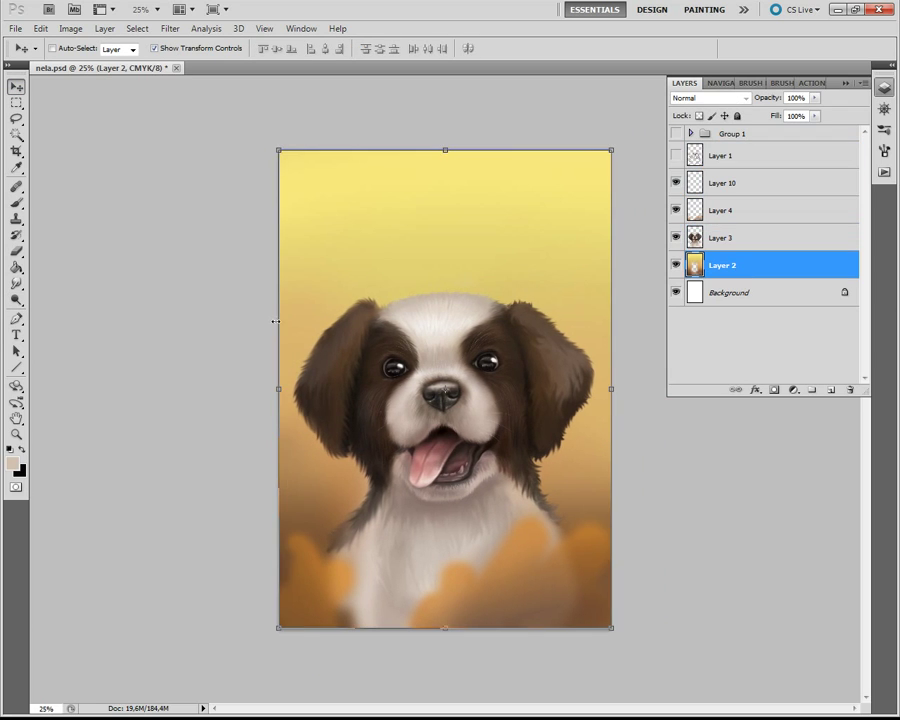
key("r")
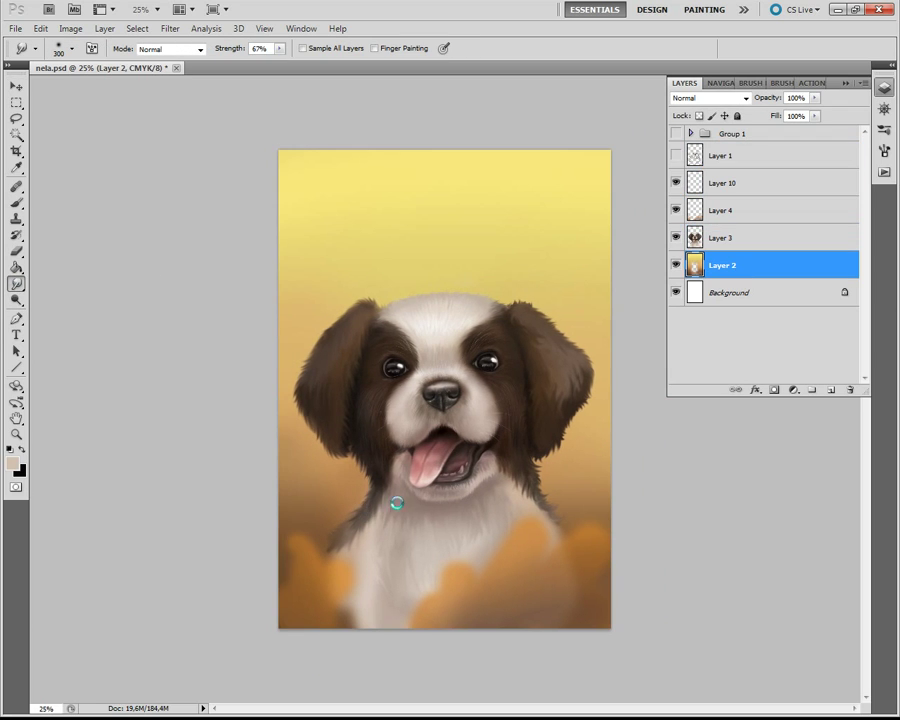
key("alt+bracketright")
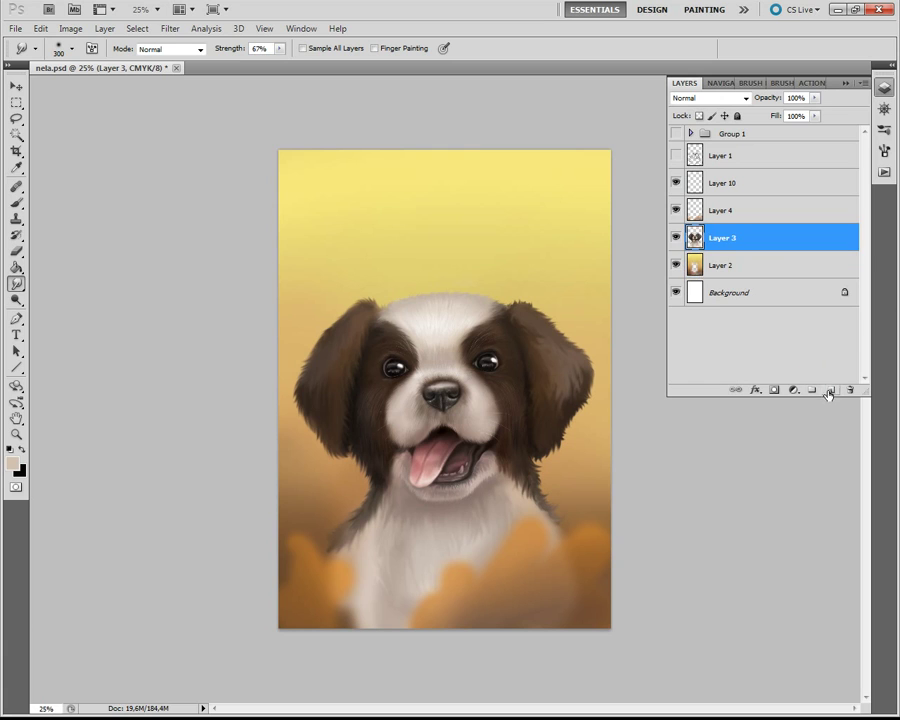
- Add Layer 12 above Layer 3, clip it to the puppy, and set it to Overlay
left_click(830, 390)
right_click(738, 254)
left_click(786, 425)
left_click(710, 97)
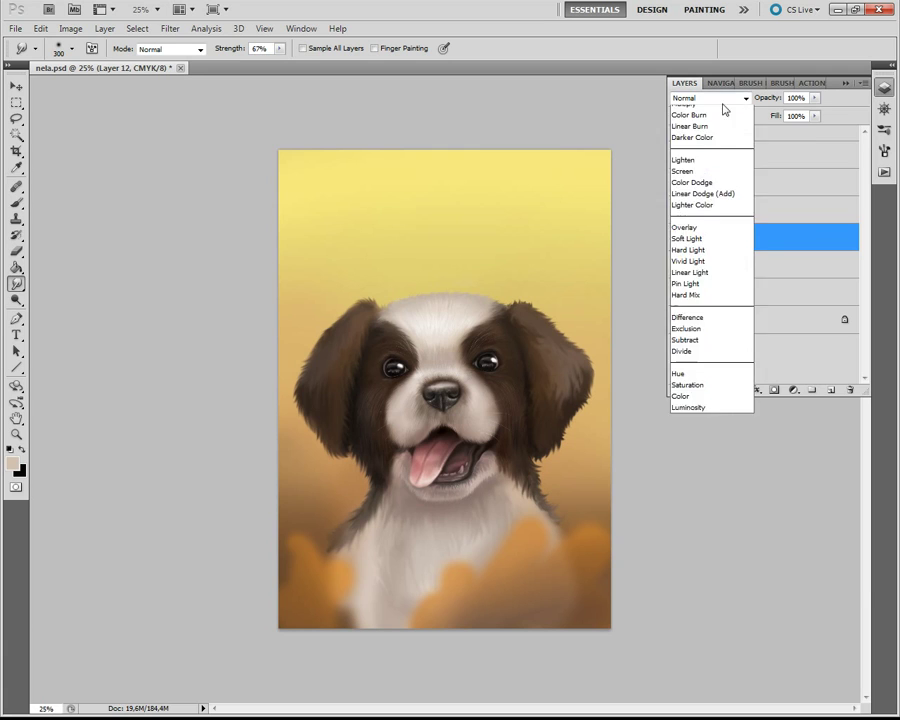
left_click(690, 168)
key("b")
- Paint light yellow and orange-brown tones onto the Overlay layer
left_click(12, 462)
left_click(484, 188)
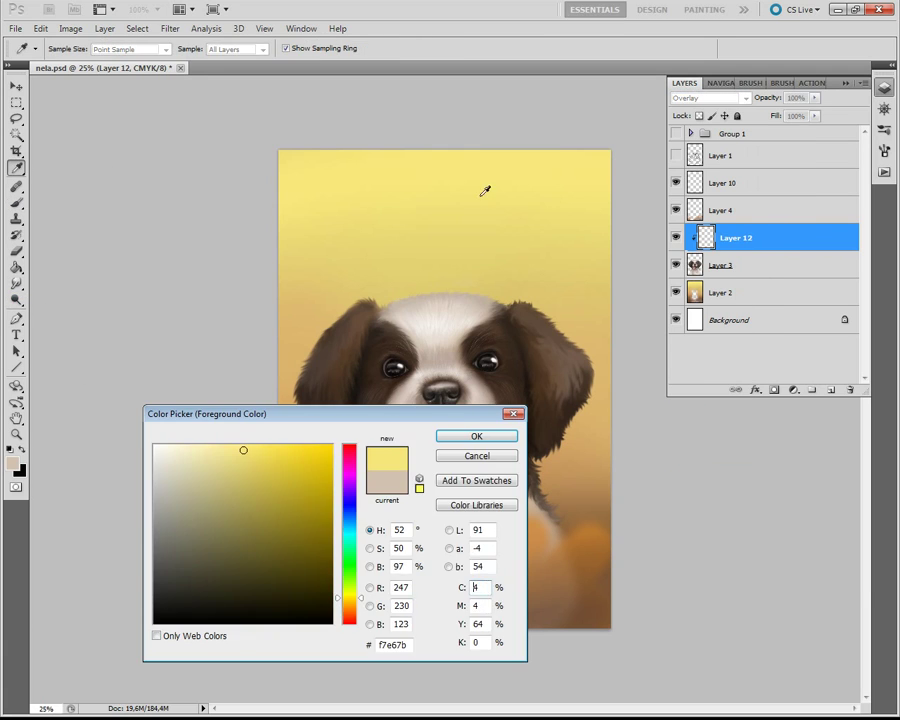
left_click(466, 432)
key("bracketleft")
key("bracketleft")
key("bracketleft")
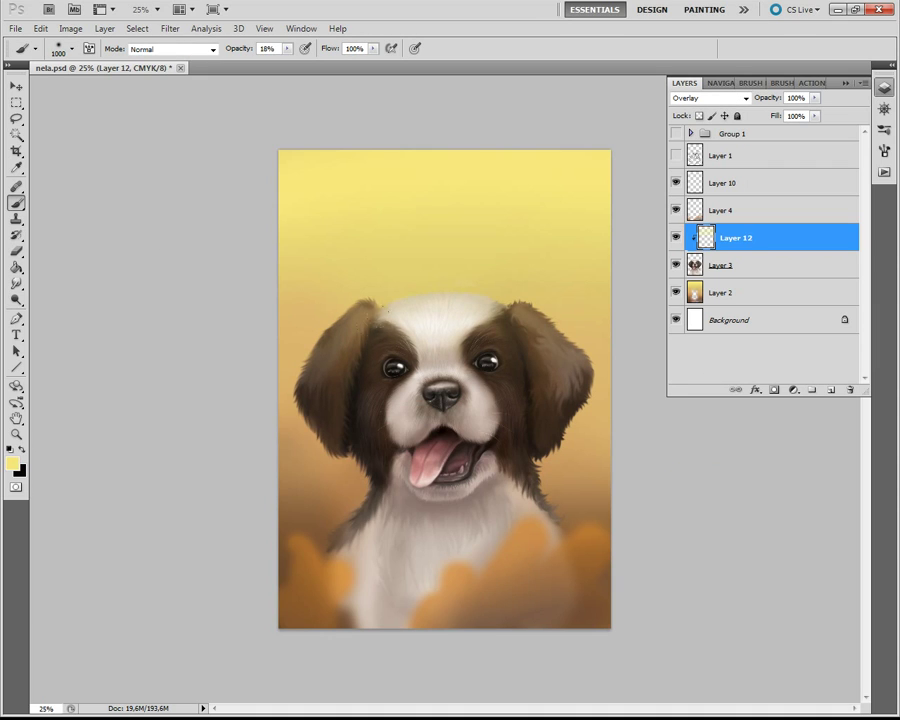
left_click(13, 462)
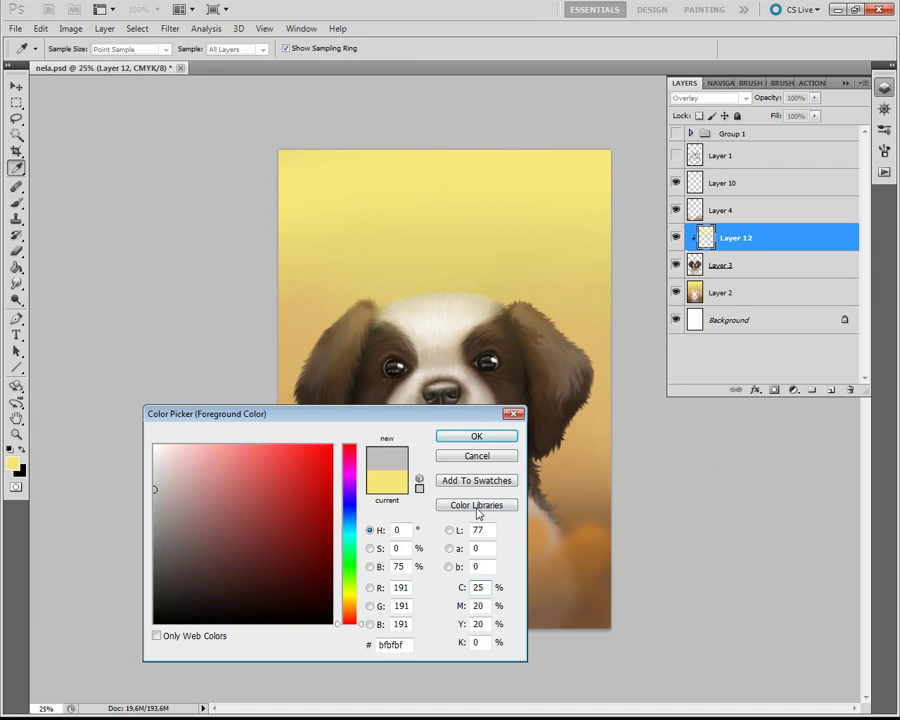
left_click(281, 468)
left_click(474, 434)
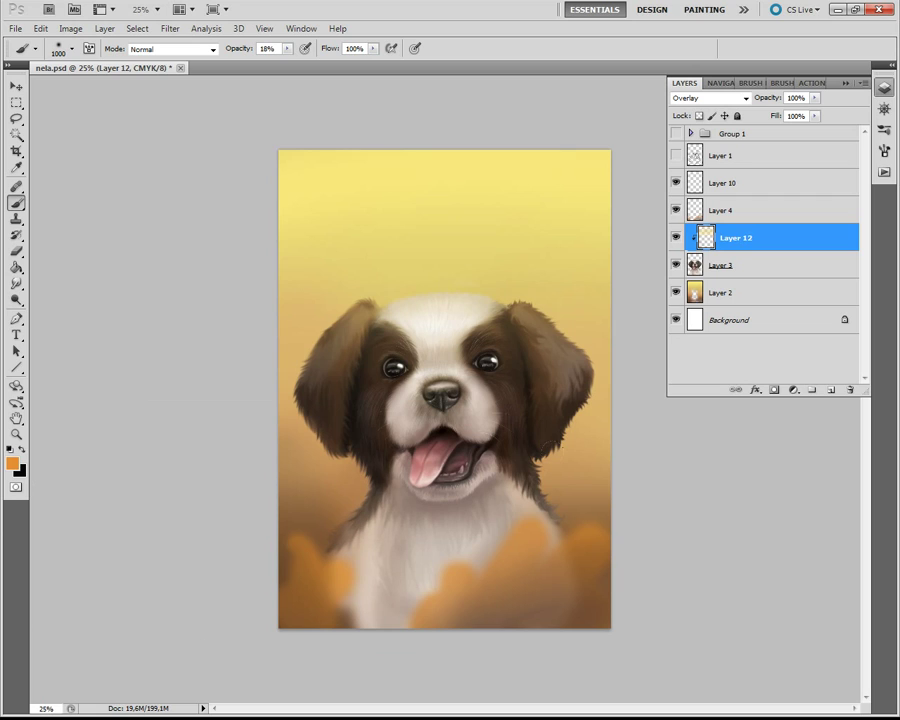
- Lower Layer 12's opacity to 76% and return to Layer 3
left_click(815, 98)
left_click_drag(785, 112, 729, 115)
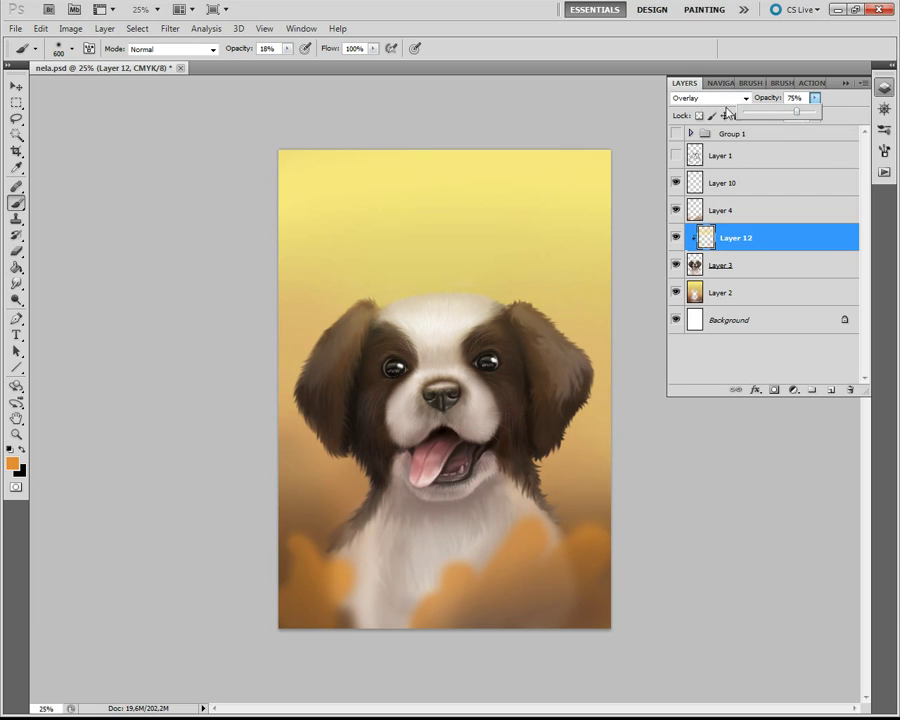
left_click(65, 133)
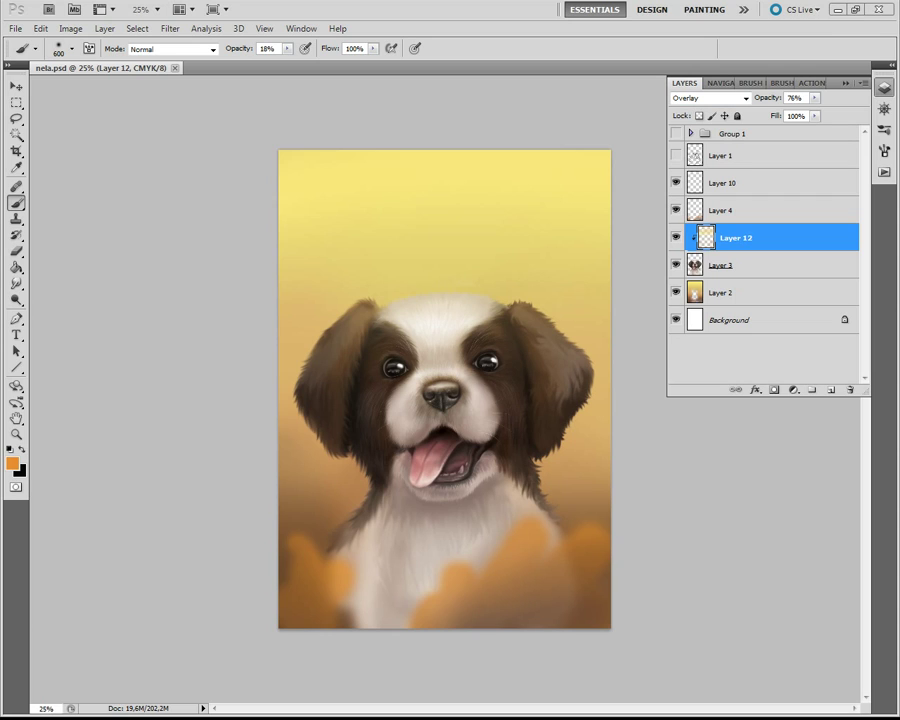
left_click(720, 265)
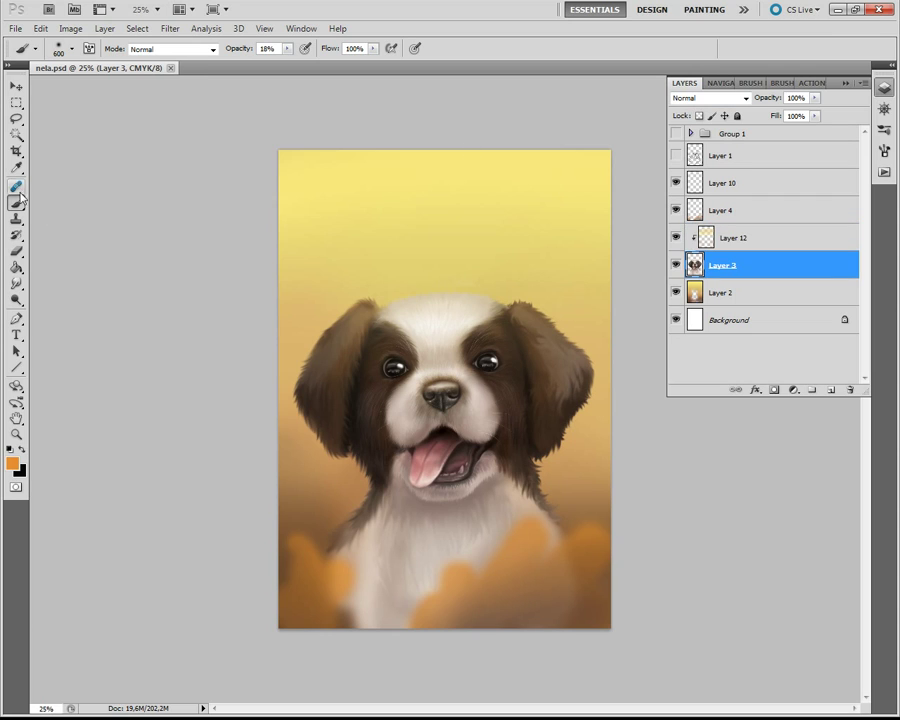
- Set up a darker brown brush at 15% opacity on Layer 3
left_click(231, 273, "alt")
key("bracketleft")
key("bracketleft")
key("bracketleft")
left_click_drag(287, 48, 297, 66)
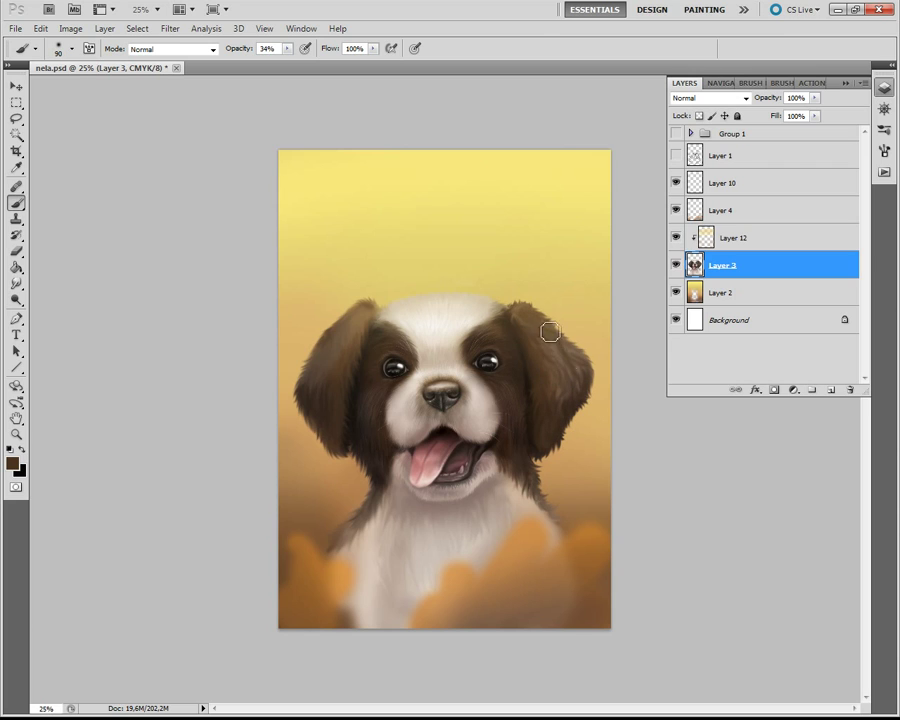
left_click(12, 462)
left_click(244, 642)
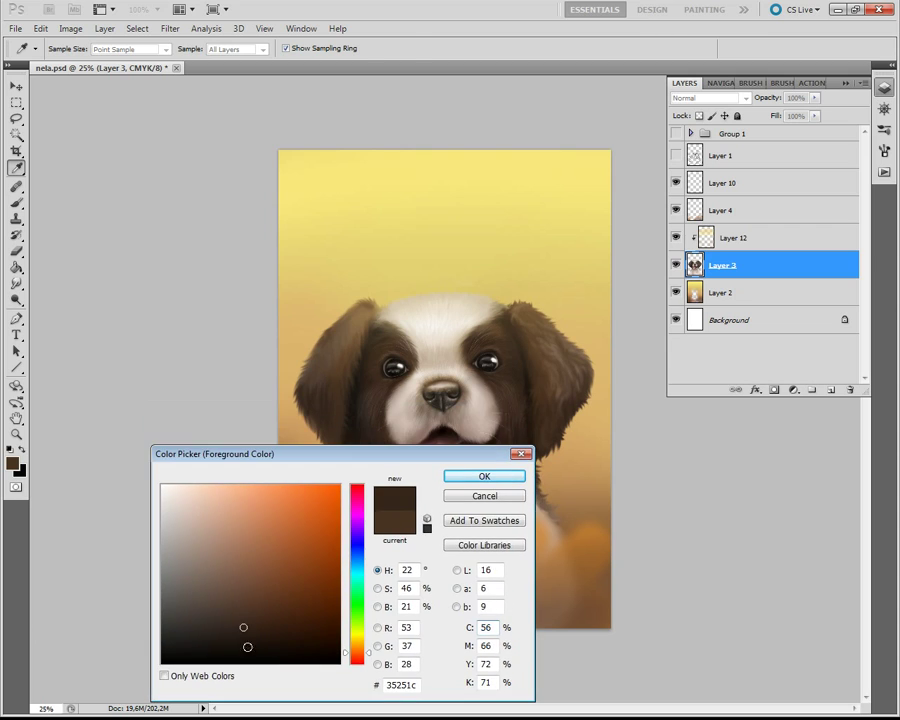
left_click(482, 472)
key("bracketleft")
key("bracketleft")
key("bracketright")
key("bracketright")
key("1")
key("5")
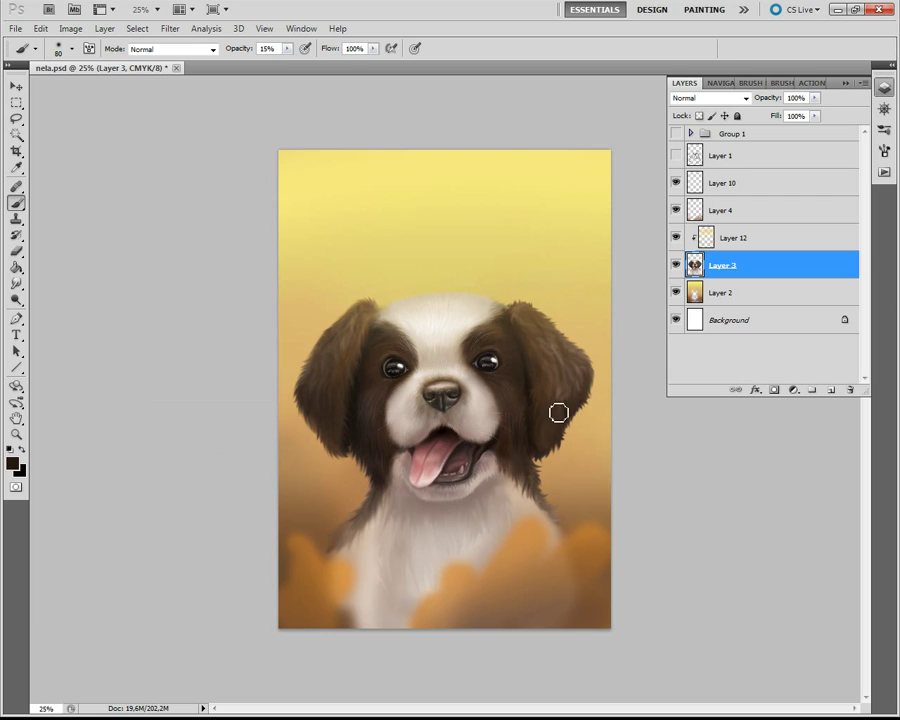
- Paint fine dark fur strands across the chest, then pick a light pink colour
left_click_drag(397, 561, 424, 607)
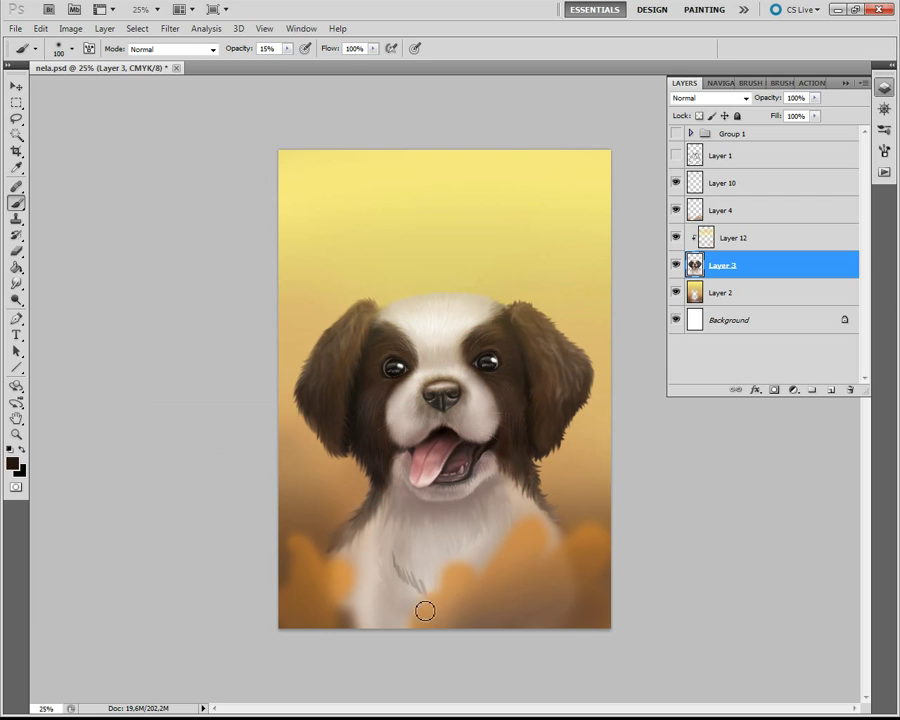
left_click_drag(516, 525, 552, 518)
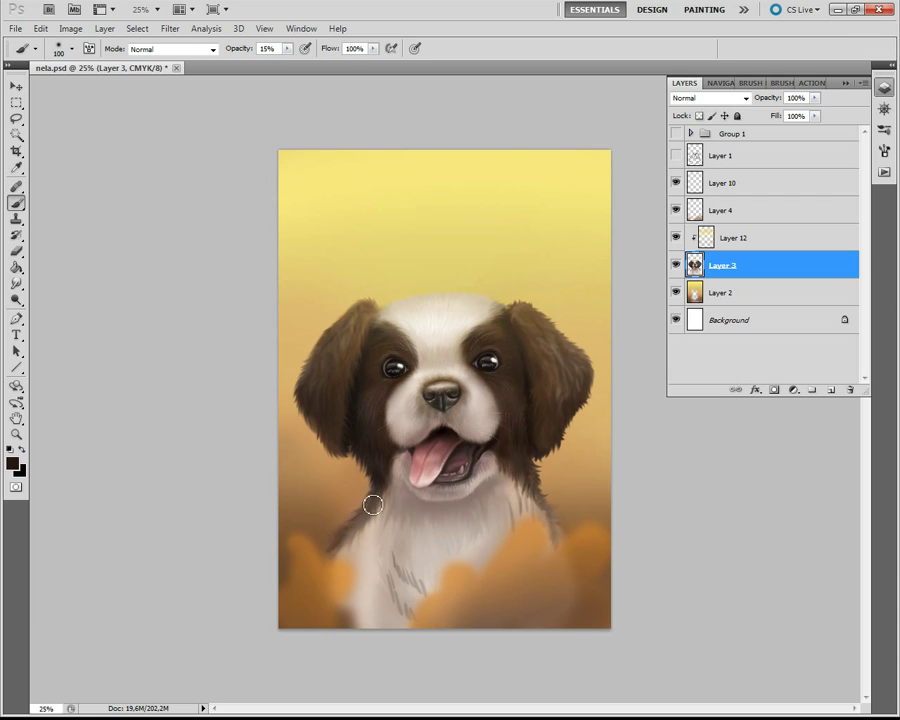
left_click(13, 462)
left_click(496, 472)
key("bracketright")
key("bracketright")
key("bracketleft")
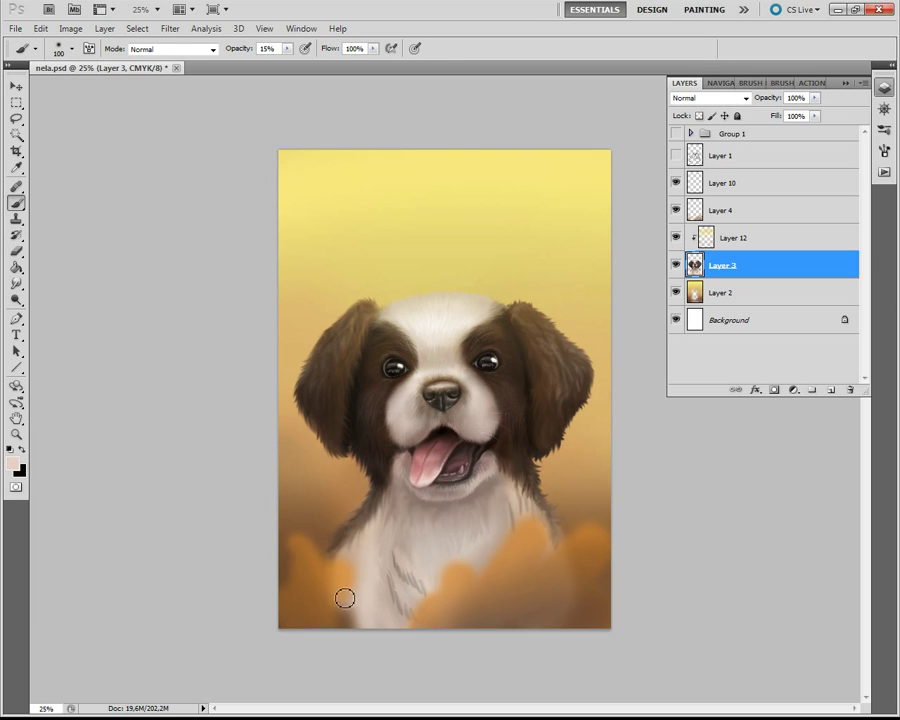
- Blend the lower chest fur strokes with Smudge at 85% strength
key("r")
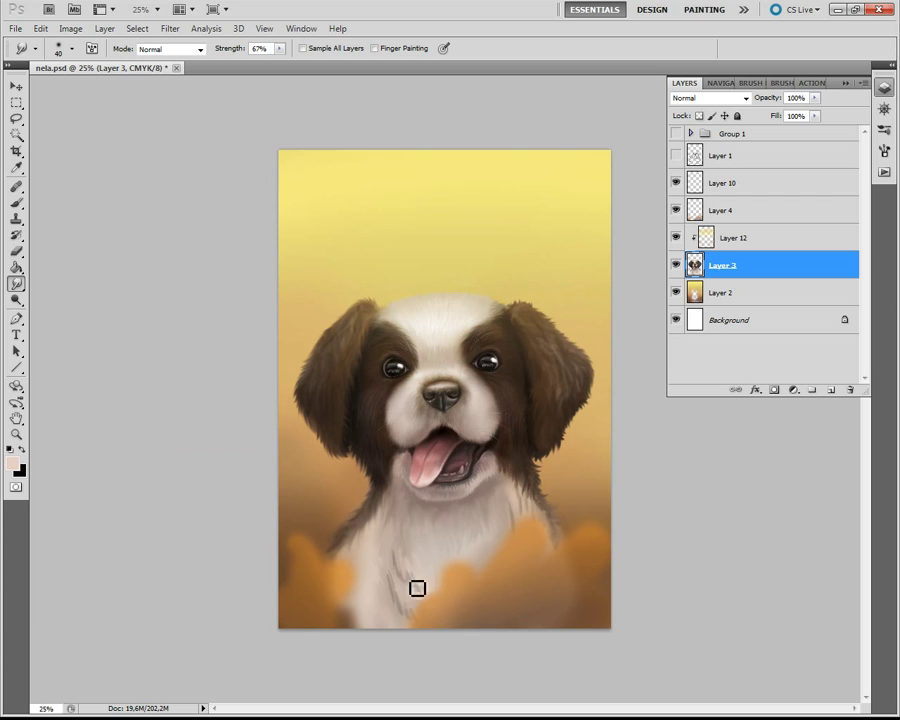
key("8")
key("5")
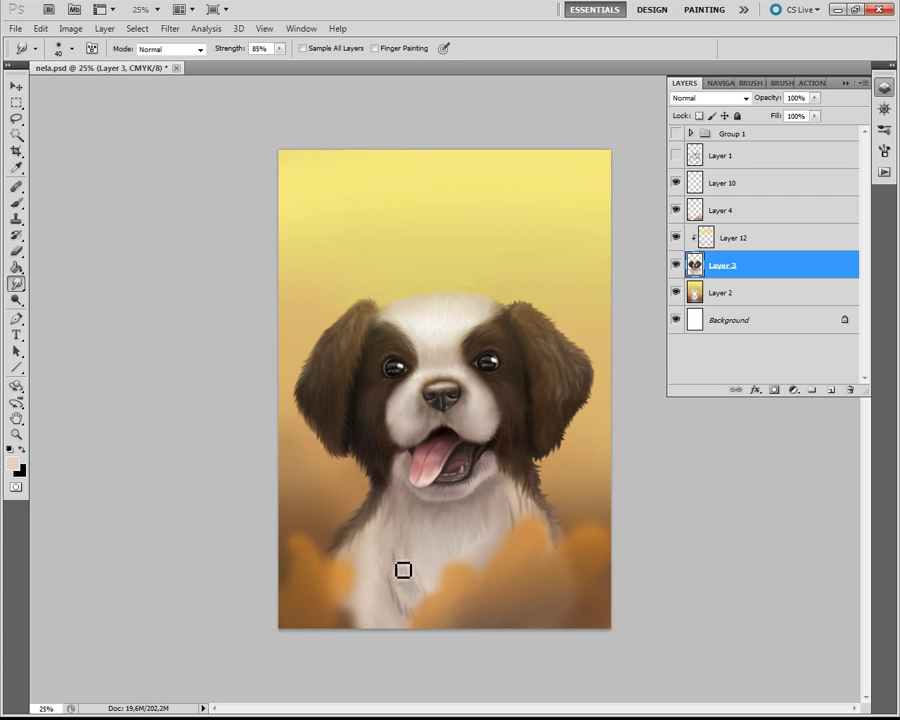
left_click_drag(403, 570, 398, 624)
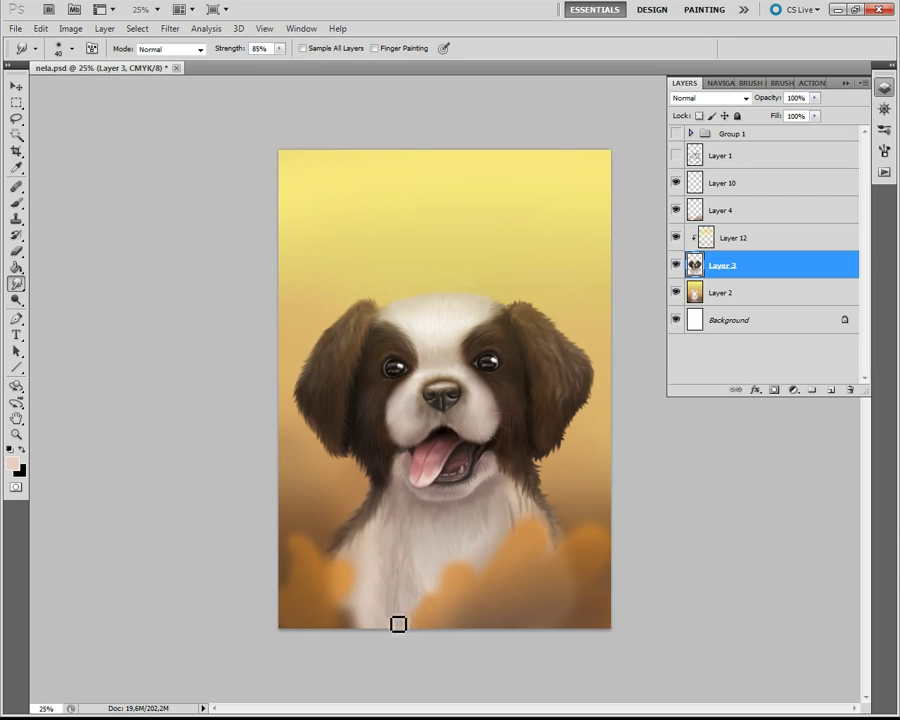
left_click_drag(374, 570, 397, 635)
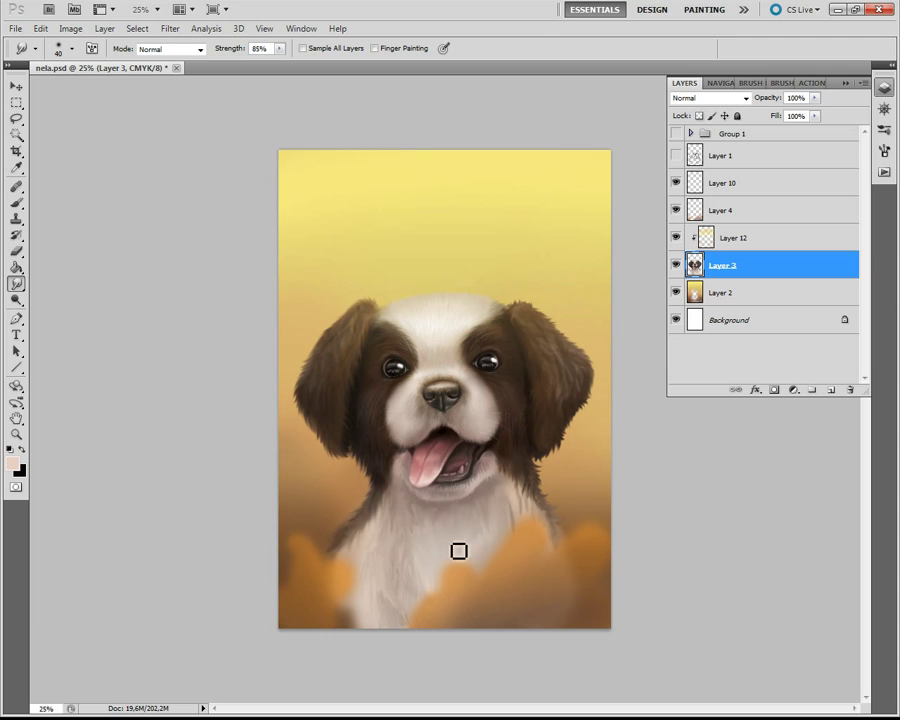
left_click_drag(462, 569, 519, 511)
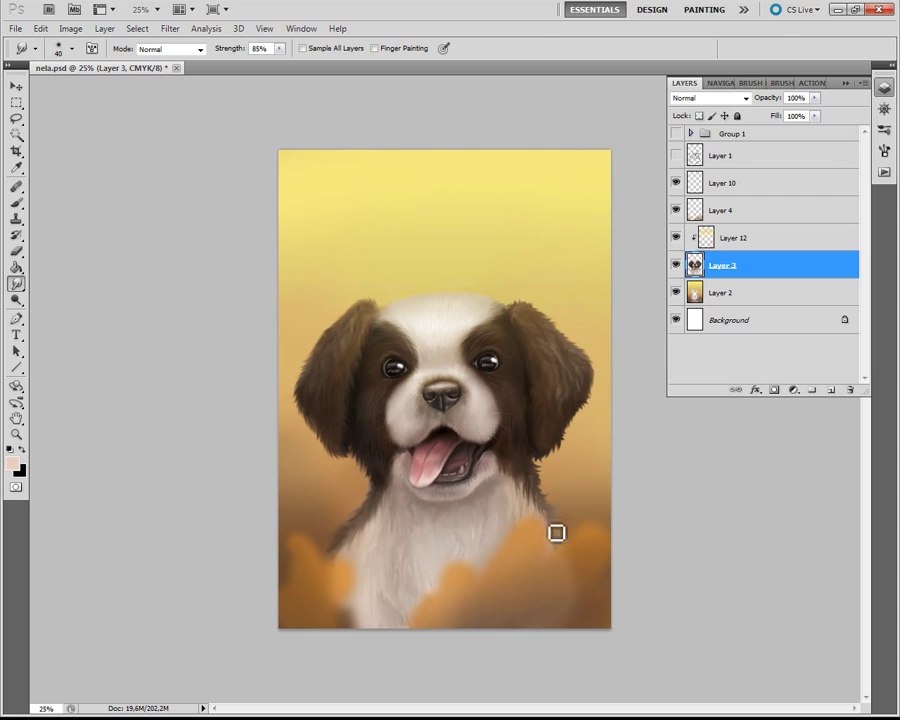
- Select the Burn tool with 81% exposure and choose its tonal range
left_click_drag(16, 299, 46, 306)
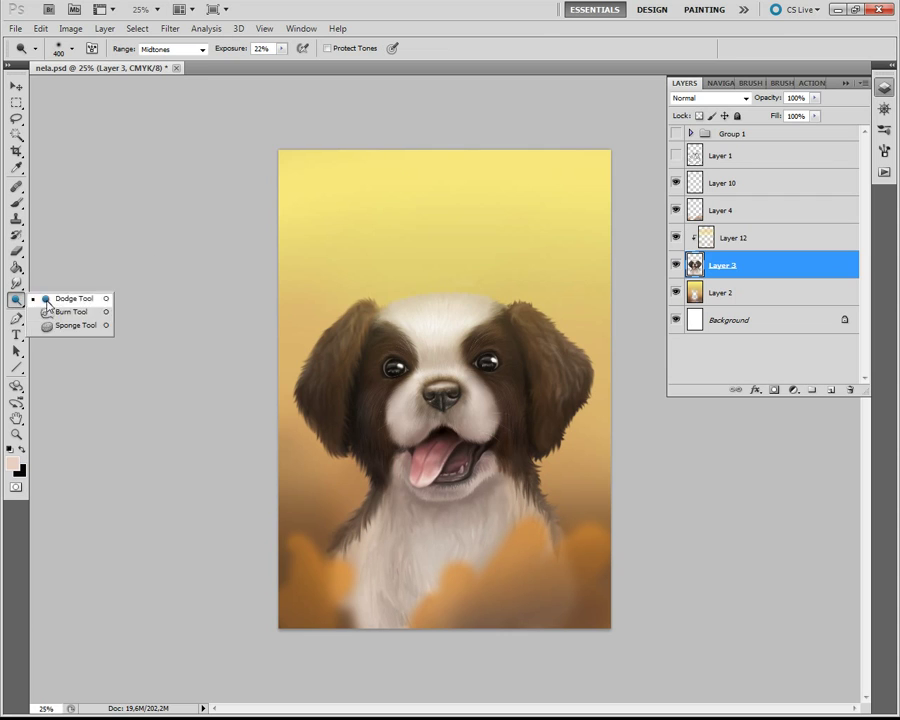
left_click(60, 311)
left_click_drag(276, 60, 326, 62)
key("bracketright")
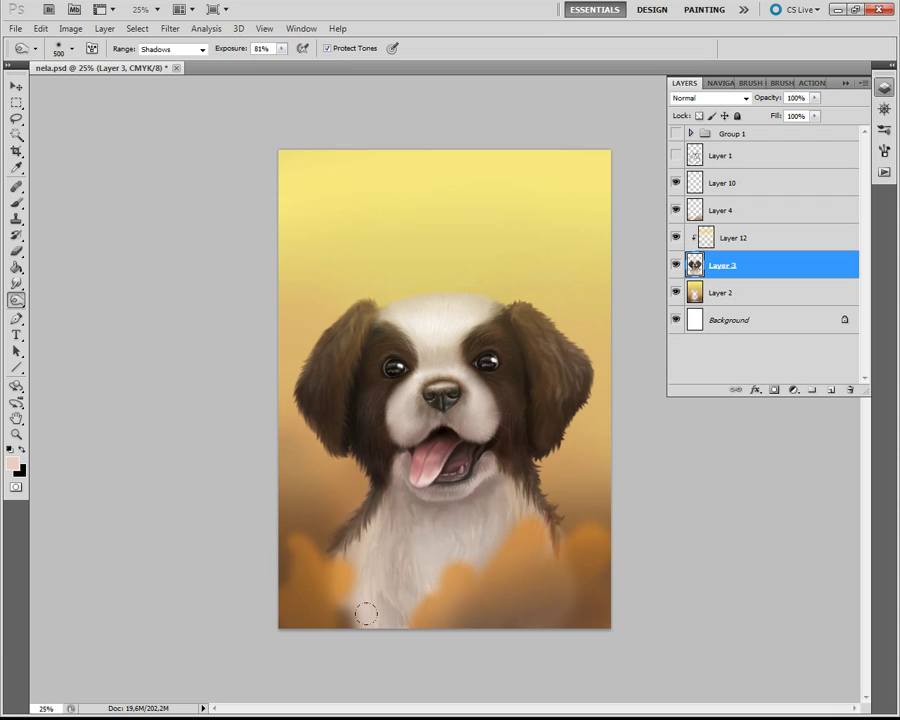
left_click(172, 48)
left_click(125, 46)
- Switch to Smudge at 73% strength and zoom to 50% on the puppy
left_click(16, 284)
left_click(280, 48)
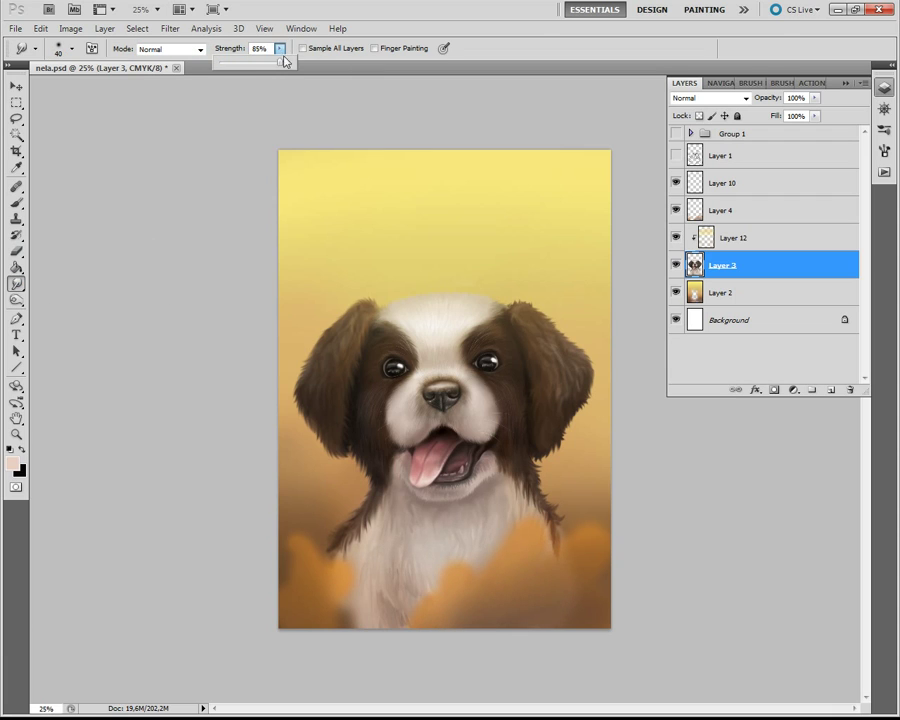
left_click(720, 83)
left_click(851, 391)
key("bracketleft")
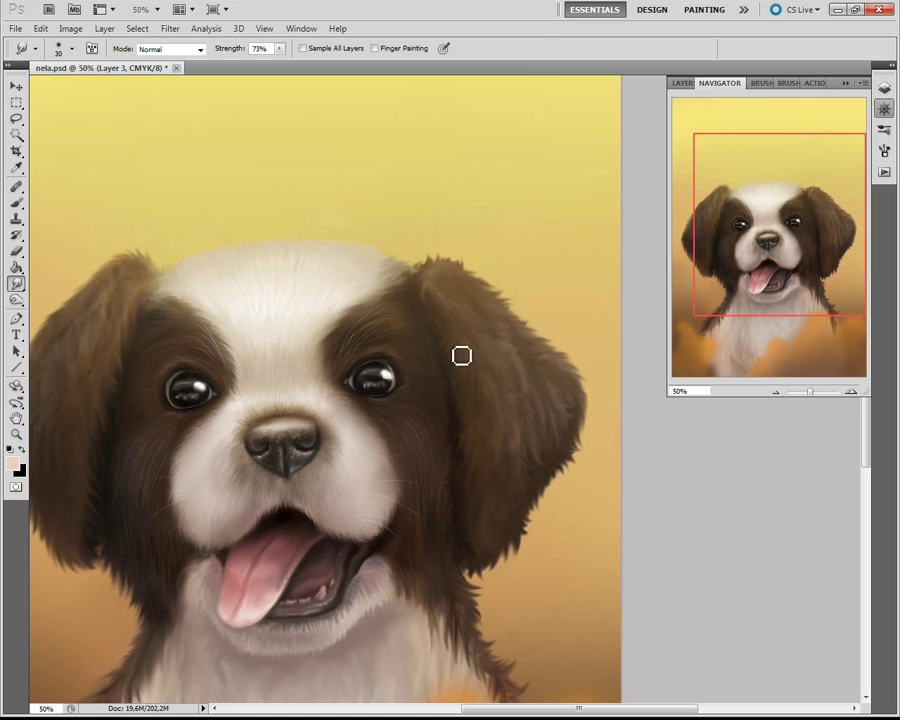
- Pan to the chest, fine-tune the smudge brush size, and return to the Layers panel
scroll(154, 412, "left", 2)
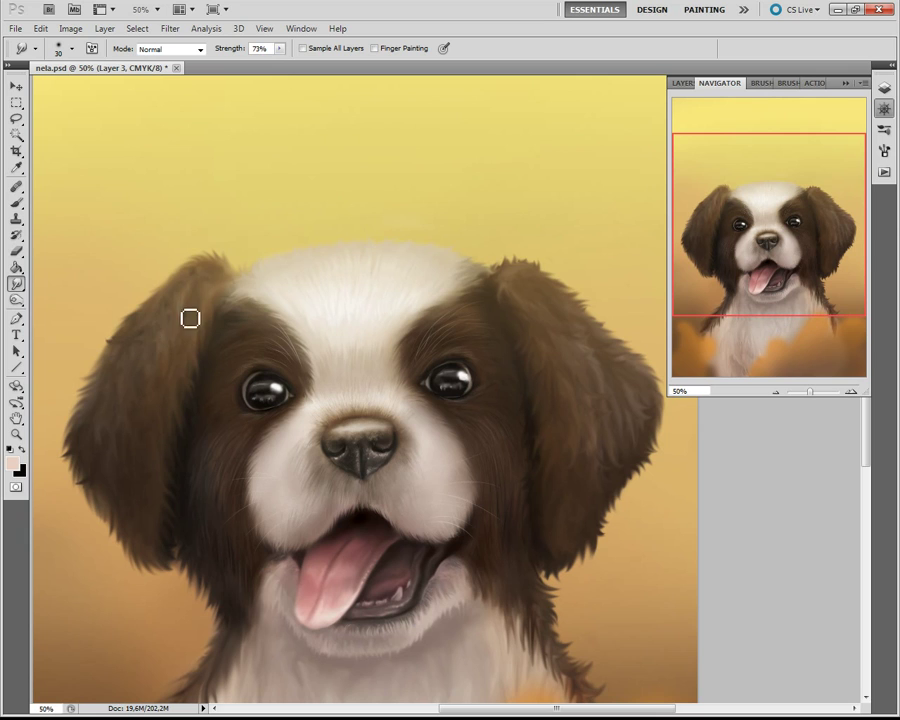
scroll(107, 411, "down", 5)
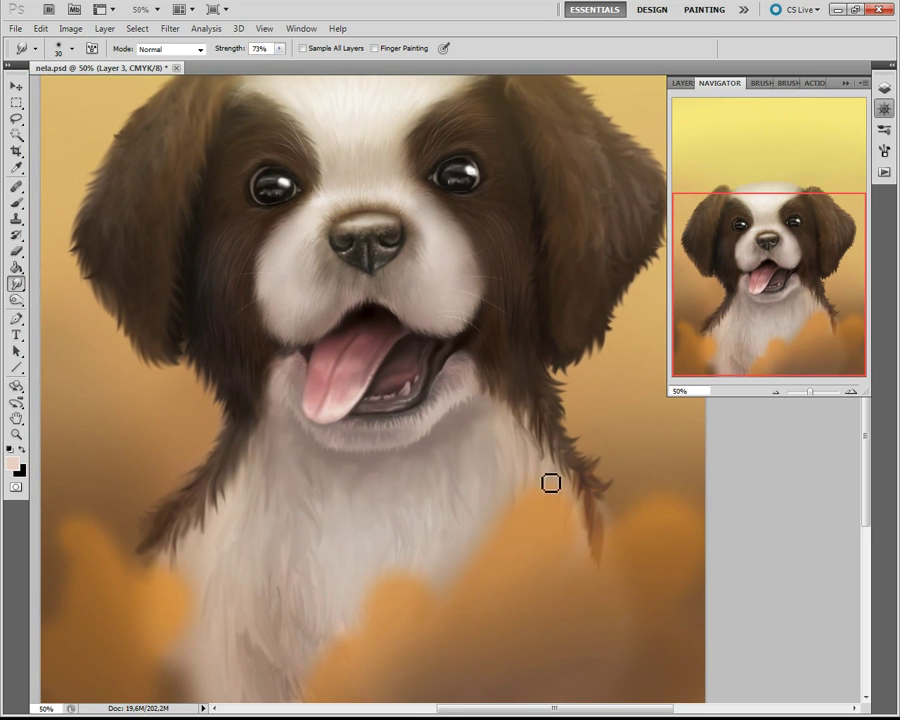
key("bracketright")
key("bracketright")
key("bracketright")
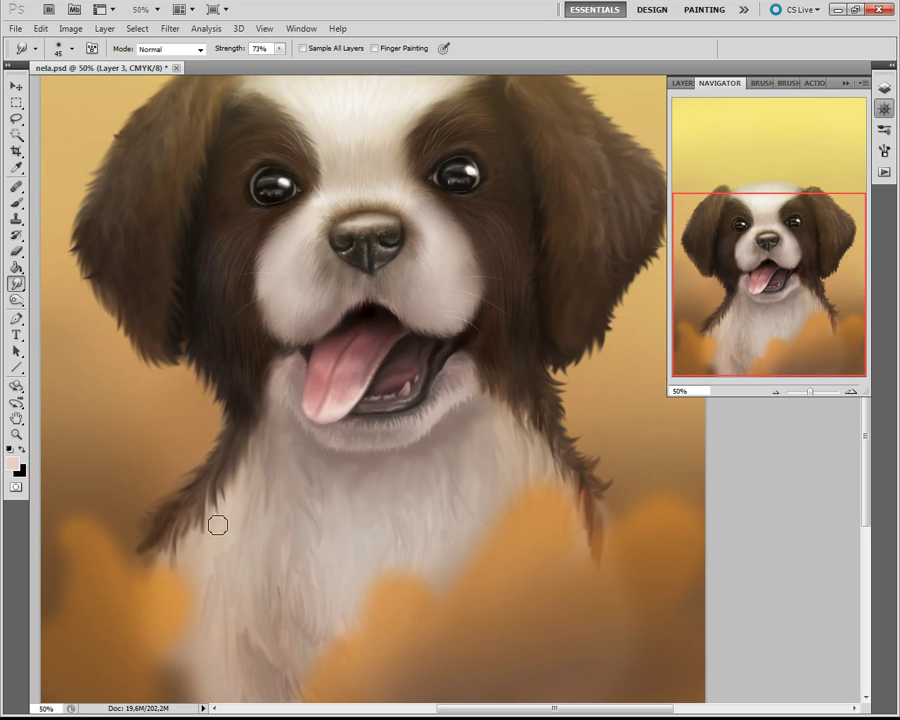
key("bracketleft")
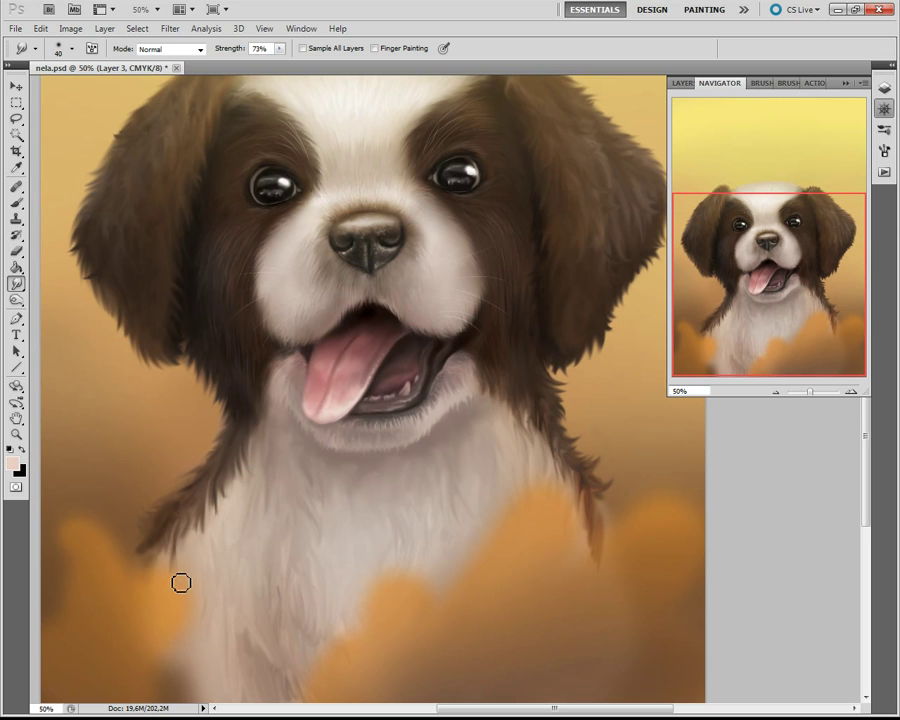
left_click(778, 397)
left_click(850, 391)
- Duplicate Layer 10, motion-blur the copy at 90° with a small distance, and merge it down
left_click(683, 83)
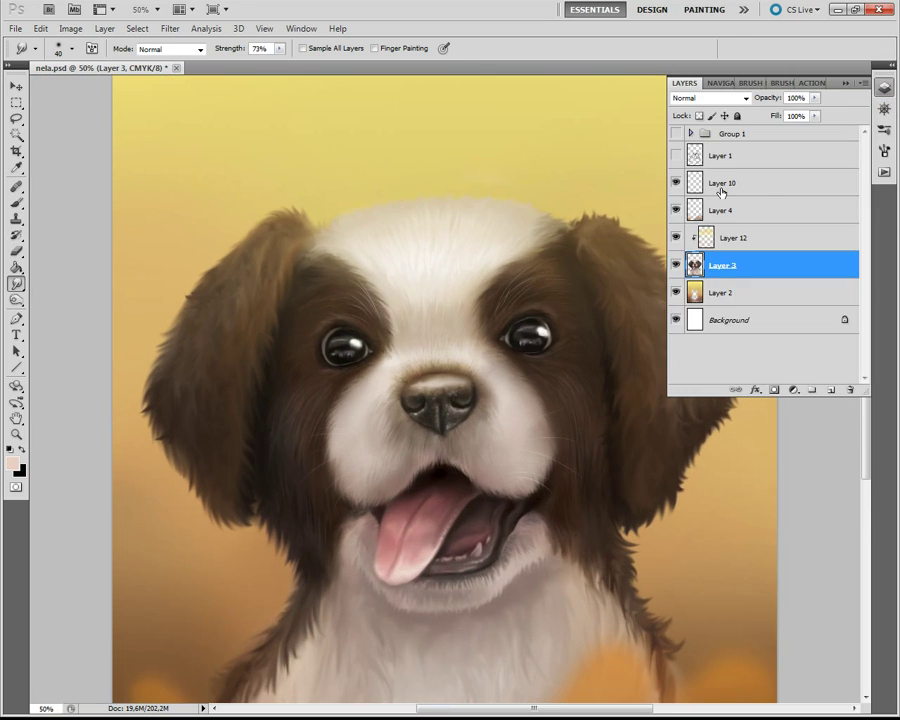
right_click(722, 184)
left_click(777, 248)
left_click(170, 28)
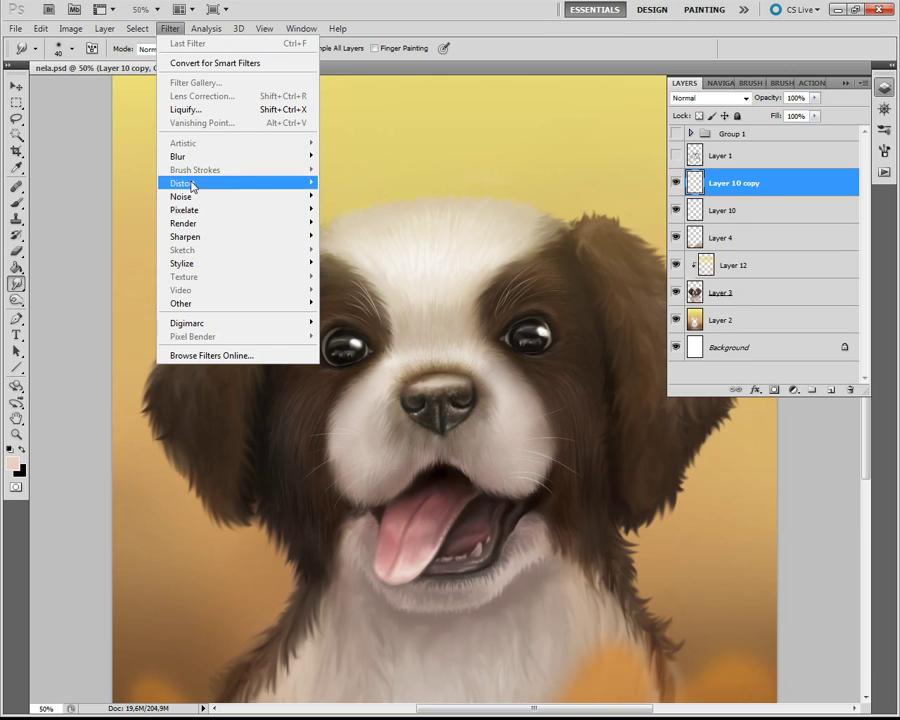
left_click(355, 236)
left_click_drag(74, 297, 68, 300)
left_click_drag(163, 257, 160, 241)
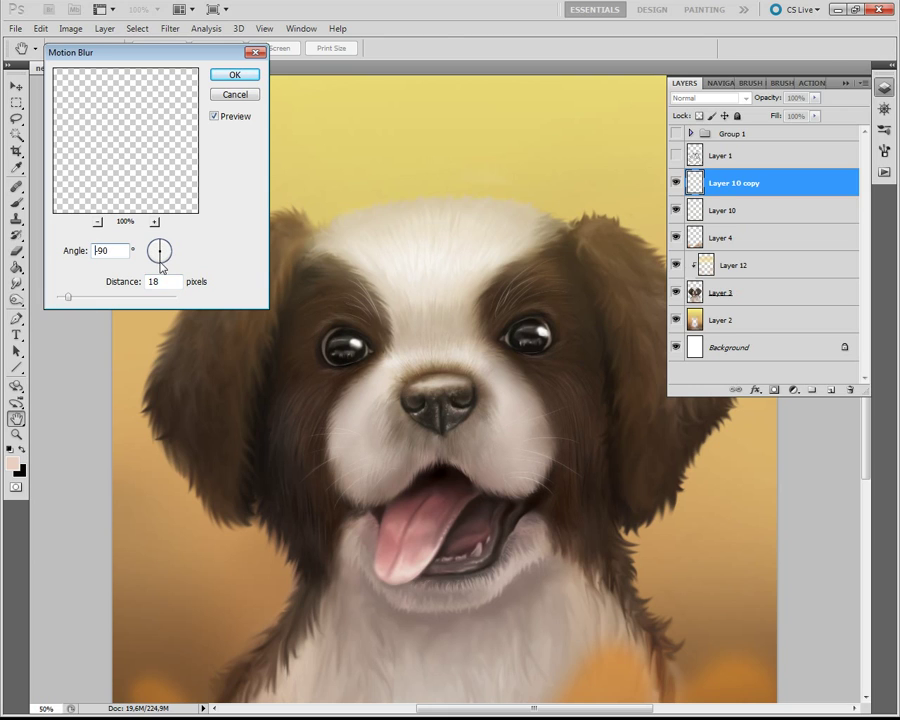
left_click(240, 76)
left_click(676, 186)
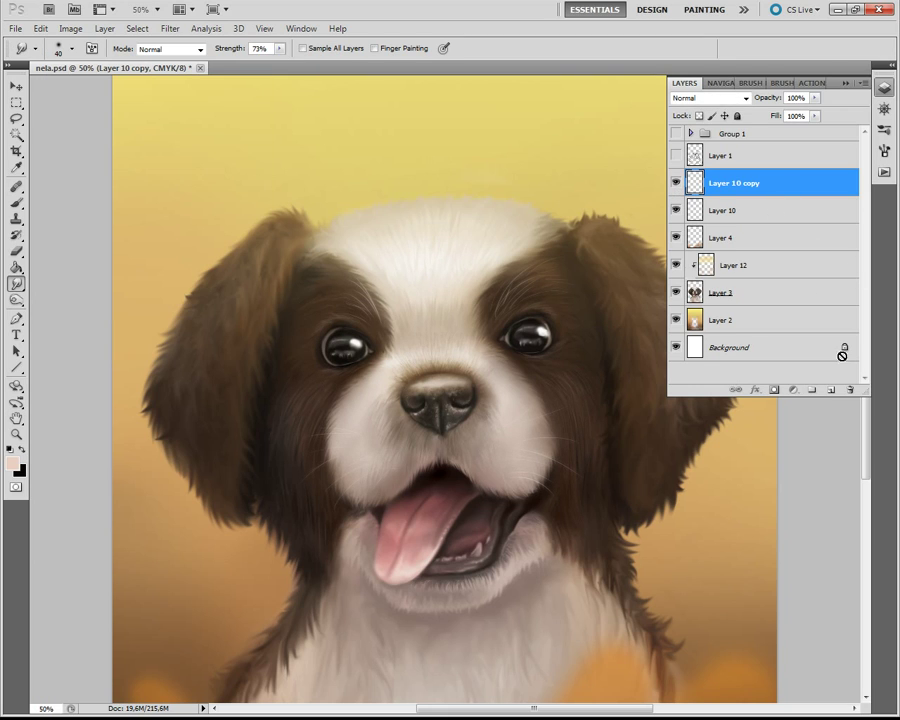
key("ctrl+e")
- Zoom out to 33% to view the whole painting and select Layer 3
key("bracketright")
key("bracketright")
key("bracketright")
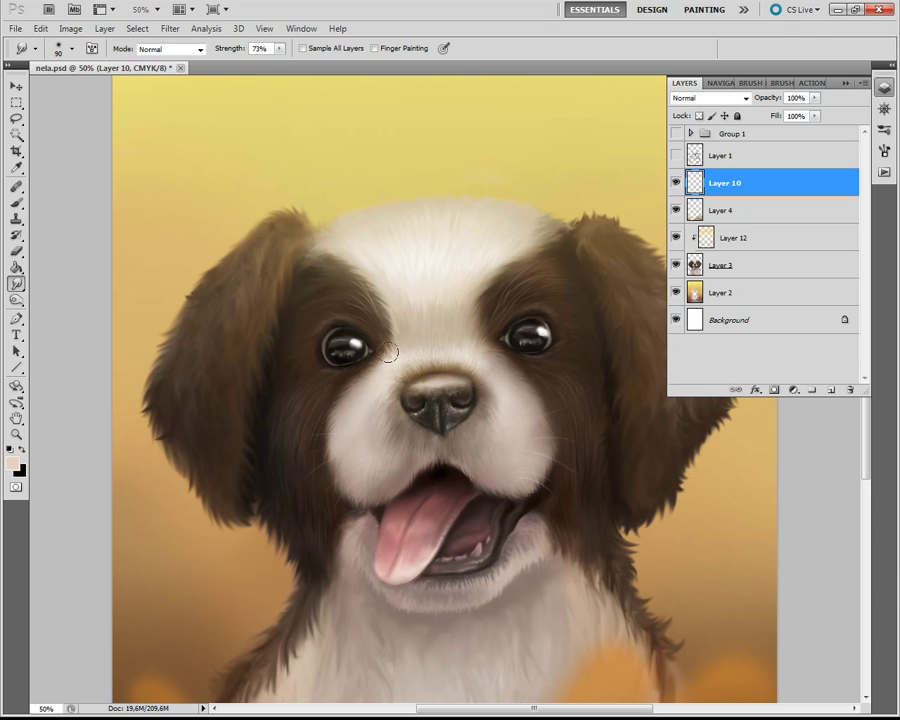
left_click(884, 108)
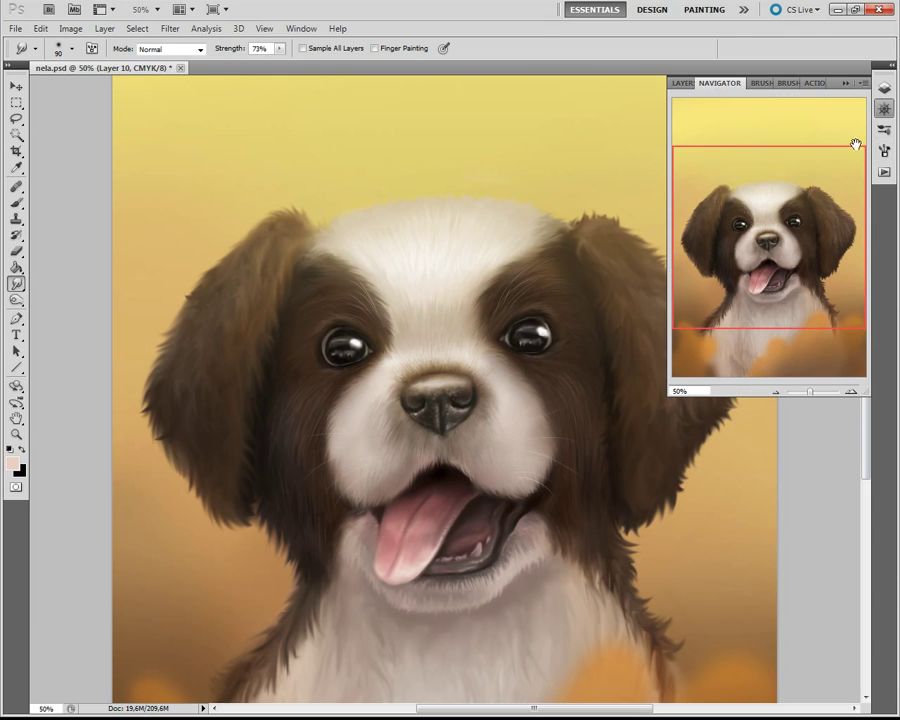
left_click(775, 391)
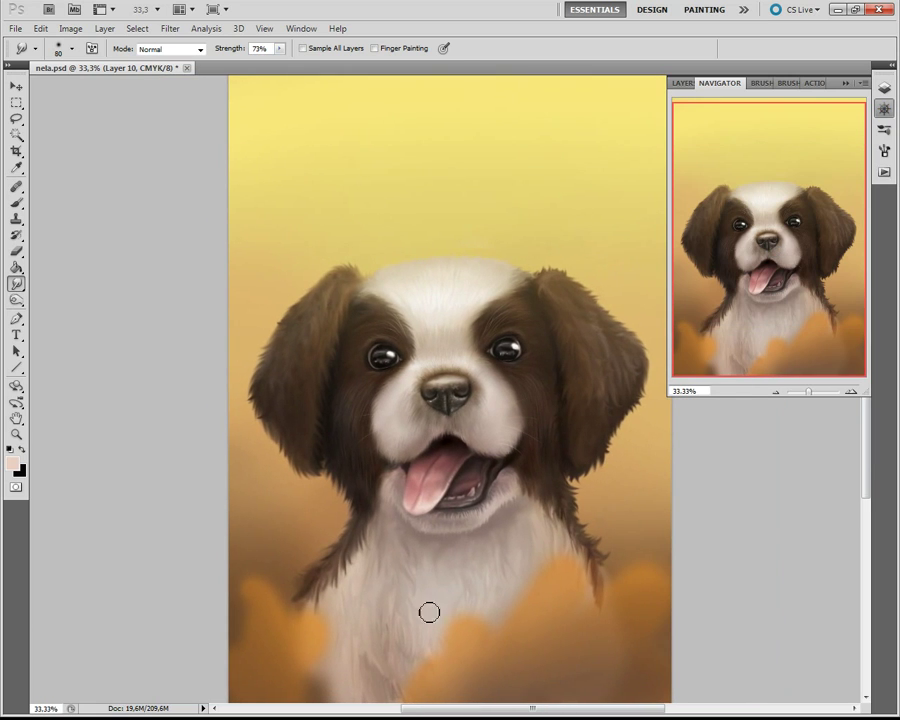
left_click(683, 83)
left_click(722, 265)
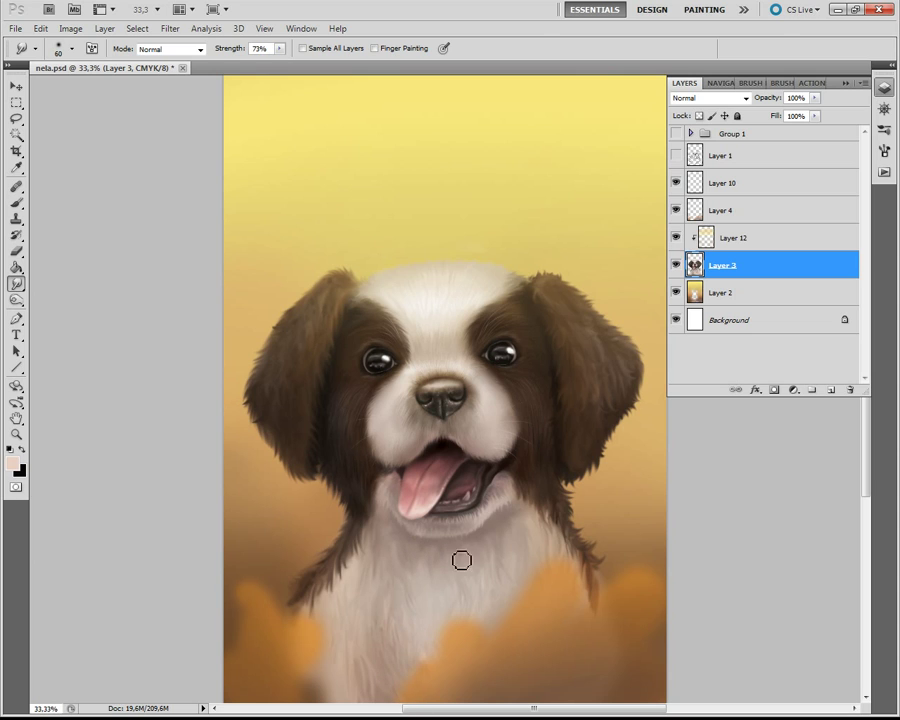
- Add a new Layer 13 and set up a full-opacity brush with a sampled fur colour
left_click(713, 290)
key("ctrl+shift+alt+n")
key("b")
left_click(404, 536, "alt")
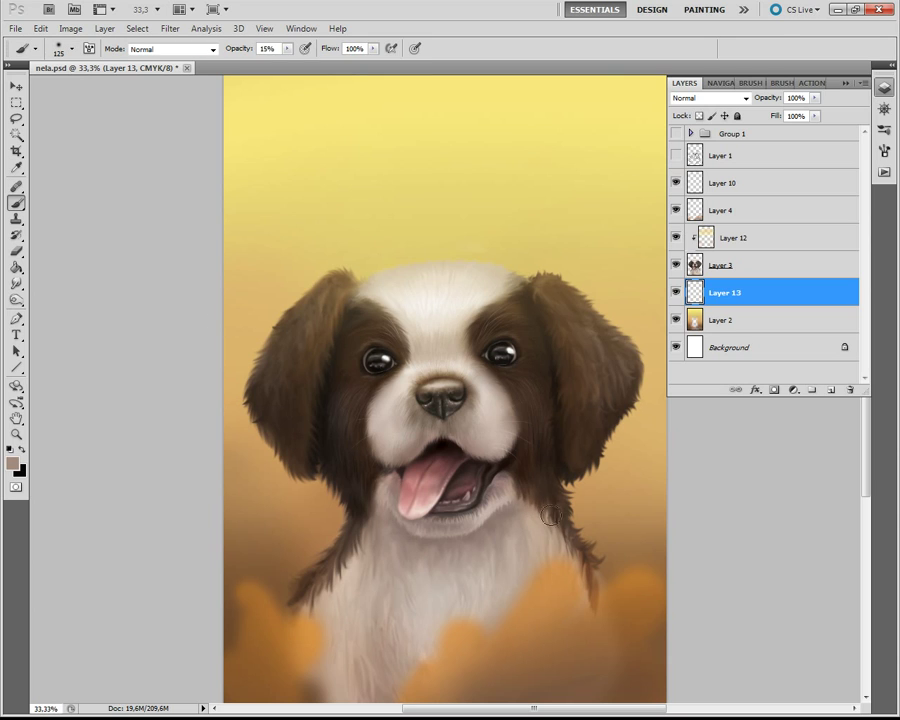
key("4")
key("0")
key("bracketright")
key("bracketright")
left_click(17, 252)
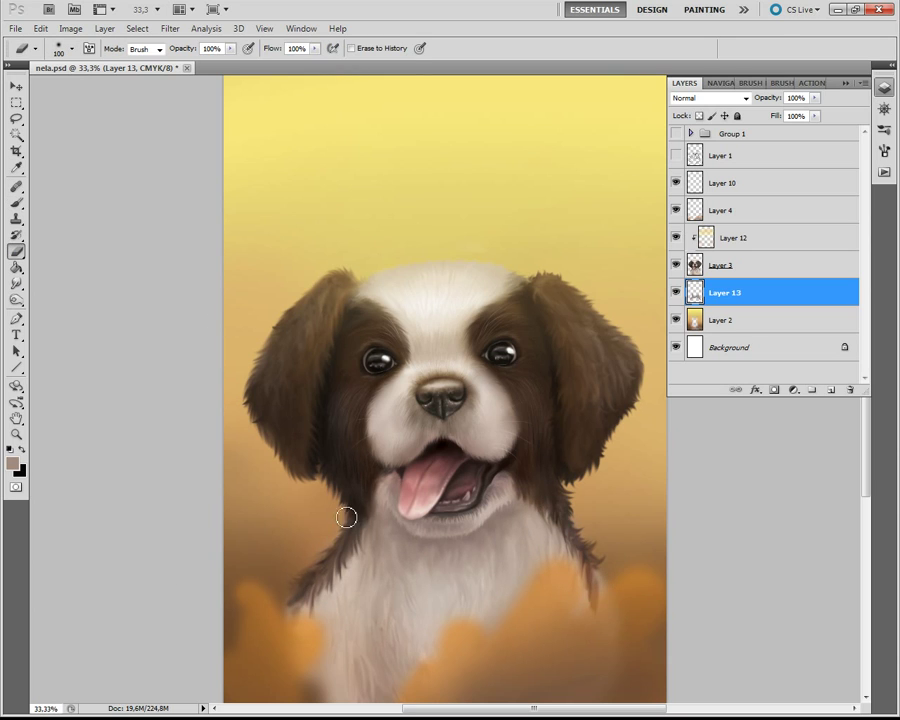
- Release Layer 12's clipping mask, merge Layer 3 into Layer 13, and re-clip Layer 12
left_click(736, 265)
right_click(748, 237)
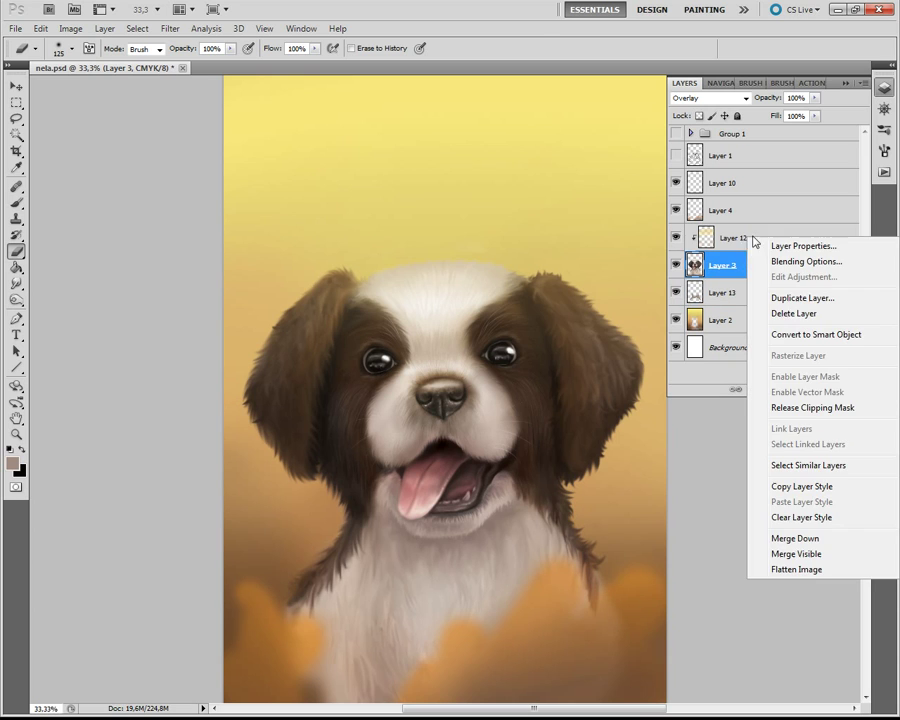
left_click(800, 405)
left_click(731, 264)
key("ctrl+e")
left_click(708, 237)
right_click(730, 237)
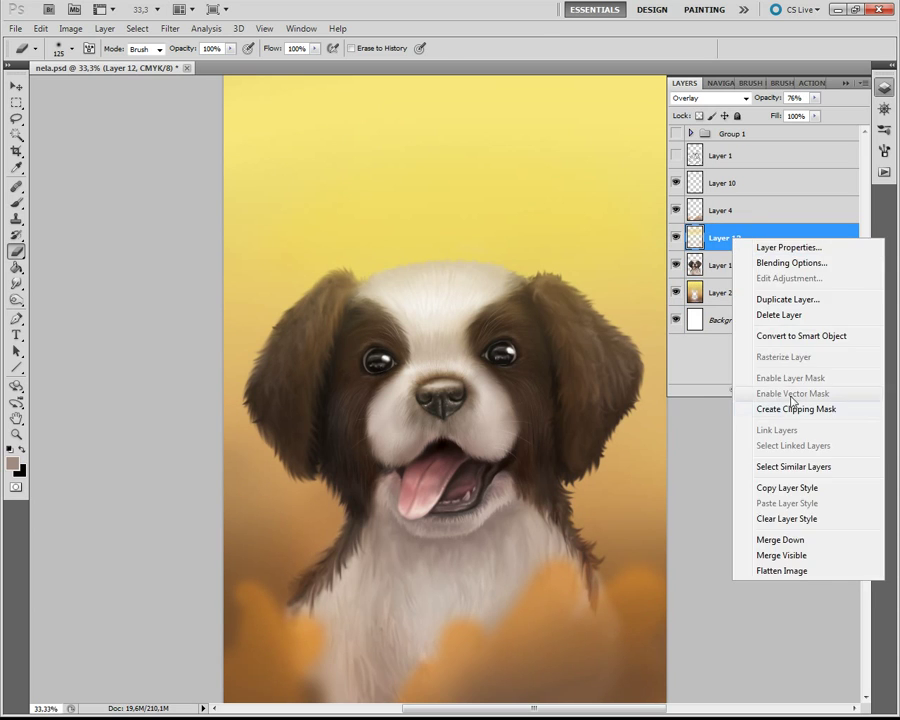
left_click(792, 403)
- Smudge the fur strands at the puppy's lower-left edge and add a new layer beneath
key("r")
key("alt+bracketleft")
key("bracketleft")
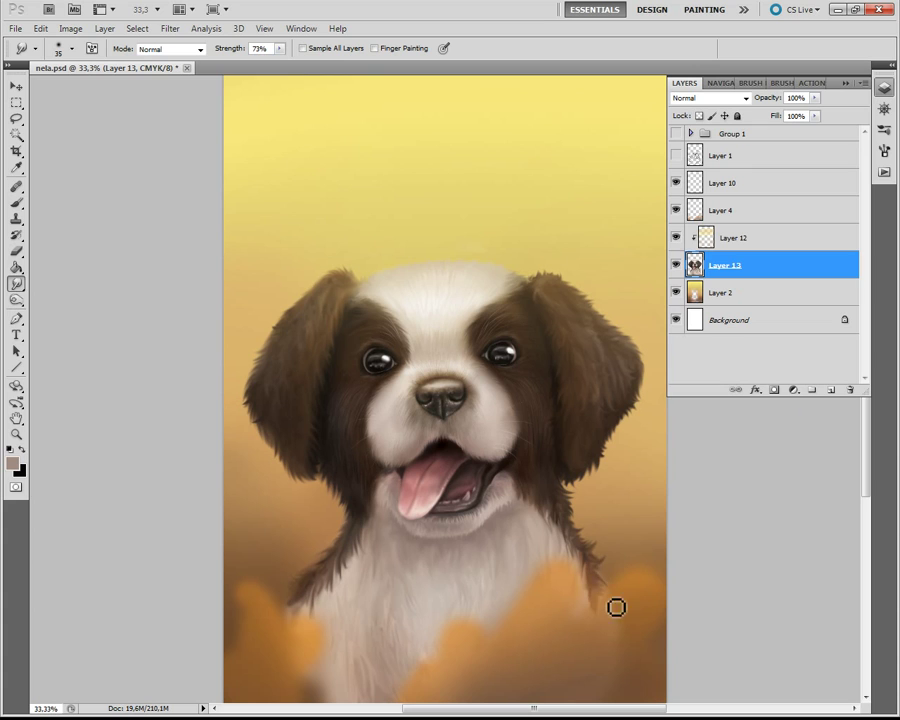
left_click_drag(300, 622, 283, 643)
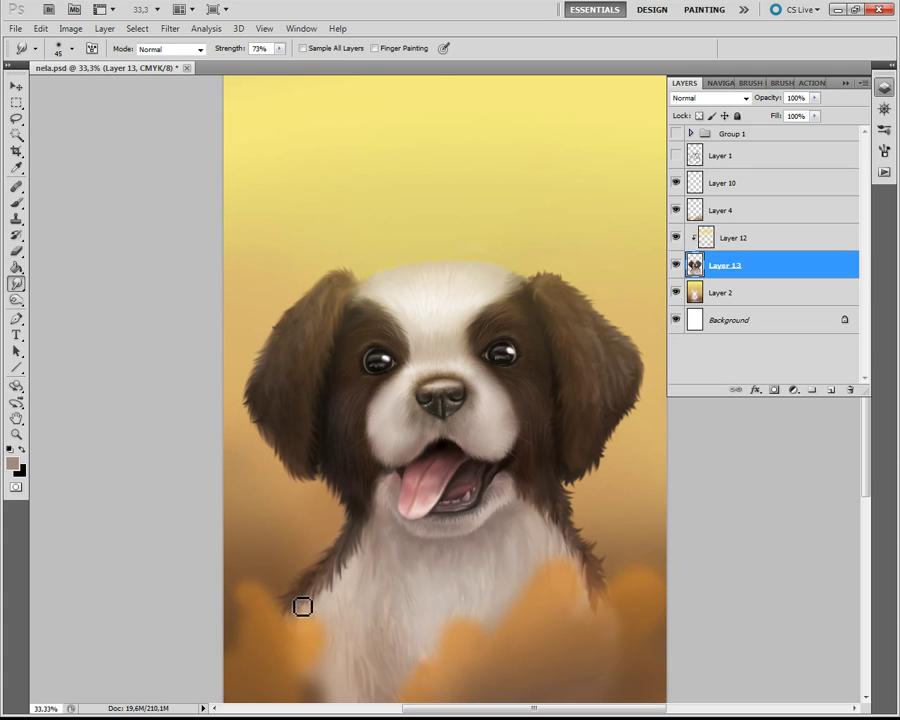
key("ctrl+shift+alt+n")
- Paint light peach bokeh dots around the puppy on Layer 14
key("b")
left_click(72, 48)
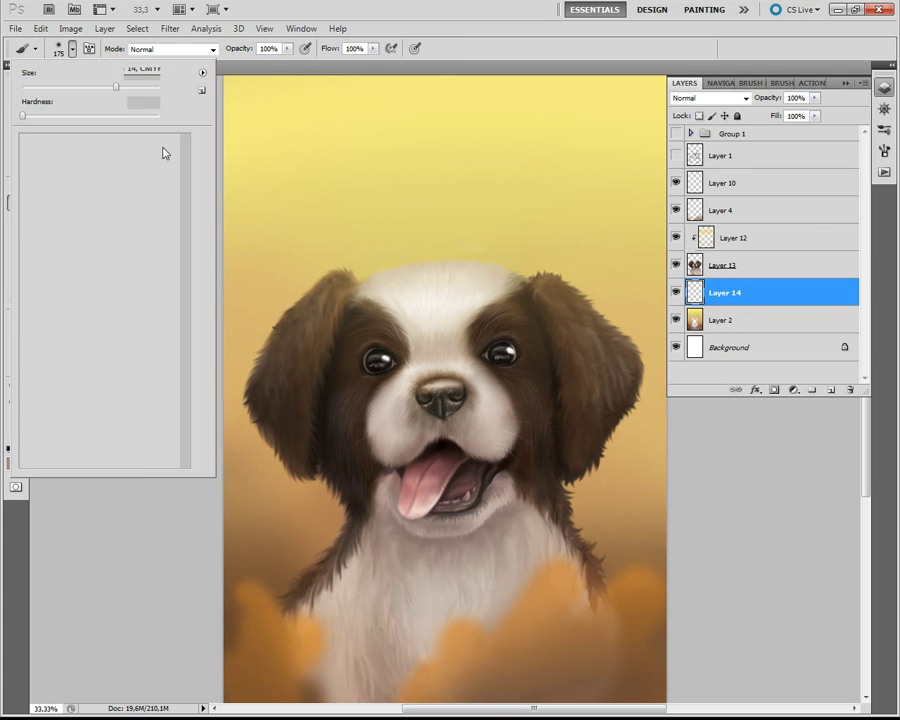
key("Escape")
left_click(12, 462)
left_click(263, 94)
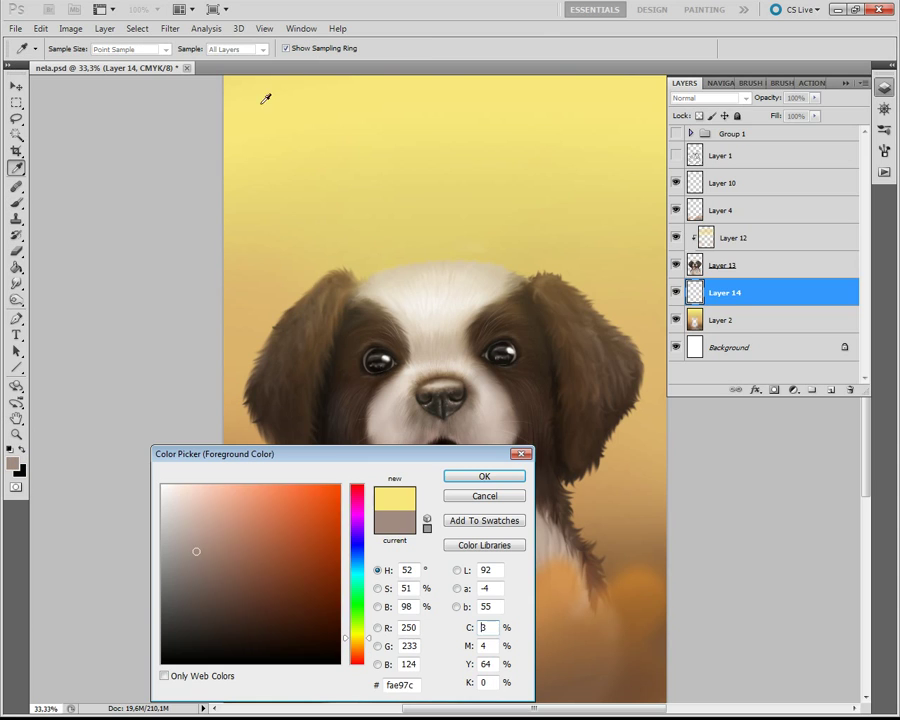
left_click(198, 484)
left_click(484, 477)
key("b")
left_click_drag(342, 201, 630, 300)
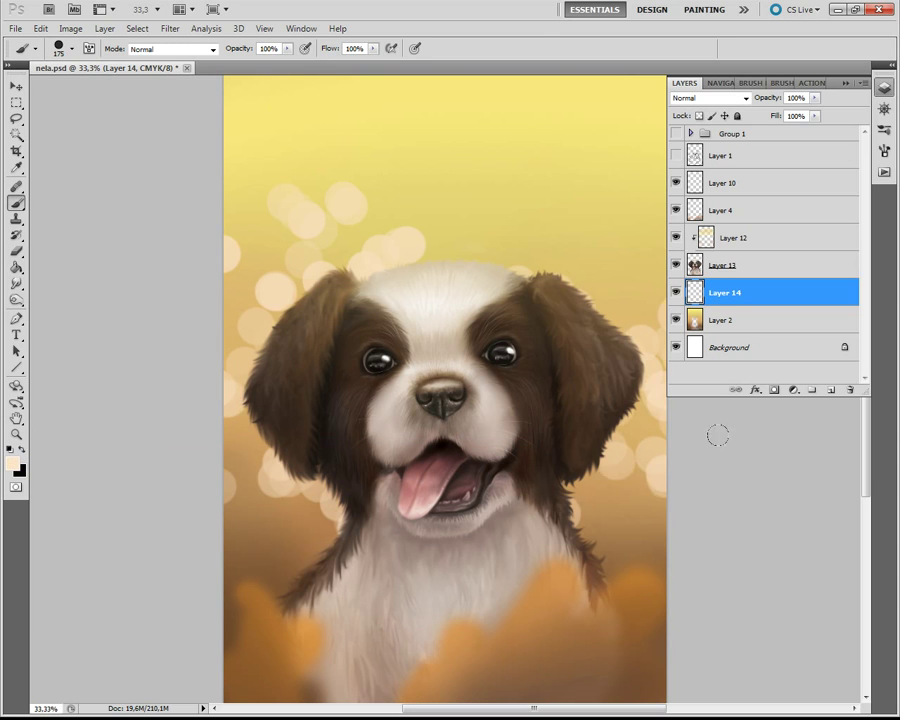
left_click_drag(250, 420, 640, 480)
left_click_drag(300, 200, 628, 285)
- Set Layer 14 to Overlay blending at 46% opacity and ready a very large eraser
left_click(710, 98)
left_click(700, 278)
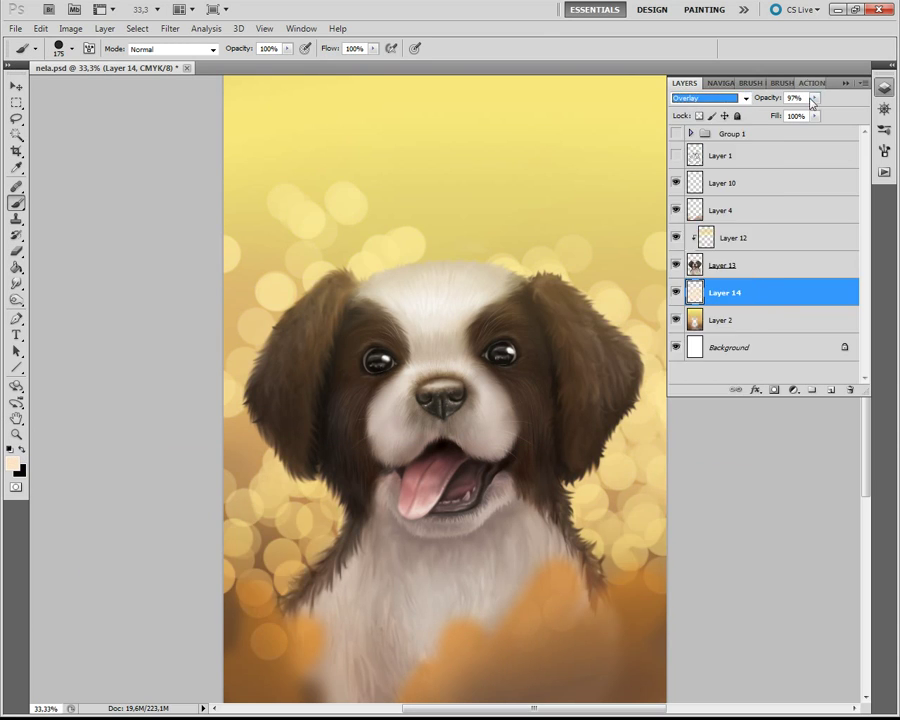
left_click(815, 98)
left_click_drag(786, 111, 778, 111)
type("25e")
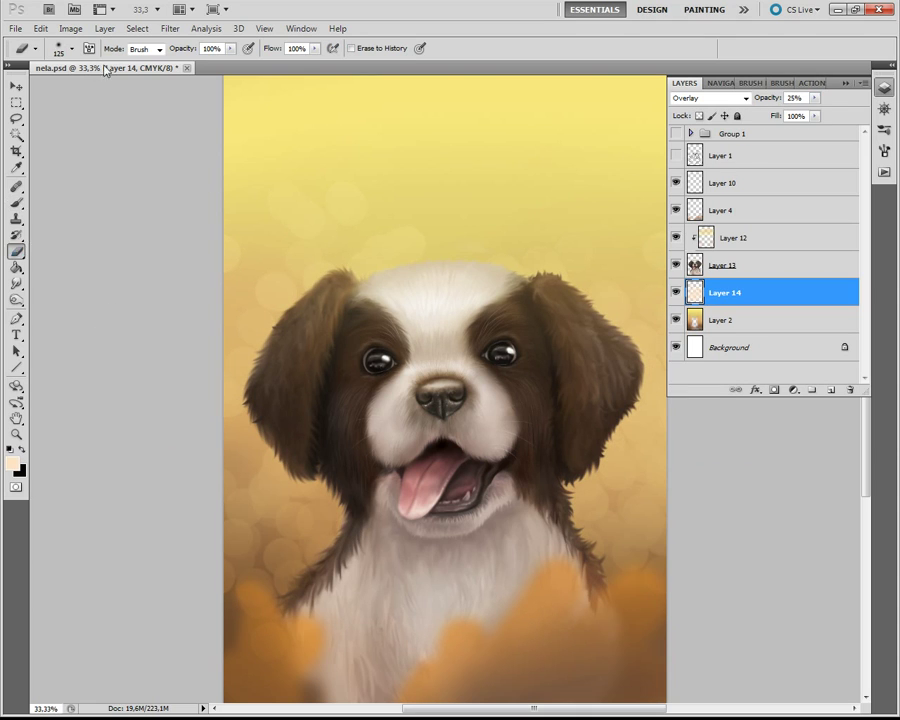
right_click(76, 304)
key("Return")
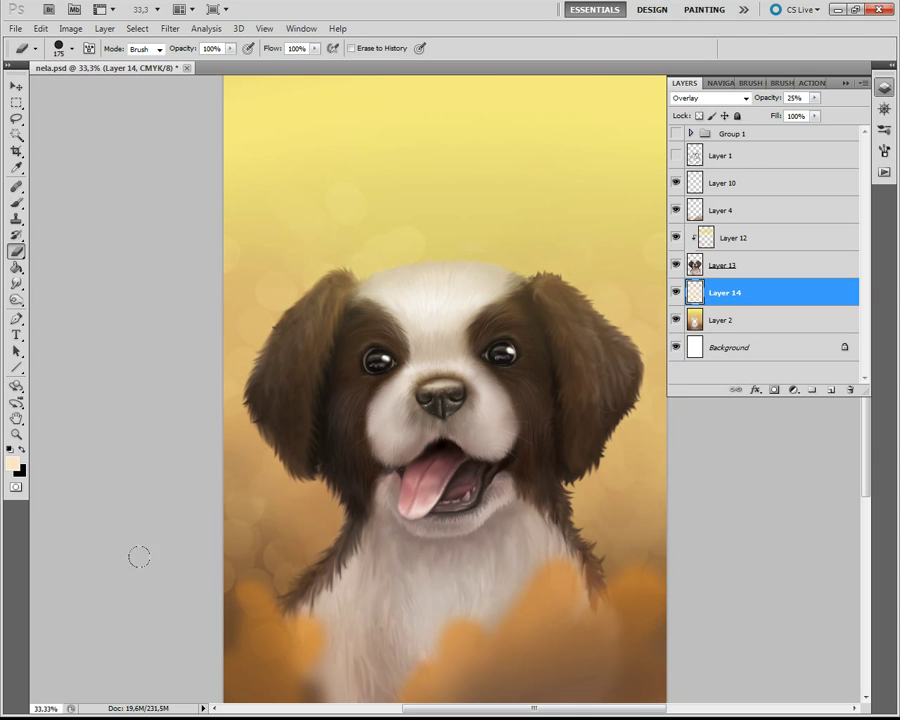
key("ctrl+z")
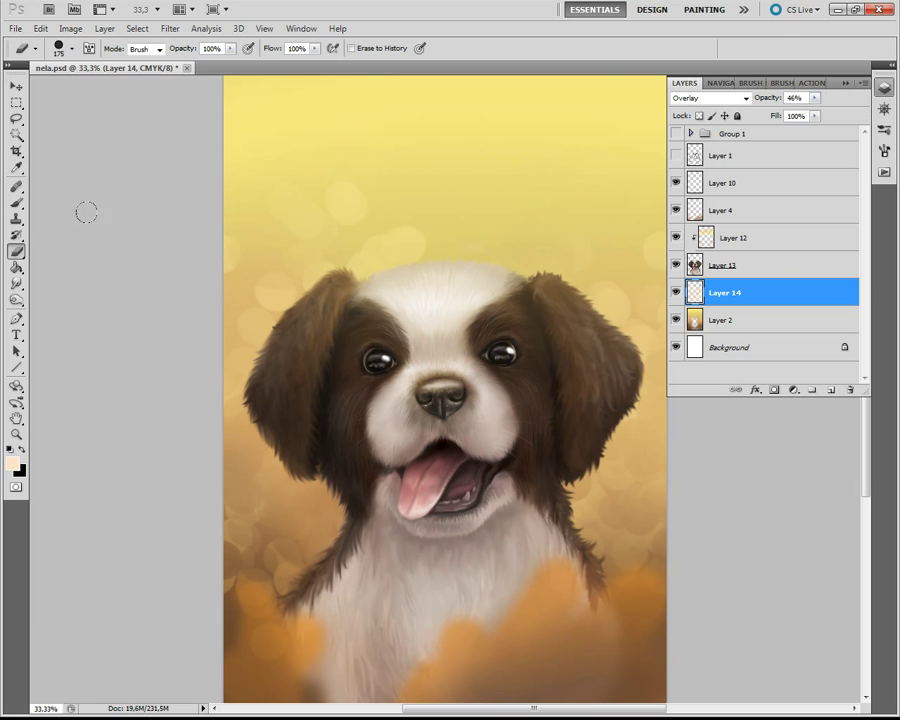
right_click(86, 208)
key("Return")
key("bracketright")
key("bracketright")
key("bracketright")
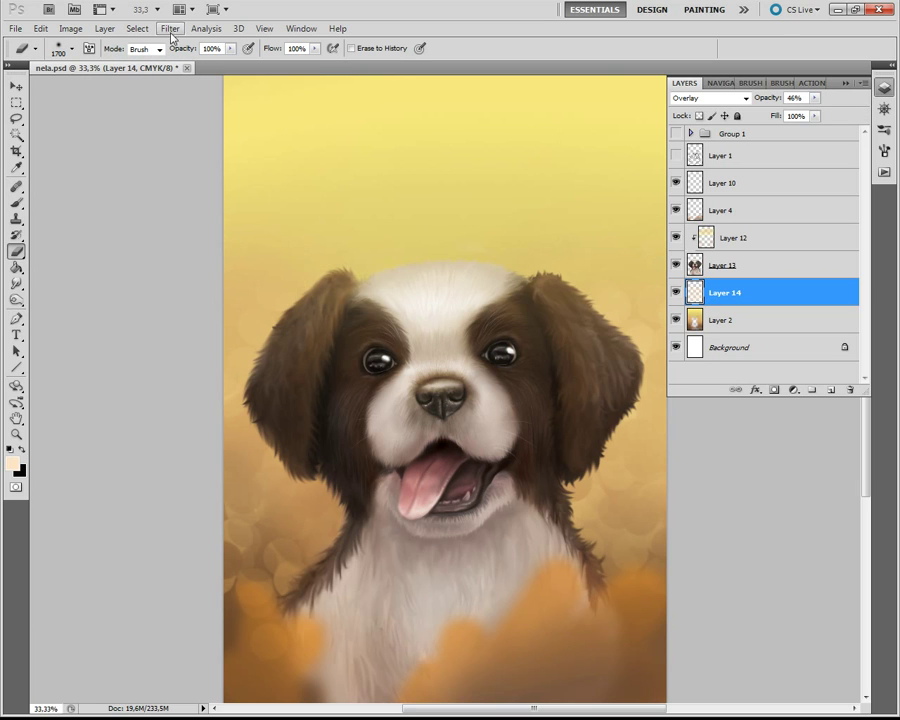
- Motion-blur the peach dots on Layer 14 with a longer distance into a soft glow
left_click(170, 28)
left_click(352, 233)
left_click_drag(66, 297, 103, 298)
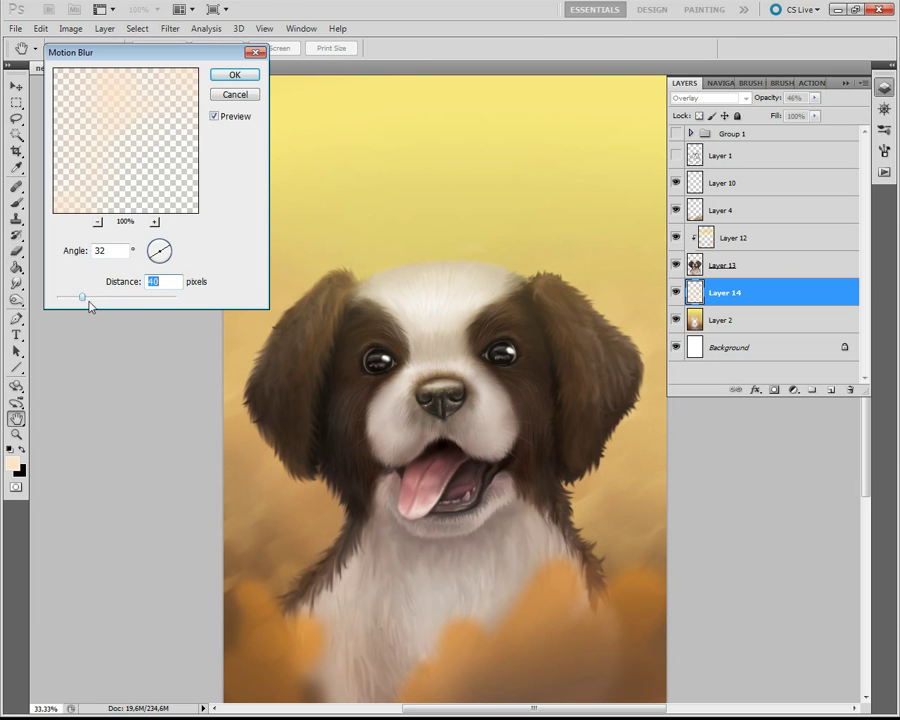
left_click(234, 75)
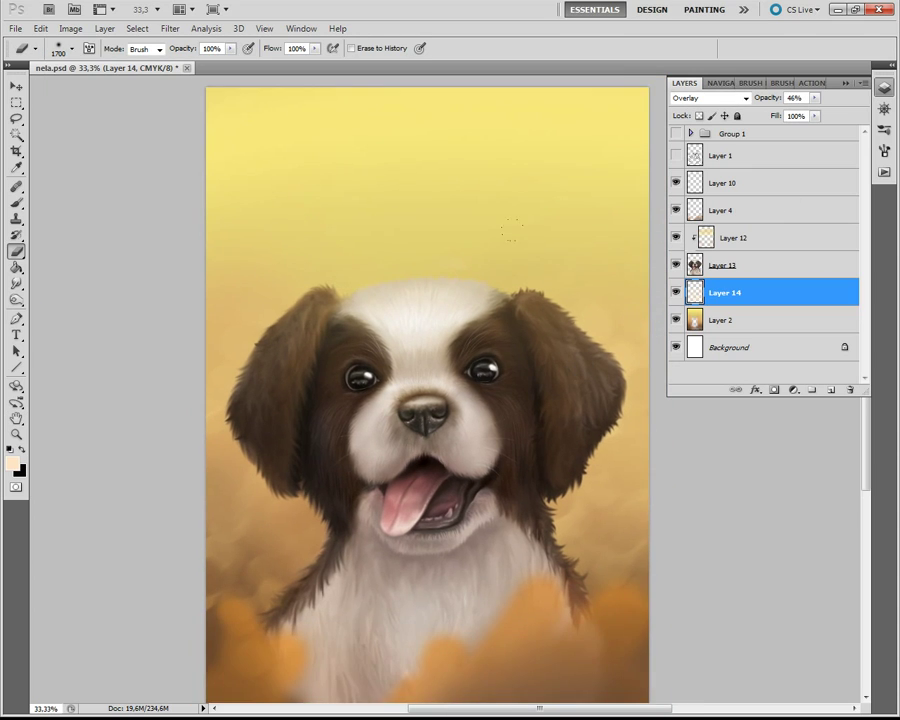
left_click_drag(566, 344, 605, 485)
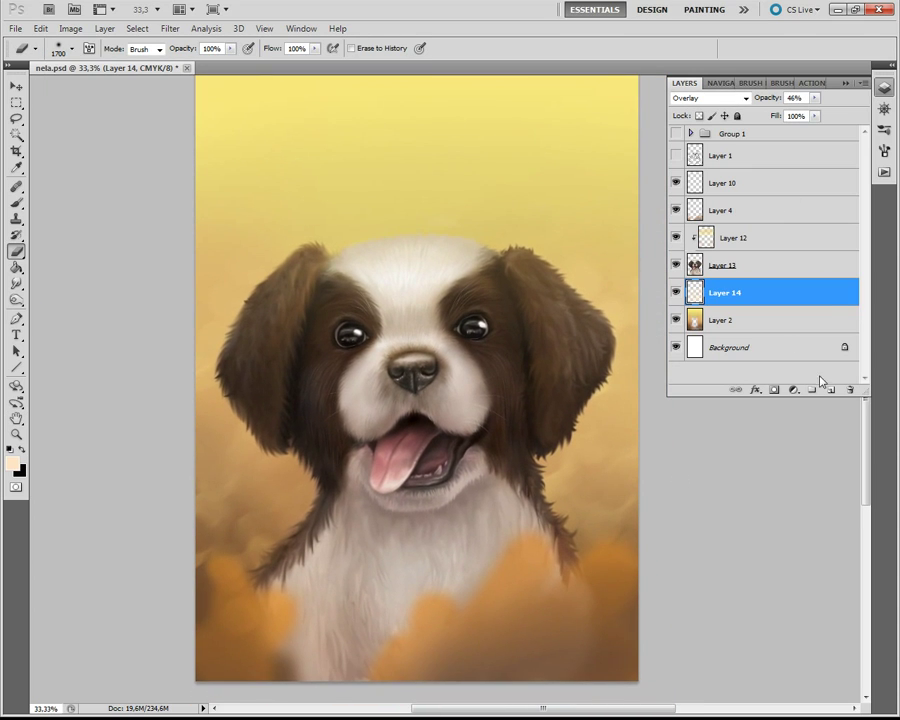
left_click(744, 275)
scroll(603, 457, "down", 3)
- On Layer 4, paint light fur strokes down into the orange foreground
left_click(780, 210)
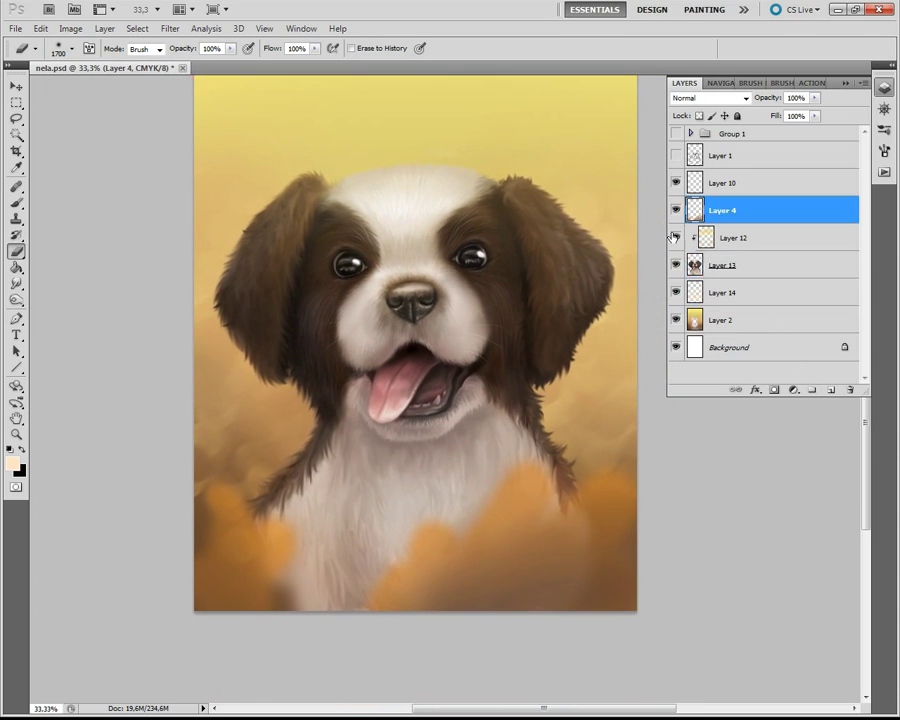
key("bracketright")
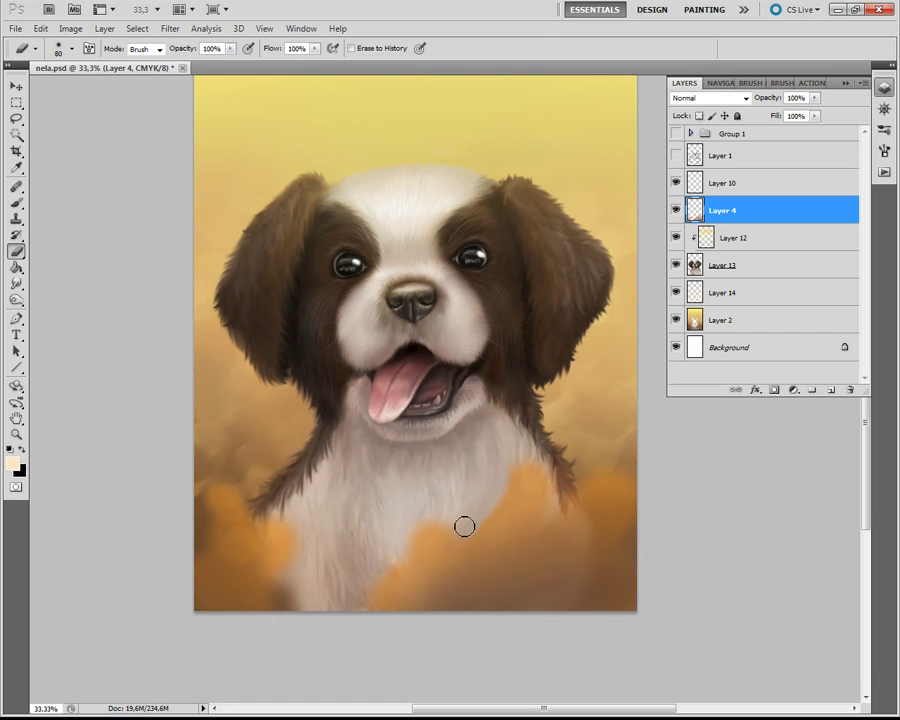
key("bracketright")
left_click_drag(540, 470, 558, 512)
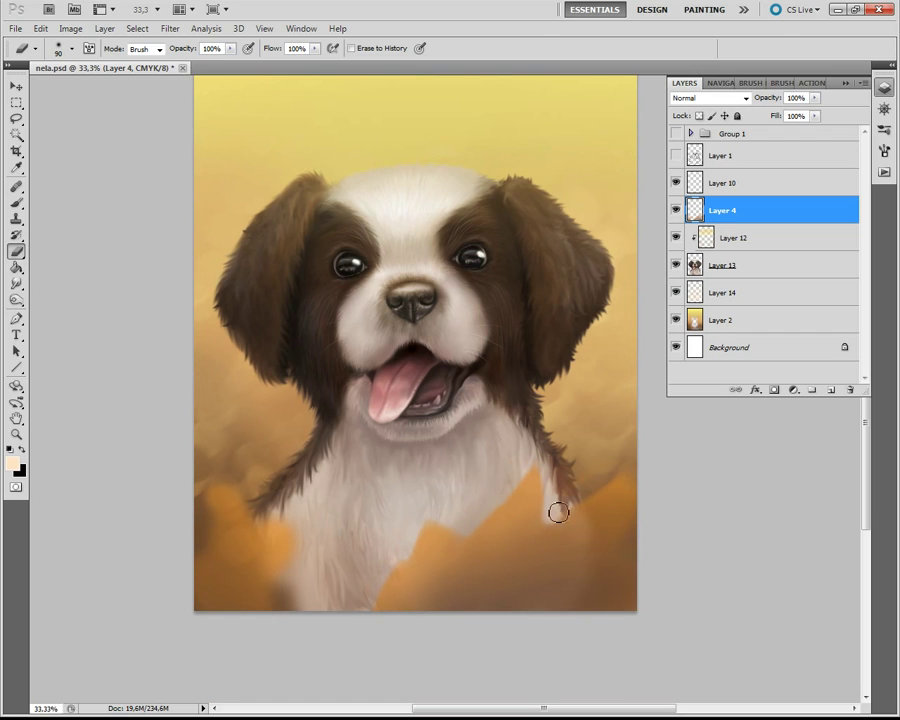
left_click_drag(638, 456, 631, 552)
- Smudge the fur edge into the orange to form pointed leaf edges
key("r")
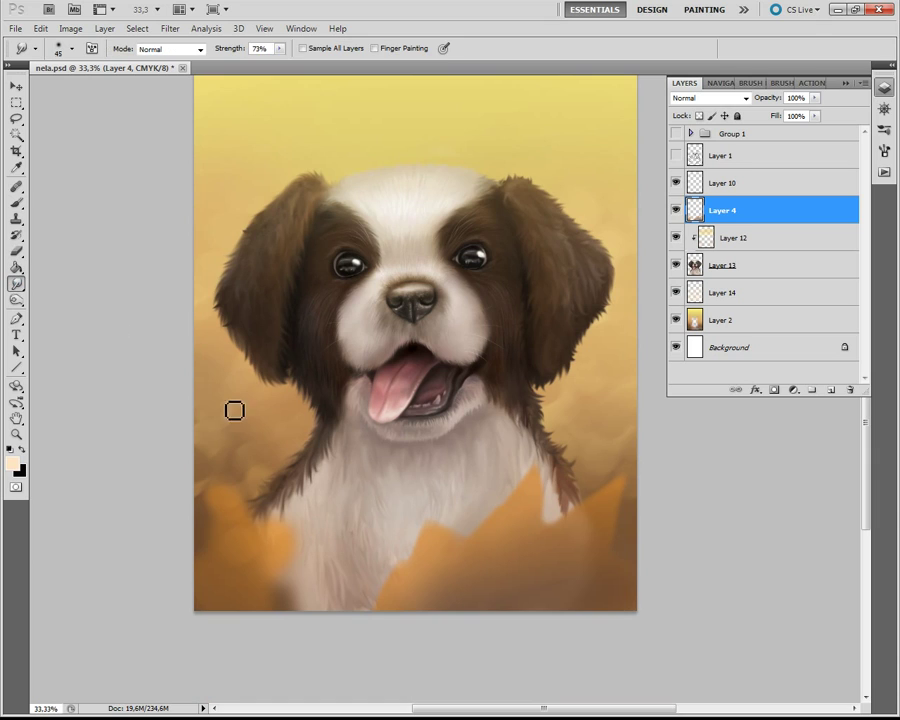
mouse_move(392, 536)
left_mouse_down()
mouse_move(388, 592)
mouse_move(426, 514)
left_mouse_up()
key("bracketright")
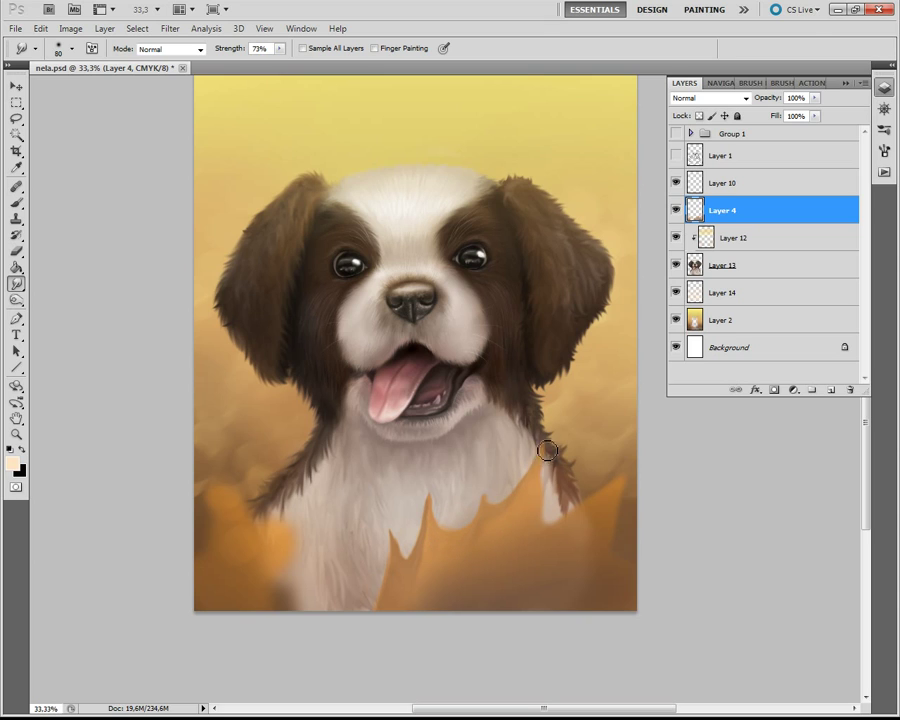
key("e")
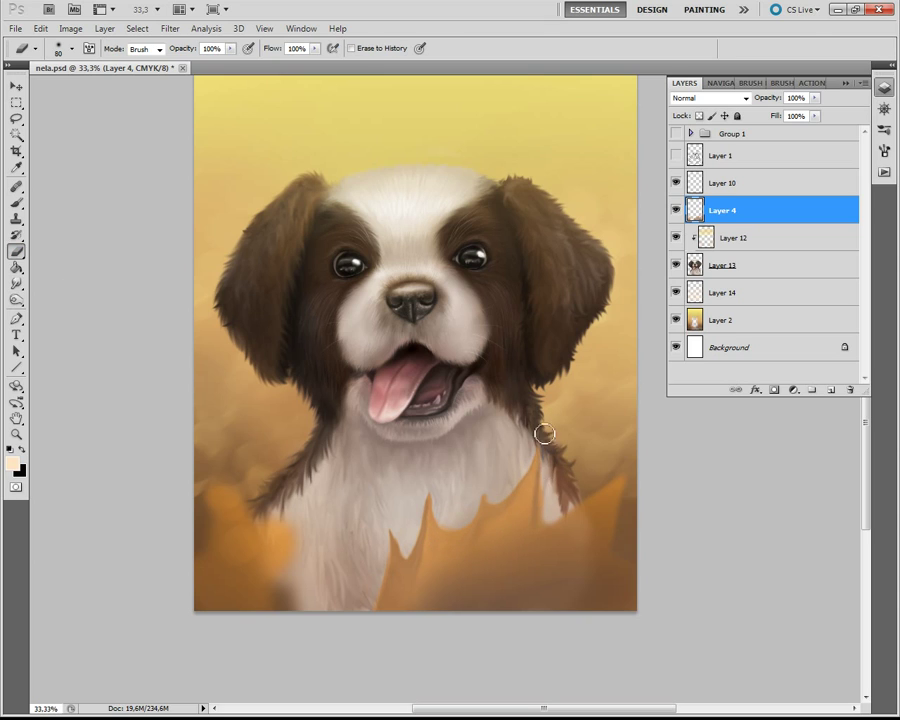
key("r")
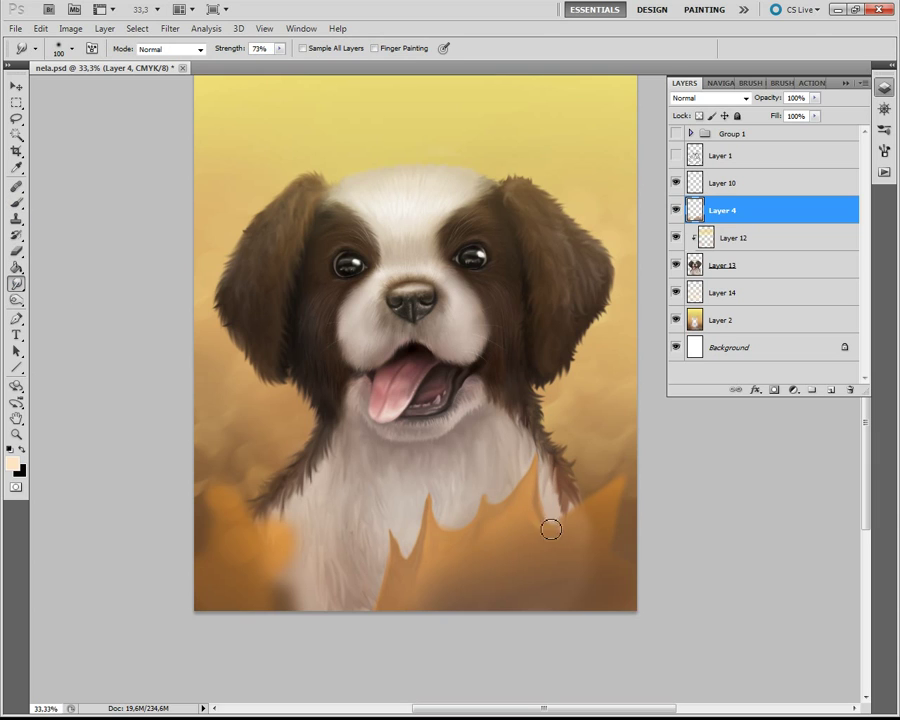
left_click_drag(551, 529, 608, 495)
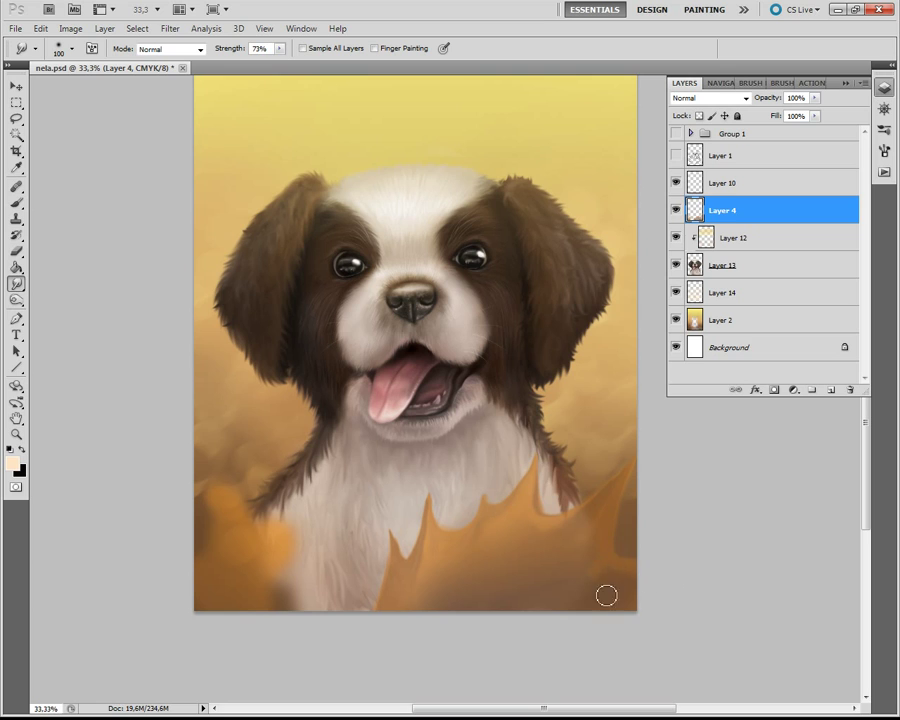
- Choose a brown painting colour and a different brush tip for the lower right
key("b")
left_click(13, 462)
left_click(548, 514)
key("Return")
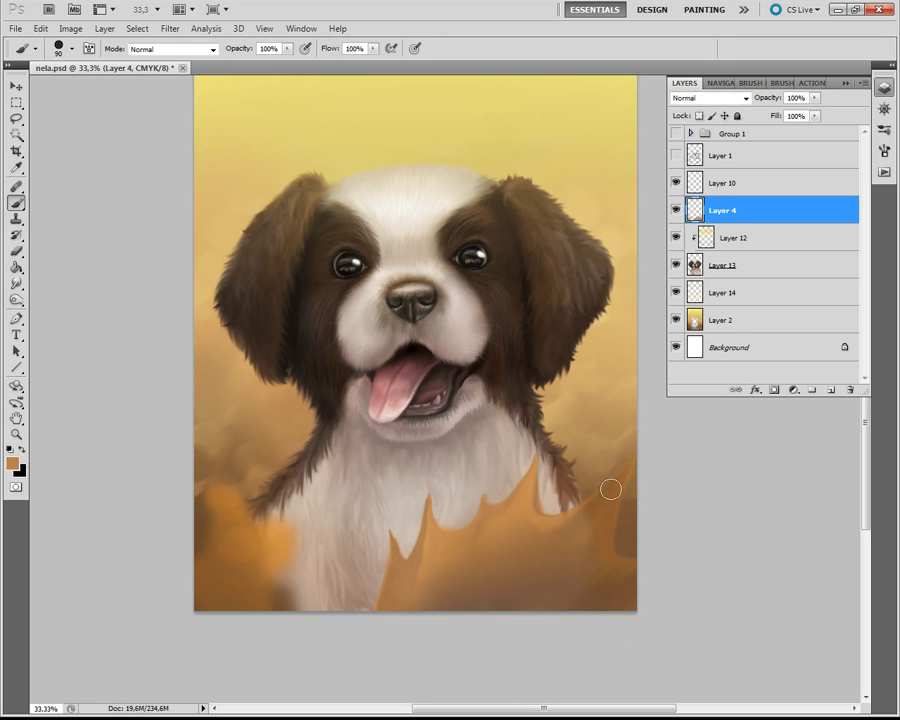
left_click(71, 48)
double_click(80, 144)
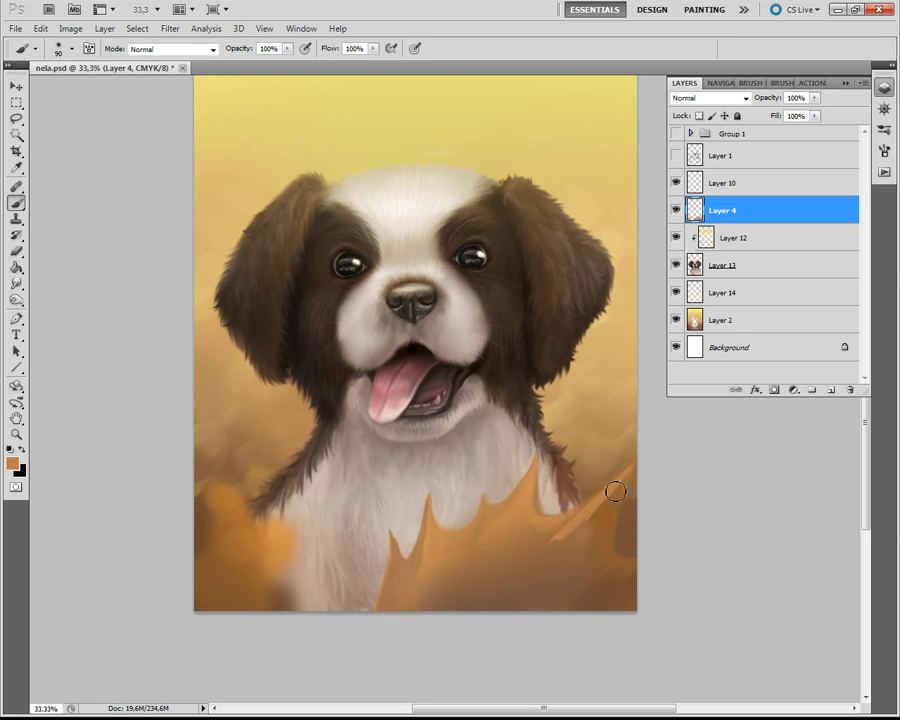
key("r")
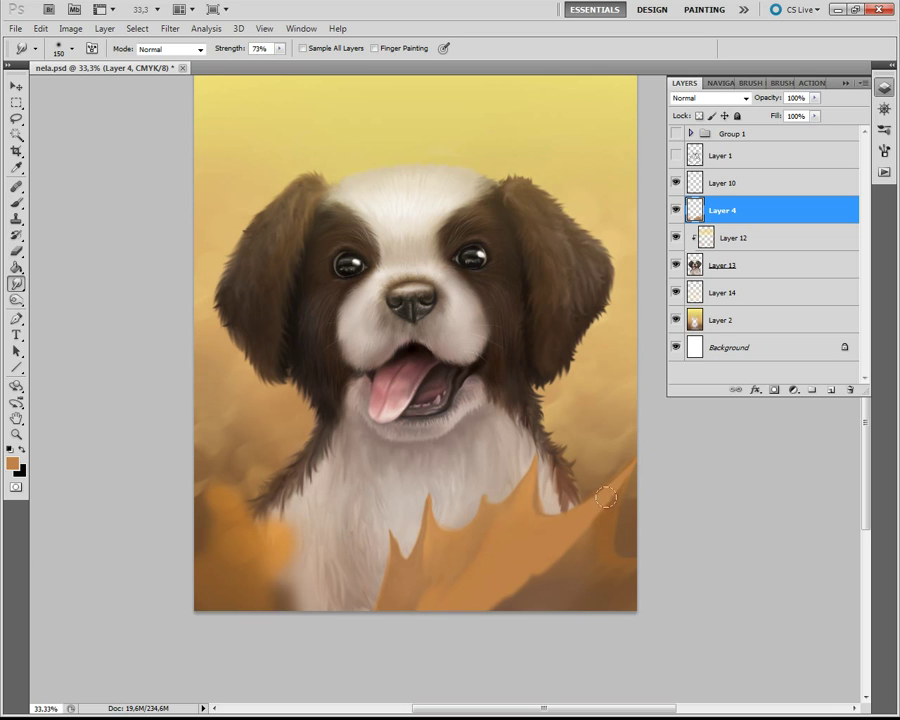
- Paint darker brown into the lower-right corner, then dodge it slightly lighter
left_click(16, 218)
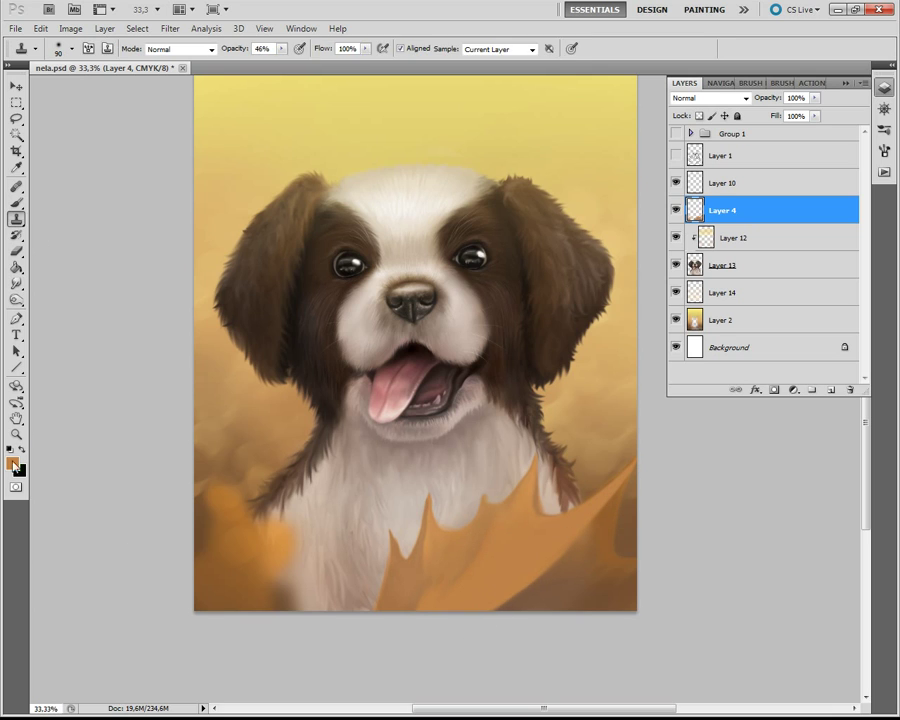
left_click(12, 462)
left_click(580, 553)
key("Return")
key("b")
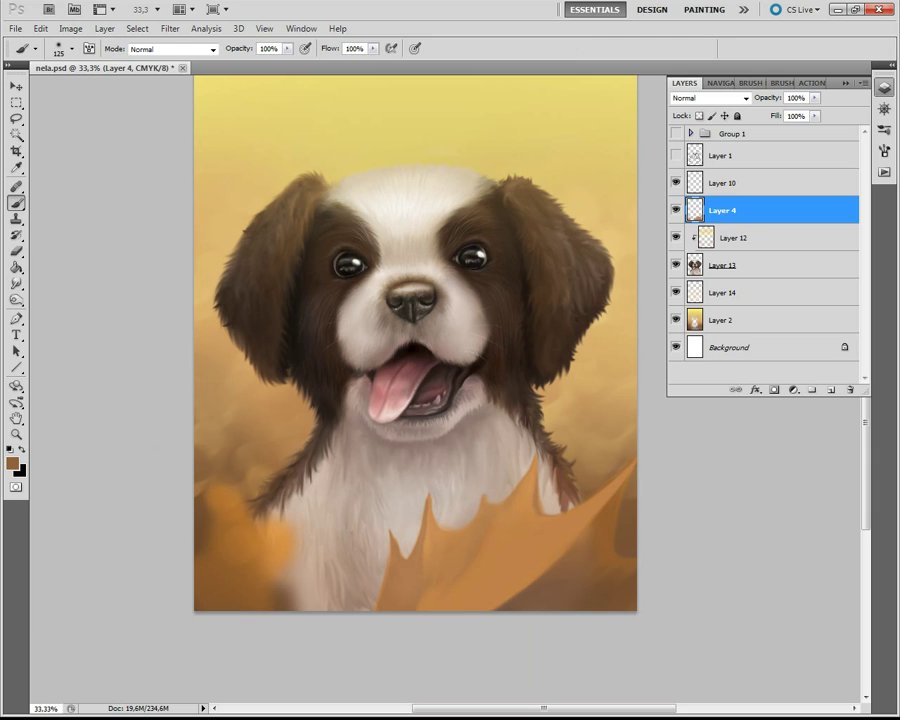
key("bracketleft")
key("bracketleft")
key("bracketleft")
left_click_drag(596, 564, 600, 594)
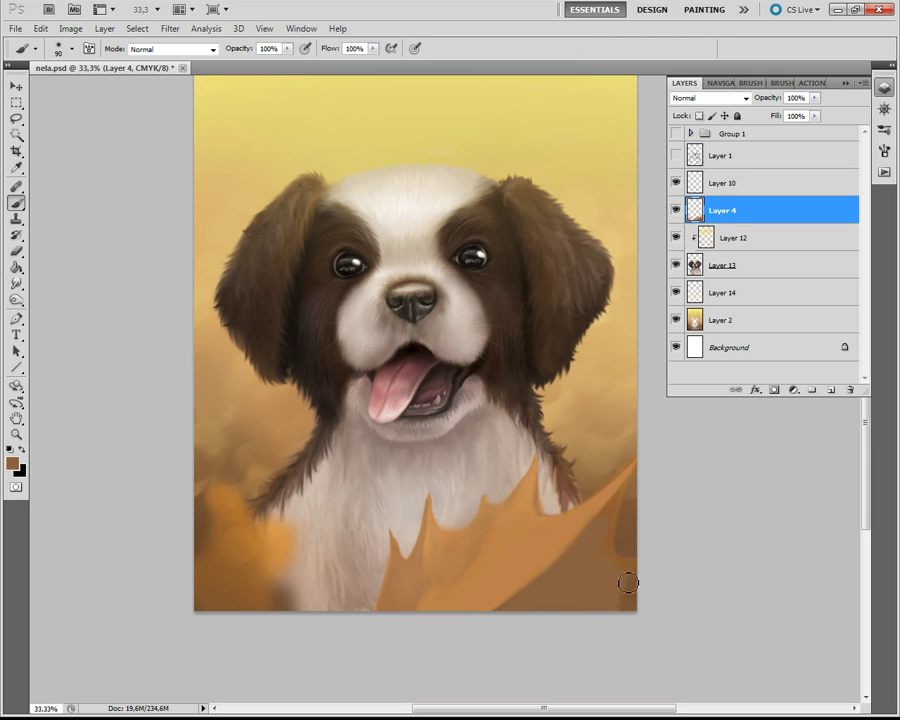
key("o")
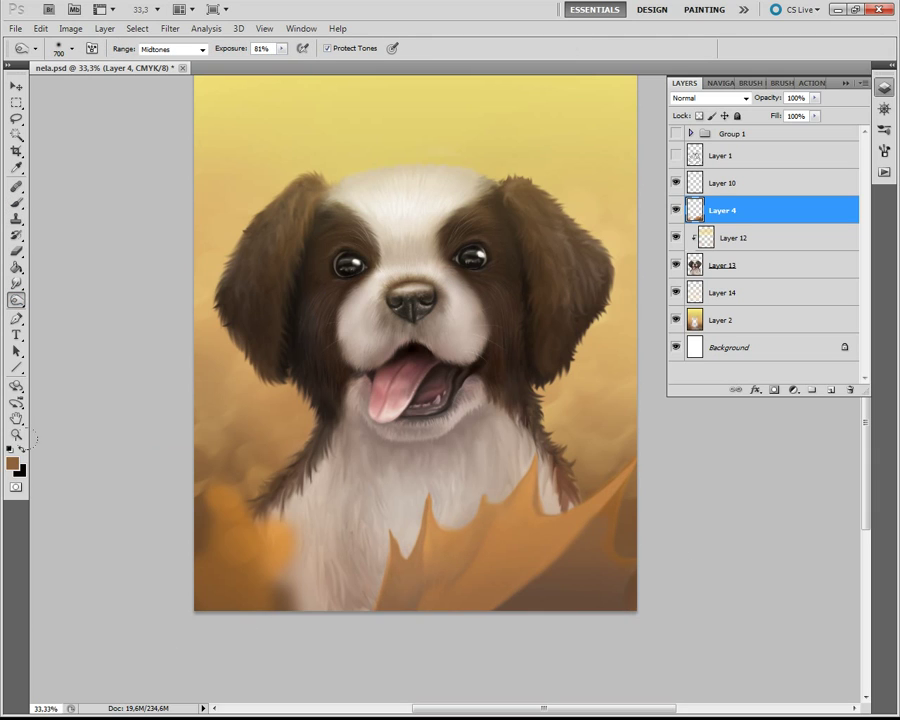
key("bracketleft")
key("bracketleft")
key("bracketleft")
left_click_drag(528, 570, 612, 508)
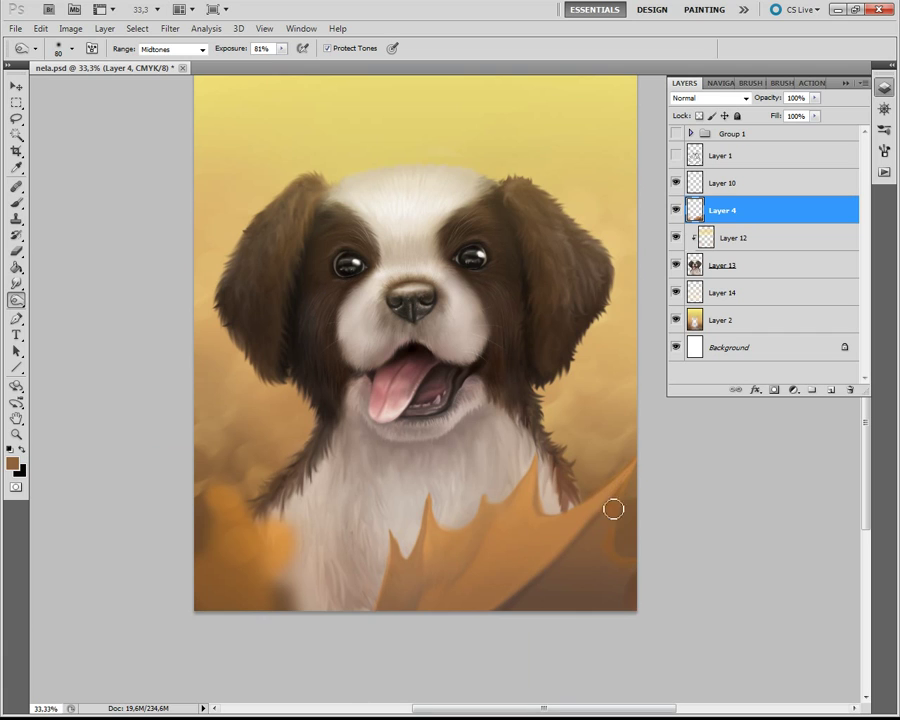
- Set the brush to a light peach colour at 13% opacity
left_click(12, 462)
left_click(214, 490)
left_click(496, 472)
key("b")
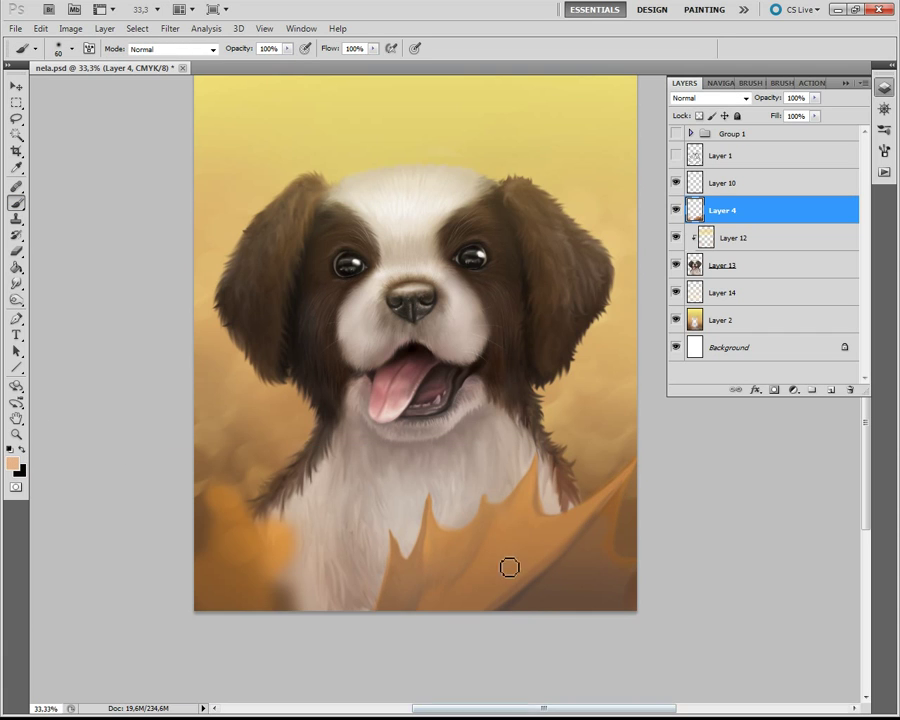
key("4")
key("5")
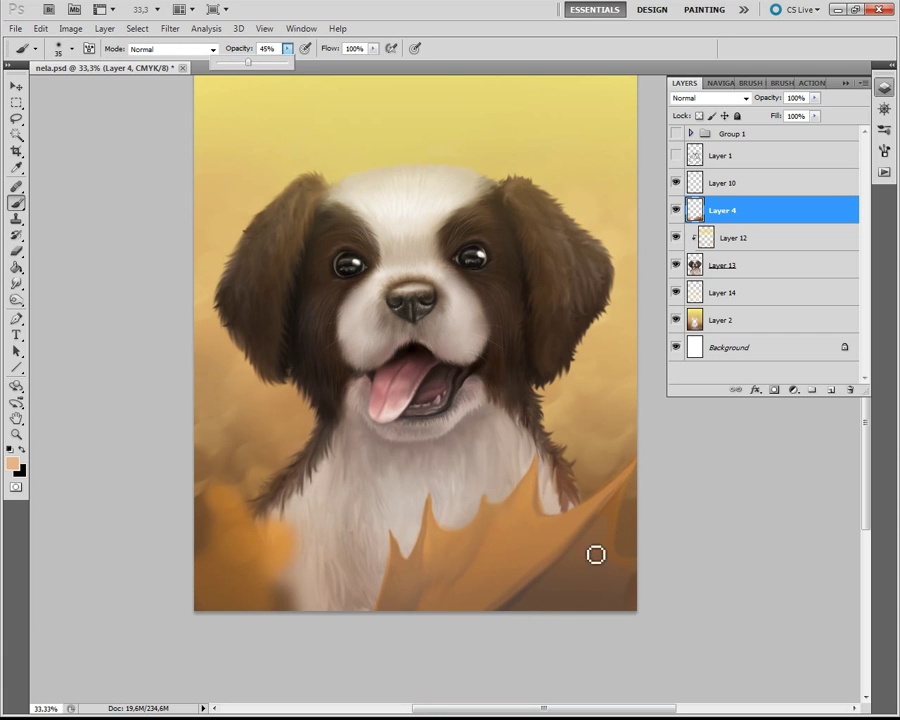
key("1")
key("3")
- Size the brush to 35 and switch to a dark brown colour
key("bracketright")
key("bracketright")
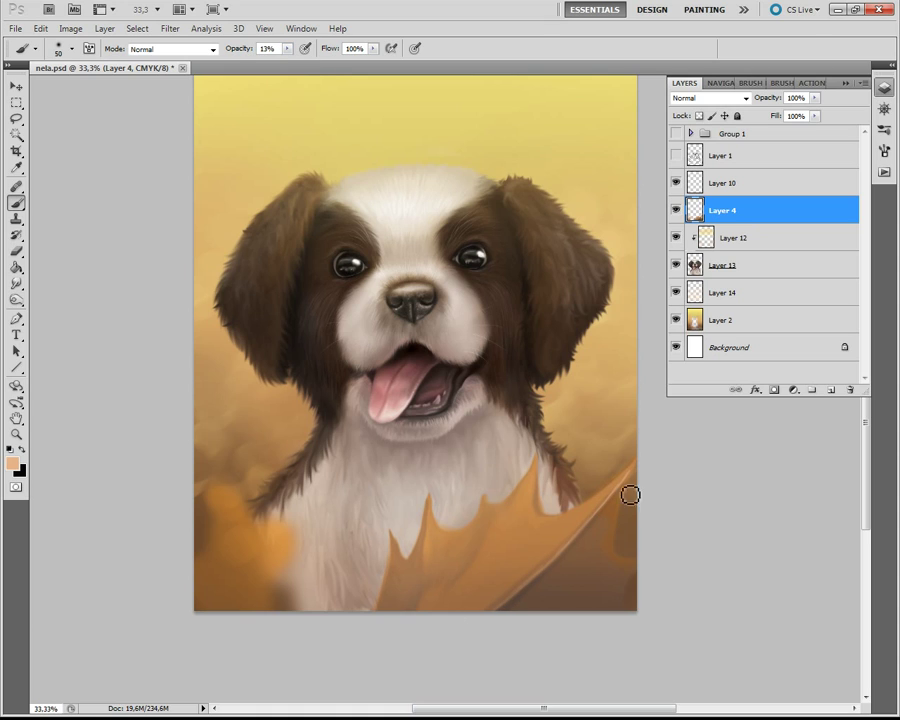
key("bracketleft")
key("bracketleft")
left_click(12, 463)
left_click(285, 607)
left_click(484, 476)
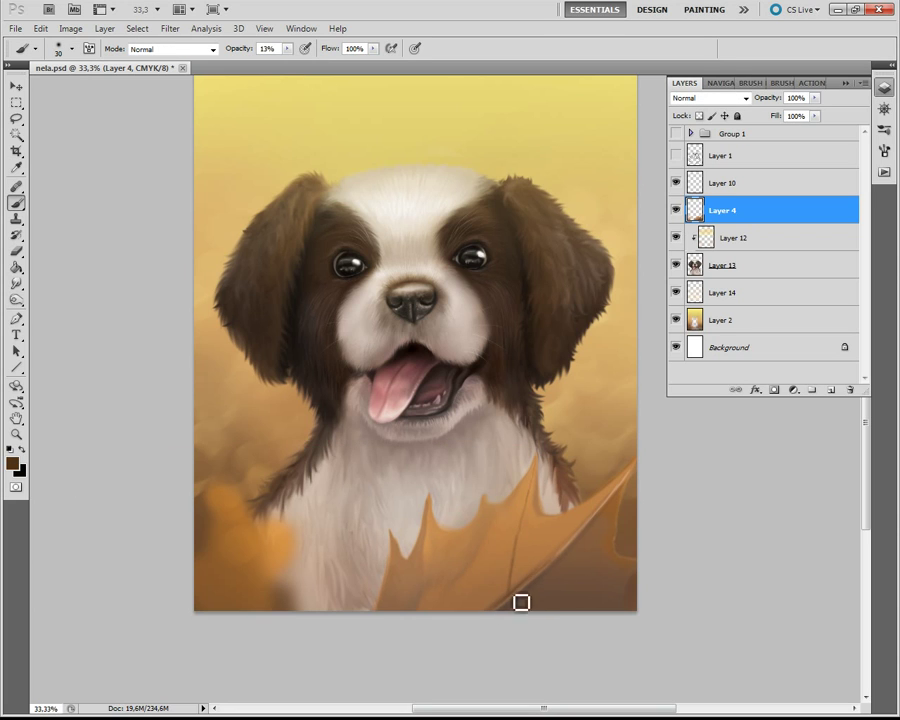
- Draw thin dark-brown vein lines across the leaf
key("bracketleft")
key("bracketright")
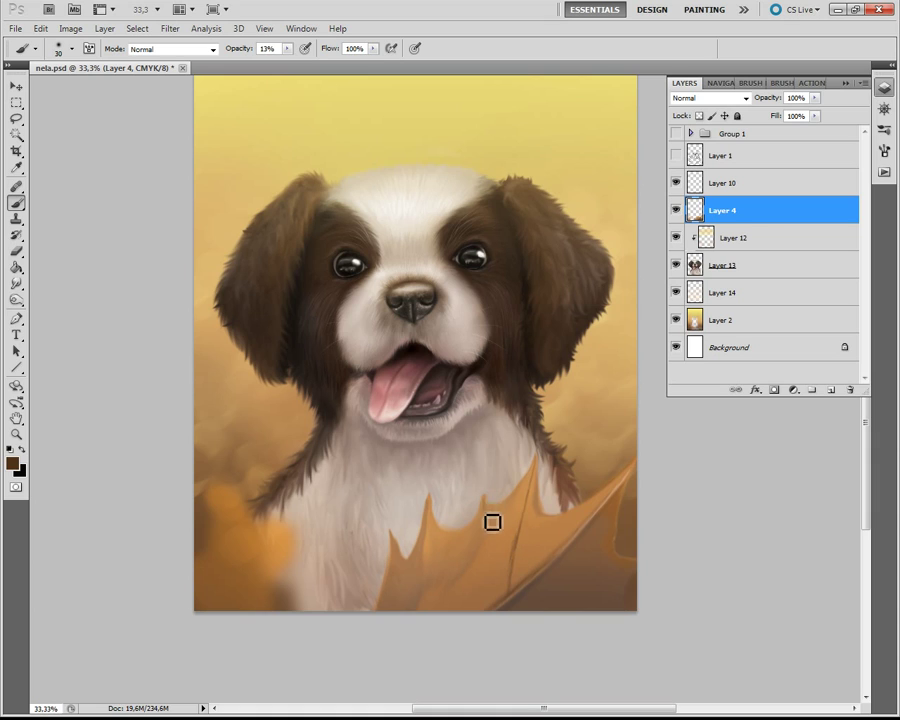
left_click_drag(488, 520, 516, 566)
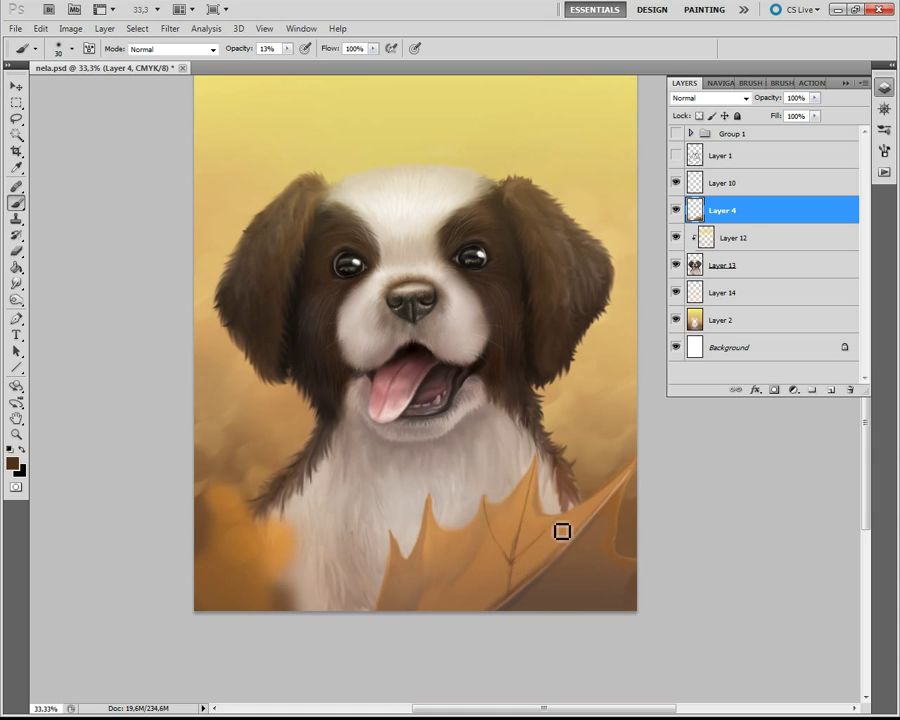
left_click_drag(516, 583, 524, 528)
mouse_move(516, 595)
left_mouse_down()
mouse_move(490, 526)
mouse_move(421, 568)
left_mouse_up()
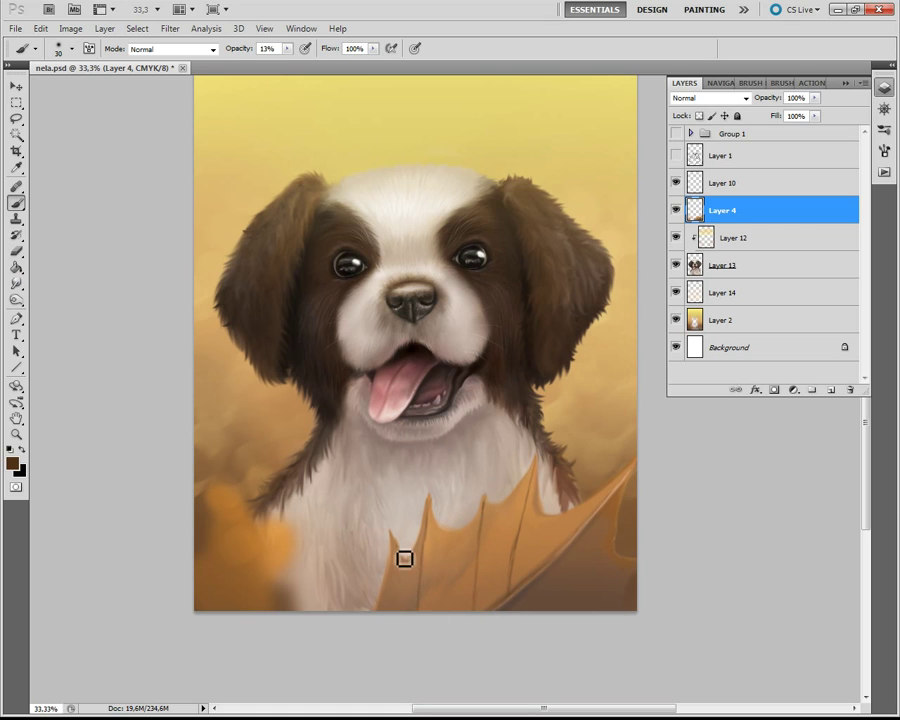
key("bracketleft")
left_click_drag(524, 494, 515, 599)
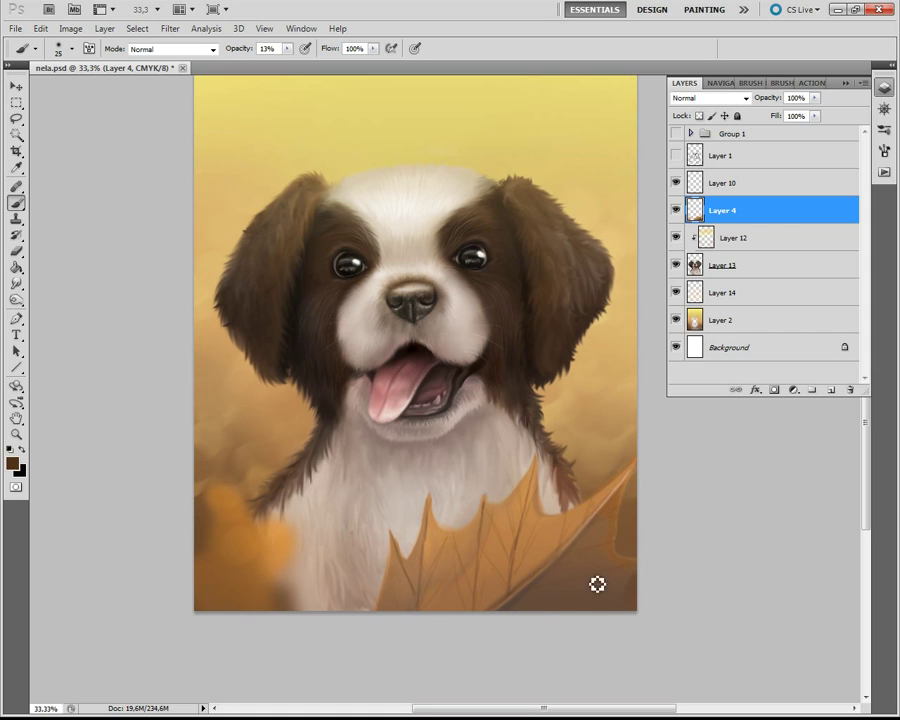
- Switch to the Burn tool with a large soft brush tip
key("o")
left_click(71, 48)
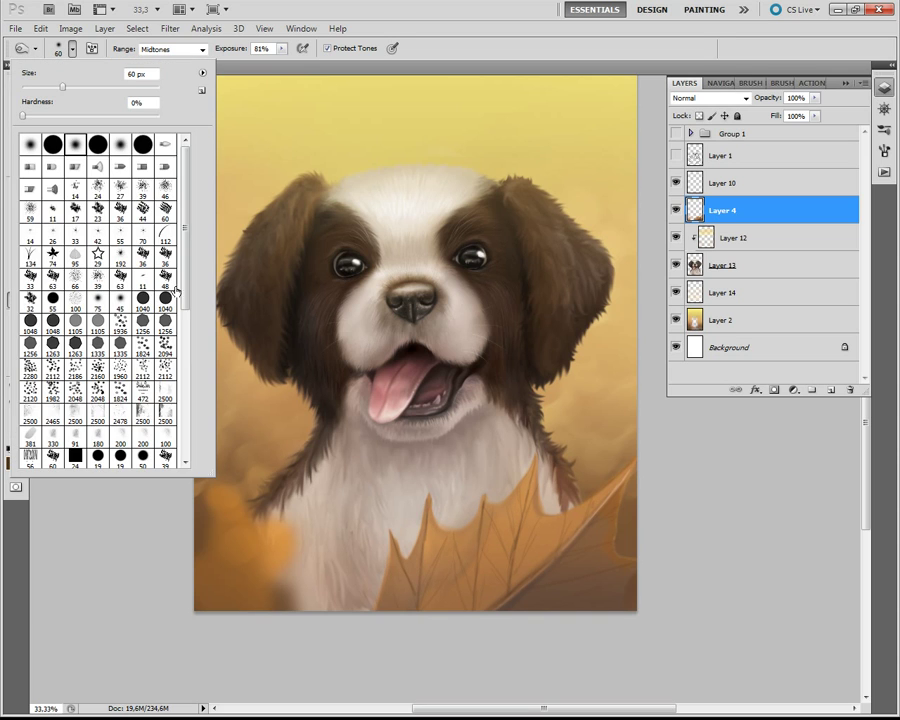
scroll(185, 350, "down", 1)
scroll(185, 350, "down", 2)
left_click(117, 214)
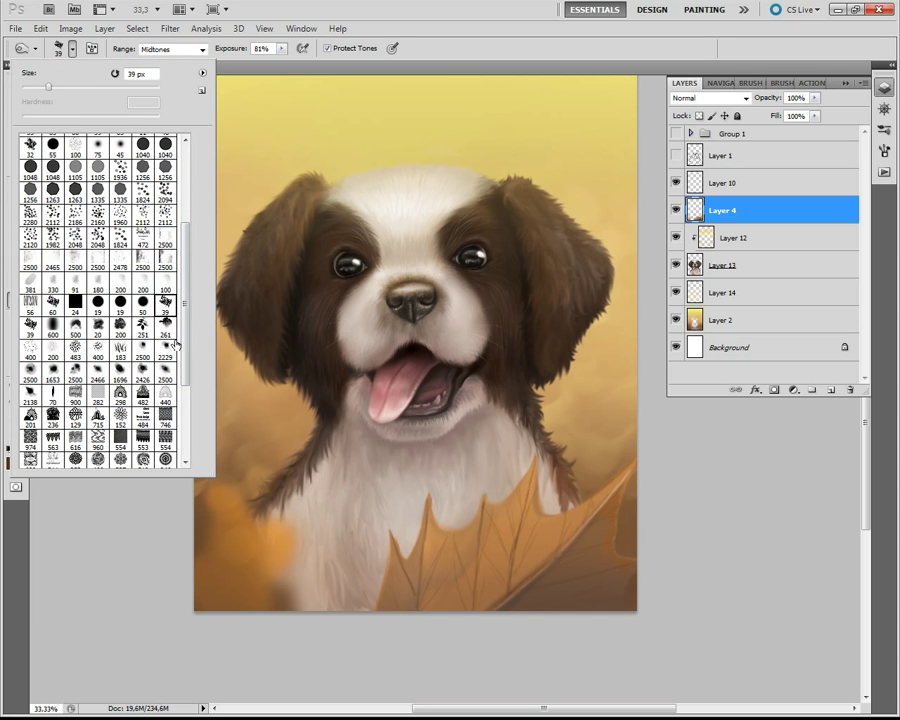
scroll(185, 400, "down", 3)
scroll(185, 400, "up", 5)
double_click(140, 160)
left_click_drag(281, 48, 300, 62)
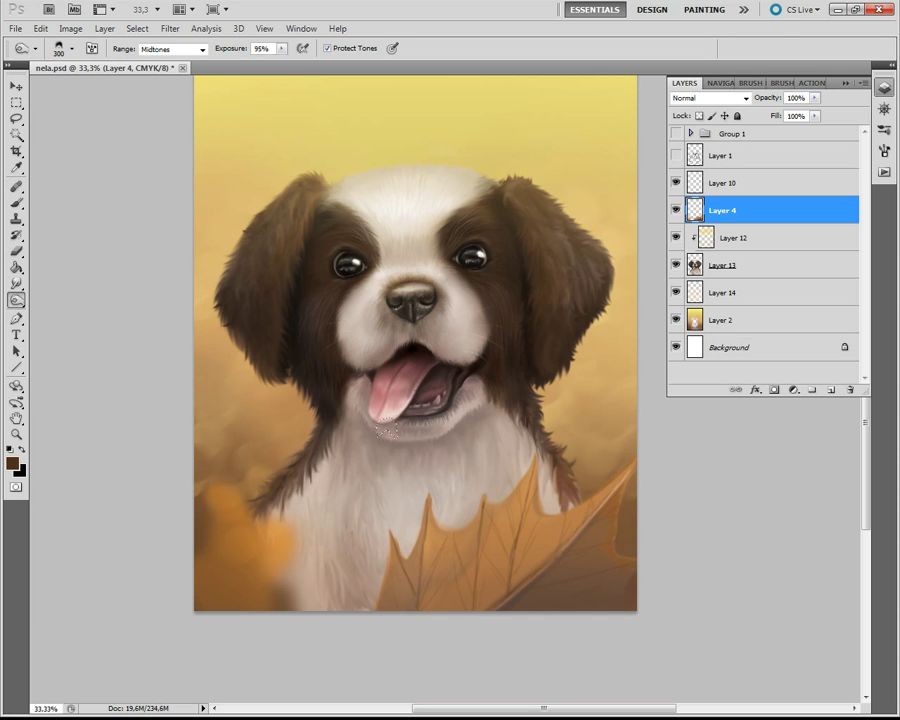
key("bracketright")
key("bracketright")
key("bracketright")
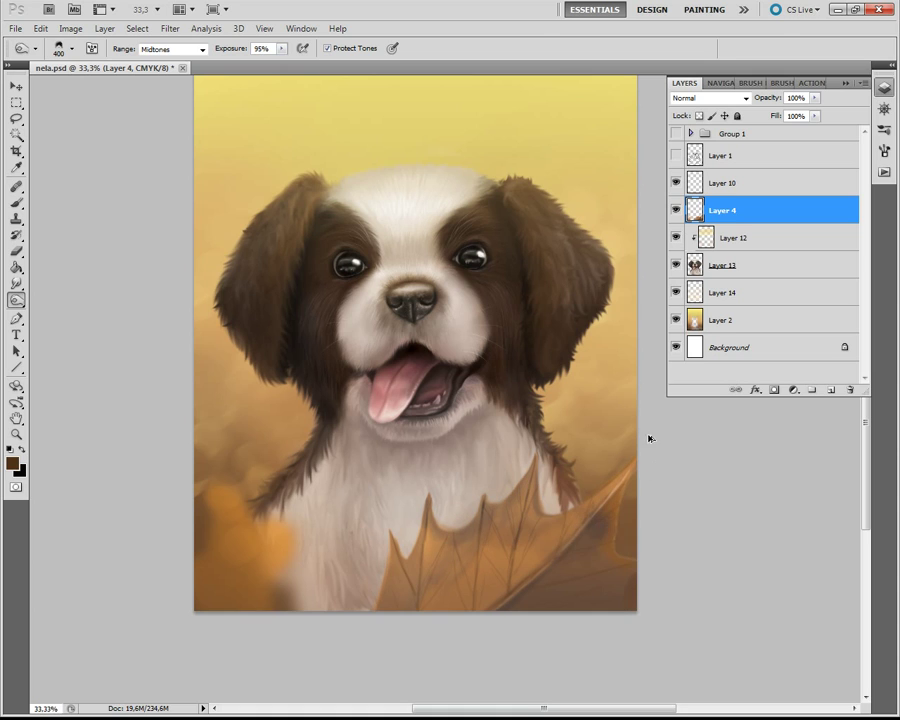
- Burn the leaf's bottom shadows with Range: Shadows at brush size 300
left_click(170, 48)
left_click(165, 64)
key("bracketleft")
key("bracketleft")
left_click_drag(410, 500, 617, 601)
- Add a new Layer 15 clipped to Layer 4
left_click(831, 390)
right_click(744, 206)
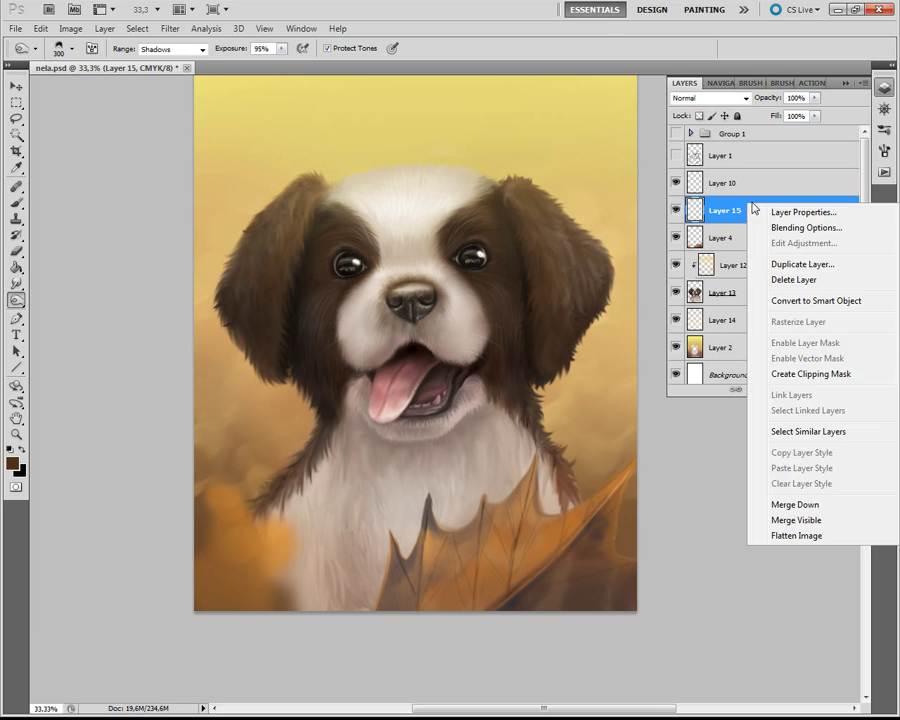
left_click(810, 368)
- Dab a soft brown 2500 px brush at 85% opacity over the bottom leaf, then return to Layer 4
left_click(16, 202)
left_click(72, 48)
left_click_drag(186, 352, 186, 360)
left_click(53, 205)
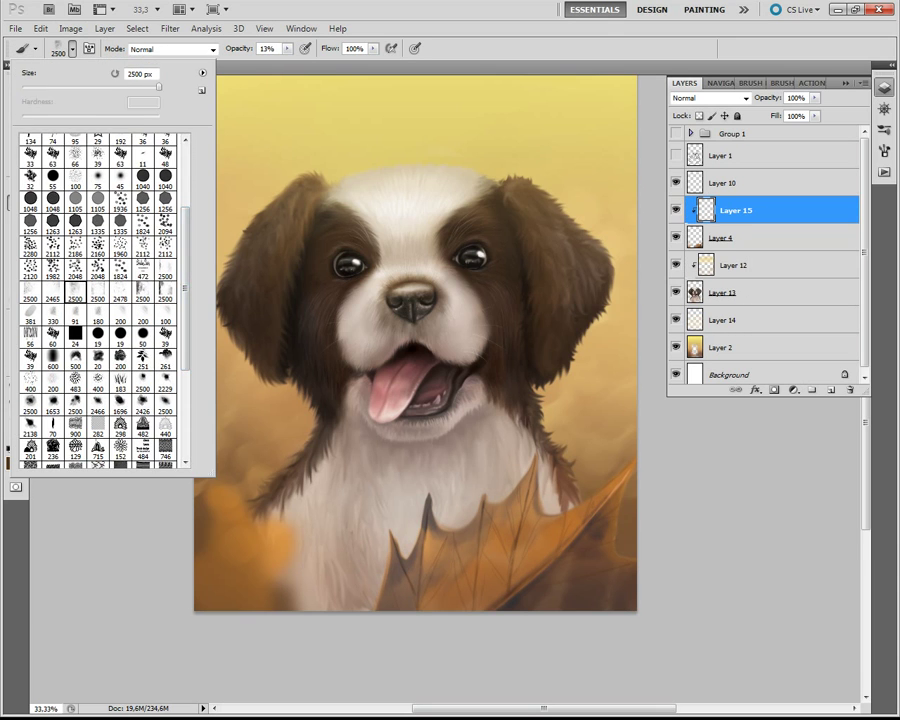
key("Return")
key("8")
key("5")
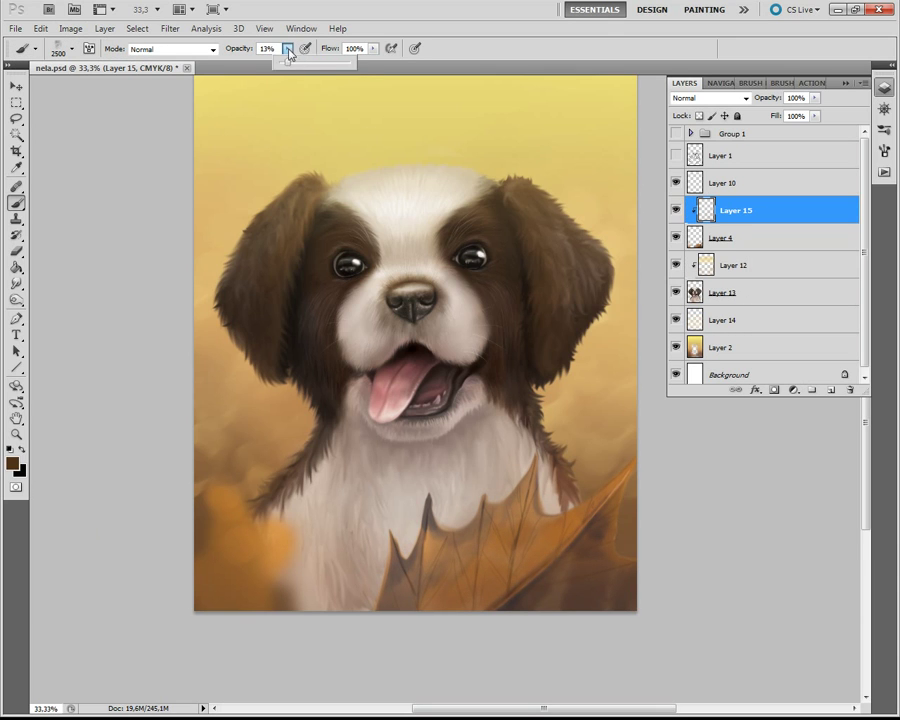
left_click_drag(510, 270, 487, 307)
left_click(458, 462)
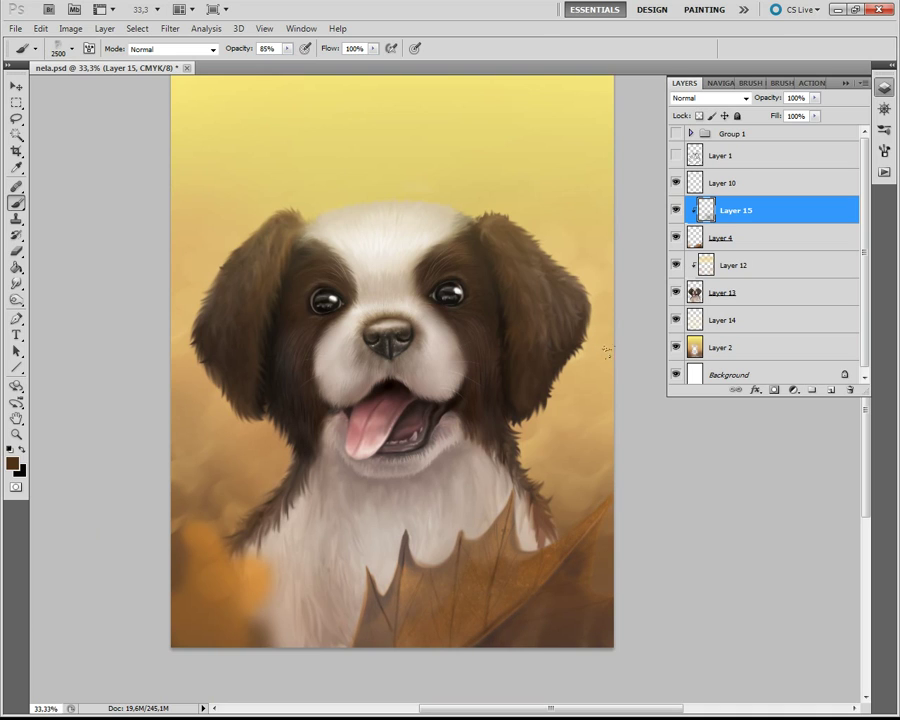
left_click(15, 300)
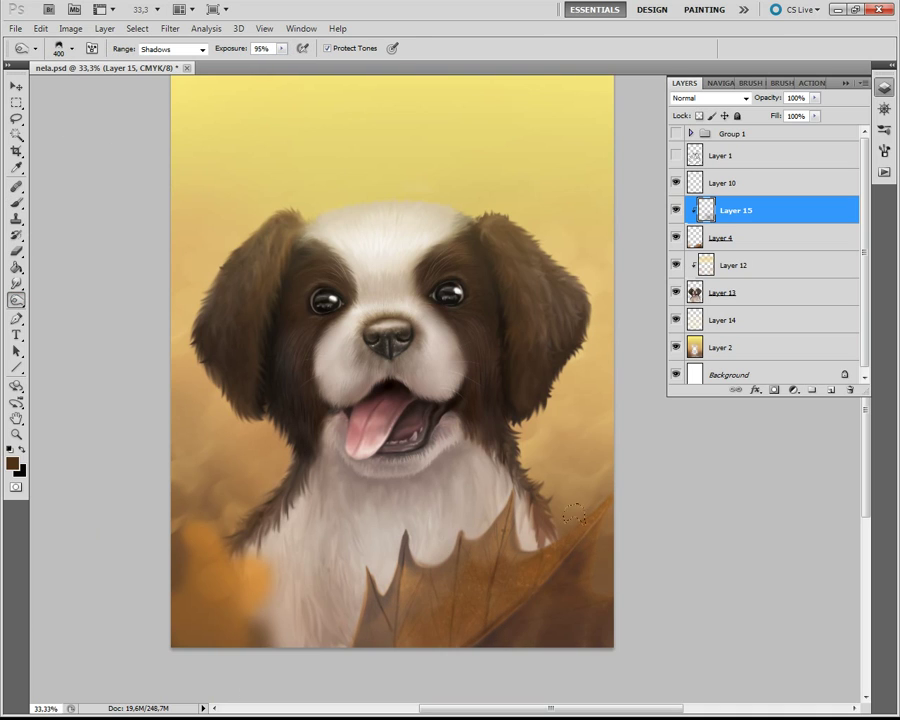
left_click(734, 239)
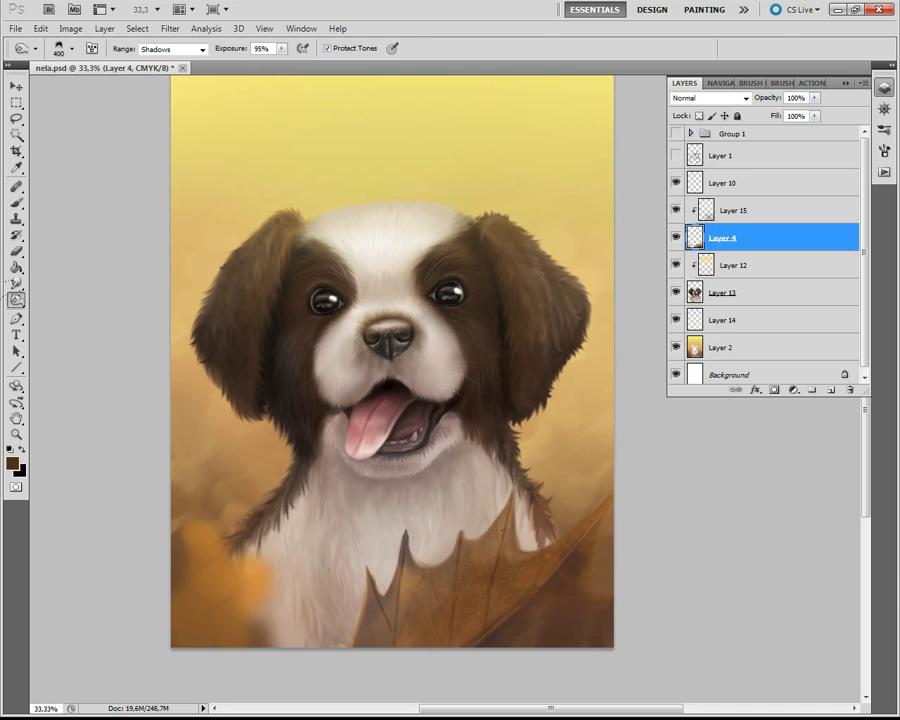
- Smudge the chest fur edges along the leaf on Layer 4, adjusting brush size with [ and ]
key("r")
left_click(38, 48)
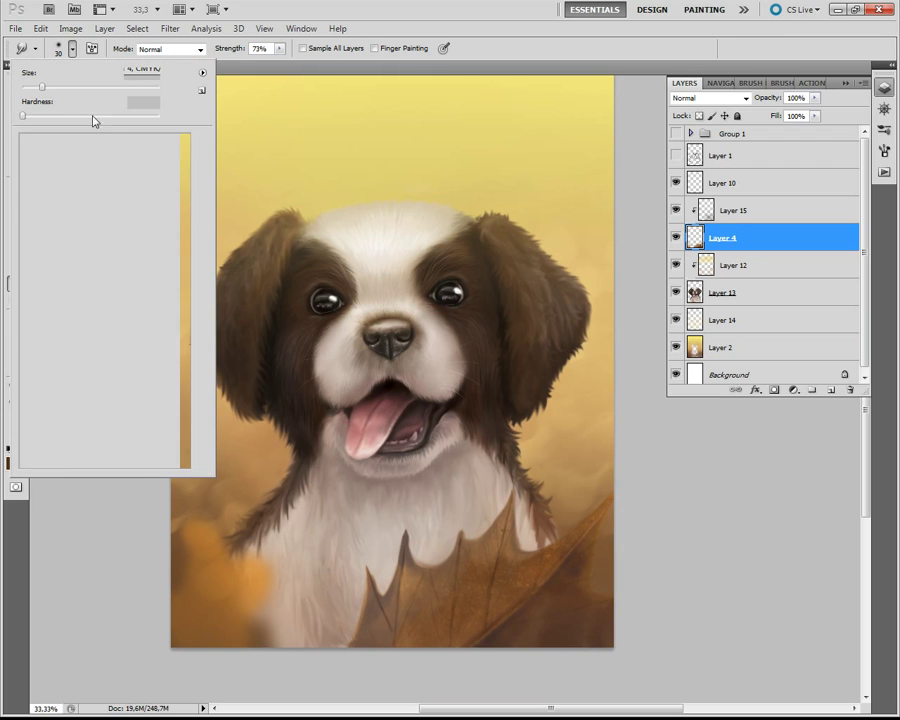
left_click_drag(92, 120, 86, 120)
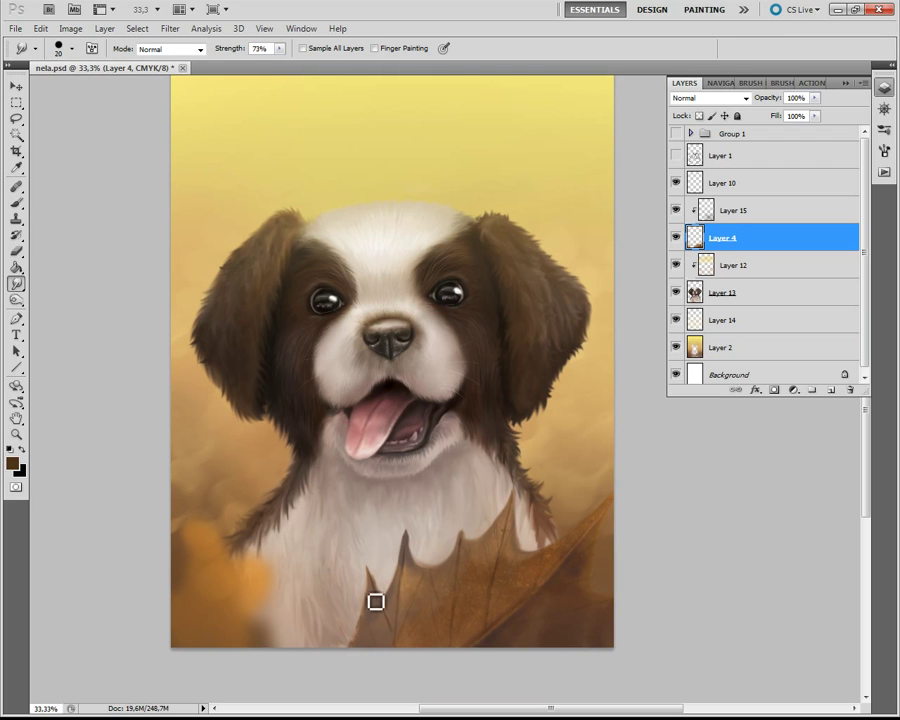
key("bracketright")
key("bracketleft")
key("bracketright")
key("bracketright")
key("bracketright")
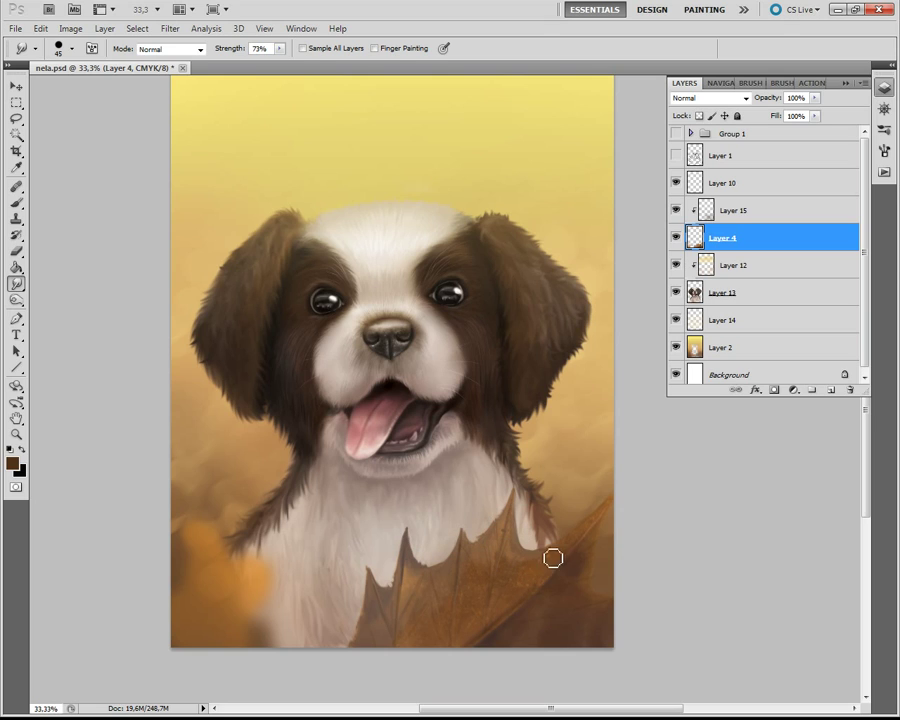
key("bracketright")
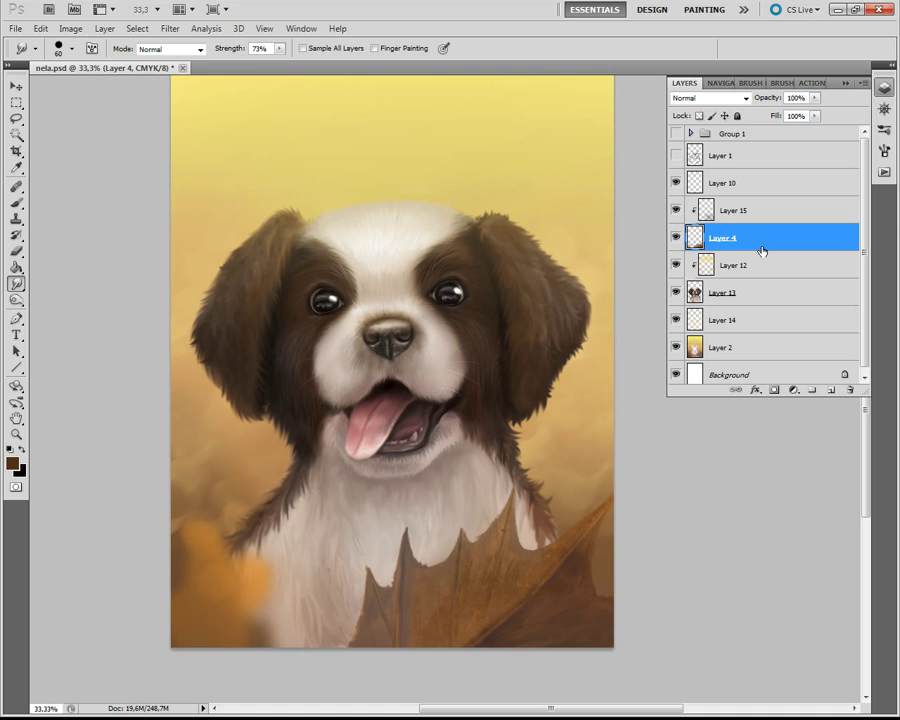
left_click(677, 211)
left_click(741, 222)
- Set up a 2500 px soft brush at 56% opacity with a light peach colour
key("b")
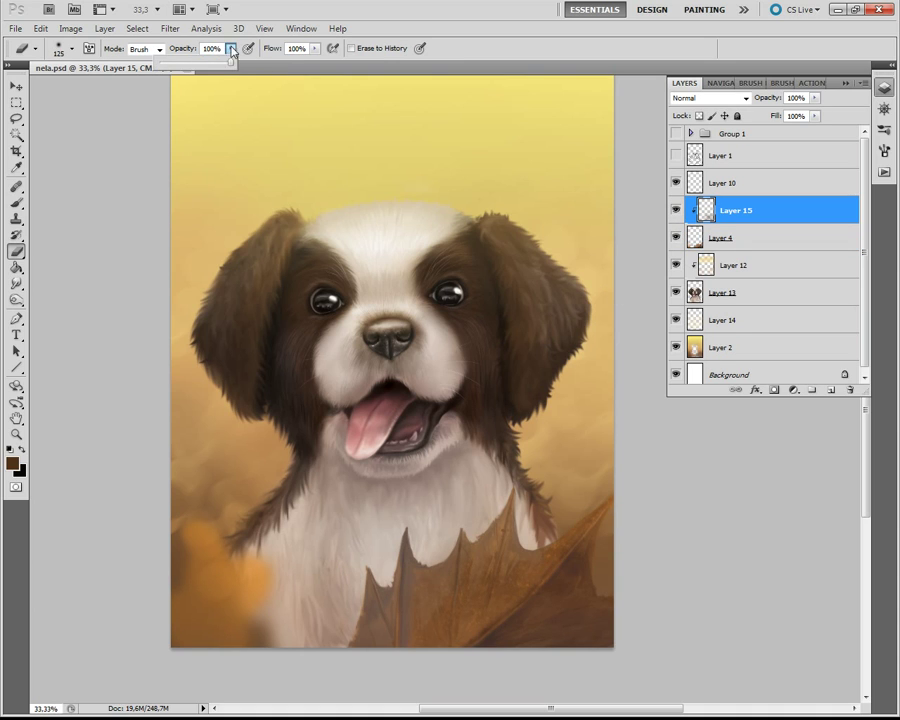
key("5")
key("6")
key("b")
left_click(71, 48)
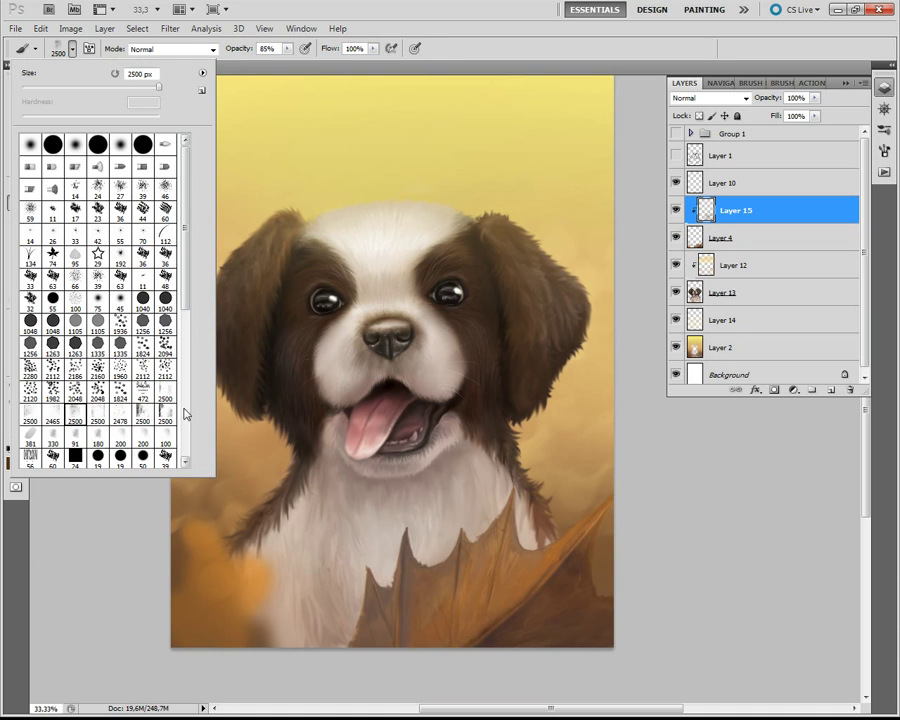
double_click(57, 418)
left_click(12, 461)
left_click(484, 474)
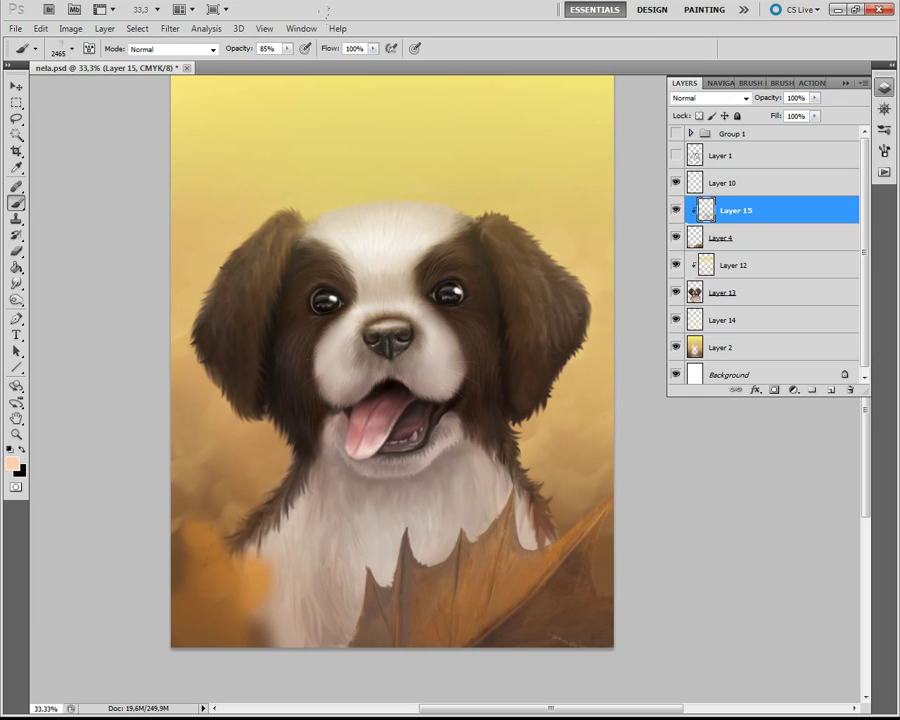
left_click(71, 48)
left_click_drag(150, 74, 175, 74)
key("Return")
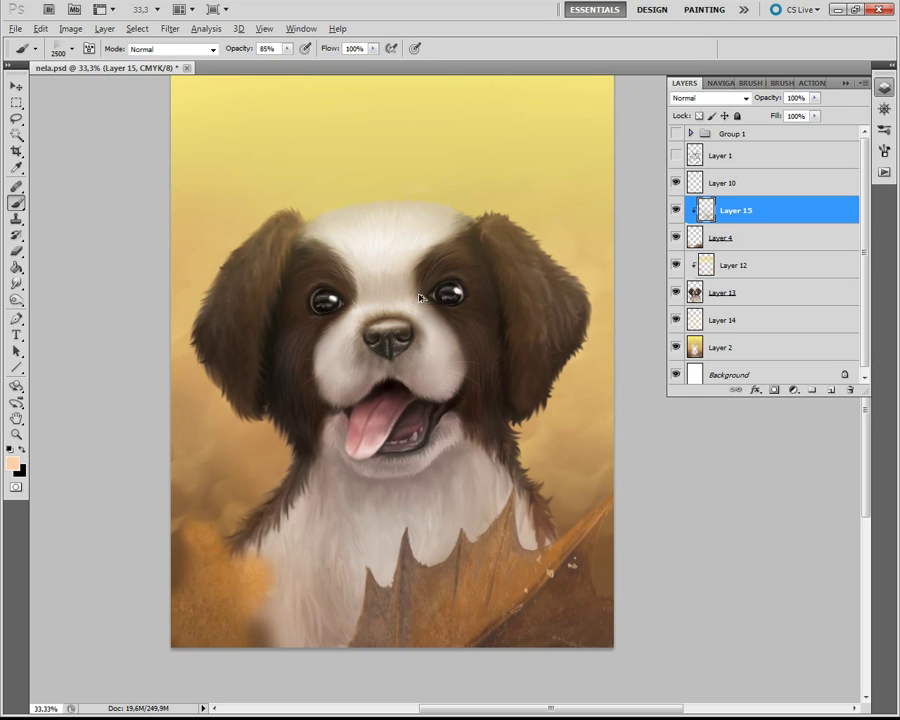
- Create unclipped Layer 16 below Layer 4 in Multiply mode and paint with dark brown
left_click(12, 461)
left_click(277, 351)
left_click(512, 474)
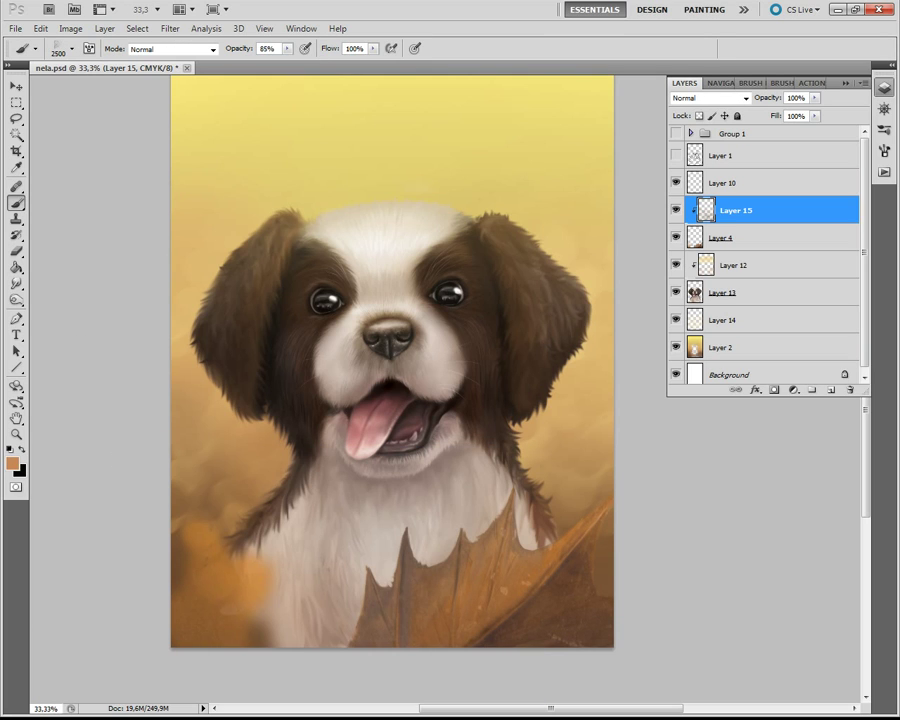
left_click(830, 389)
left_click_drag(756, 290, 752, 264)
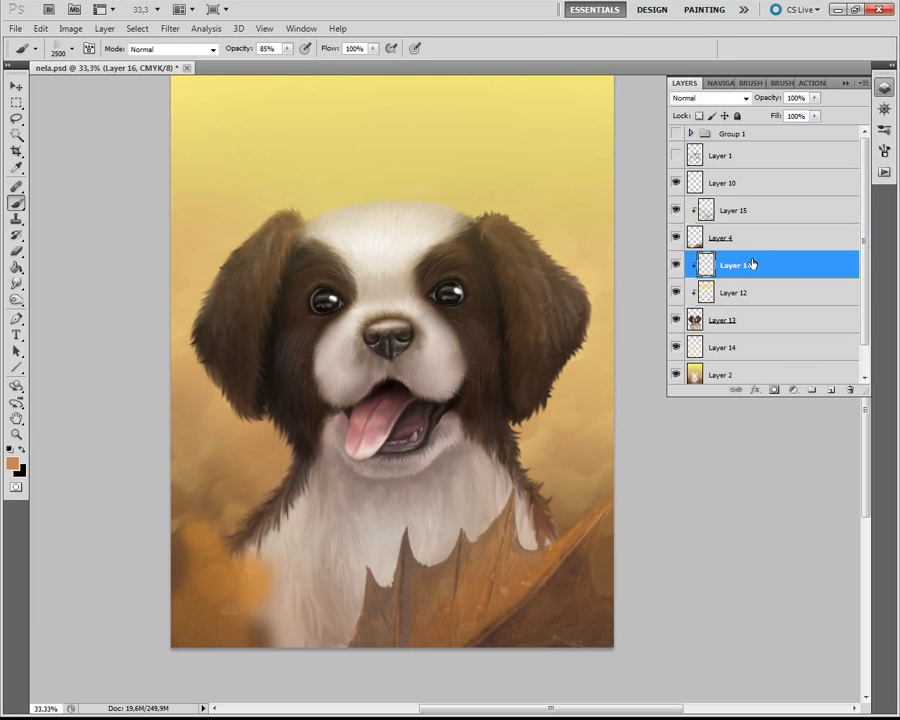
key("ctrl+alt+g")
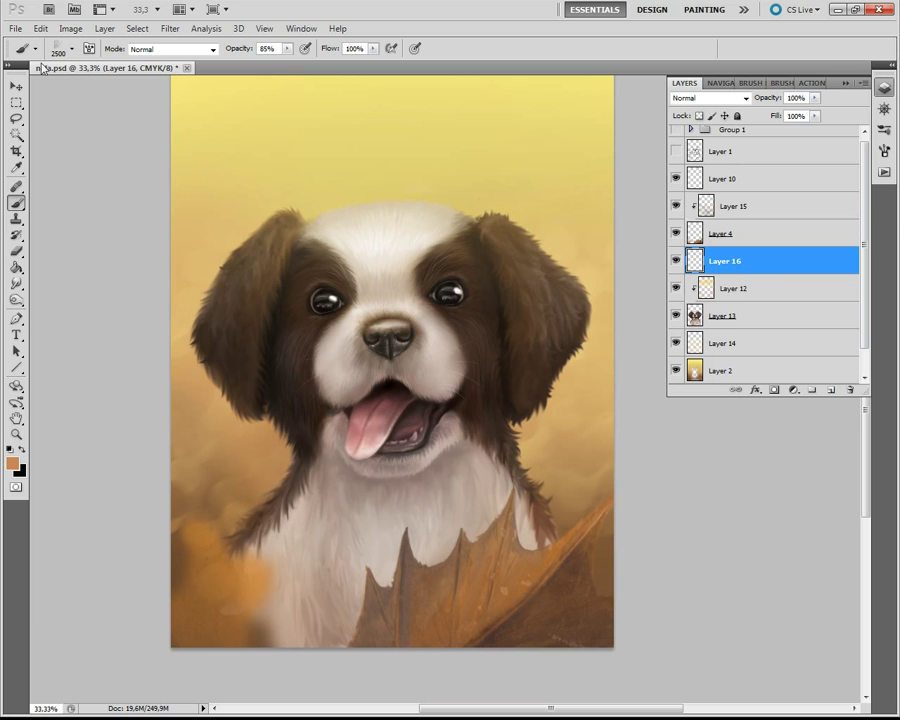
left_click(35, 48)
left_click(12, 461)
left_click(484, 472)
left_click(710, 98)
left_click(712, 134)
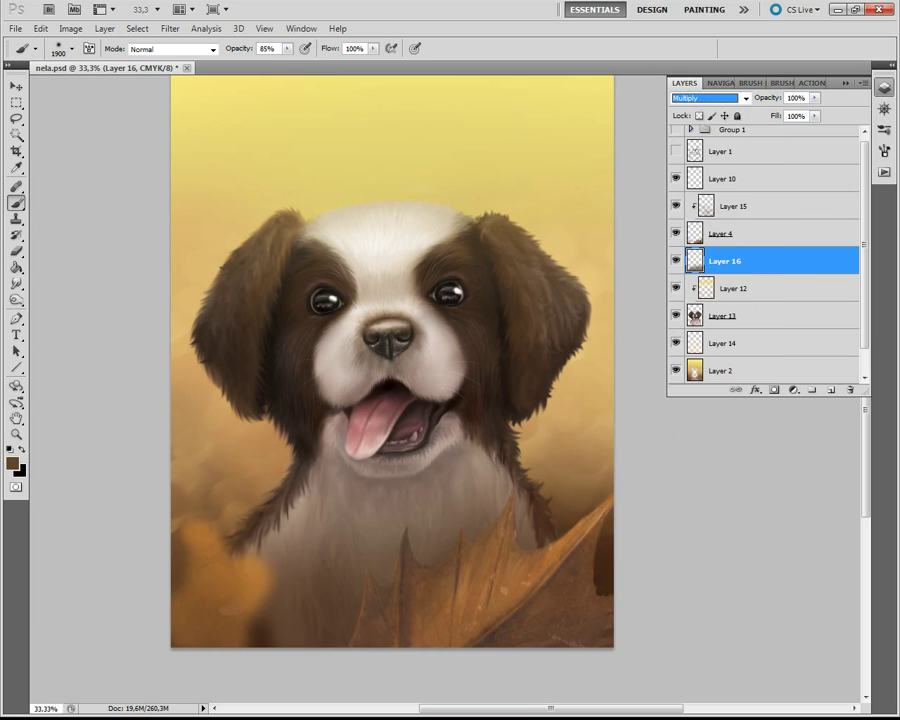
- Erase Layer 16's darkening from the middle of the chest
left_click(16, 250)
left_click_drag(300, 500, 480, 520)
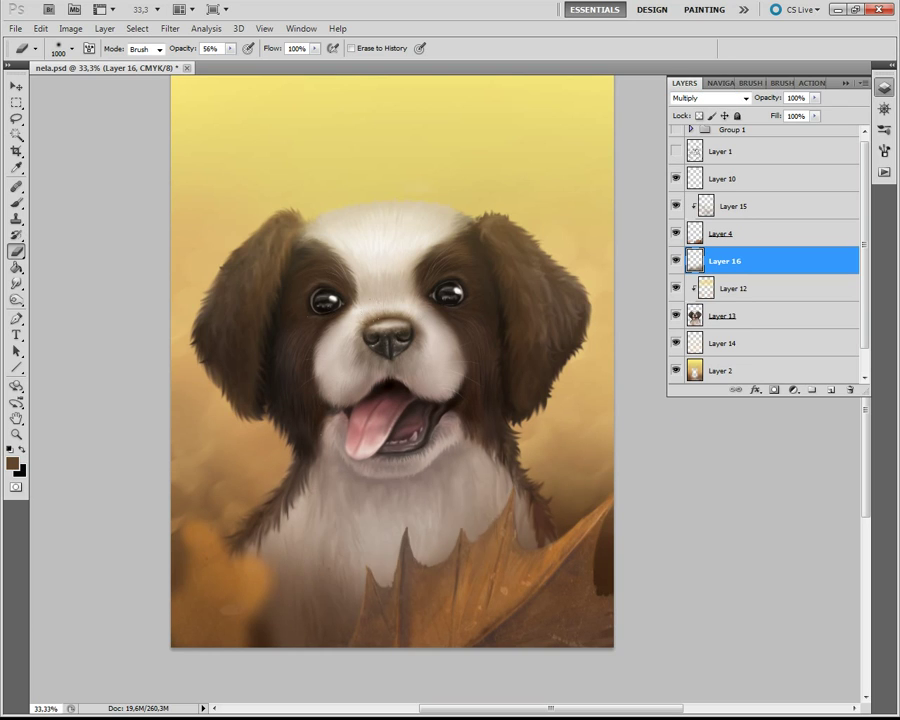
left_click_drag(290, 540, 450, 560)
left_click(730, 233)
- Add clipped Multiply Layer 17 above Layer 15 and erase its darkening on the bottom-right leaf
key("o")
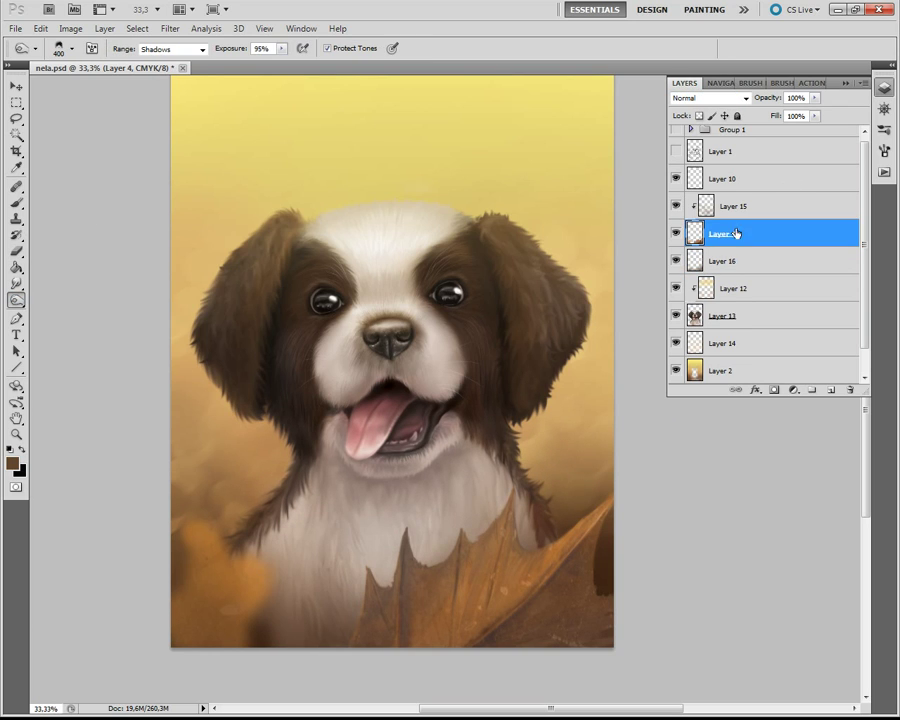
key("ctrl+shift+alt+n")
left_click_drag(735, 233, 742, 207)
key("b")
left_click(710, 98)
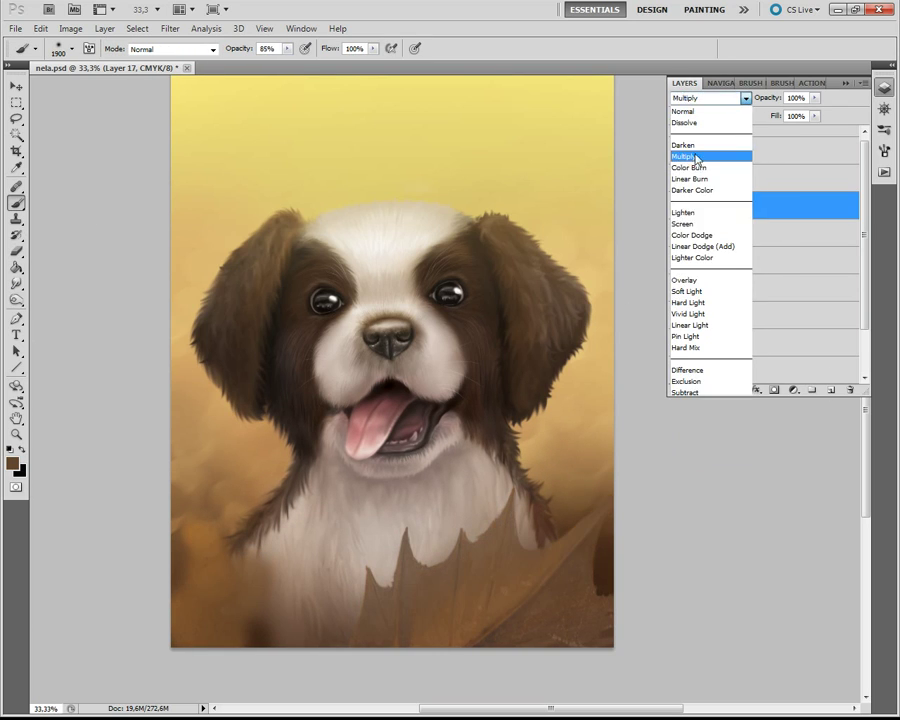
left_click(712, 153)
key("e")
left_click_drag(420, 620, 545, 530)
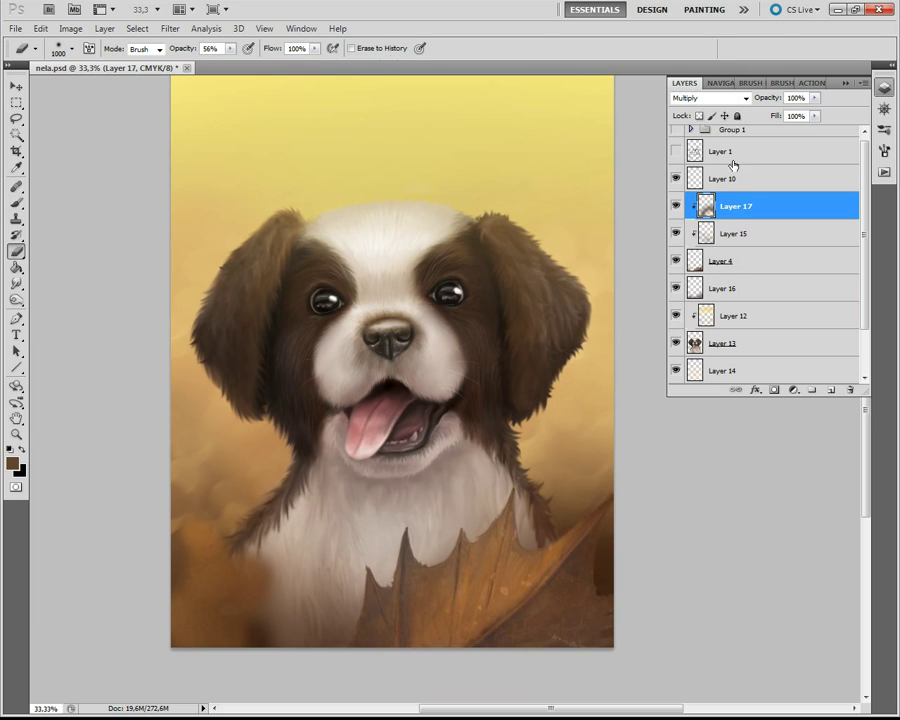
key("r")
left_click(228, 505, "ctrl")
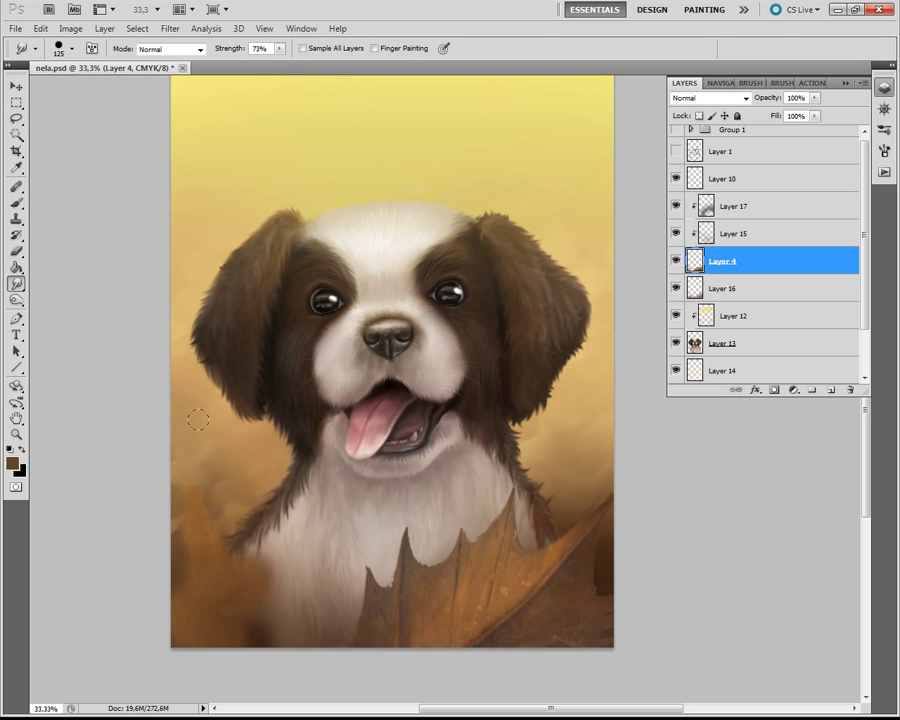
- Paint an orange-brown leaf at lower left and smudge the nearby chest fur edge
key("b")
left_click(372, 402, "alt")
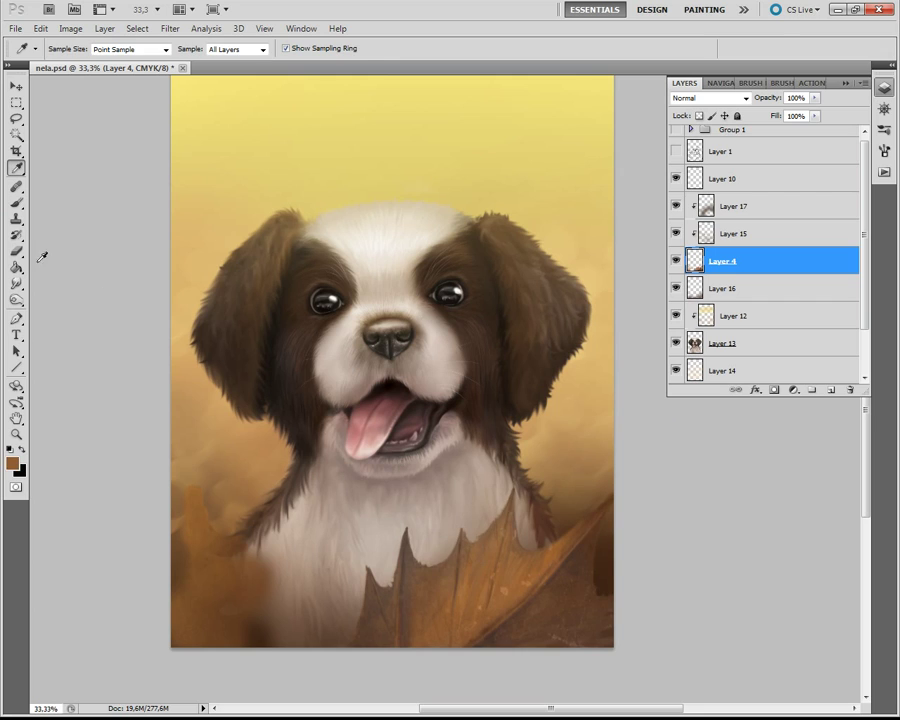
mouse_move(206, 520)
left_mouse_down()
mouse_move(273, 520)
mouse_move(278, 560)
mouse_move(254, 620)
mouse_move(267, 647)
left_mouse_up()
key("bracketright")
key("bracketright")
key("bracketleft")
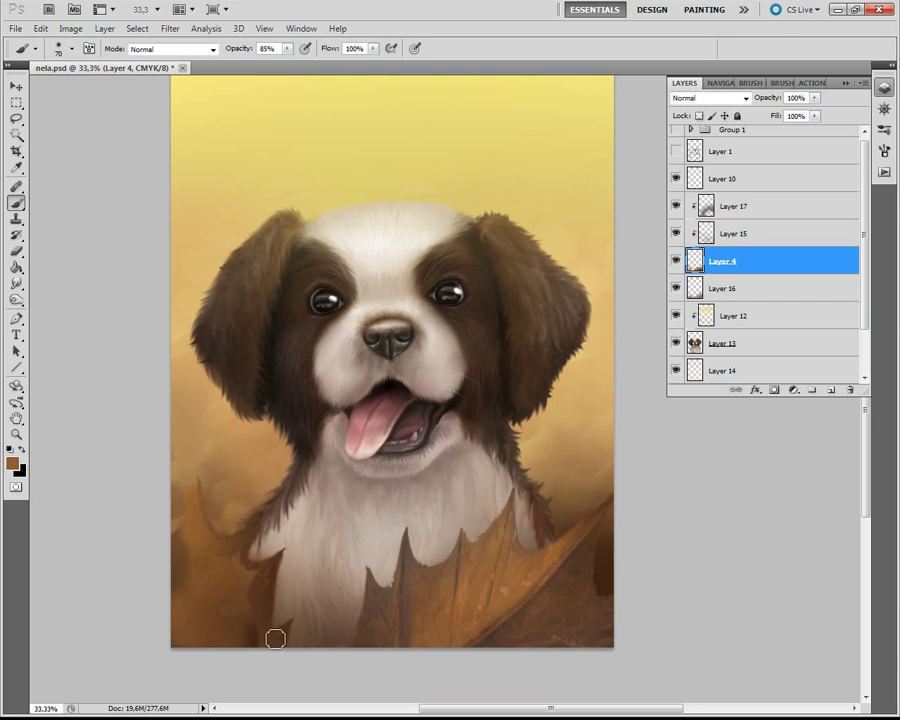
mouse_move(195, 495)
left_mouse_down()
mouse_move(189, 458)
mouse_move(181, 569)
left_mouse_up()
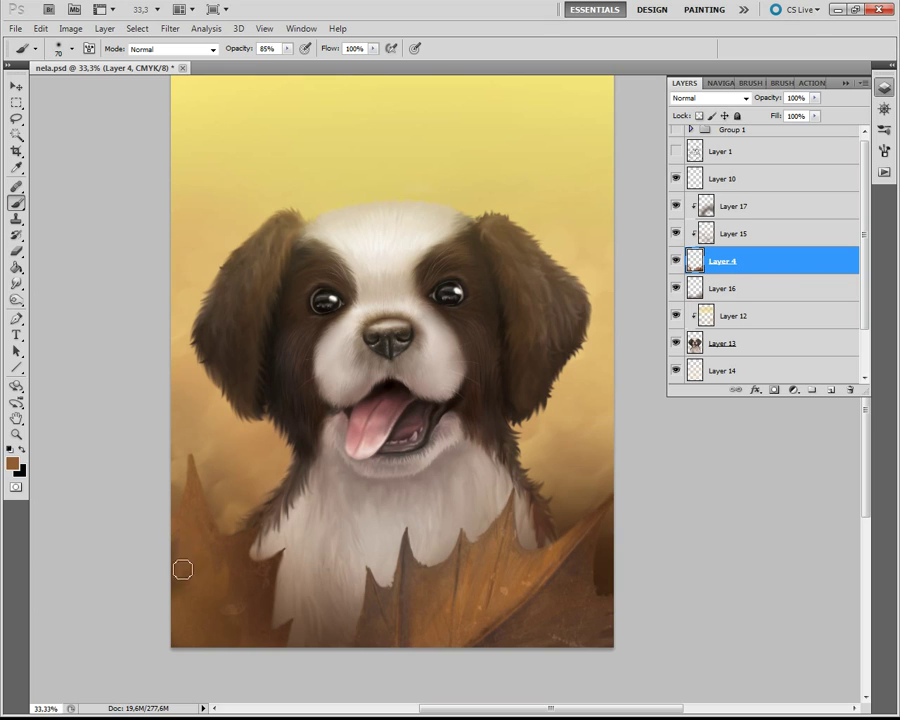
key("r")
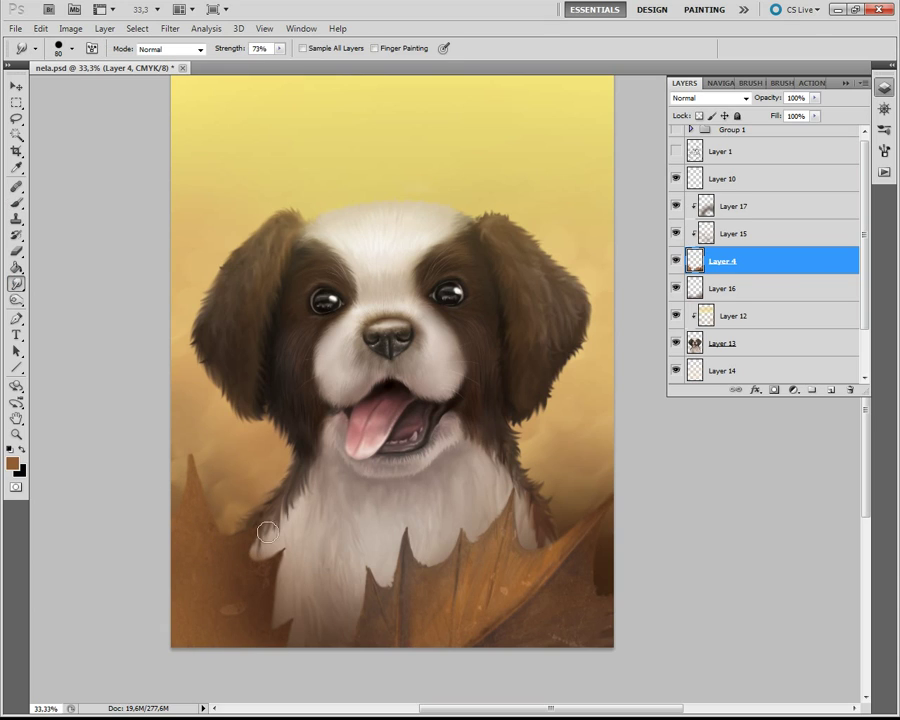
left_click_drag(288, 543, 284, 590)
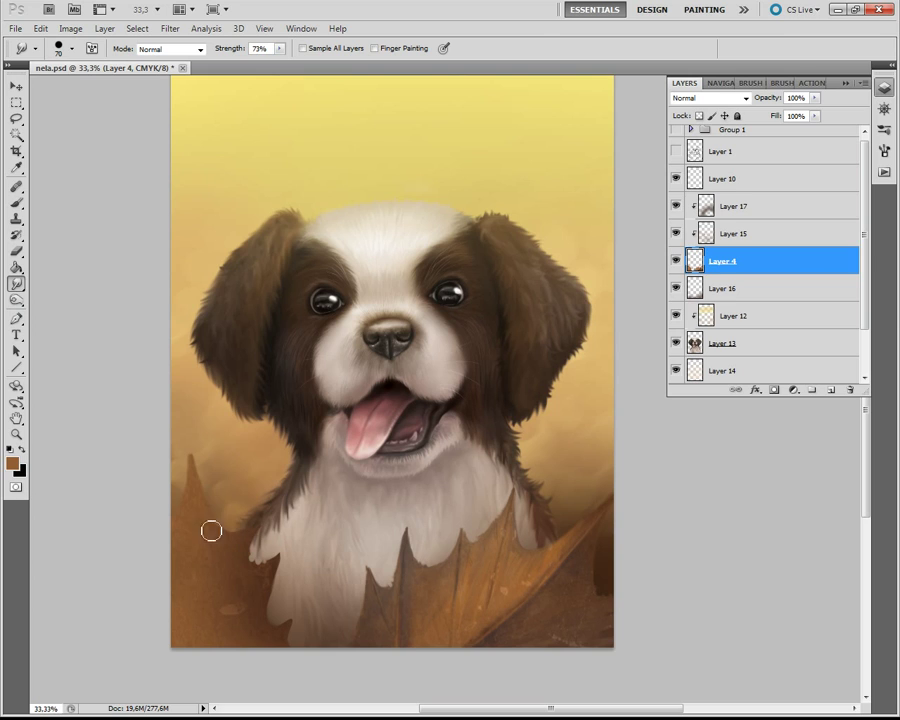
- Add darker brown strokes and a vein to the lower-left leaf at 73% opacity
key("b")
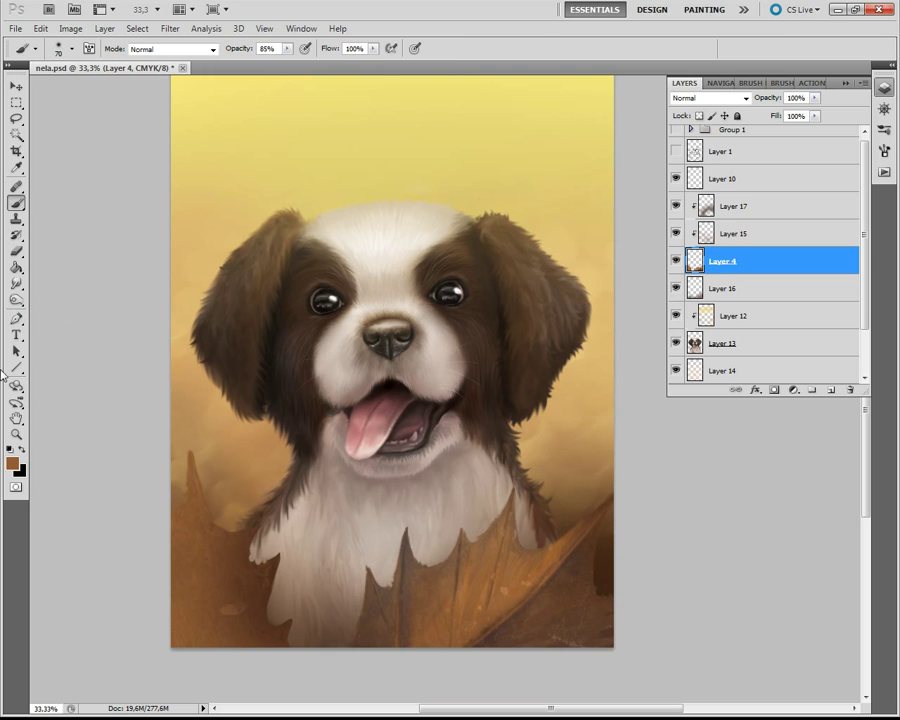
left_click(12, 462)
left_click(254, 598)
left_click(468, 473)
key("bracketright")
key("bracketright")
key("7")
key("3")
mouse_move(193, 512)
left_mouse_down()
mouse_move(220, 636)
mouse_move(218, 582)
mouse_move(173, 553)
left_mouse_up()
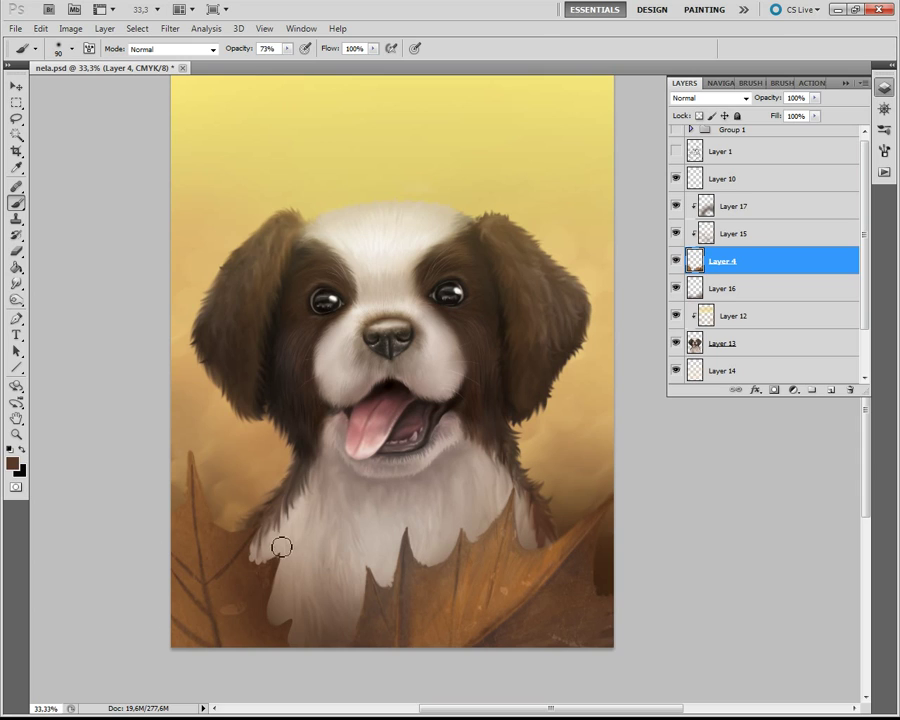
left_click_drag(201, 626, 194, 588)
- Pick a light peach colour and soften the fur with Dodge and a 50% strength Smudge
left_click(12, 464)
left_click(216, 501)
left_click(455, 474)
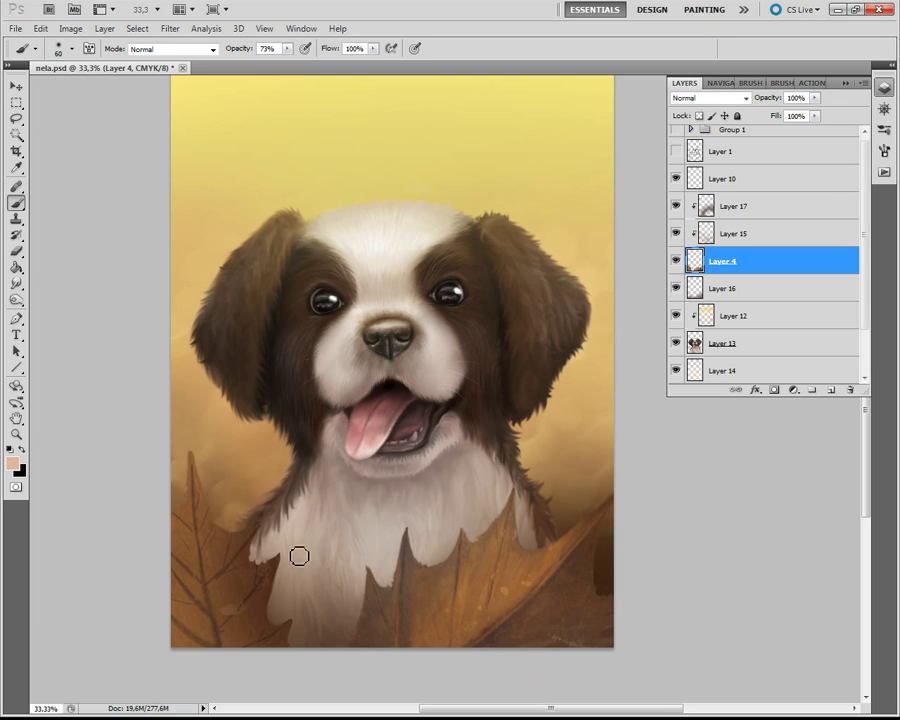
key("[")
key("[")
key("[")
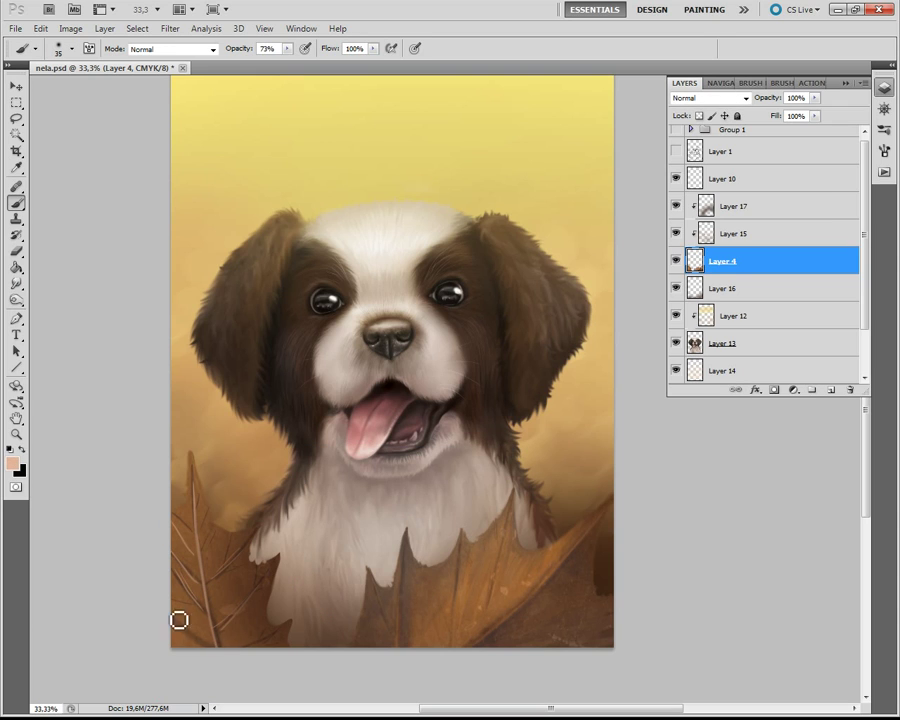
left_click(17, 299)
key("r")
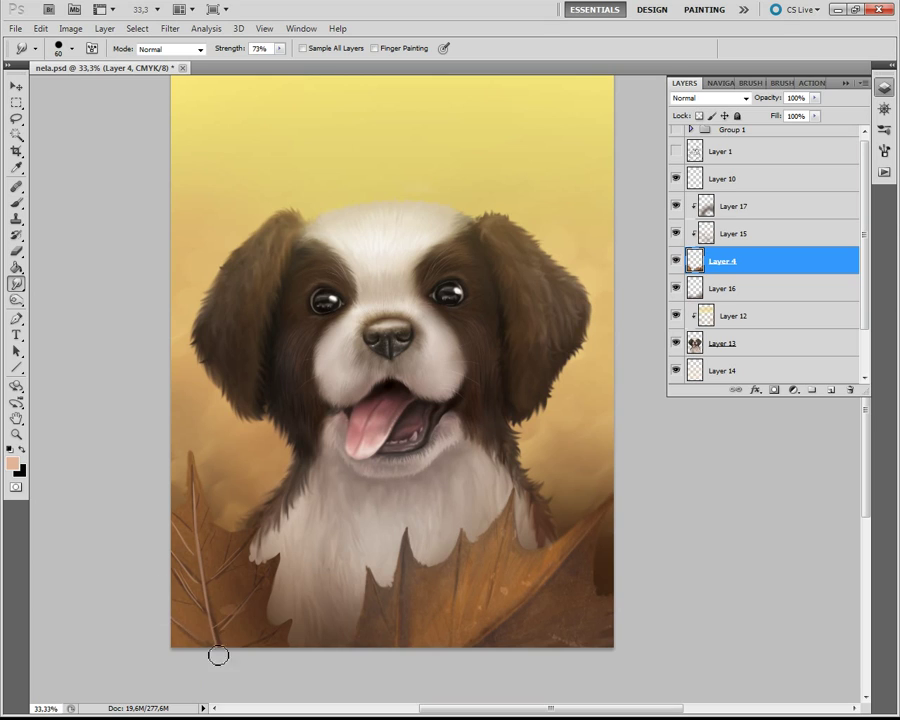
key("5")
key("5")
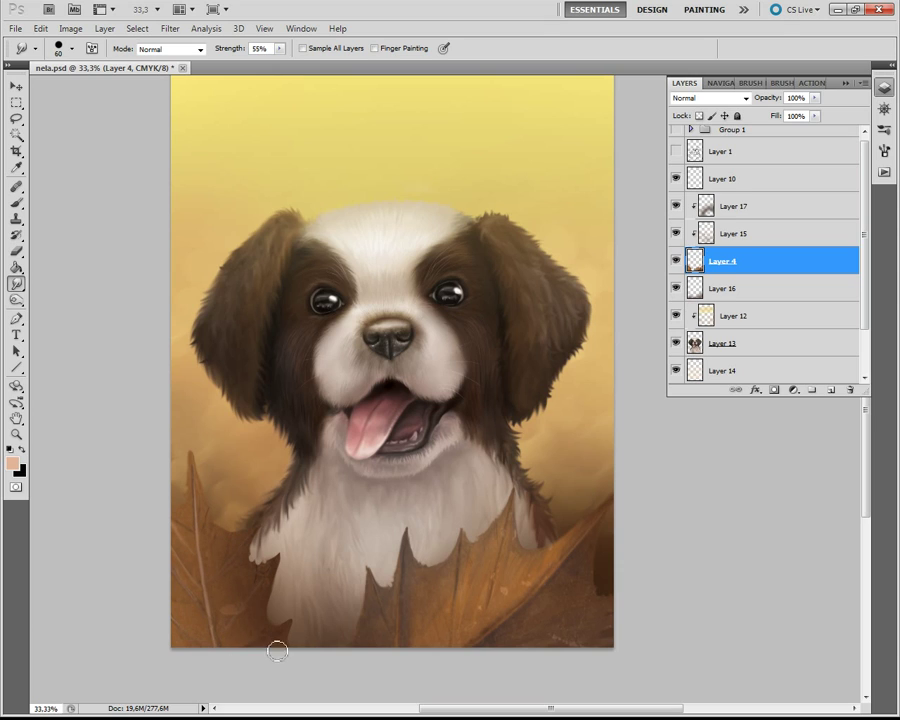
- Burn the leaf's lower edges, switching Range from Midtones to Shadows
key("o")
left_click(190, 49)
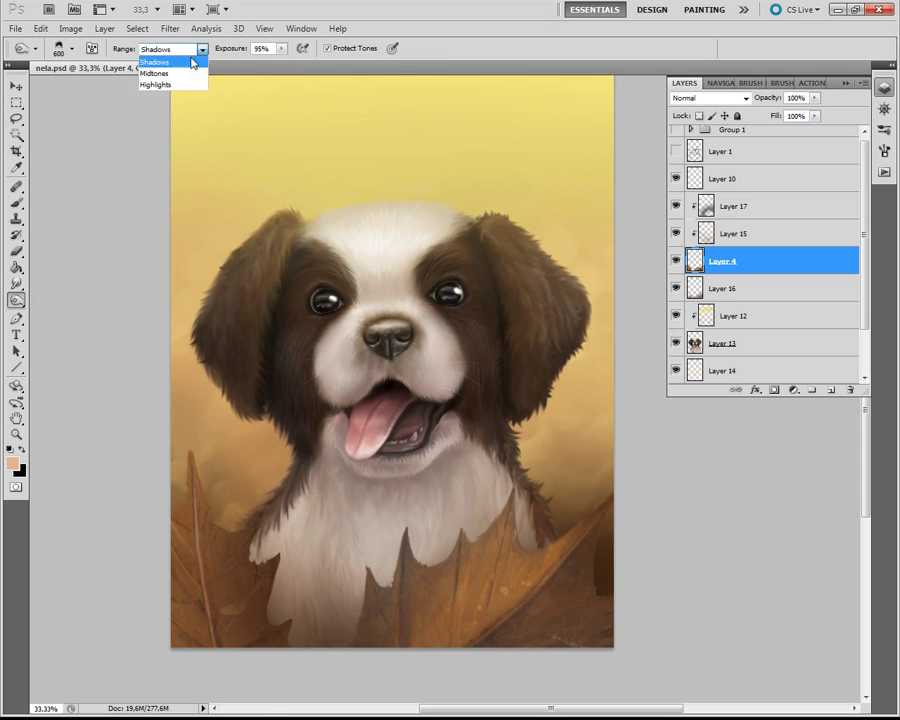
left_click(185, 72)
key("bracketleft")
key("bracketleft")
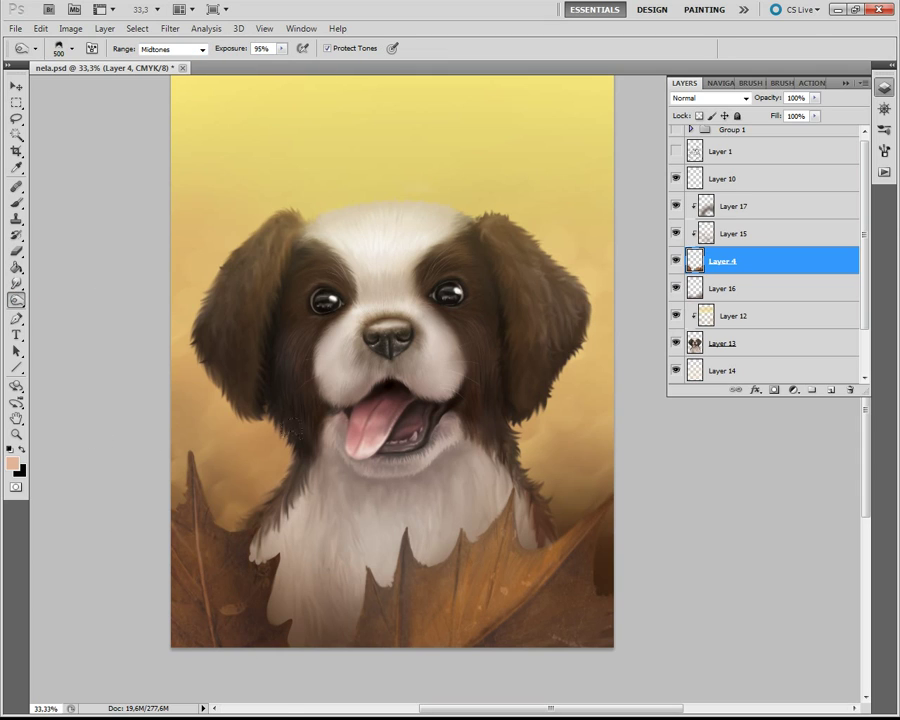
key("alt+shift+s")
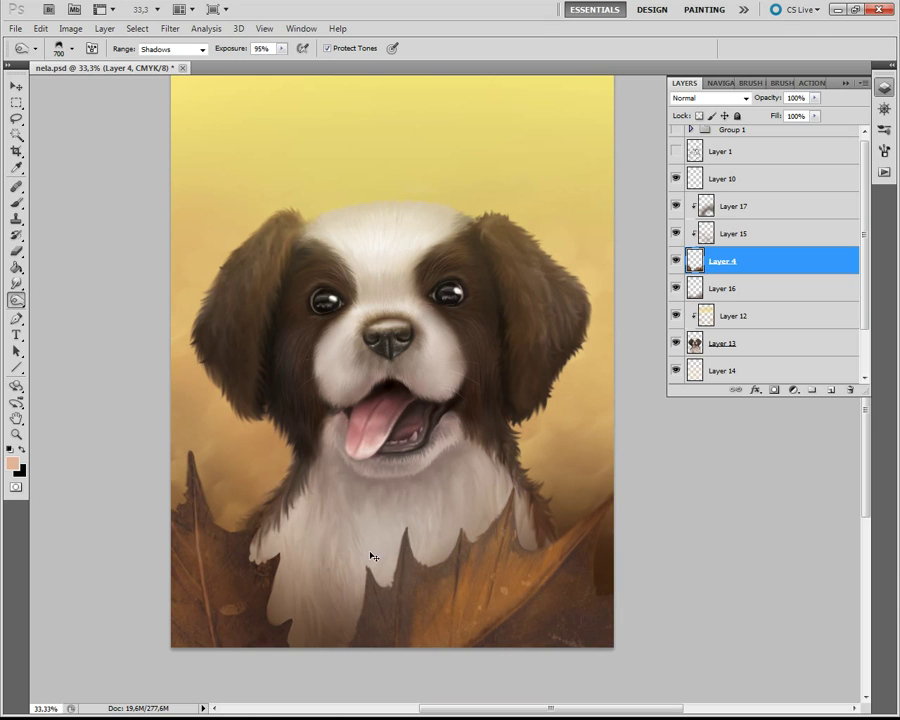
key("bracketleft")
key("bracketleft")
key("bracketleft")
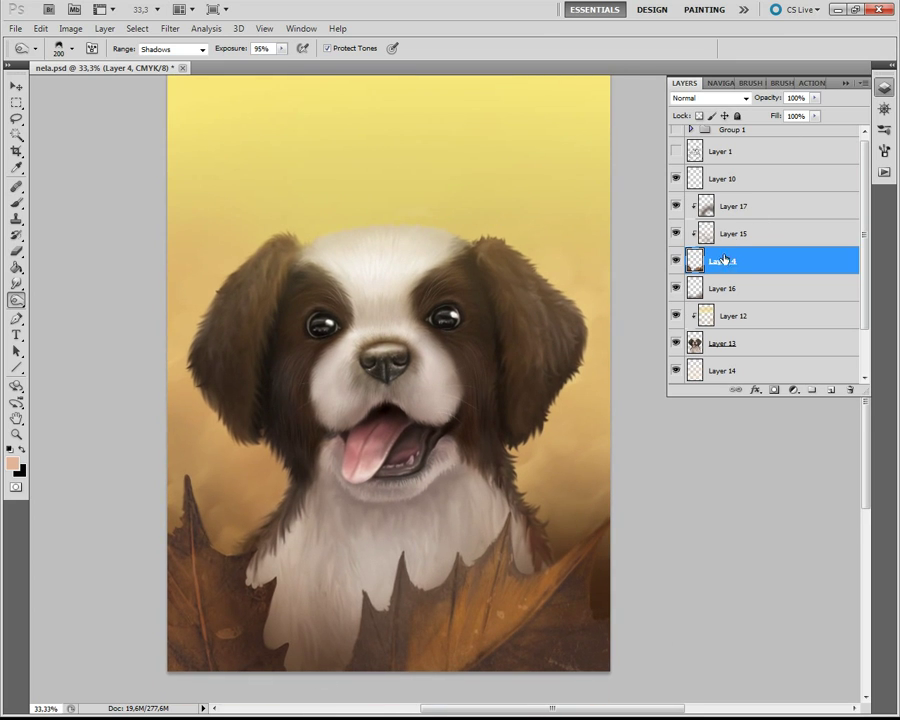
- Duplicate Layer 4 and place the copy just above Layer 16
right_click(724, 262)
left_click(724, 428)
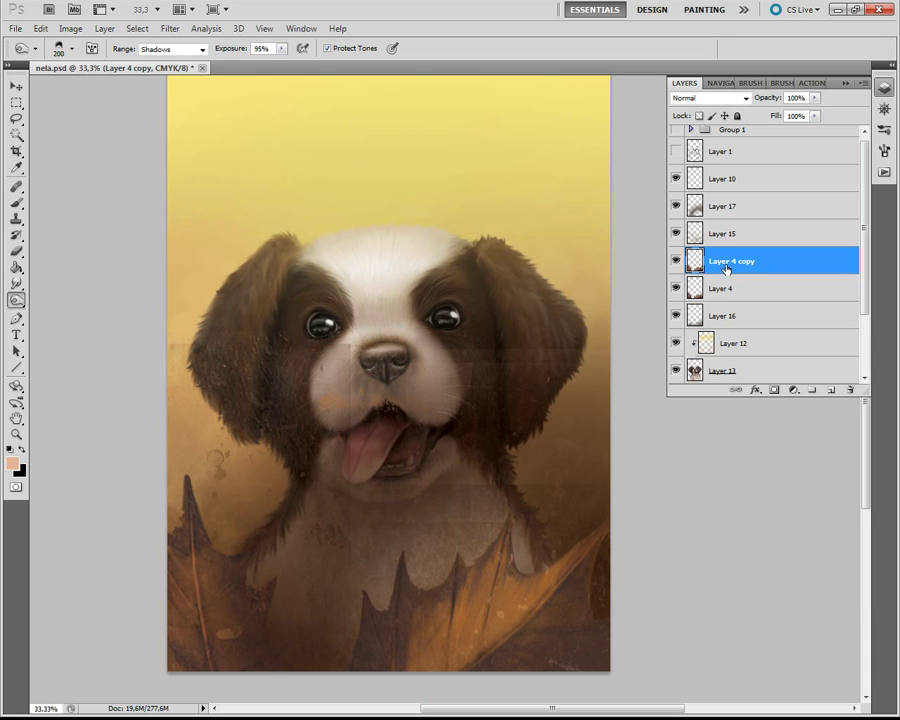
mouse_move(726, 268)
left_mouse_down()
mouse_move(724, 193)
mouse_move(740, 206)
left_mouse_up()
right_click(724, 232)
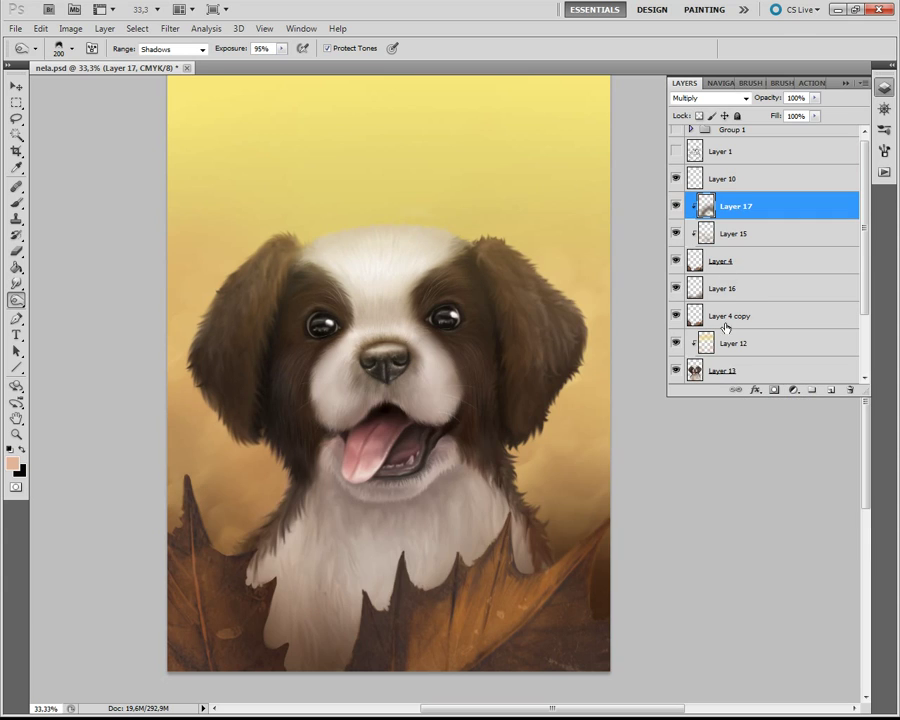
left_click_drag(726, 316, 737, 286)
- Flip Layer 4 copy horizontally and squash it vertically to about 64%
left_click(40, 28)
mouse_move(62, 302)
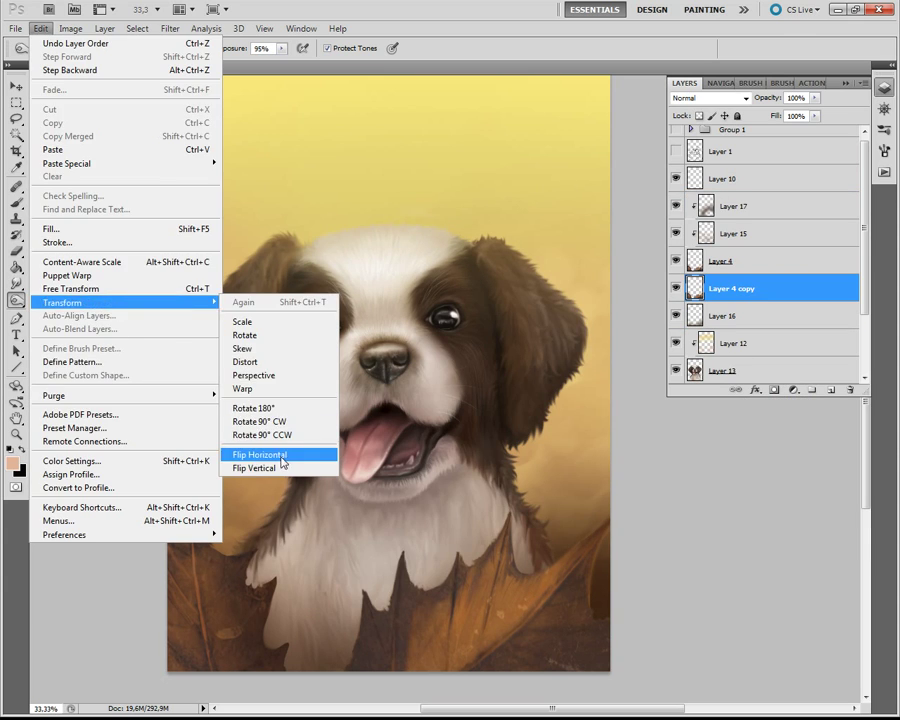
left_click(282, 455)
key("v")
mouse_move(610, 466)
left_mouse_down()
mouse_move(447, 545)
mouse_move(457, 491)
mouse_move(606, 513)
left_mouse_up()
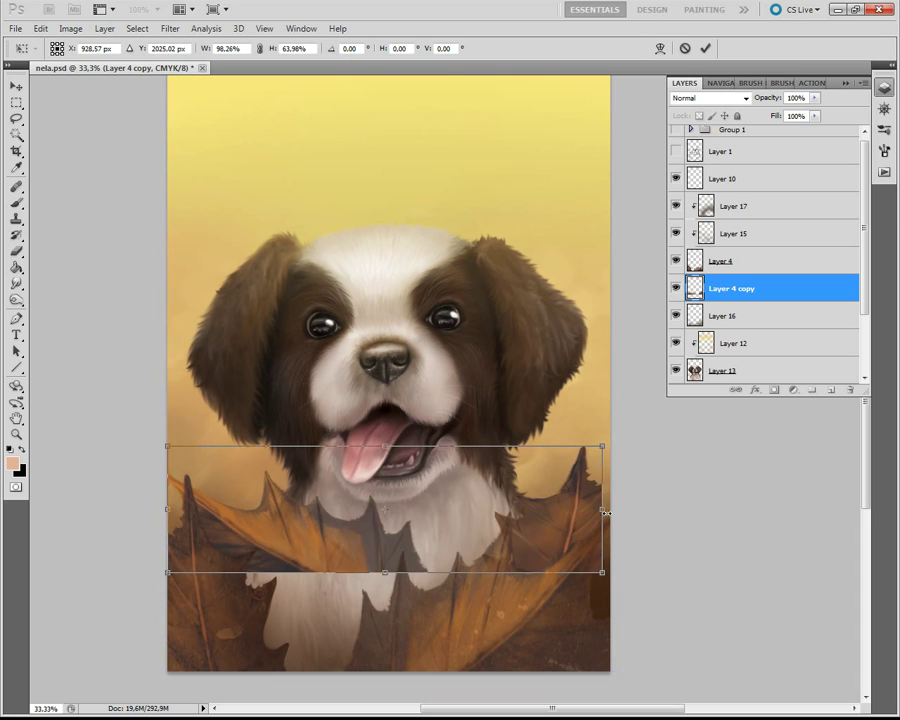
left_click_drag(167, 446, 150, 441)
left_click(705, 48)
- Move Layer 4 copy down just above Layer 2 and lower its opacity to 40%
scroll(745, 209, "down", 2)
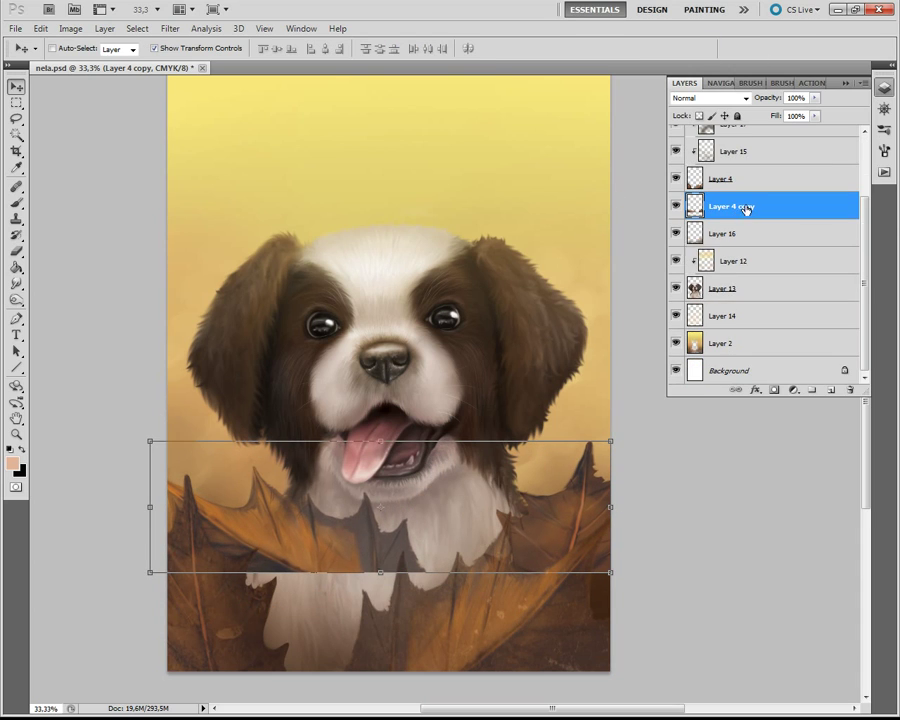
mouse_move(745, 209)
left_mouse_down()
mouse_move(744, 302)
mouse_move(760, 330)
left_mouse_up()
left_click(735, 98)
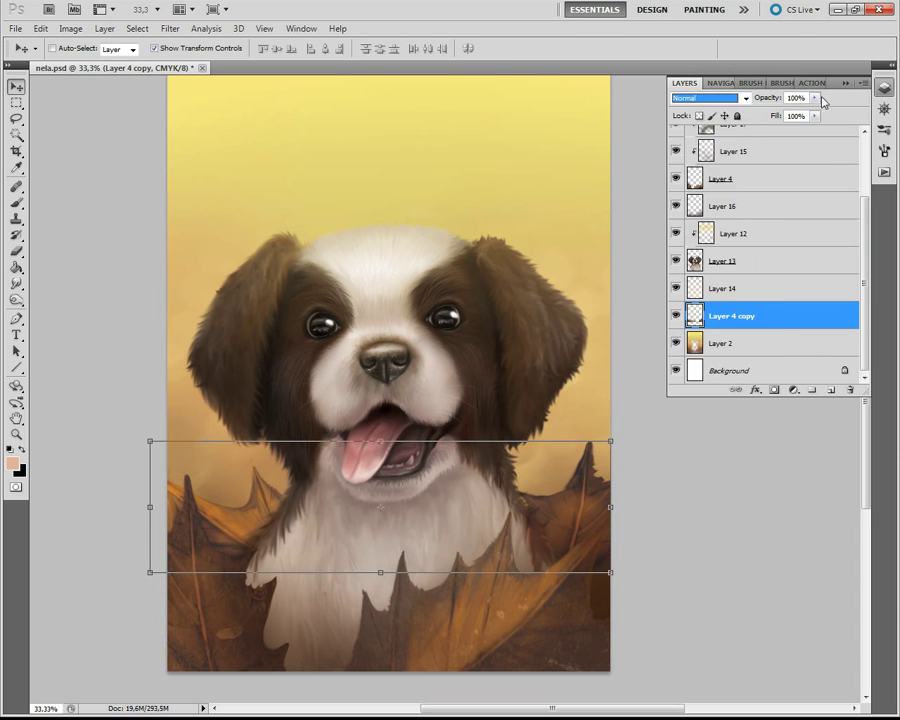
left_click_drag(816, 99, 770, 114)
- Apply a Motion Blur to the copy and set its opacity to 60%
left_click(170, 28)
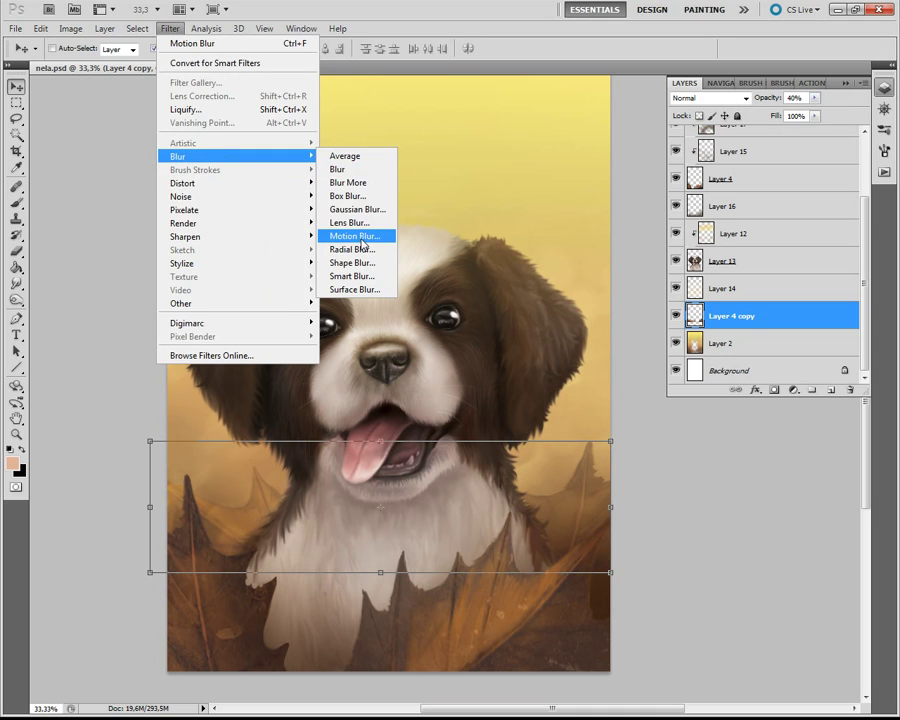
left_click(360, 237)
key("Tab")
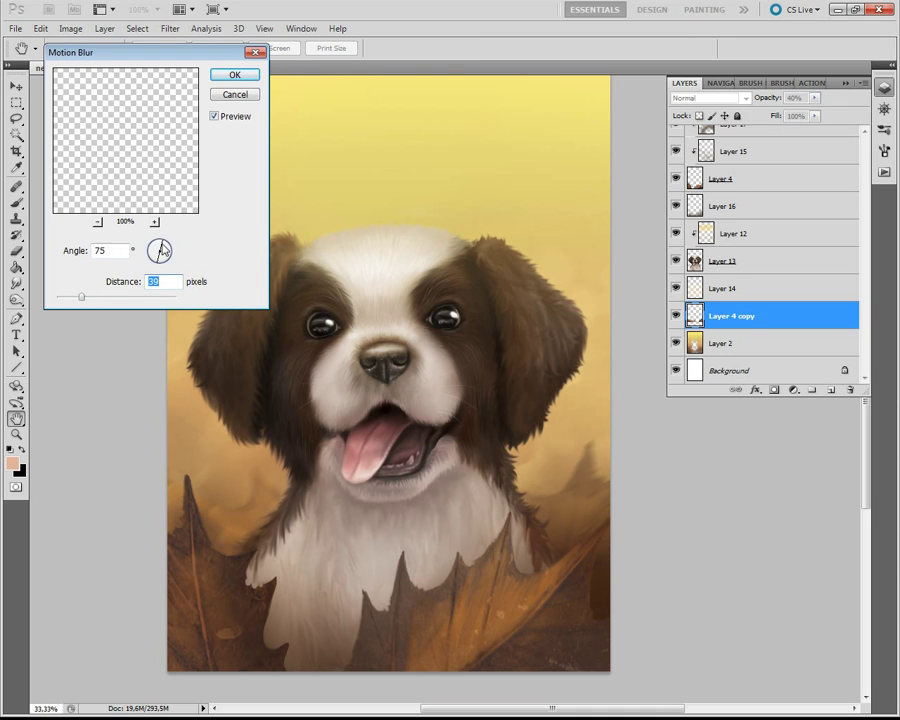
key("Return")
left_click_drag(816, 98, 830, 117)
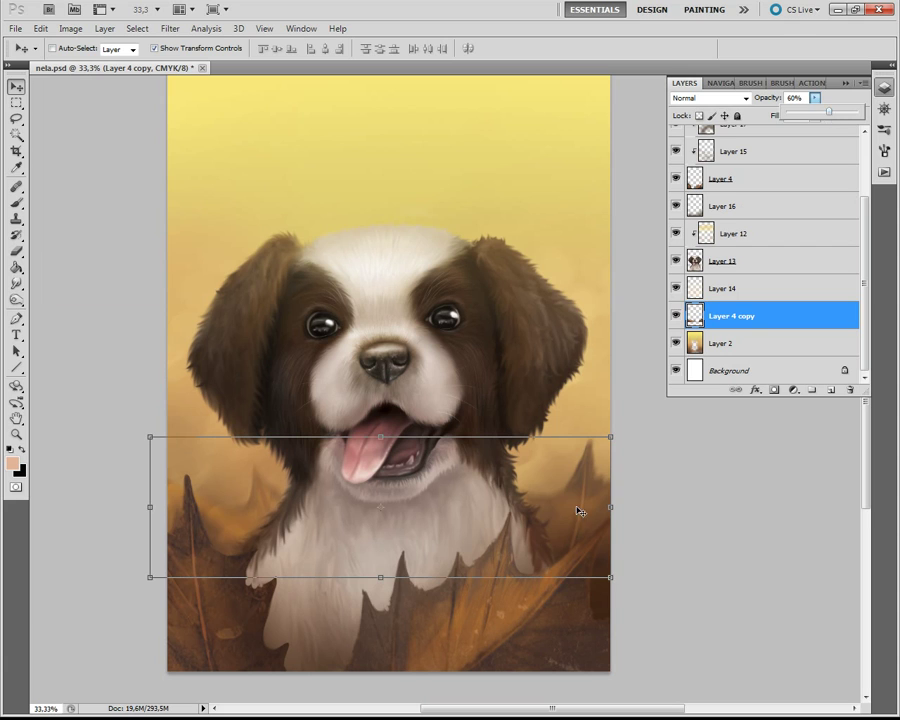
- Stamp a merged copy to an Overlay layer, Gaussian-blur it and drop its opacity to about 34%
left_click(745, 151)
scroll(745, 189, "up", 1)
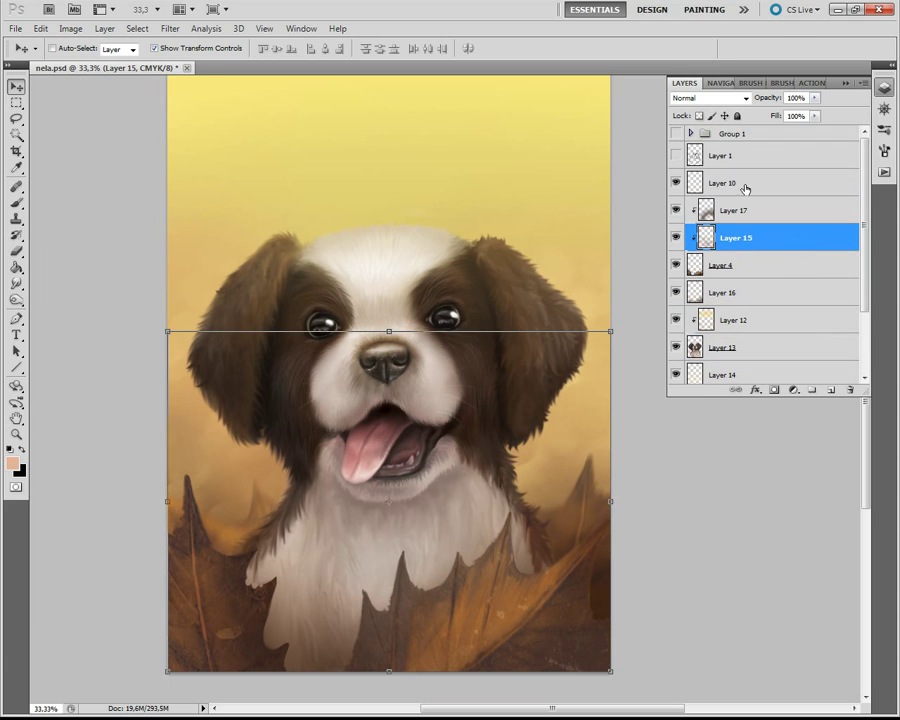
key("ctrl+alt+shift+e")
left_click(745, 97)
left_click(730, 276)
left_click(170, 28)
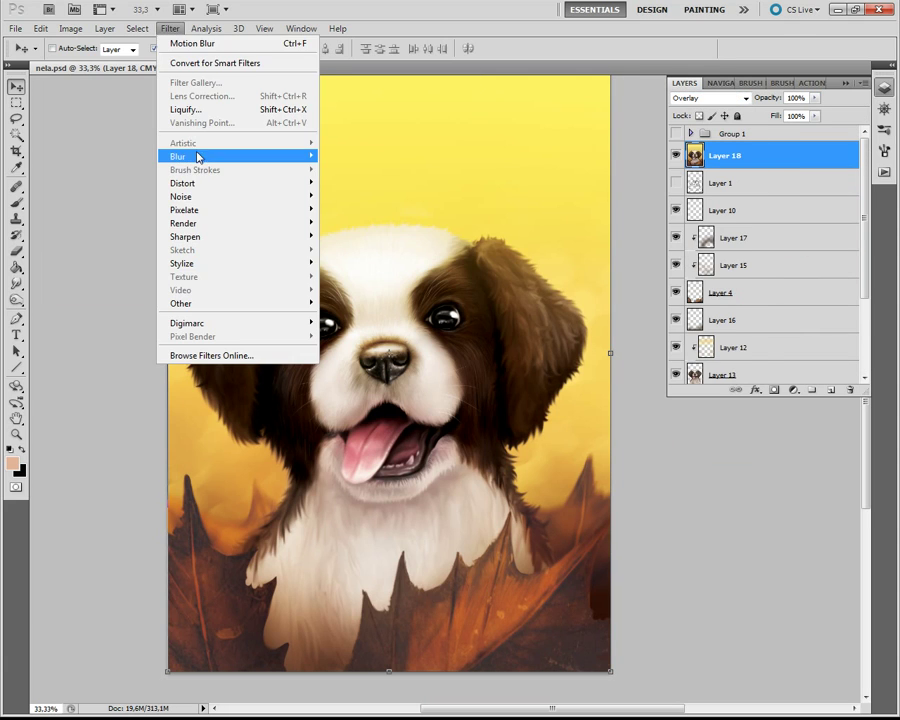
mouse_move(178, 156)
left_click(372, 233)
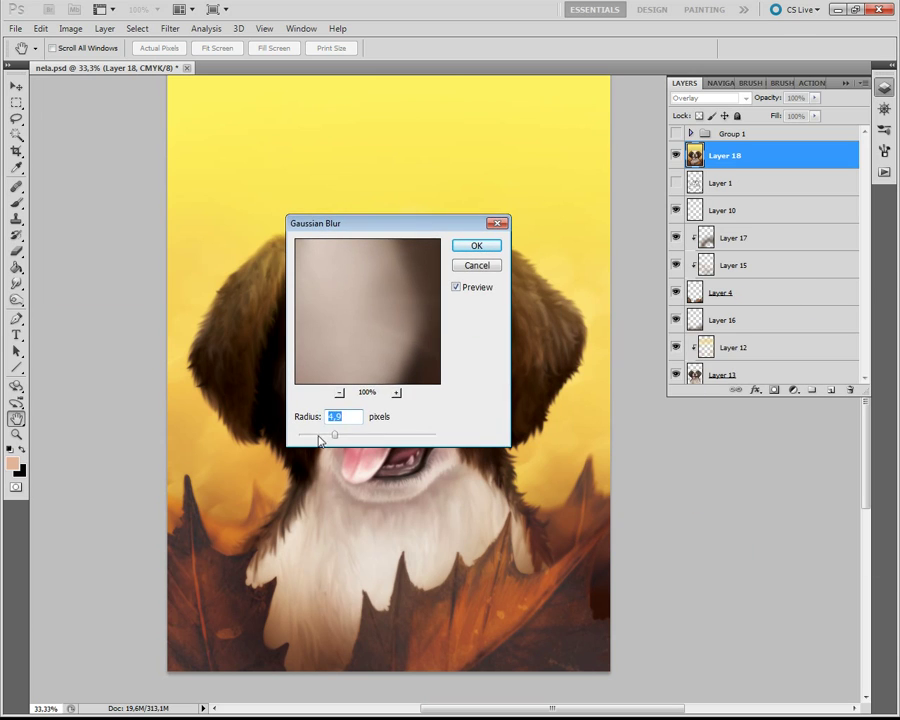
left_click(477, 246)
key("v")
left_click_drag(814, 98, 760, 116)
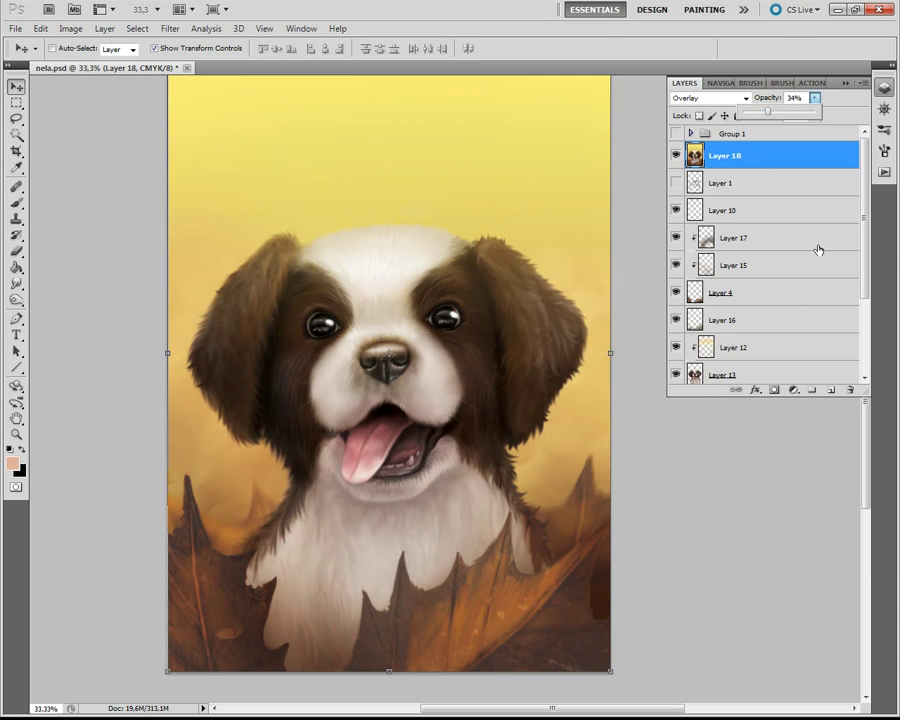
- Add a Color-blend layer and set up an enlarged darker-brown brush at 35% opacity
left_click(830, 389)
left_click(710, 98)
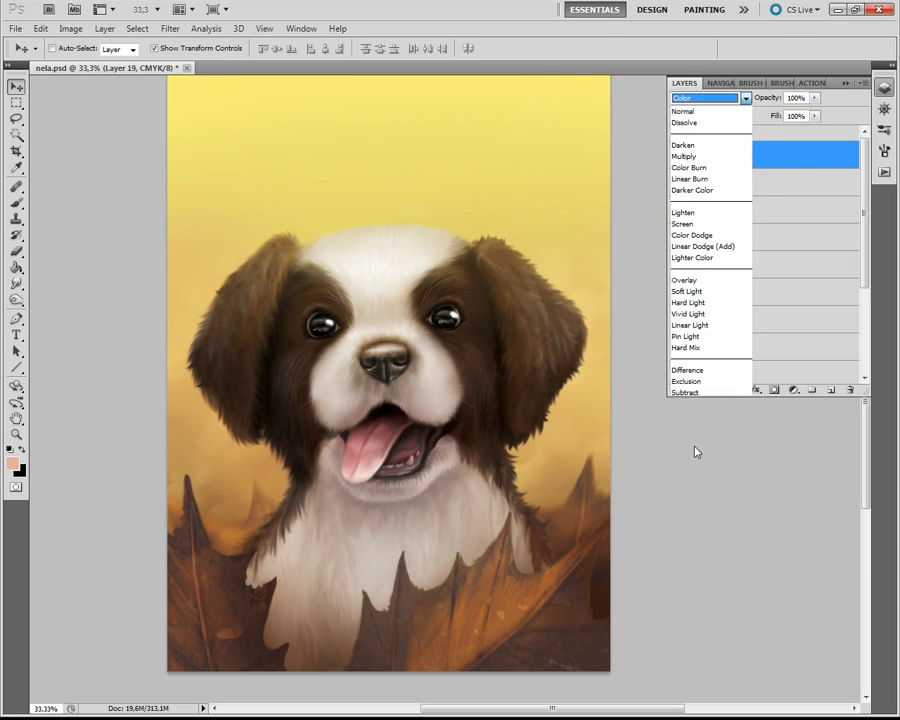
key("b")
key("i")
key("b")
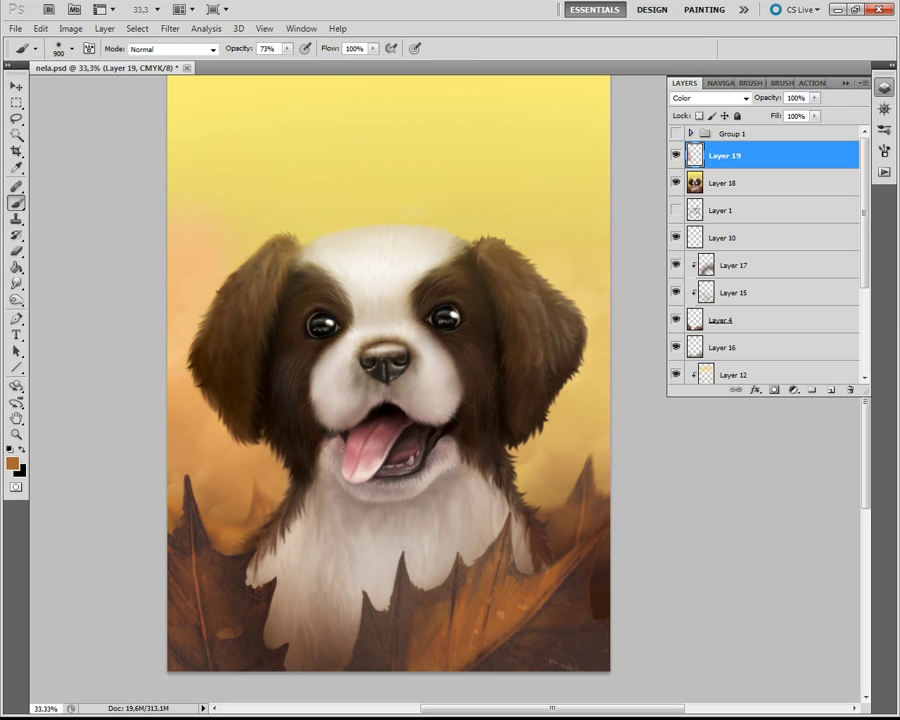
left_click(12, 462)
left_click(311, 597)
left_click(498, 474)
left_click_drag(287, 48, 261, 62)
key("bracketright")
- Set up an enlarged eraser at 100% opacity, moving between the glow and colour layers
key("e")
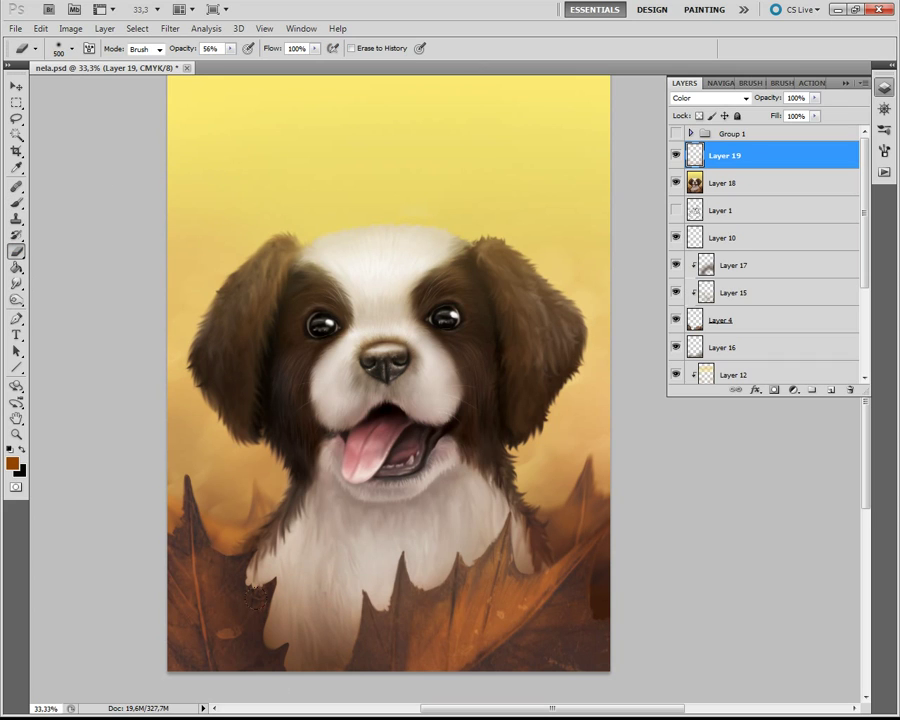
scroll(617, 371, "up", 1)
scroll(606, 274, "down", 1)
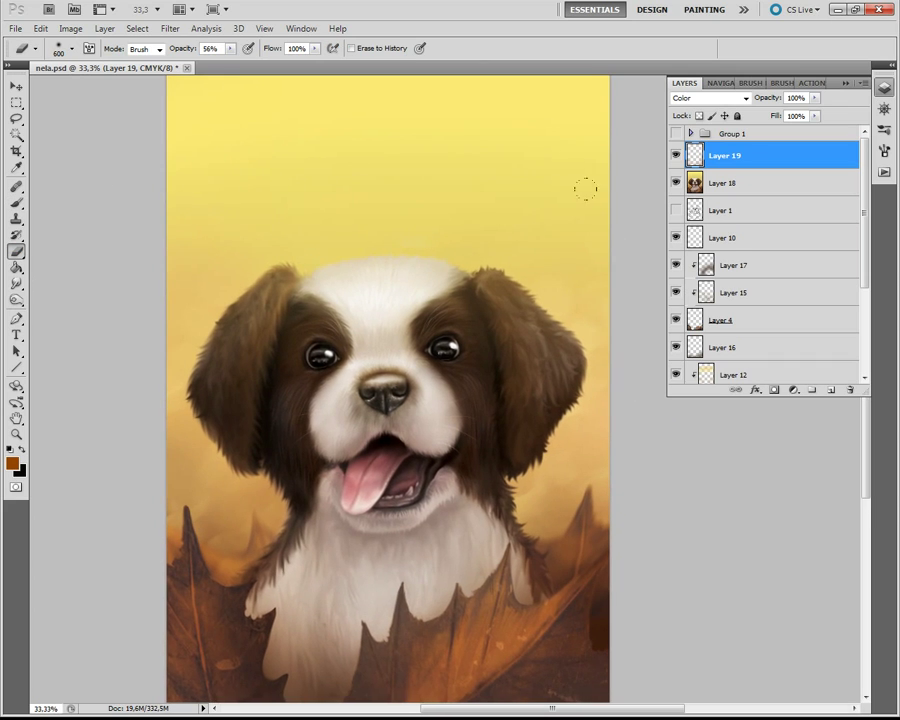
key("alt+bracketleft")
key("bracketright")
scroll(412, 146, "up", 2)
left_click_drag(231, 48, 266, 62)
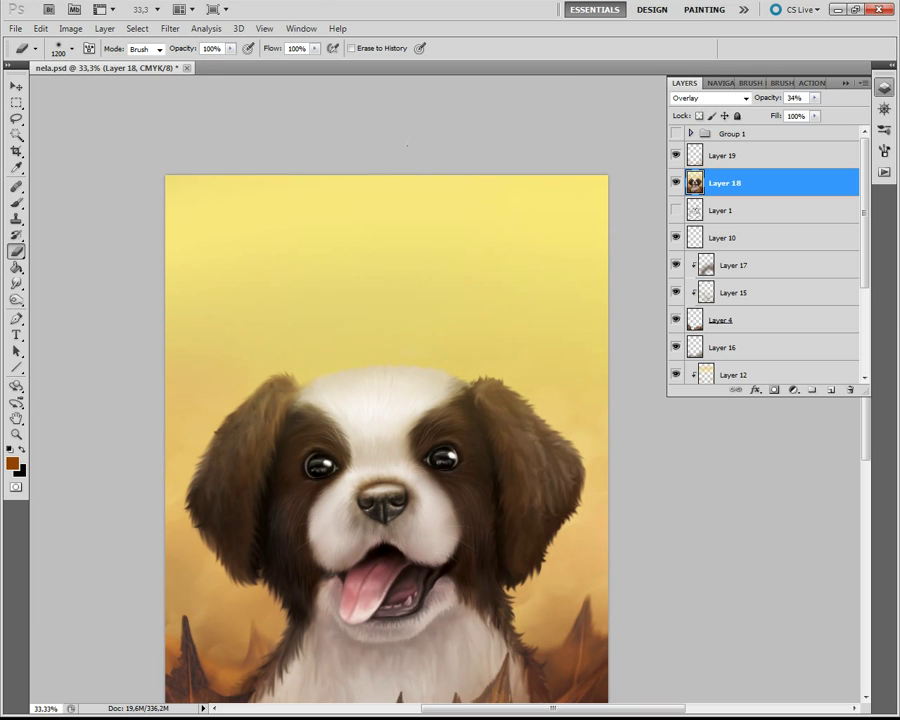
key("alt+bracketright")
- Choose a bright yellow foreground colour for painting on the Color layer
key("b")
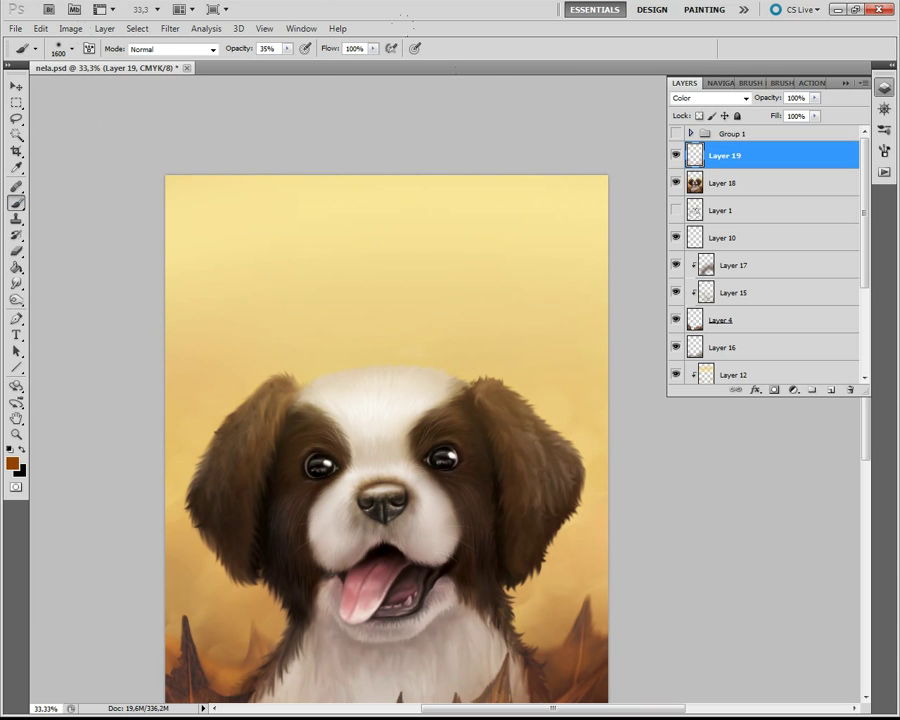
scroll(540, 146, "down", 1)
key("i")
left_click(12, 462)
left_click(360, 648)
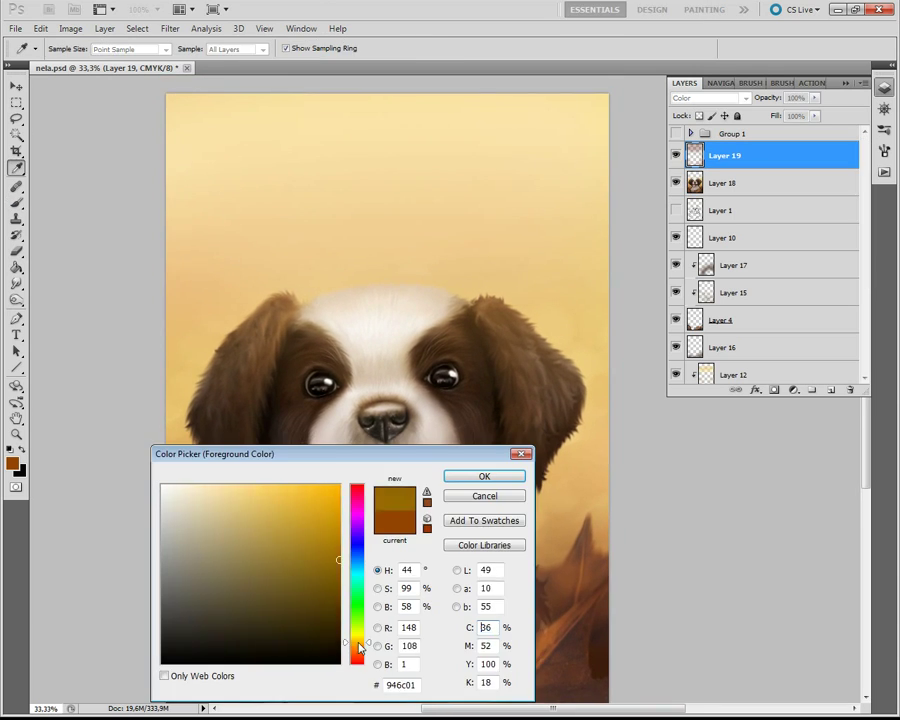
left_click(338, 495)
left_click(484, 476)
key("b")
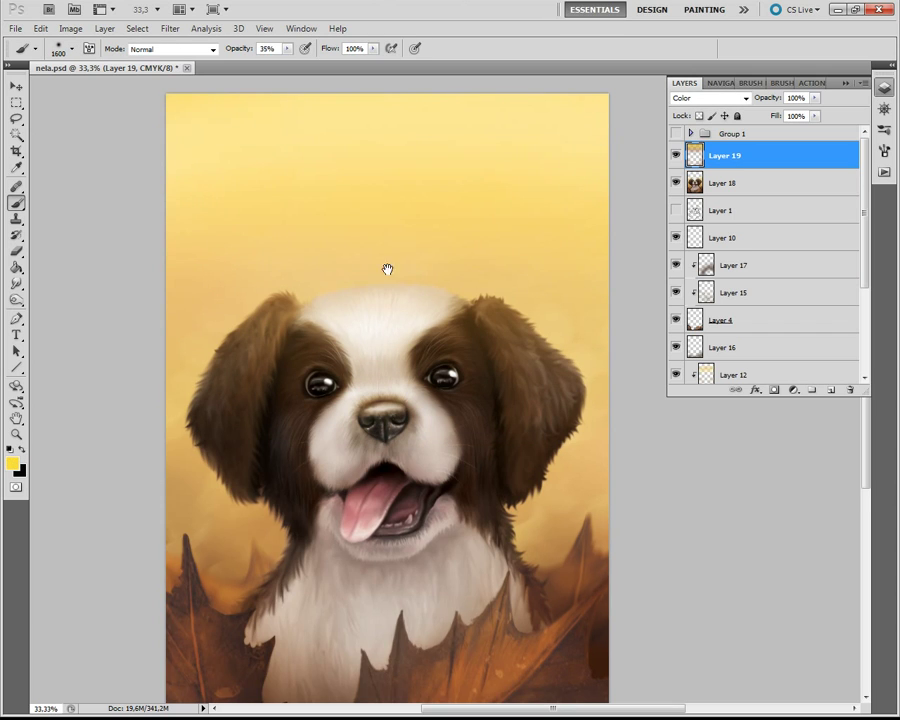
left_click_drag(441, 220, 466, 202)
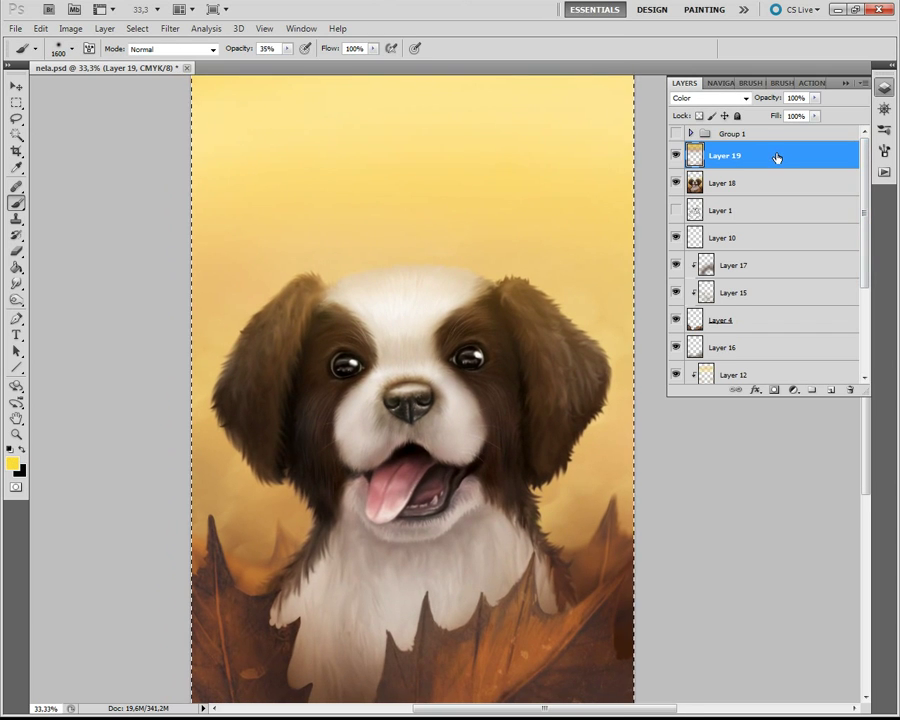
- Stamp another merged copy on top and apply Smart Sharpen at 76% amount
key("ctrl+shift+alt+e")
left_click(170, 28)
left_click(265, 286)
left_click_drag(437, 74, 592, 194)
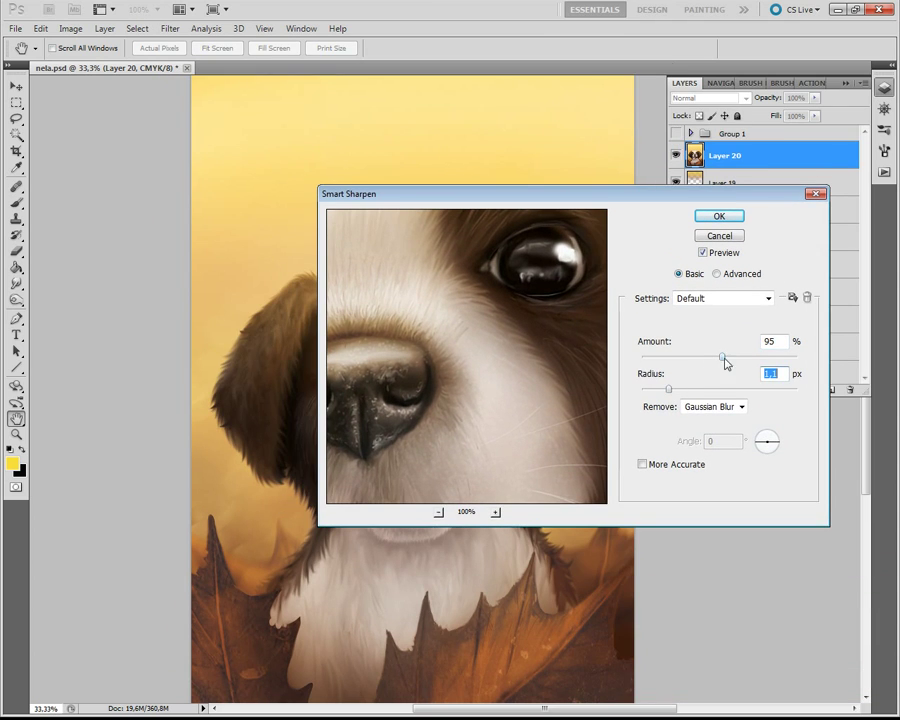
left_click_drag(722, 356, 678, 389)
mouse_move(616, 194)
left_mouse_down()
mouse_move(492, 717)
mouse_move(448, 145)
left_mouse_up()
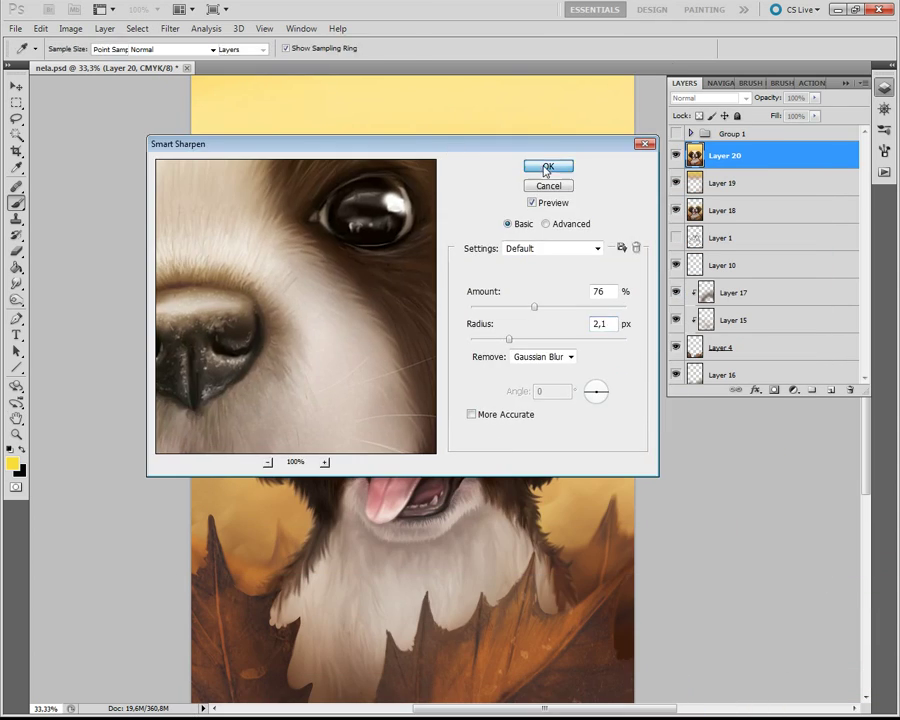
left_click(546, 168)
key("b")
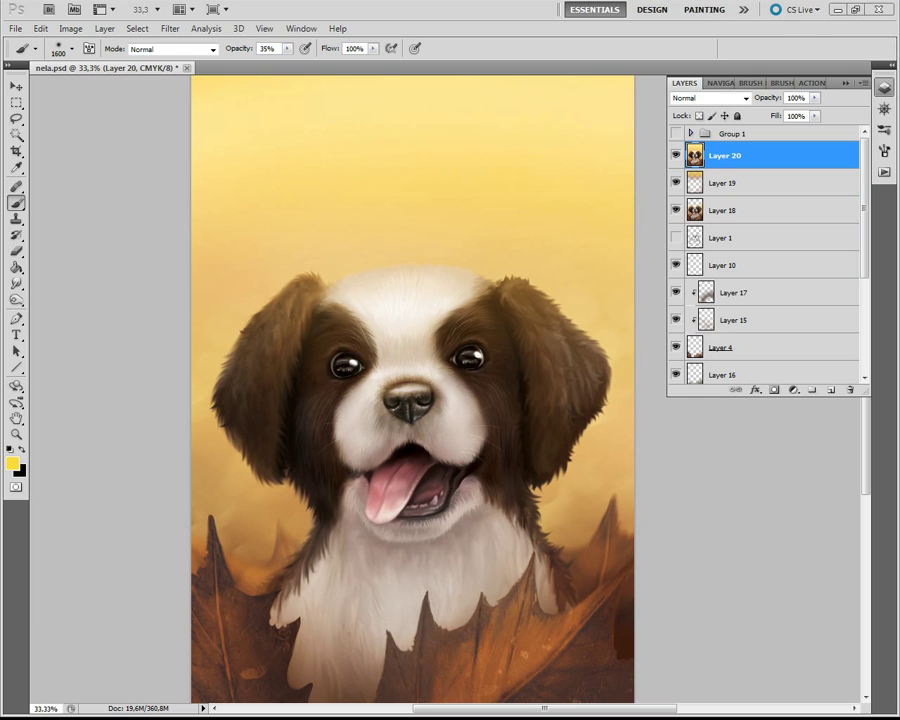